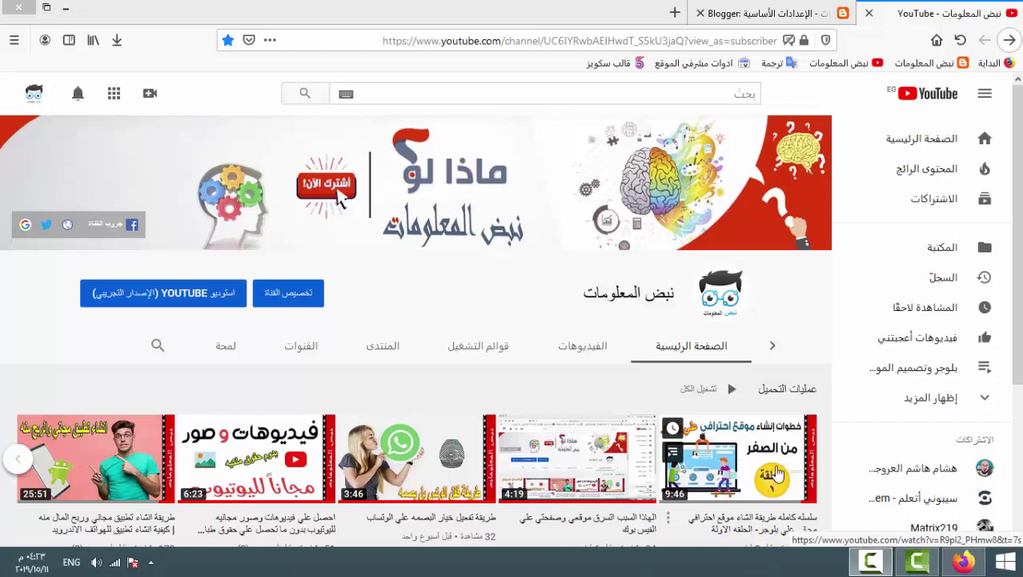
# Switch to Blogger and open the blog's search preferences at the crawlers and indexing section.
pyautogui.click(769, 13)
pyautogui.scroll(-2, 959, 321)
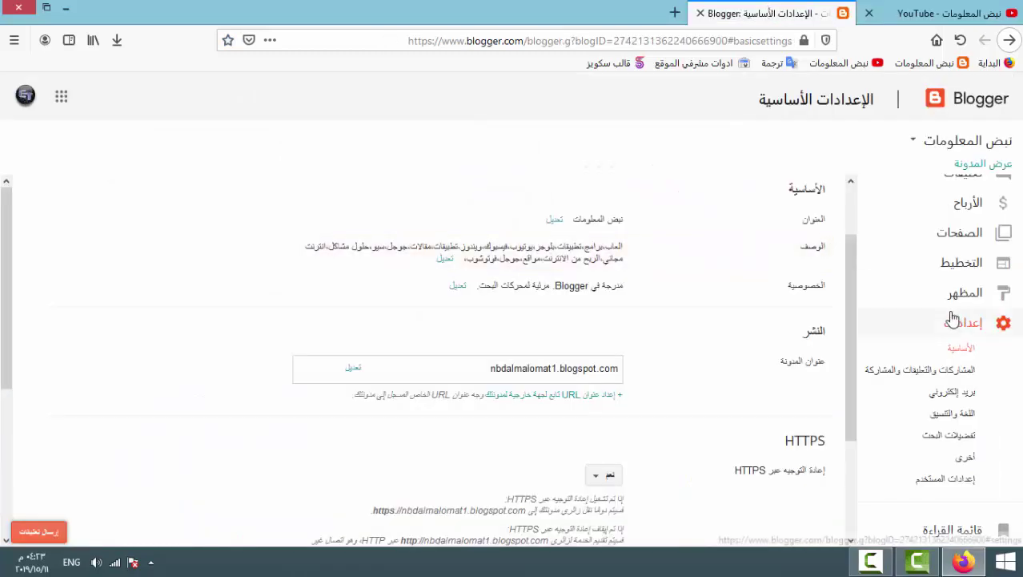
pyautogui.scroll(-3, 756, 323)
pyautogui.scroll(-2, 741, 345)
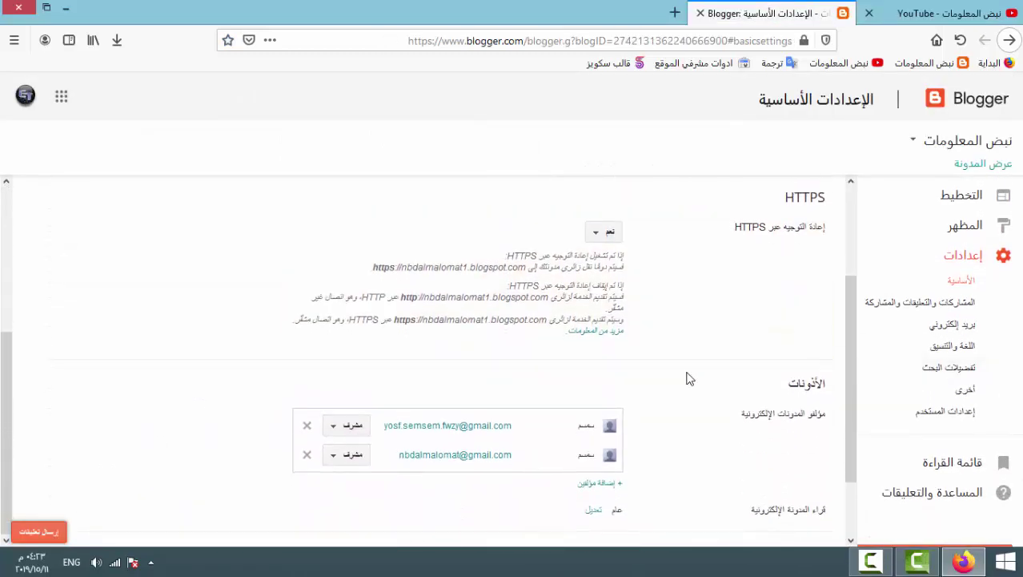
pyautogui.scroll(5, 670, 390)
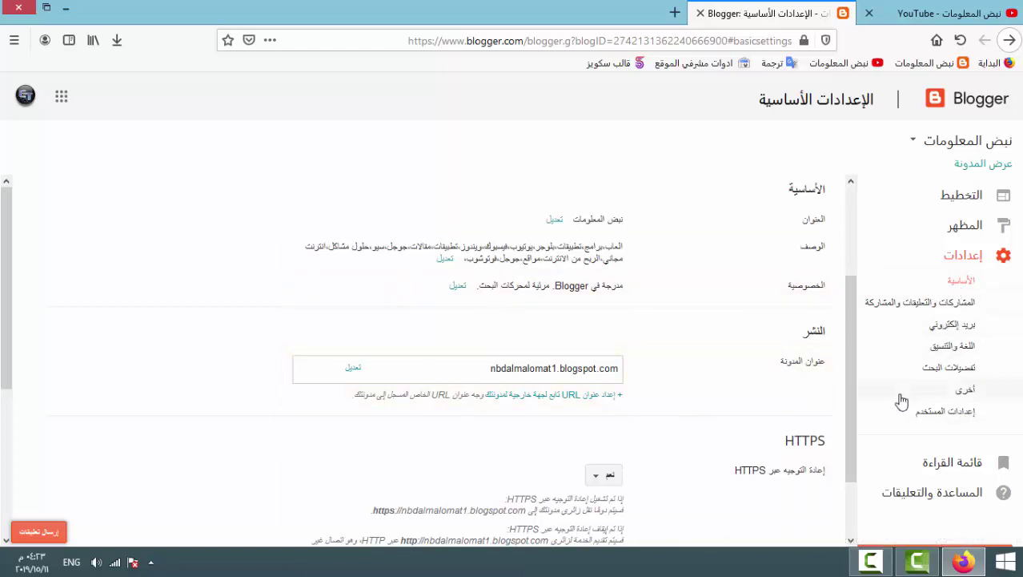
pyautogui.click(953, 369)
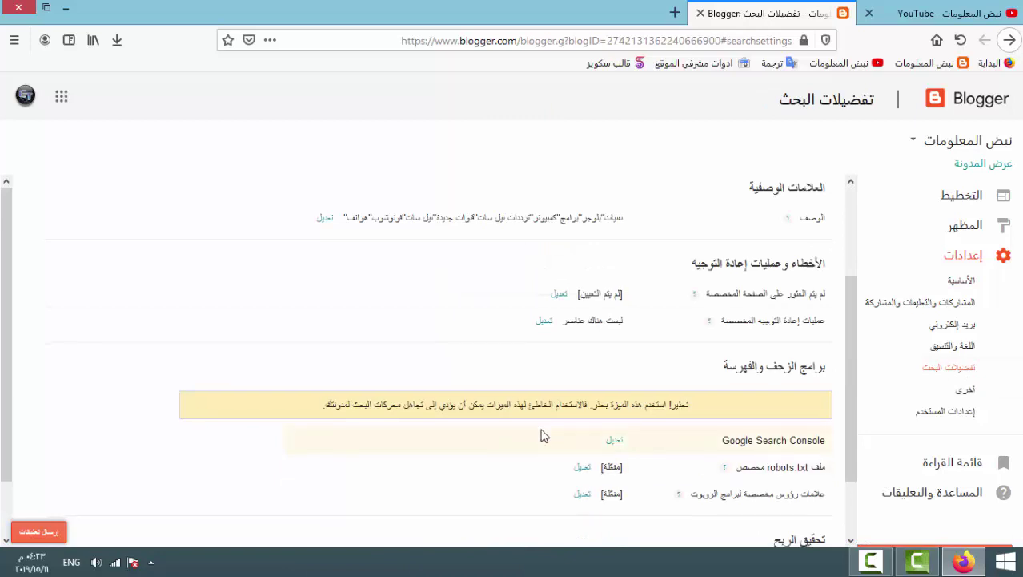
pyautogui.scroll(-1, 738, 363)
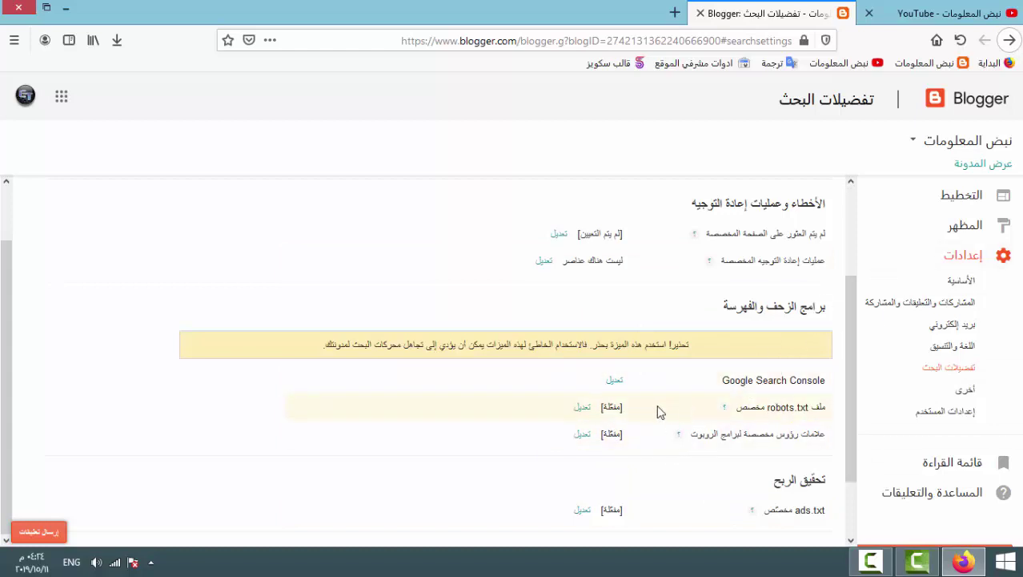
pyautogui.click(903, 13)
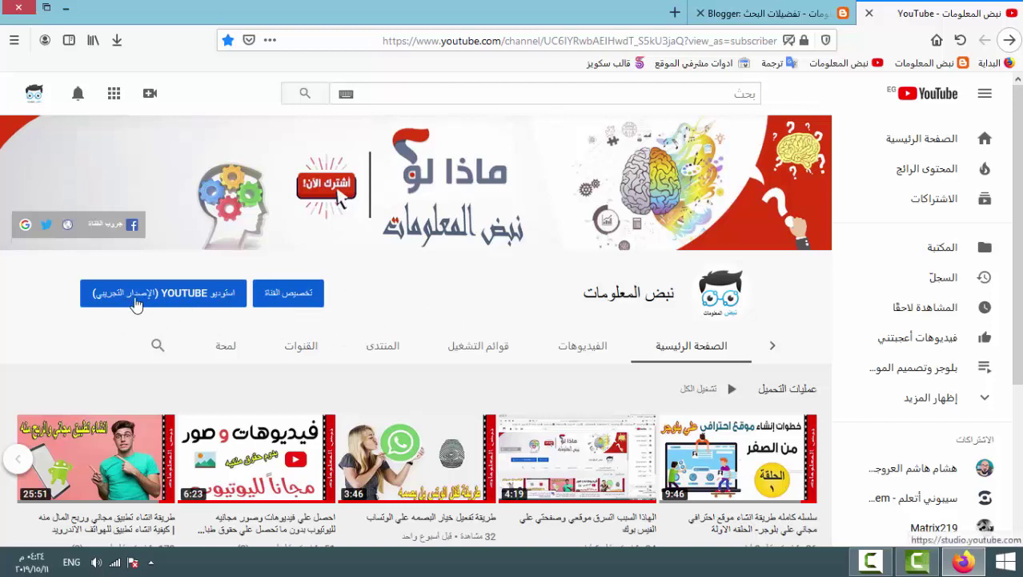
pyautogui.click(760, 15)
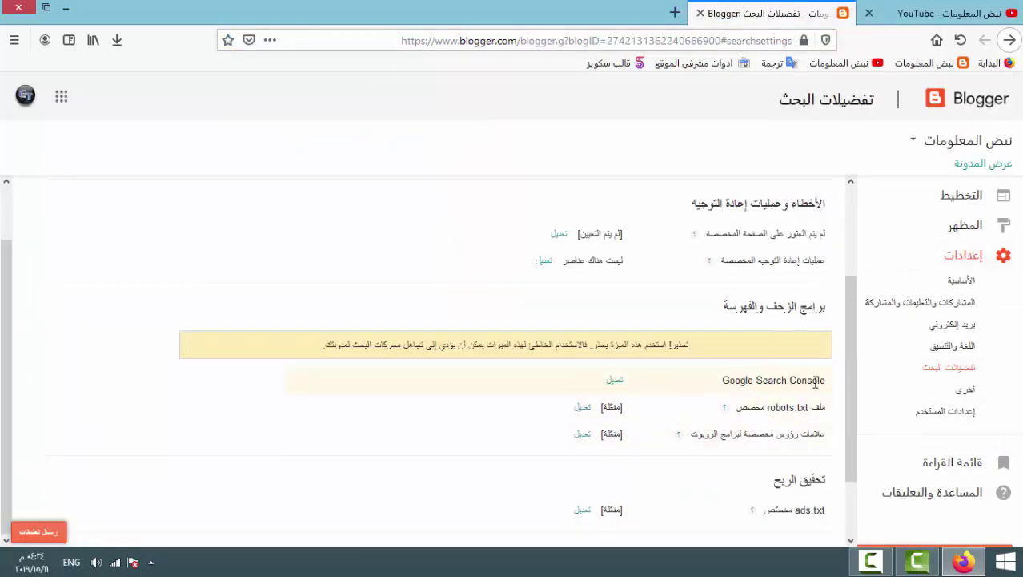
# Highlight in turn the Google Search Console, custom robots.txt and custom robots header tags labels under crawlers and indexing.
pyautogui.moveTo(825, 383); pyautogui.dragTo(721, 381)
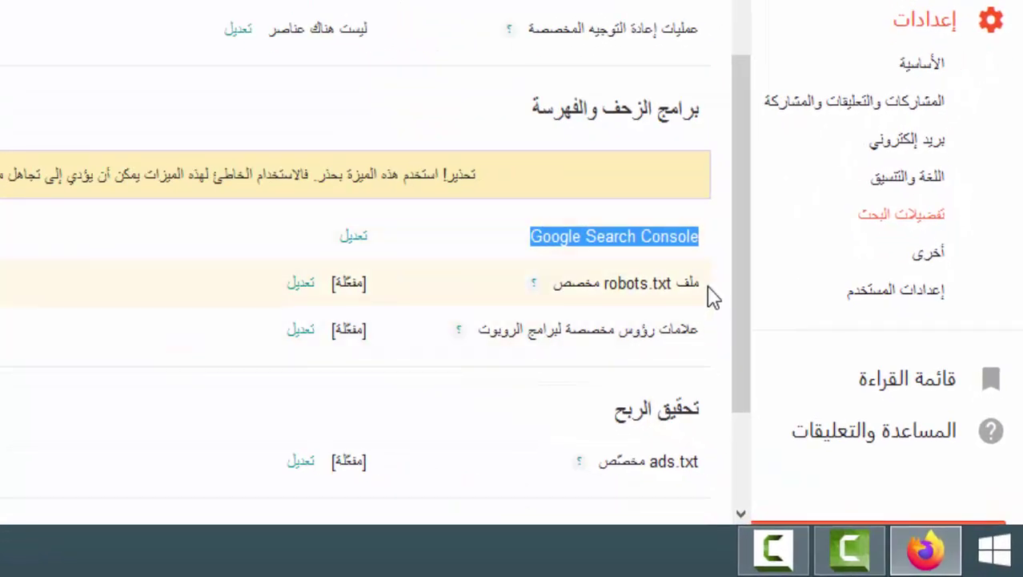
pyautogui.moveTo(708, 287); pyautogui.dragTo(552, 285)
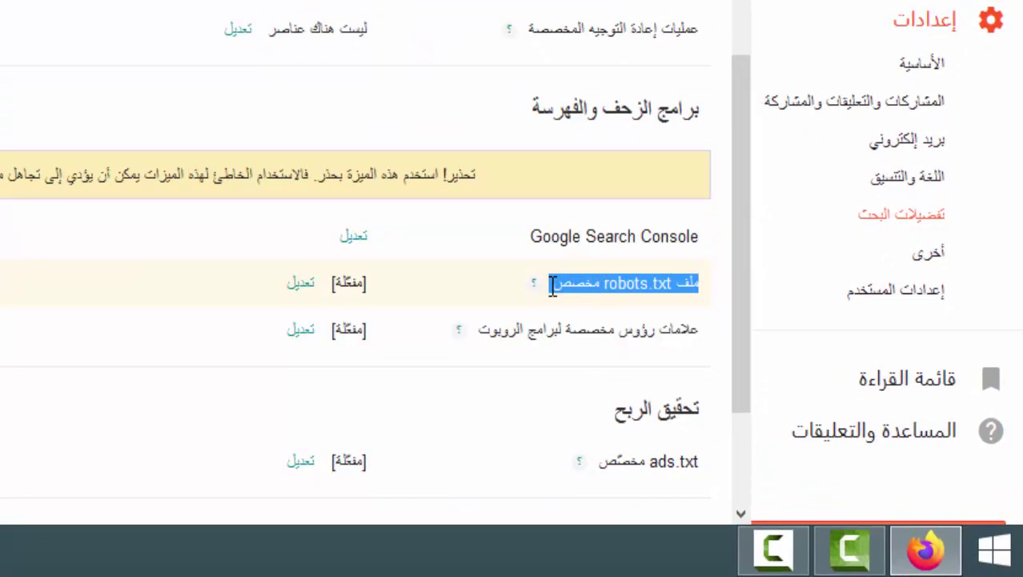
pyautogui.click(692, 330)
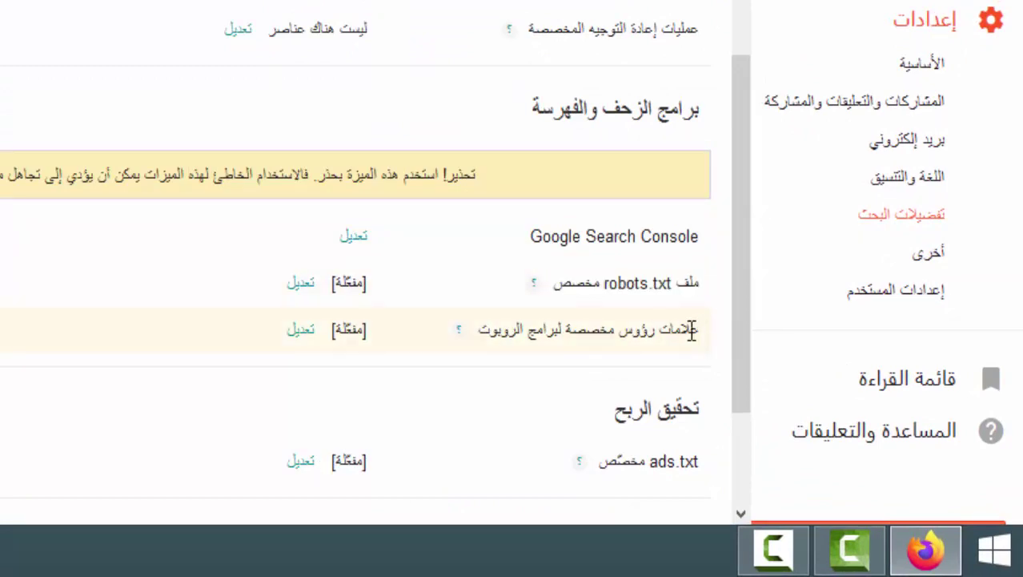
pyautogui.moveTo(692, 330); pyautogui.dragTo(477, 348)
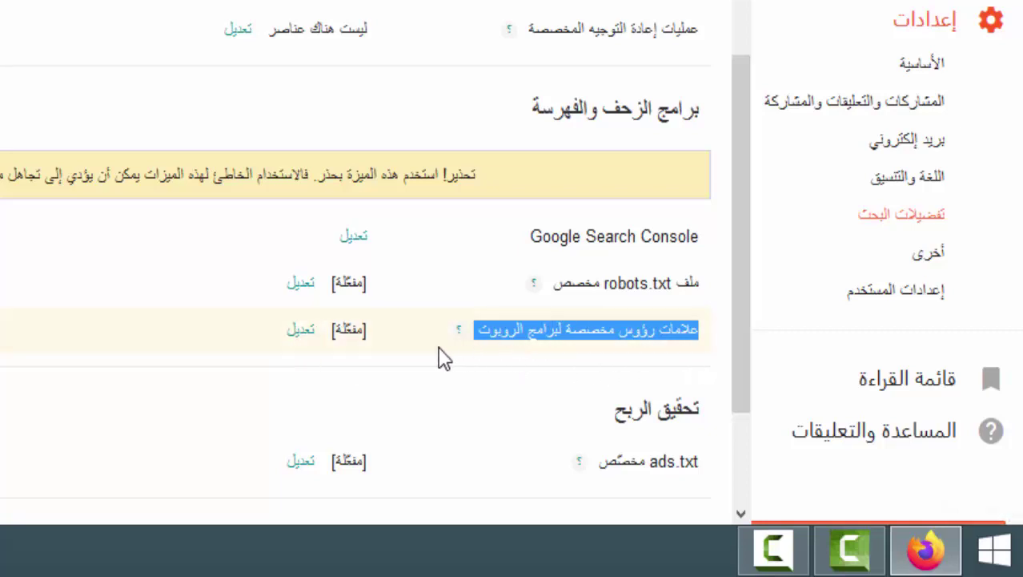
# Open the custom robots header tags for editing, review the homepage, archive and default post options, and save the settings.
pyautogui.click(300, 329)
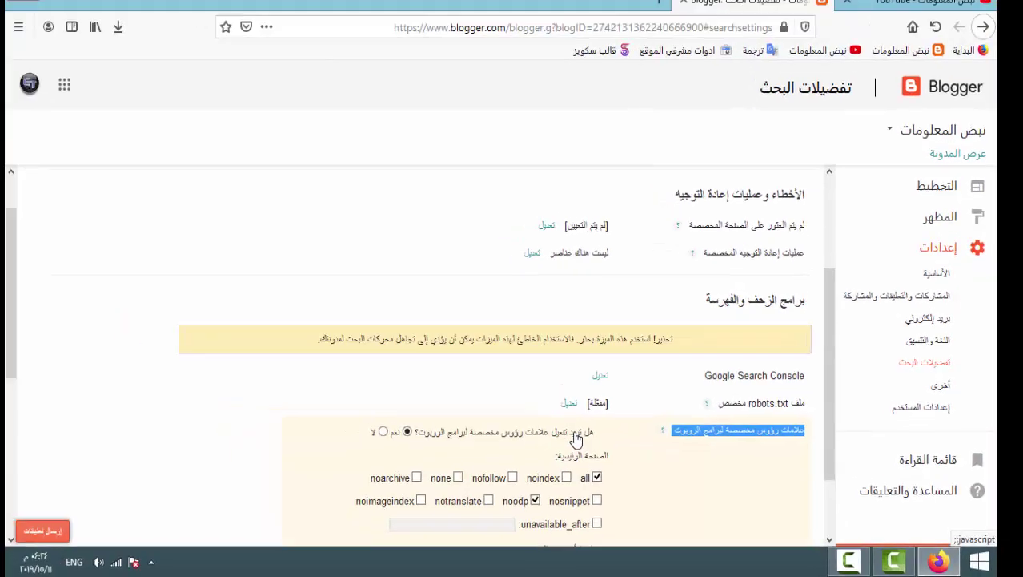
pyautogui.scroll(-3, 648, 384)
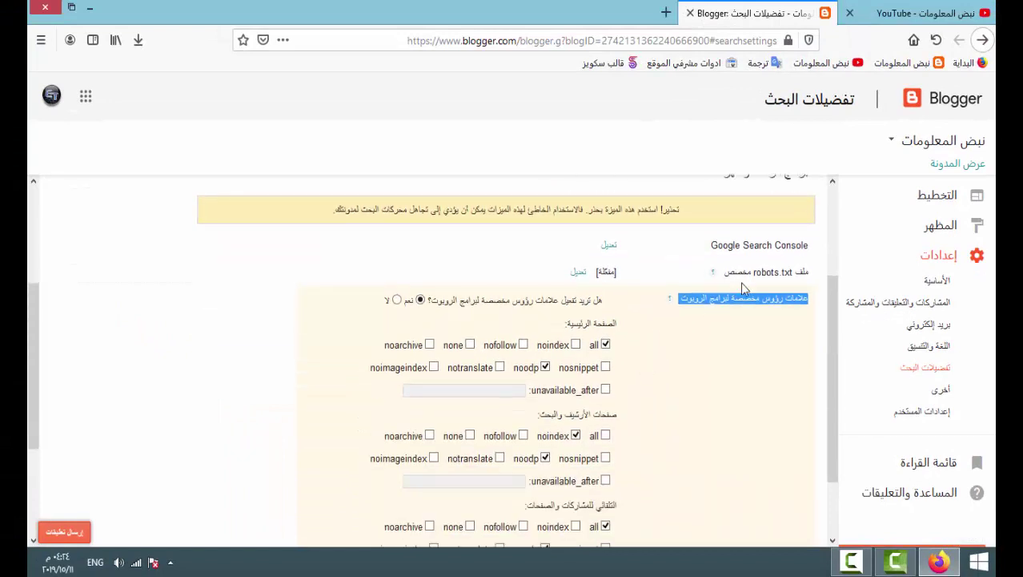
pyautogui.scroll(-2, 763, 253)
pyautogui.click(762, 267)
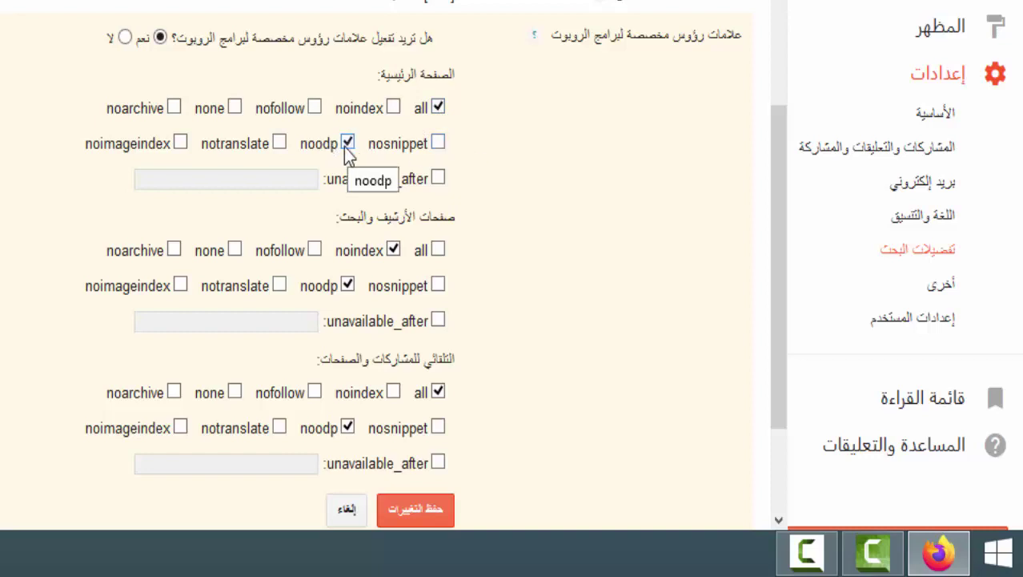
pyautogui.scroll(-2, 452, 160)
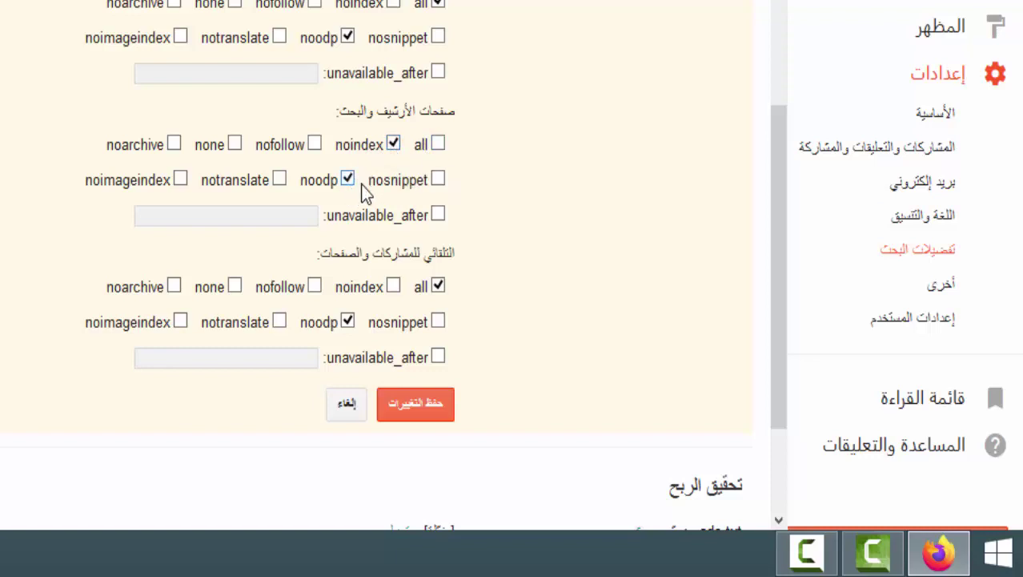
pyautogui.scroll(-1, 396, 239)
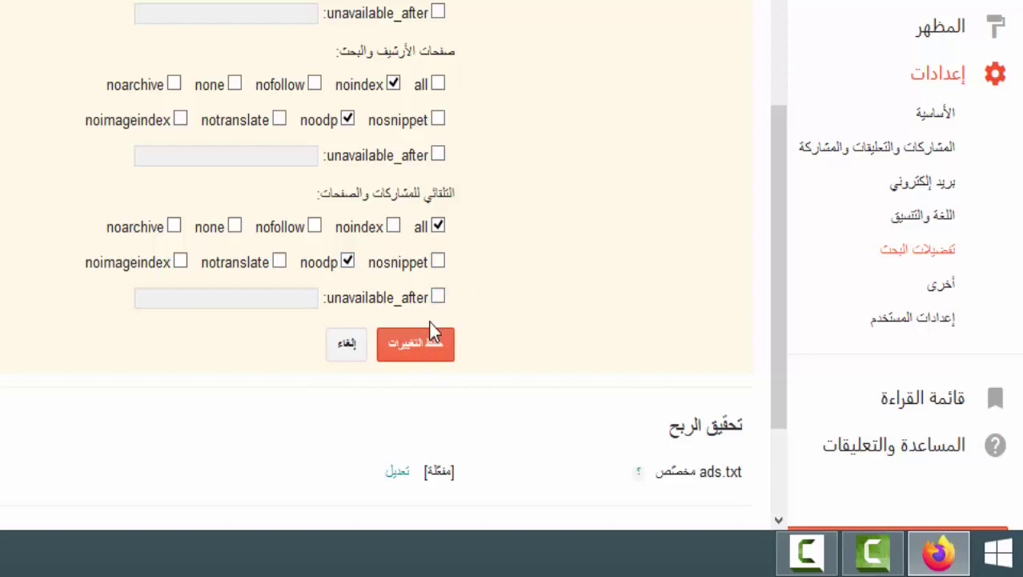
pyautogui.click(422, 353)
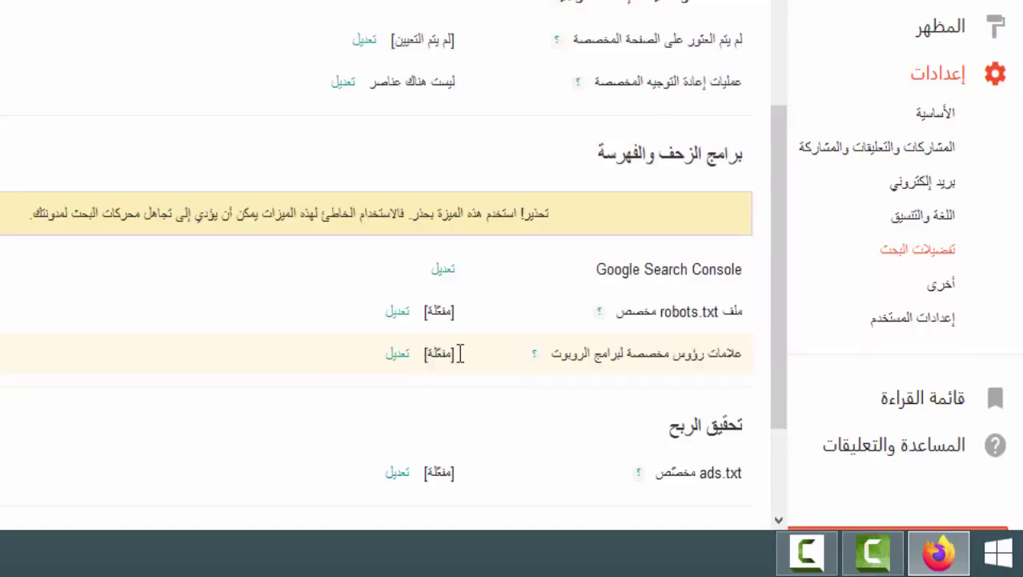
# Reopen the custom robots header tags, recheck the options for all three page groups, and save them again.
pyautogui.click(558, 427)
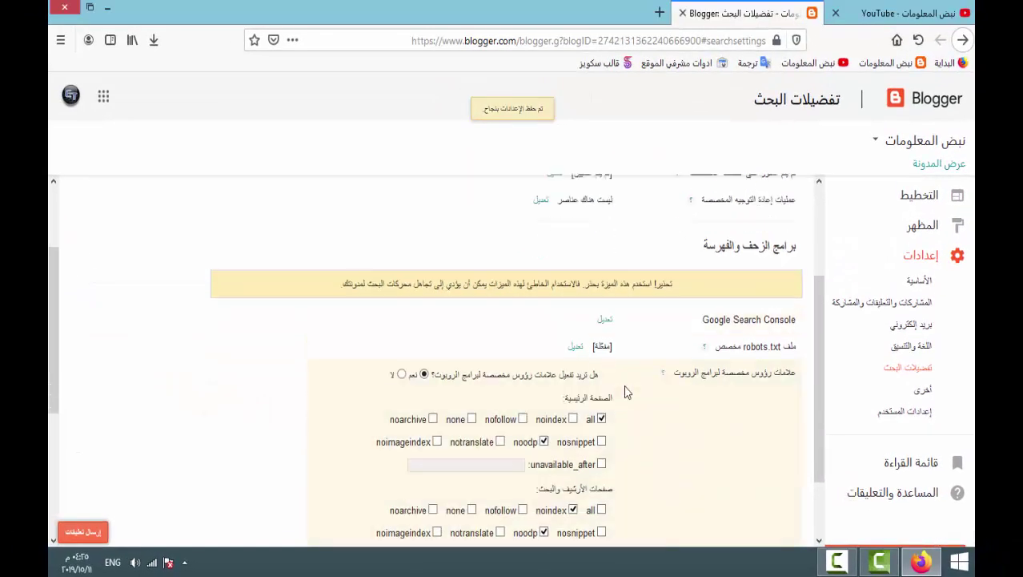
pyautogui.scroll(-4, 627, 388)
pyautogui.scroll(1, 578, 334)
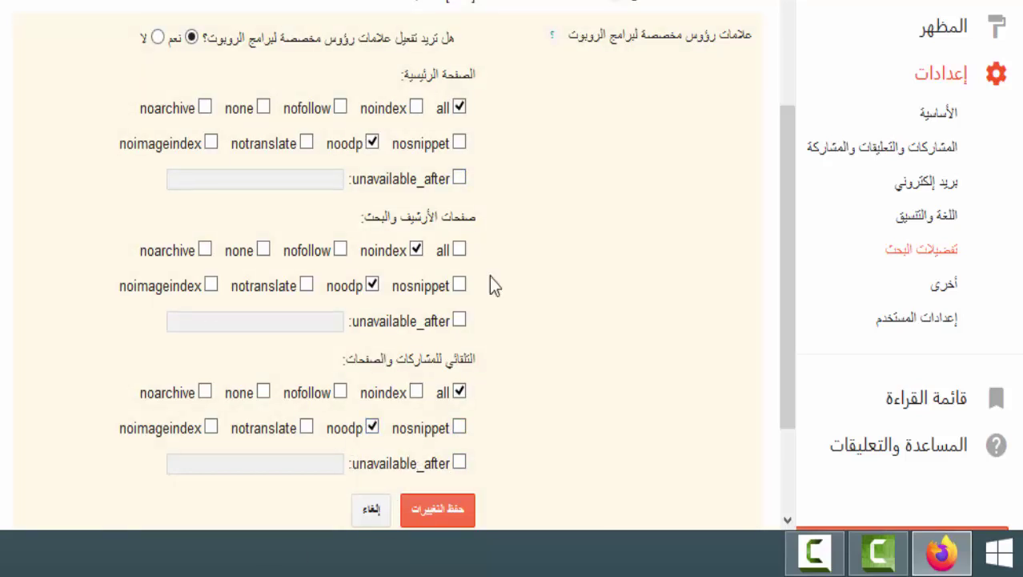
pyautogui.click(437, 511)
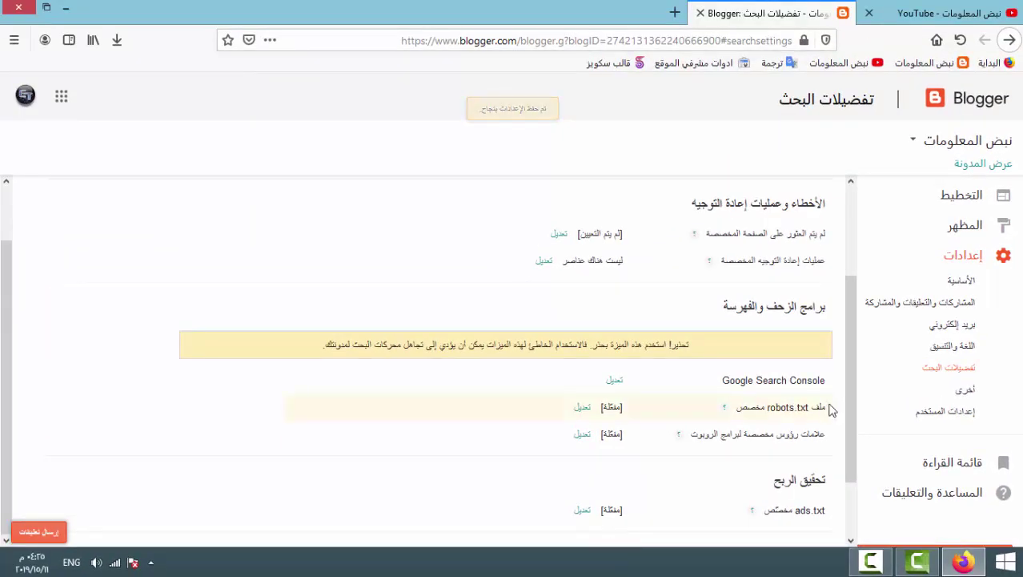
# Highlight the custom robots.txt and Google Search Console labels alternately to point out these two indexing settings.
pyautogui.moveTo(834, 407); pyautogui.dragTo(730, 406)
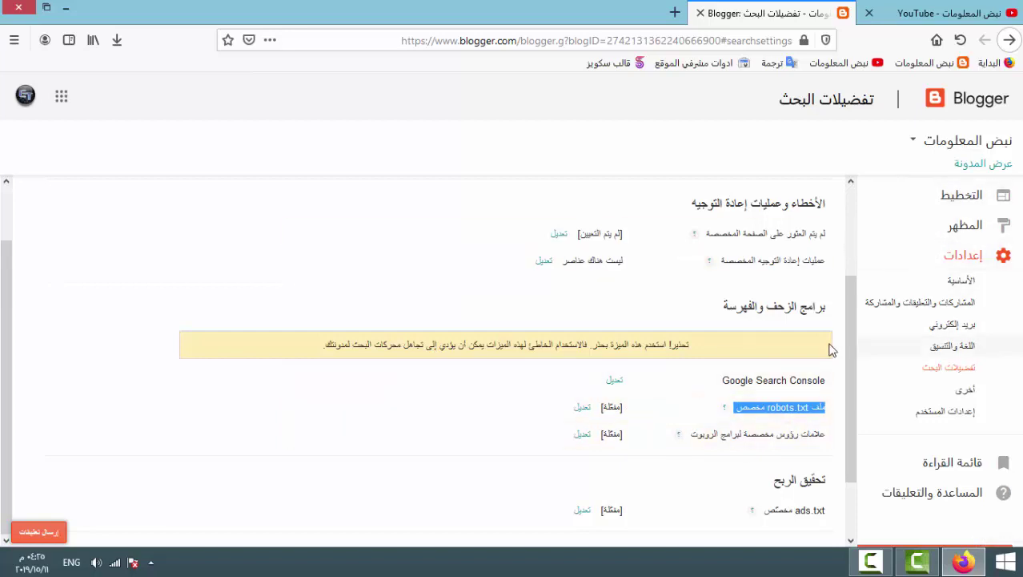
pyautogui.click(832, 388)
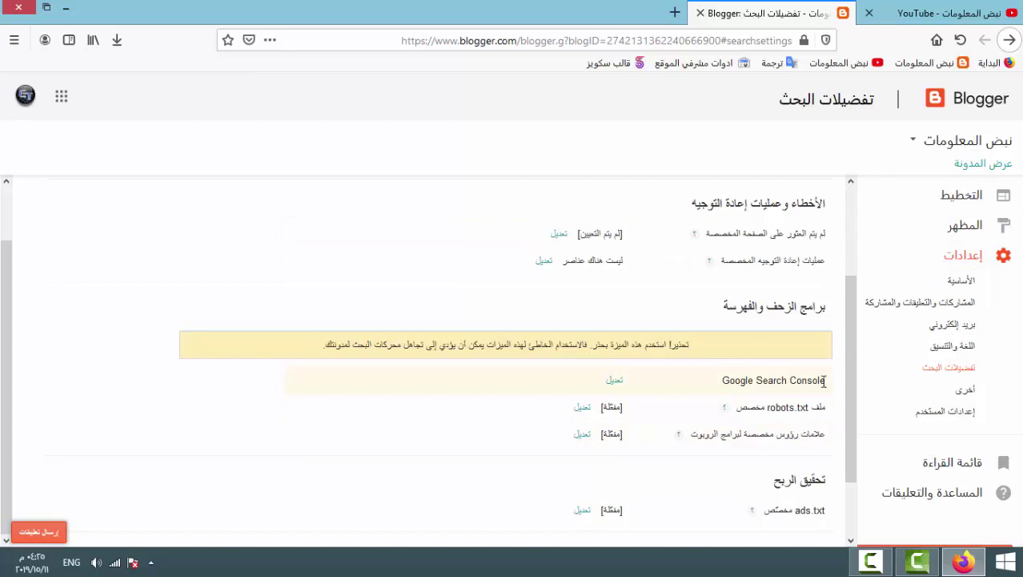
pyautogui.tripleClick(724, 383)
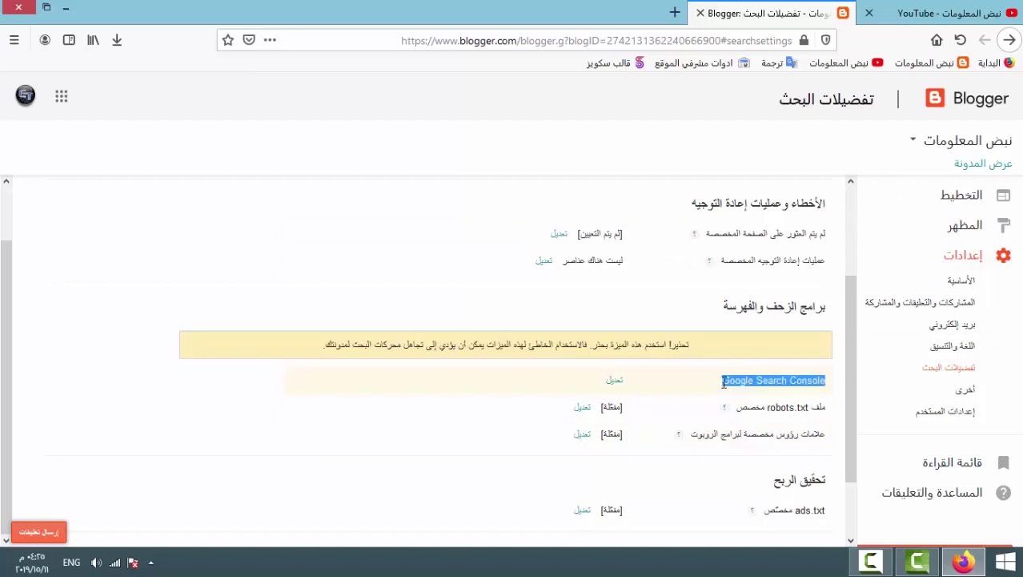
pyautogui.click(831, 388)
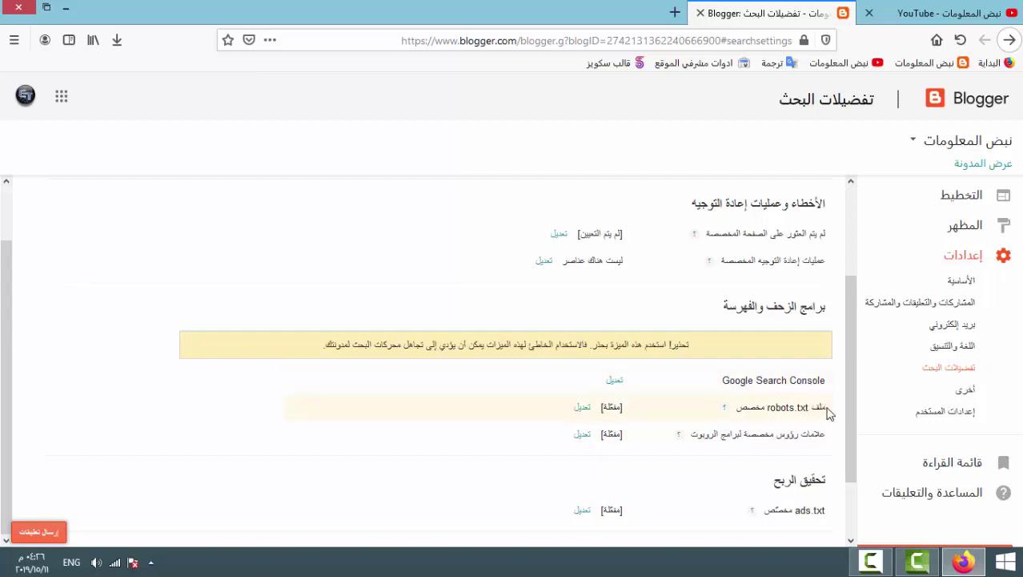
pyautogui.moveTo(828, 411); pyautogui.dragTo(738, 408)
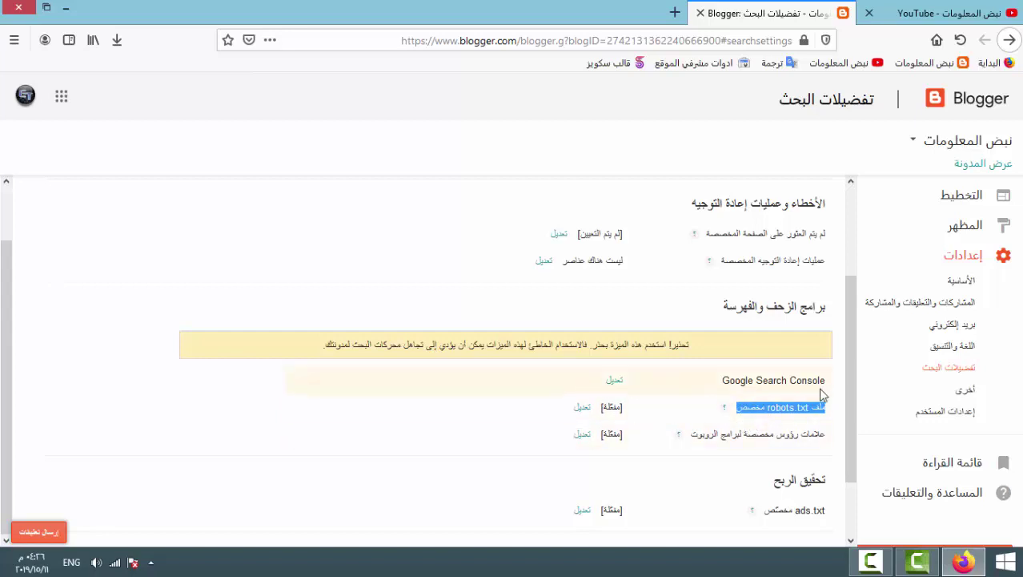
pyautogui.moveTo(829, 382); pyautogui.dragTo(719, 390)
pyautogui.click(719, 390)
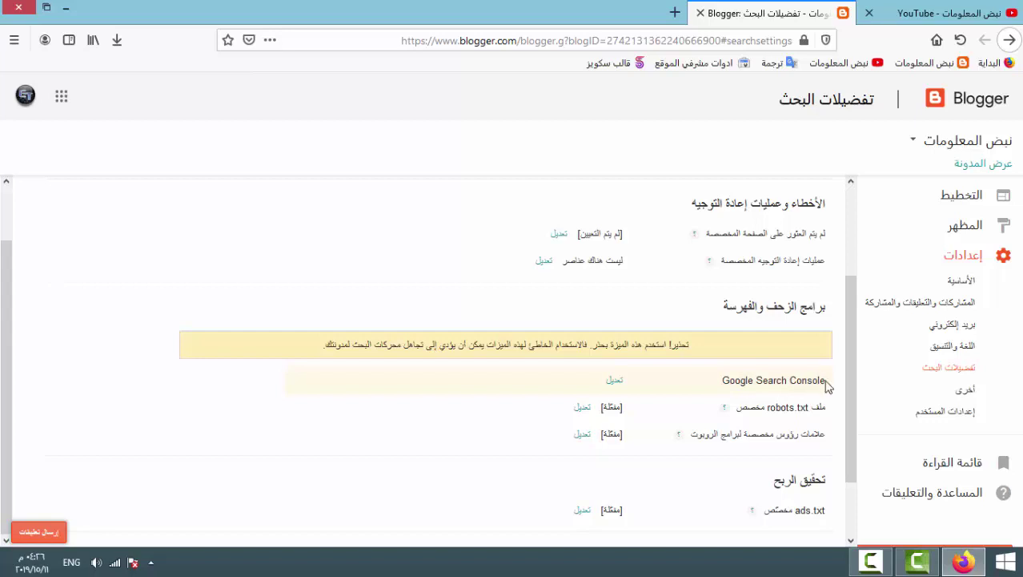
pyautogui.moveTo(829, 382); pyautogui.dragTo(829, 416)
pyautogui.click(720, 386)
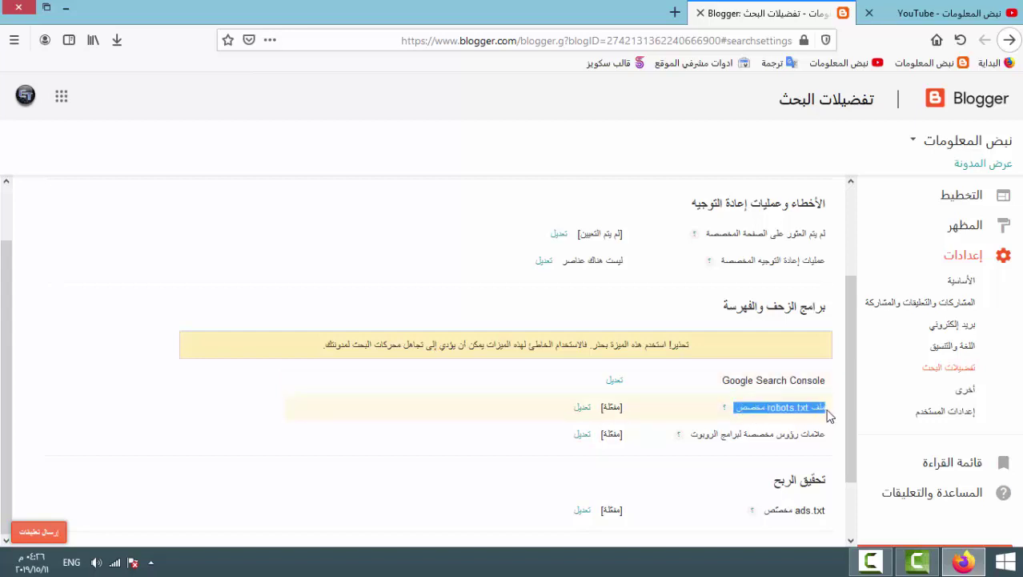
pyautogui.click(830, 383)
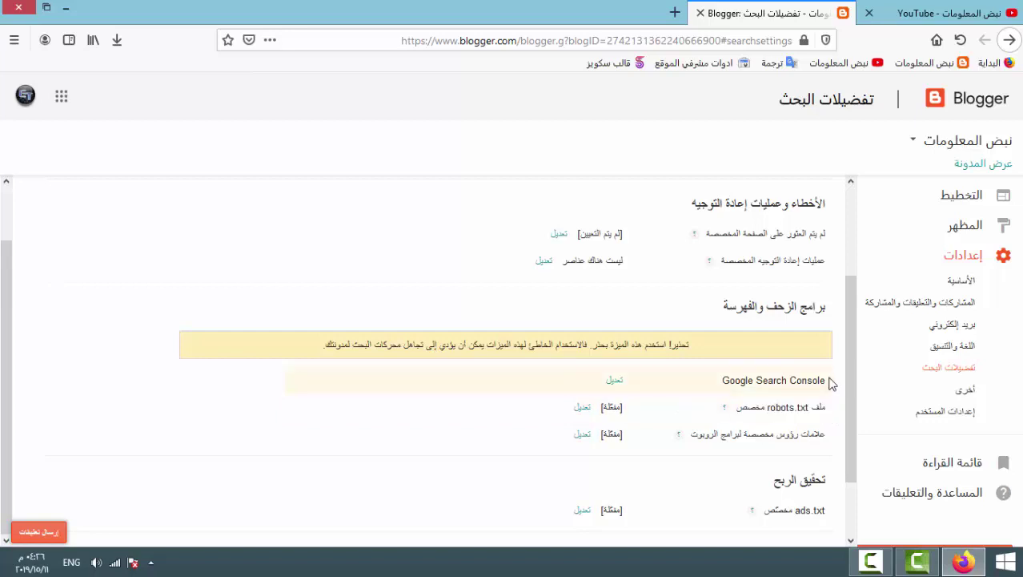
pyautogui.moveTo(825, 382); pyautogui.dragTo(748, 381)
pyautogui.click(722, 392)
pyautogui.tripleClick(727, 394)
pyautogui.click(725, 394)
pyautogui.tripleClick(725, 394)
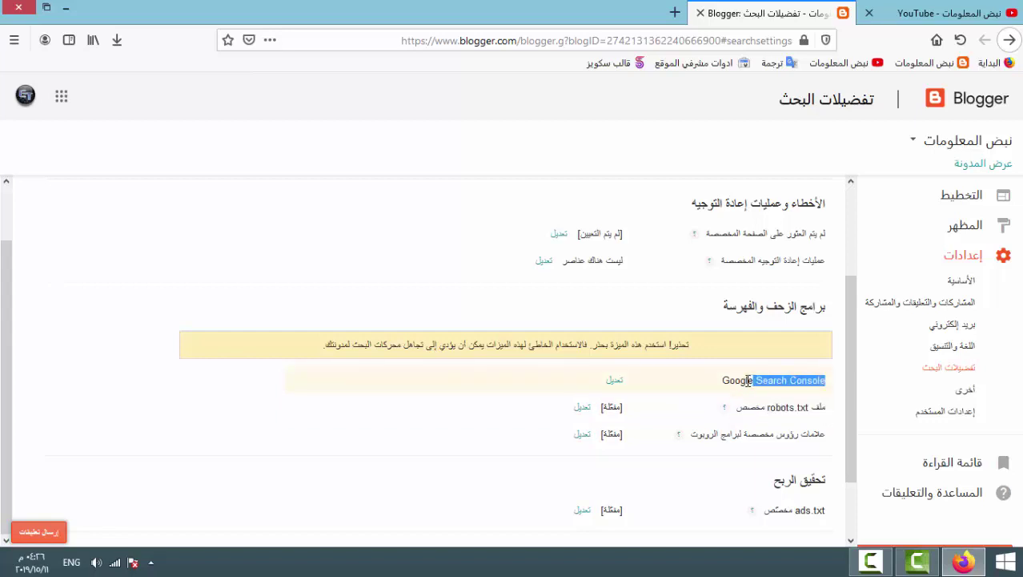
# Open the list of all blog posts and look through the published titles.
pyautogui.scroll(3, 955, 264)
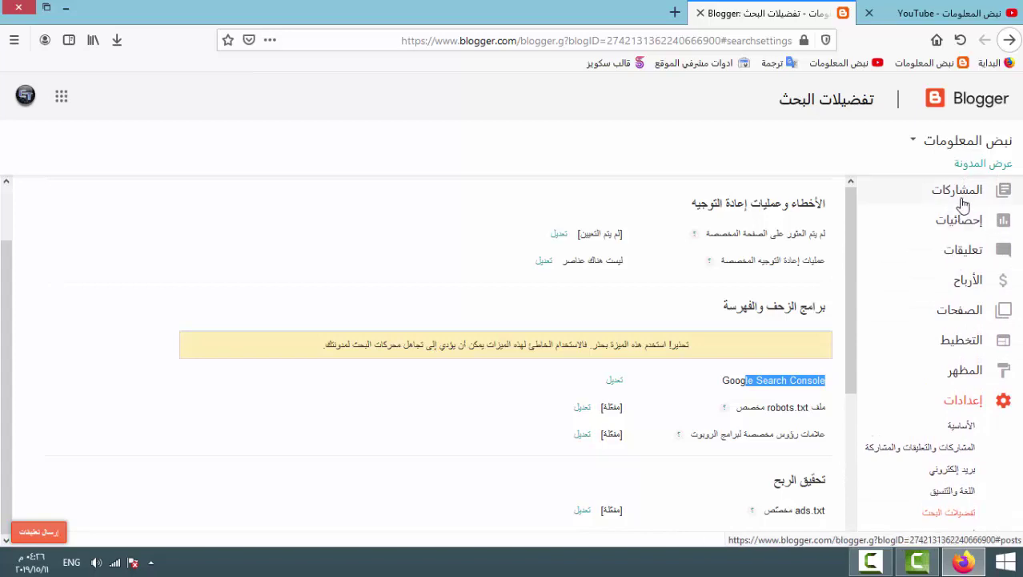
pyautogui.click(960, 200)
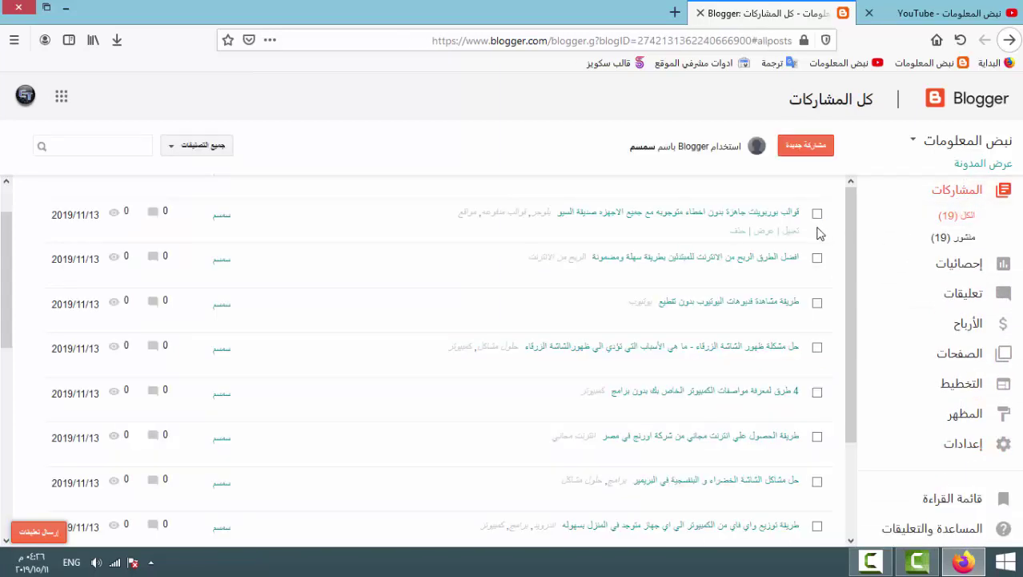
pyautogui.scroll(-3, 738, 251)
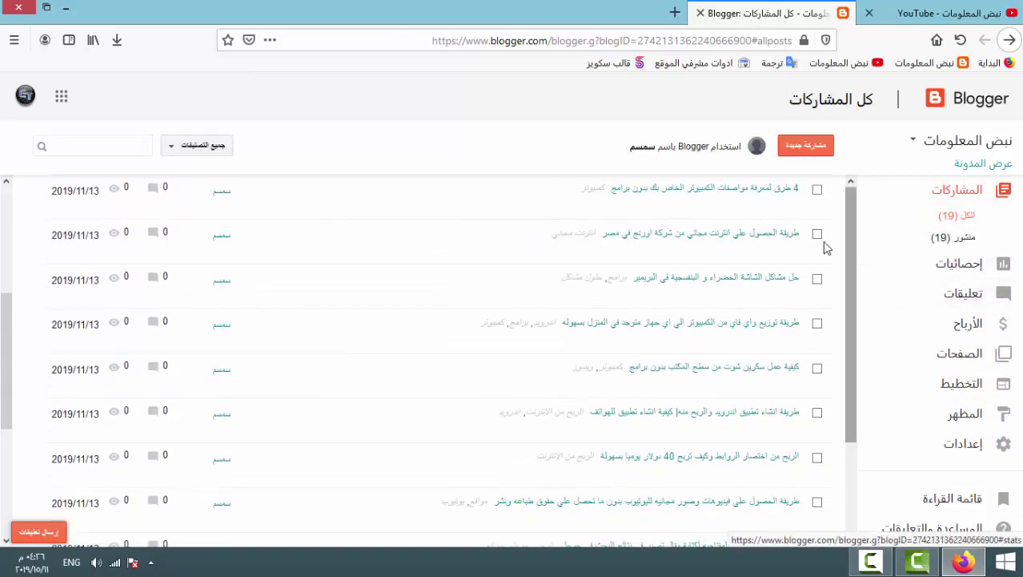
pyautogui.scroll(5, 777, 274)
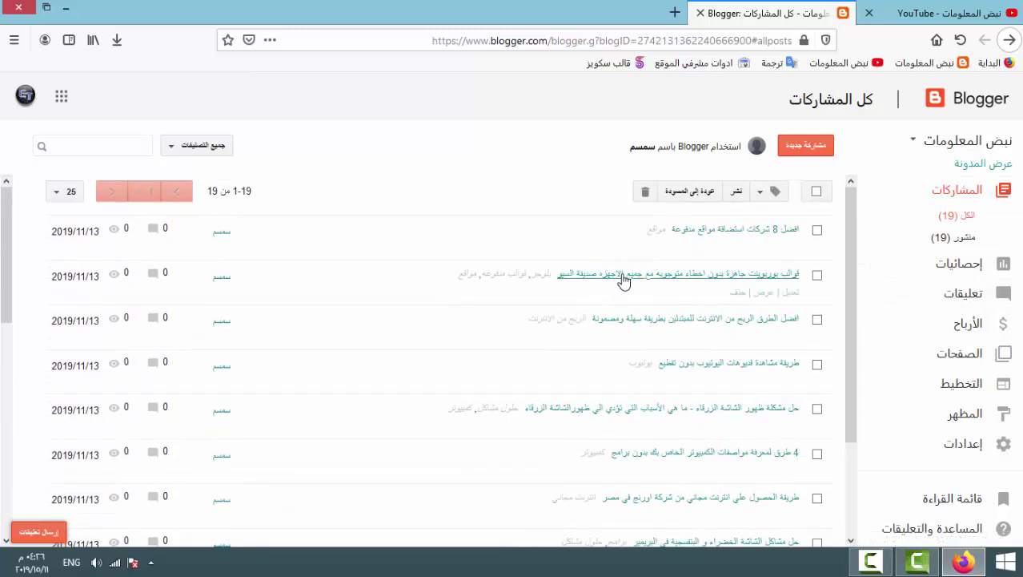
pyautogui.scroll(-5, 504, 344)
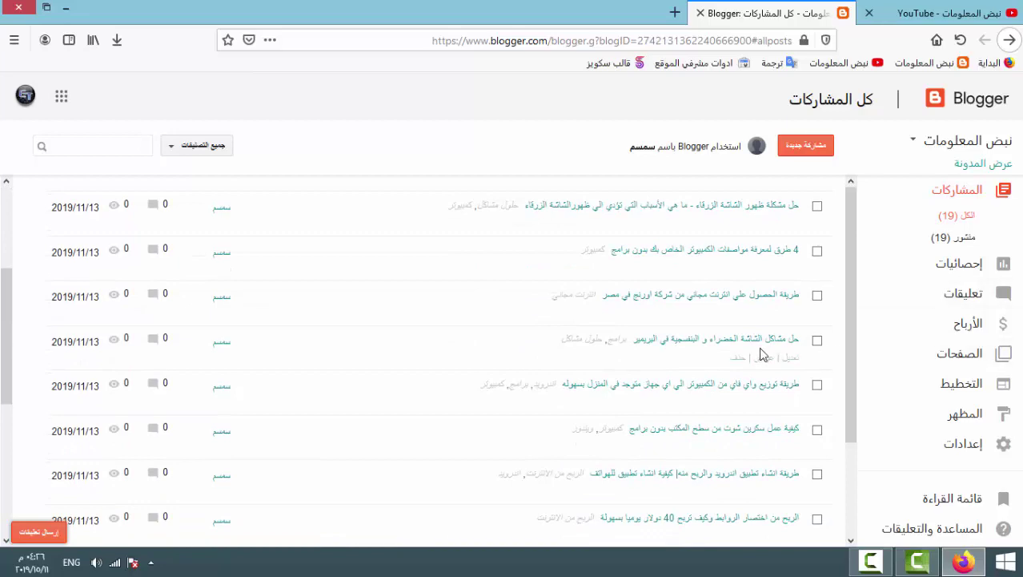
pyautogui.scroll(5, 721, 336)
pyautogui.scroll(-5, 665, 361)
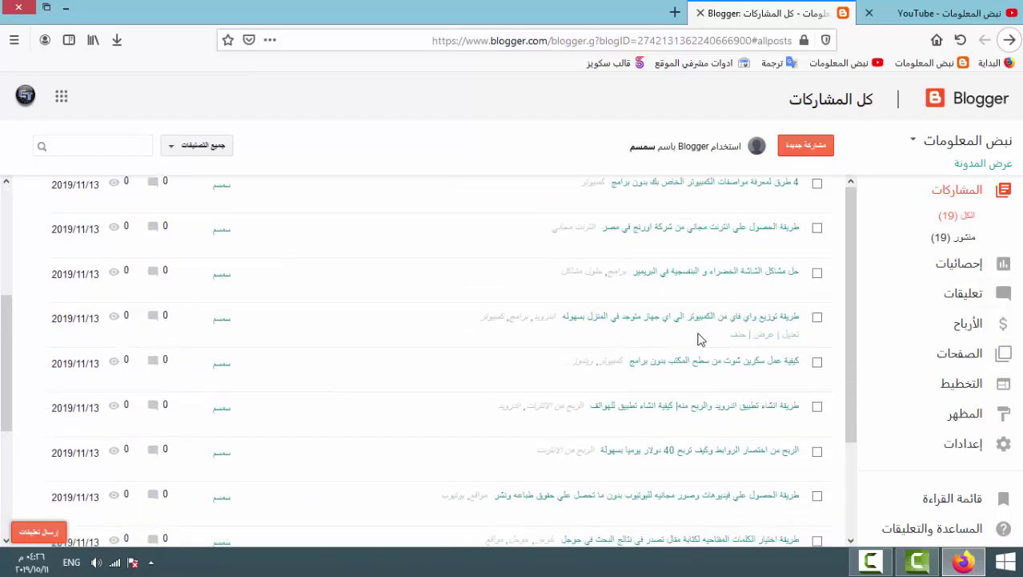
# Look through the published posts list, briefly marking and unmarking the newest post to point it out.
pyautogui.scroll(5, 709, 335)
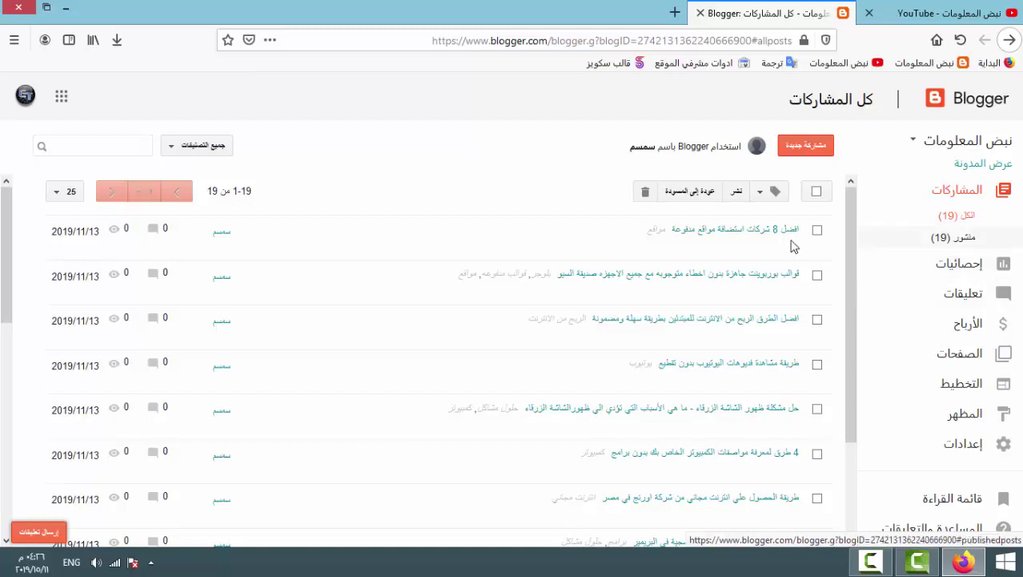
pyautogui.click(602, 252)
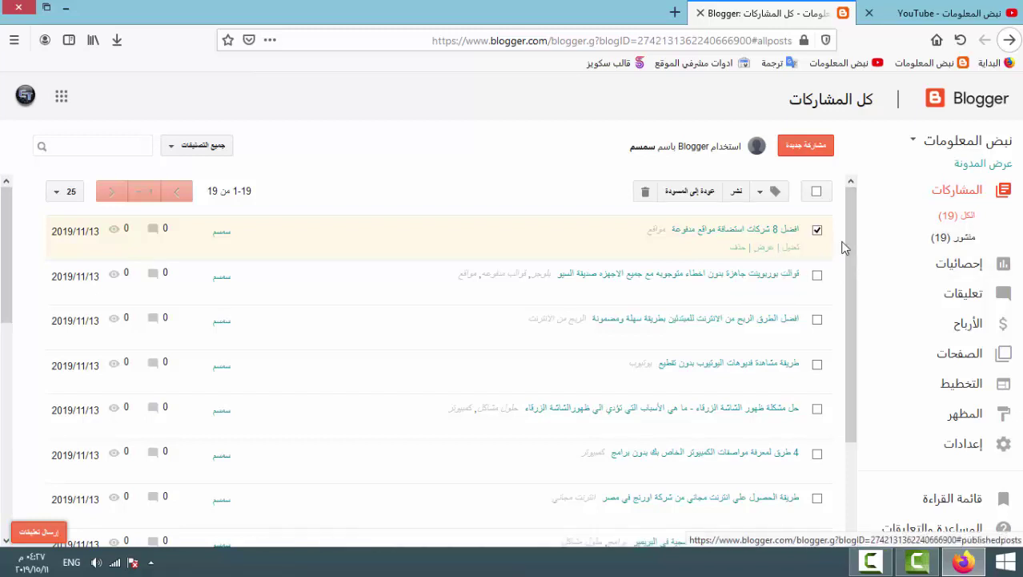
pyautogui.click(816, 232)
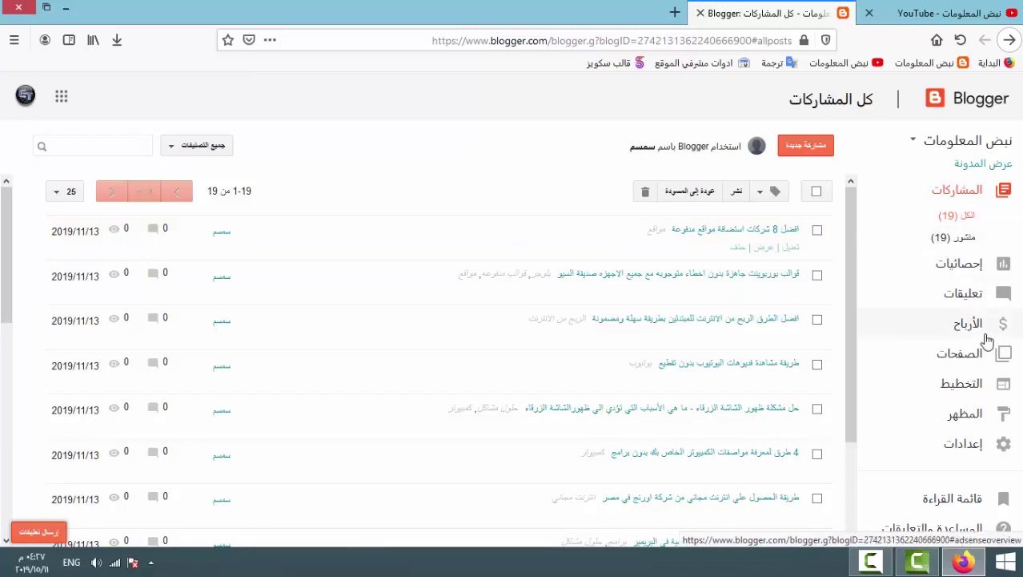
pyautogui.scroll(-3, 967, 371)
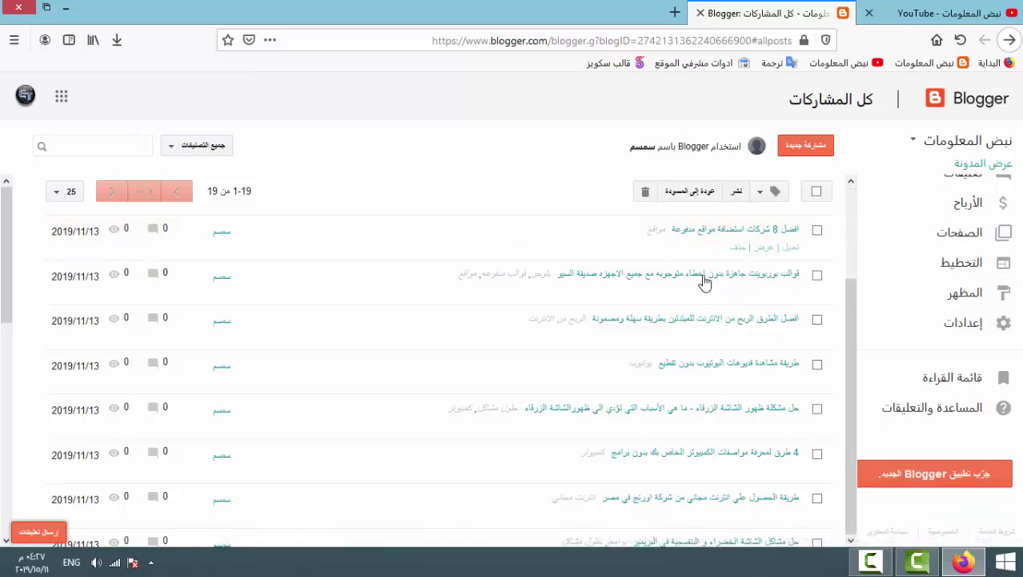
pyautogui.scroll(3, 914, 434)
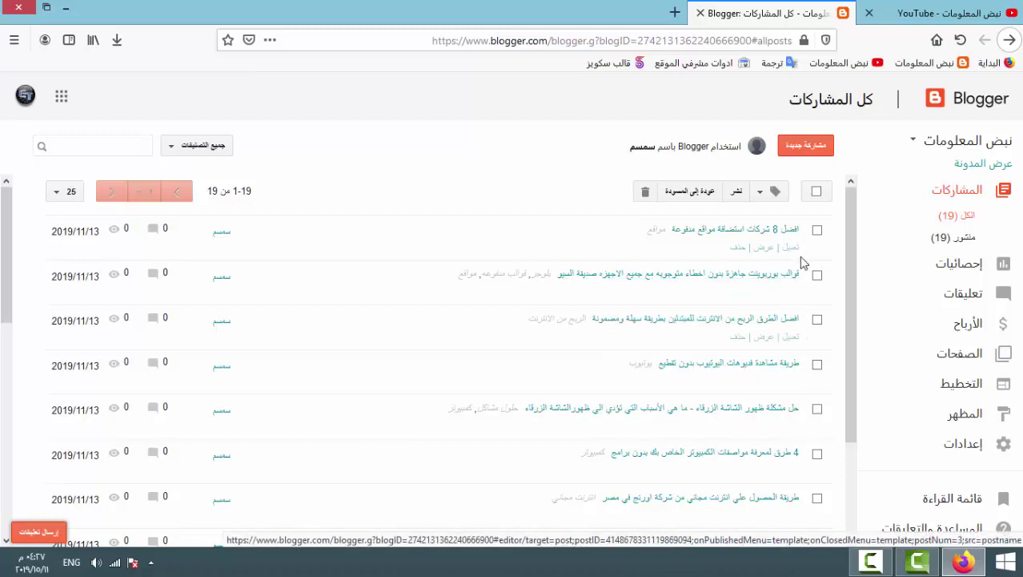
# Create a new post and give it a placeholder title made of the repeated letter م.
pyautogui.click(803, 155)
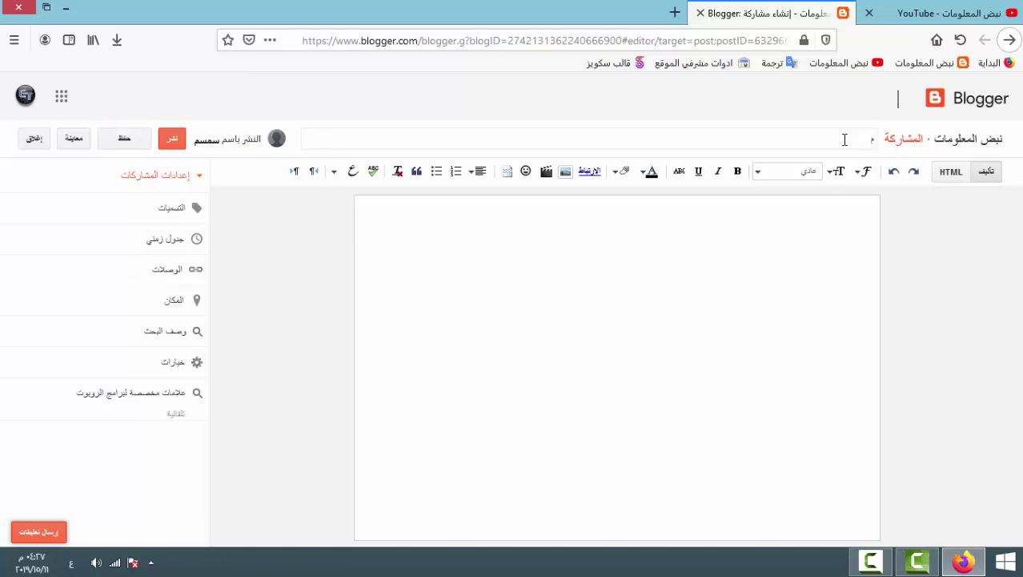
pyautogui.write('ممممممممممممممممممممممممممممم')
pyautogui.doubleClick(765, 141)
# Fill the post body with three placeholder lines of the repeated letters م, ك and ت.
pyautogui.click(823, 208)
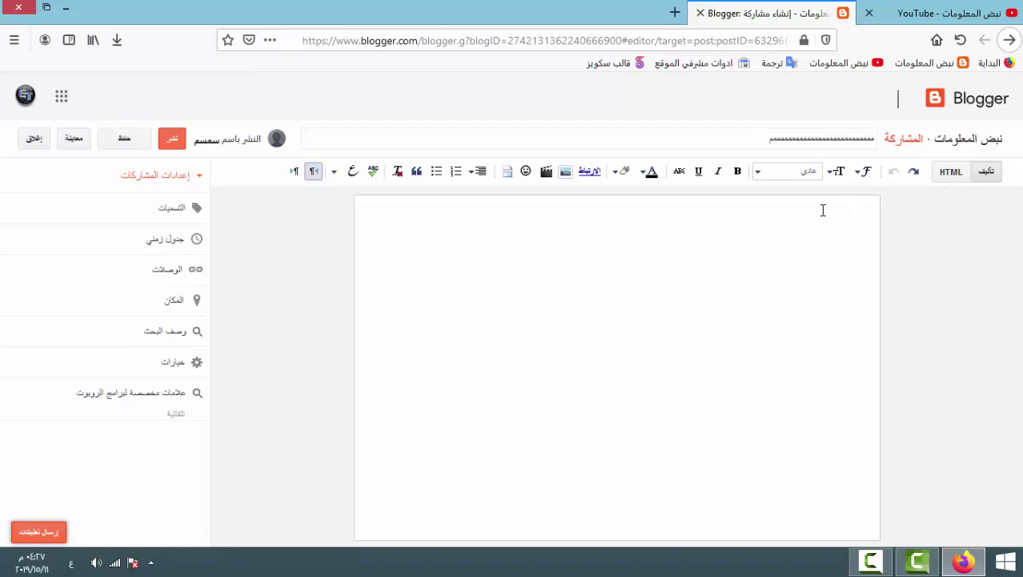
pyautogui.write('ممممممممممممممممممممممممممممممممممممممممممممممممممم')
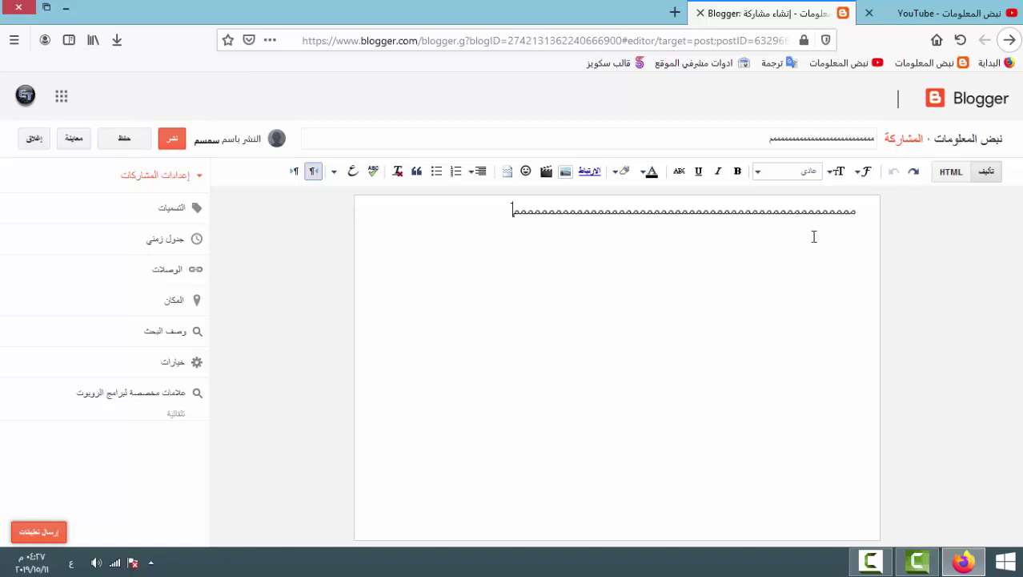
pyautogui.click(814, 236)
pyautogui.write('كككككككككككككككككككككككككككككككككككككككككككككككككك ')
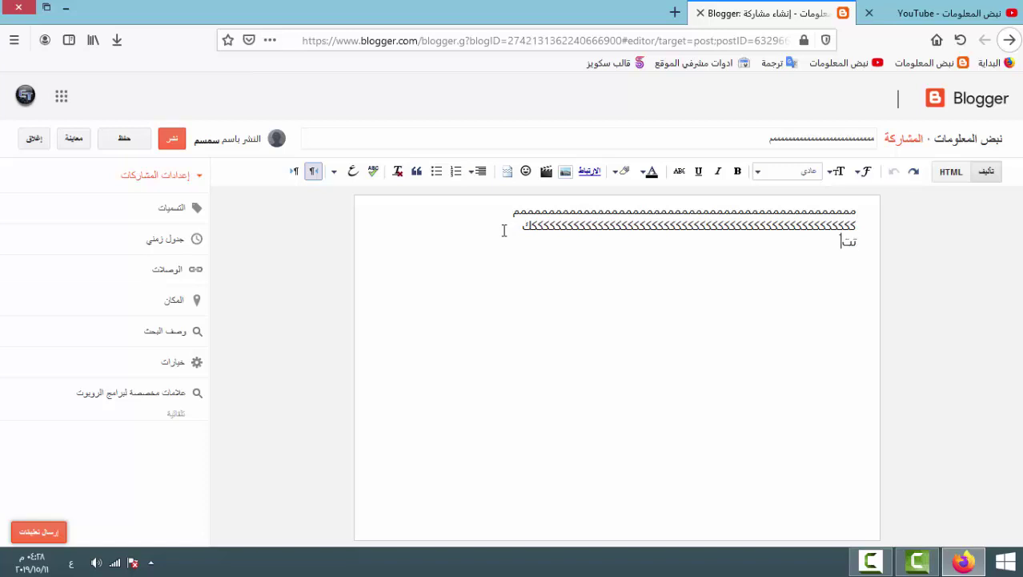
pyautogui.write('تتتتتتتتتتتتتتتتتتتت')
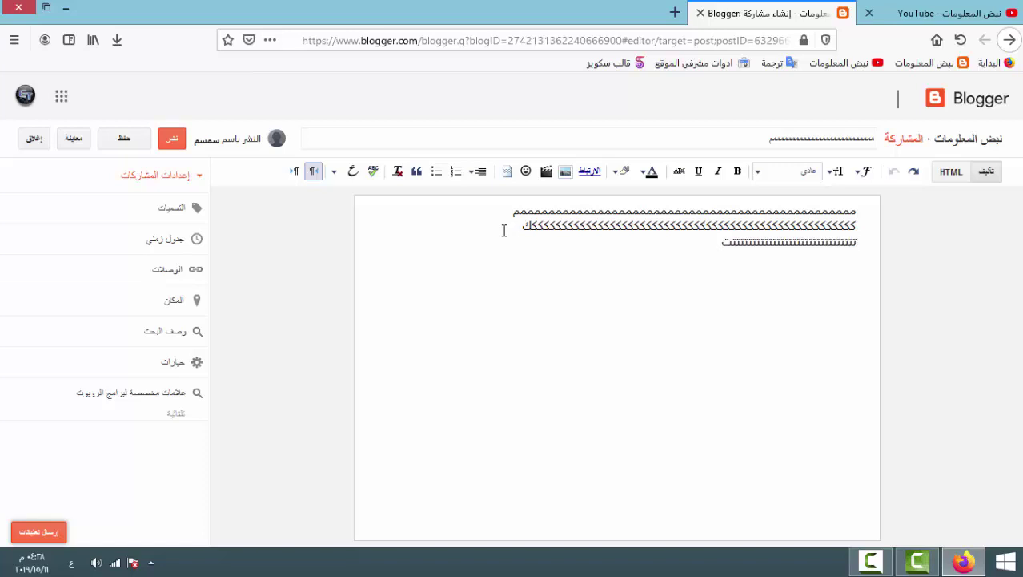
pyautogui.write('تتتتتتتتتتتت')
# Highlight the three placeholder lines as one paragraph and end the last line with a full stop.
pyautogui.moveTo(856, 210); pyautogui.dragTo(789, 256)
pyautogui.click(847, 213)
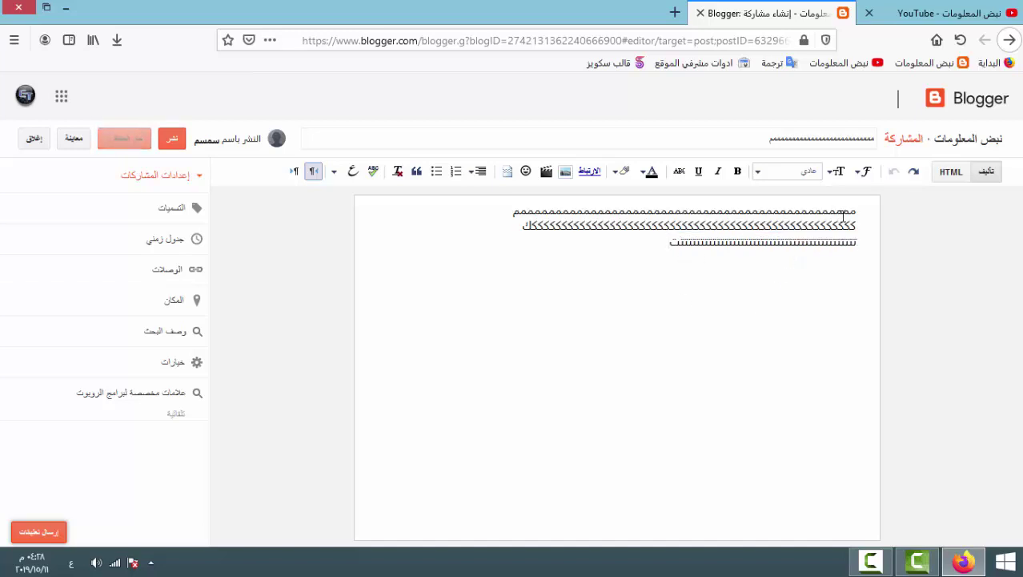
pyautogui.moveTo(855, 210); pyautogui.dragTo(668, 244)
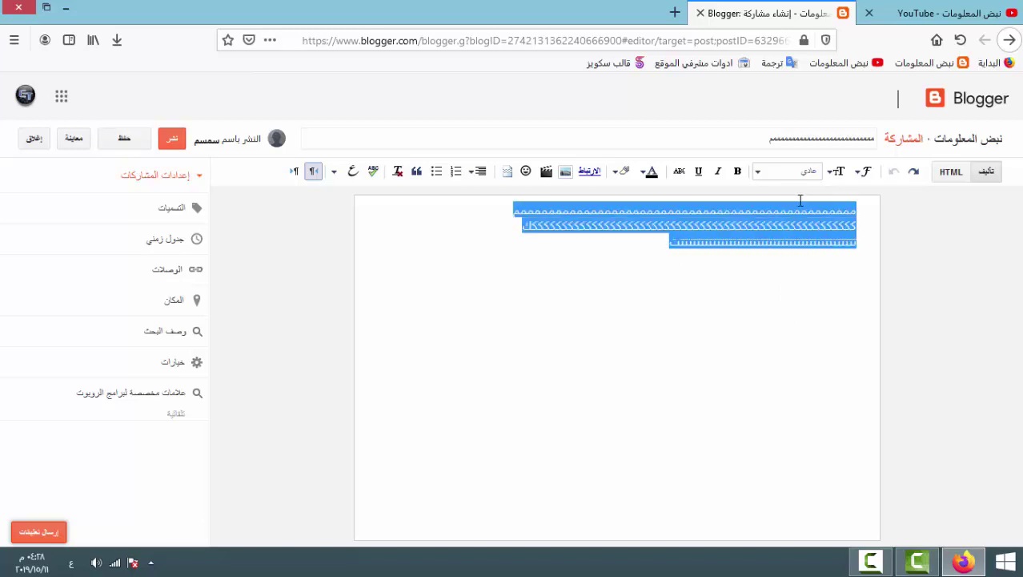
pyautogui.click(864, 215)
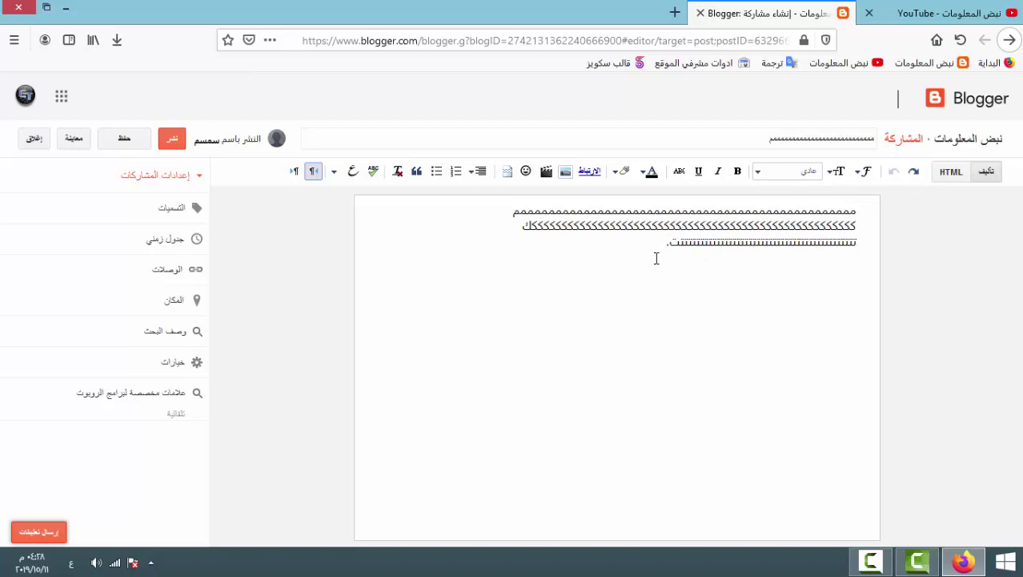
# Apply text alignment options to the first paragraph and leave several blank lines beneath it.
pyautogui.click(480, 171)
pyautogui.click(479, 212)
pyautogui.moveTo(667, 246); pyautogui.dragTo(858, 209)
pyautogui.click(681, 276)
pyautogui.click(632, 296)
pyautogui.click(614, 383)
pyautogui.click(473, 171)
pyautogui.click(476, 226)
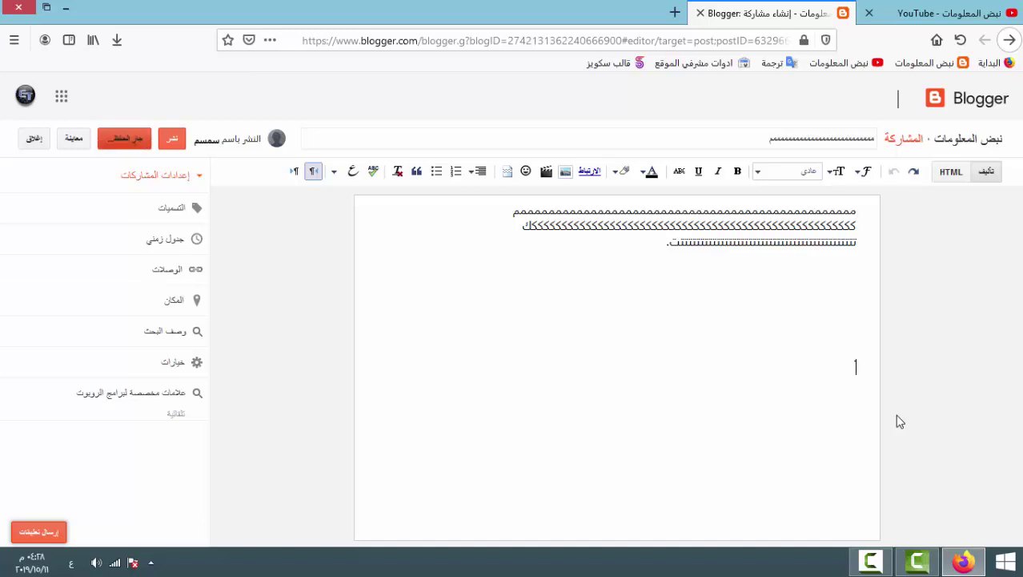
pyautogui.write('ههههههههههههههههههههههههه')
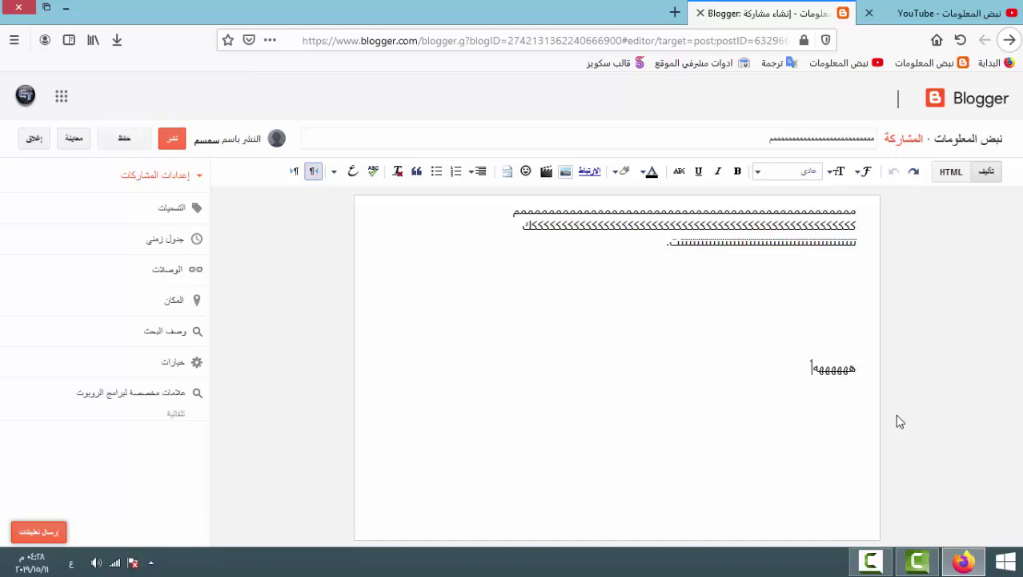
pyautogui.press('BackSpace')
pyautogui.press('BackSpace')
pyautogui.press('BackSpace')
pyautogui.press('BackSpace')
pyautogui.press('BackSpace')
pyautogui.press('BackSpace')
pyautogui.press('BackSpace')
pyautogui.press('BackSpace')
pyautogui.press('BackSpace')
pyautogui.press('BackSpace')
pyautogui.press('BackSpace')
pyautogui.press('BackSpace')
pyautogui.press('BackSpace')
pyautogui.press('BackSpace')
pyautogui.press('BackSpace')
pyautogui.press('BackSpace')
pyautogui.press('BackSpace')
pyautogui.press('BackSpace')
pyautogui.press('BackSpace')
pyautogui.press('BackSpace')
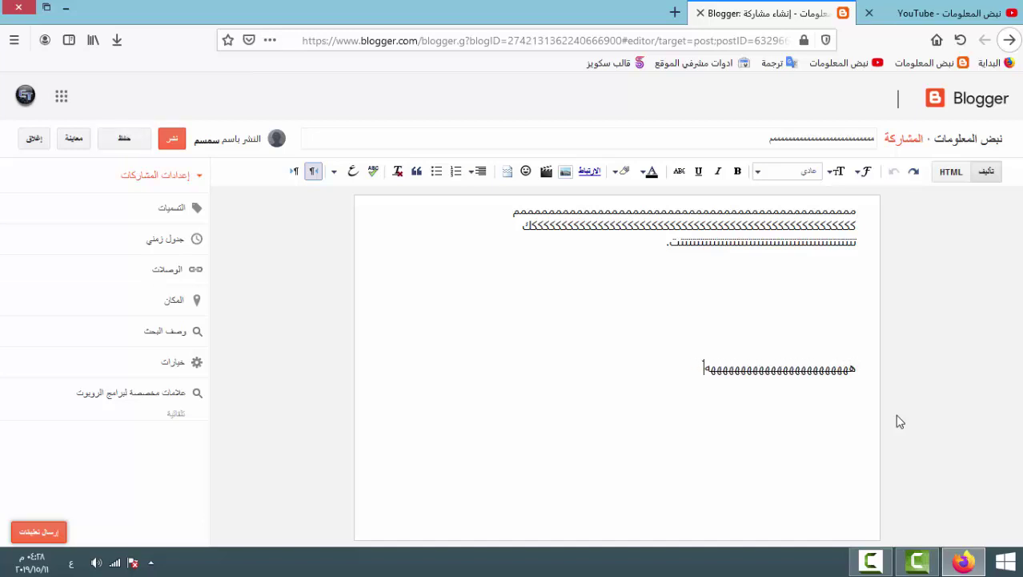
pyautogui.press('BackSpace')
pyautogui.press('BackSpace')
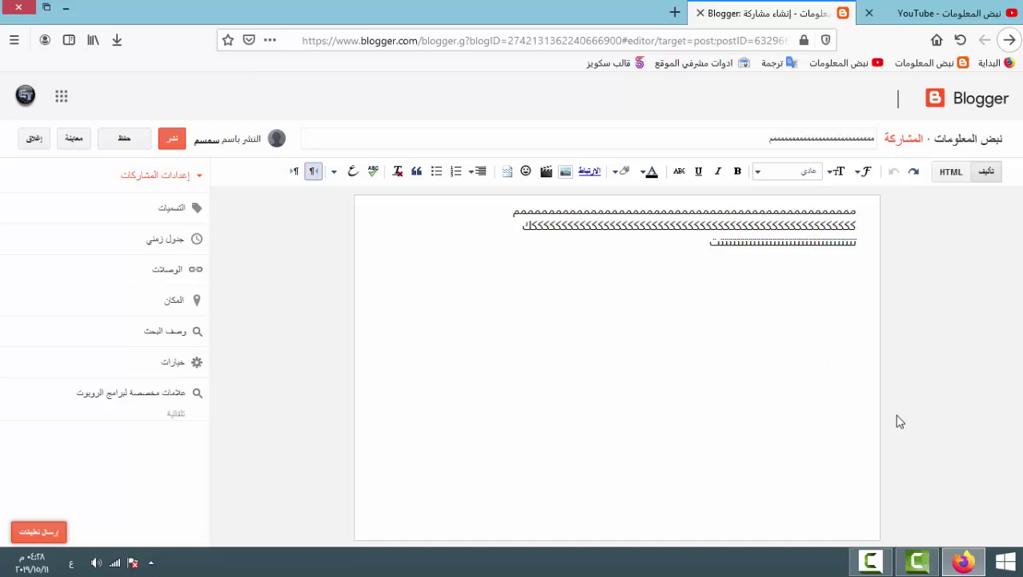
pyautogui.write('عع')
pyautogui.press('BackSpace')
pyautogui.press('BackSpace')
# Write a second placeholder paragraph lower in the body, with one line of ت and two of ن, ending in a full stop.
pyautogui.click(648, 396)
pyautogui.write('تتتتتتتتتتتتتتتتتتتتتتتتت')
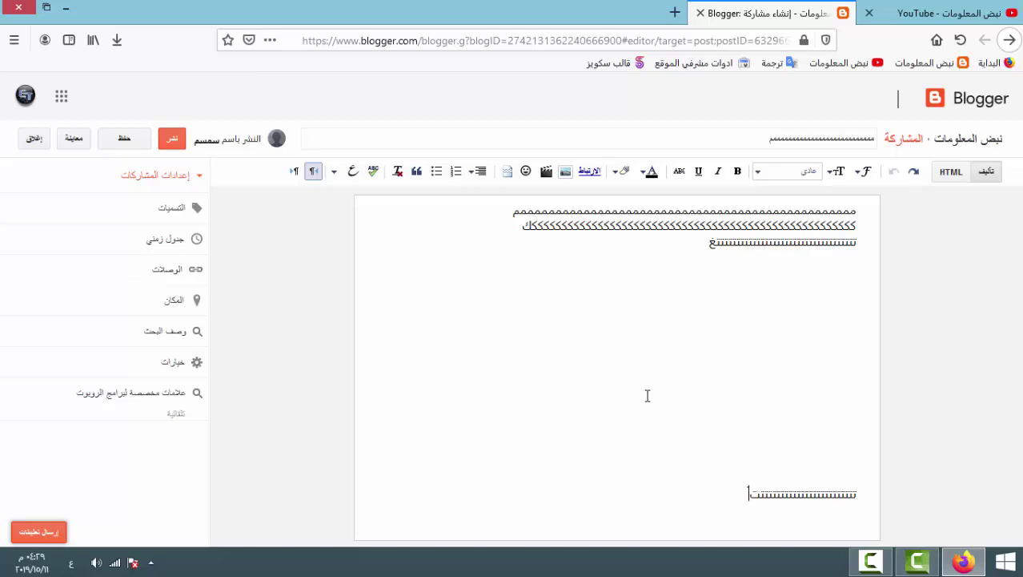
pyautogui.write('تتتتتتتتتتتتتتتتتتتتتتتتتتتتتتتتتتت ')
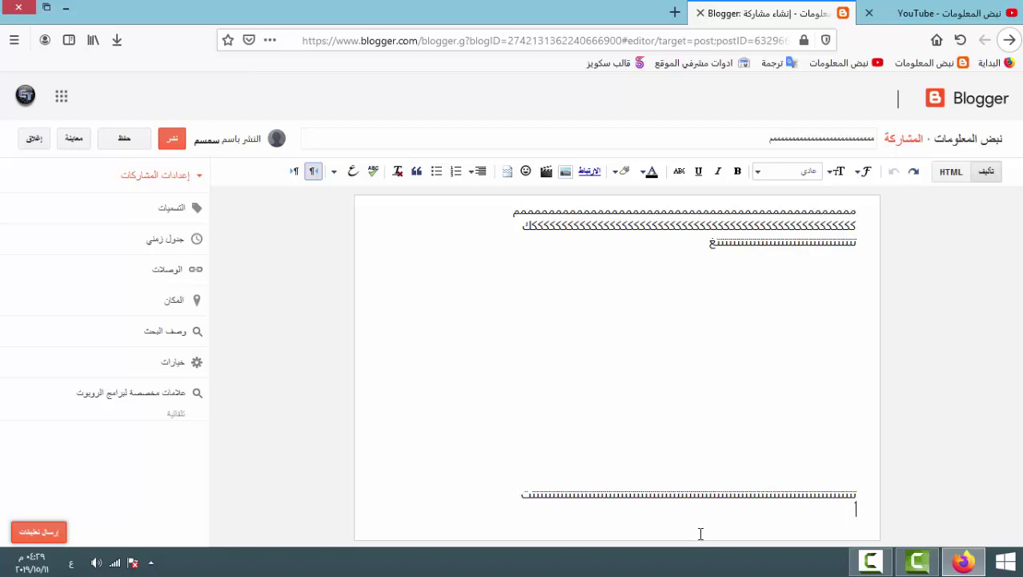
pyautogui.write('نننننننننننننننننن')
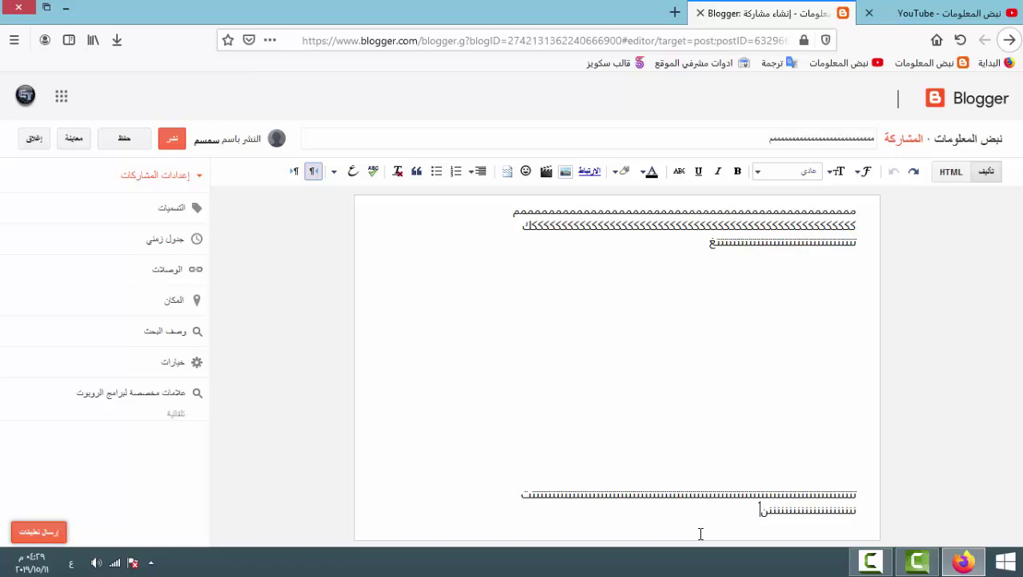
pyautogui.write('نننننننننننننننننننننننننننننننننننننننننننننننننننننننننننننننننننننن')
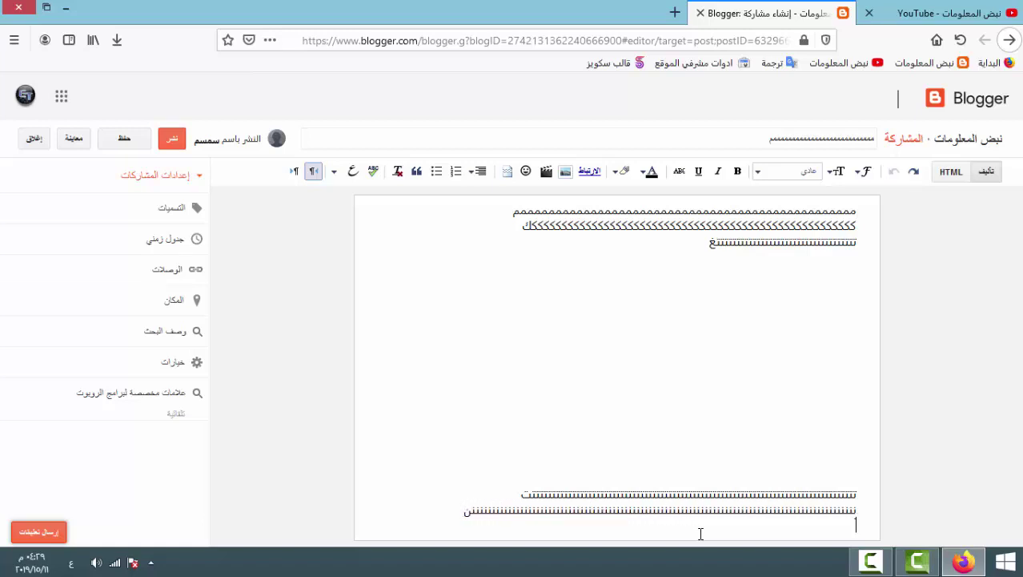
pyautogui.write('ننننننننن.')
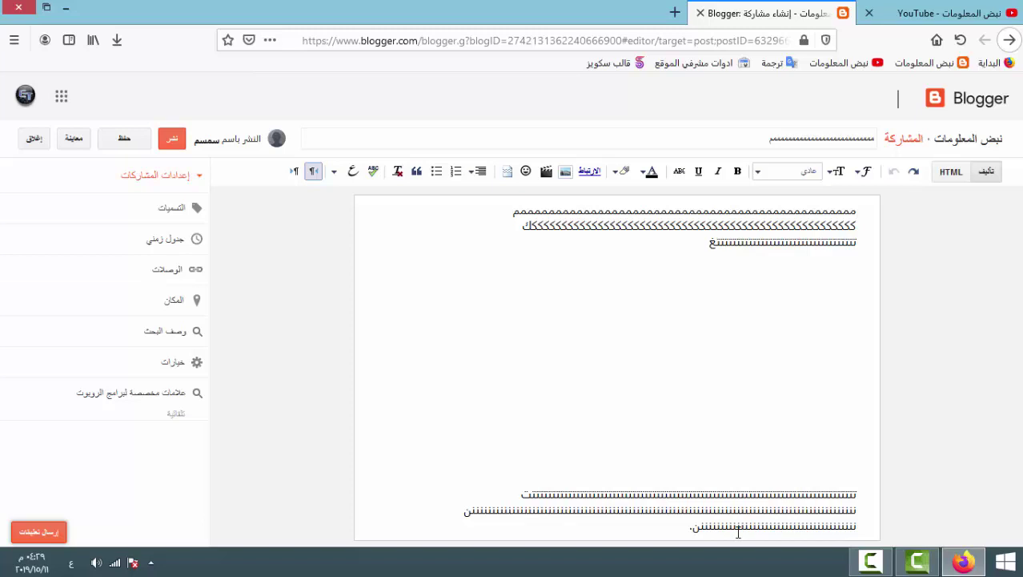
# Add a third placeholder paragraph directly below, with one line of ن and two of م, ending in a full stop.
pyautogui.press('Return')
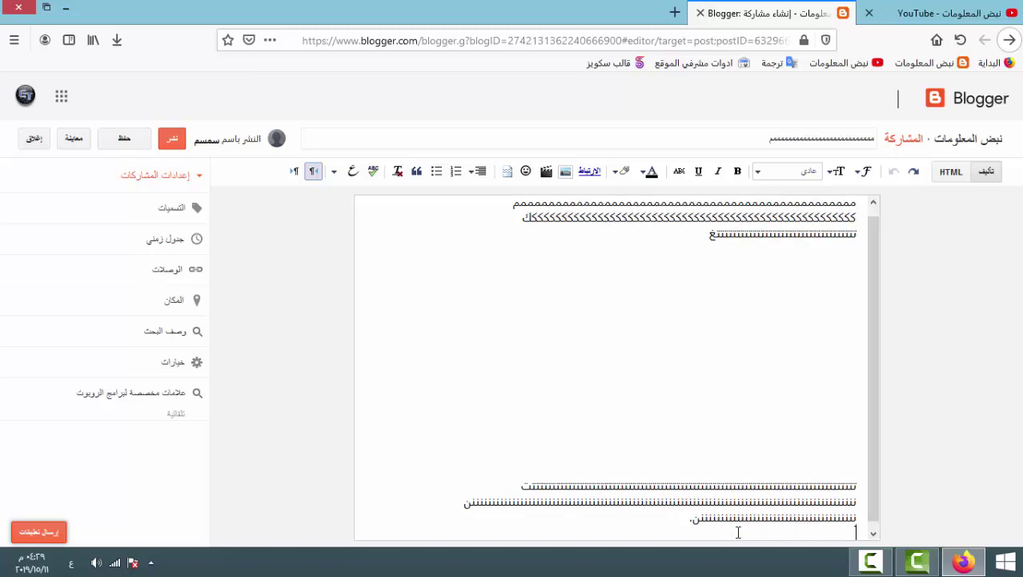
pyautogui.write('نننننننننننننننننننننننننننننننننننننننننننننننننننننننننننننننننننننننننننننننننننننننننننننننننننننننننننننننننننننننننننن')
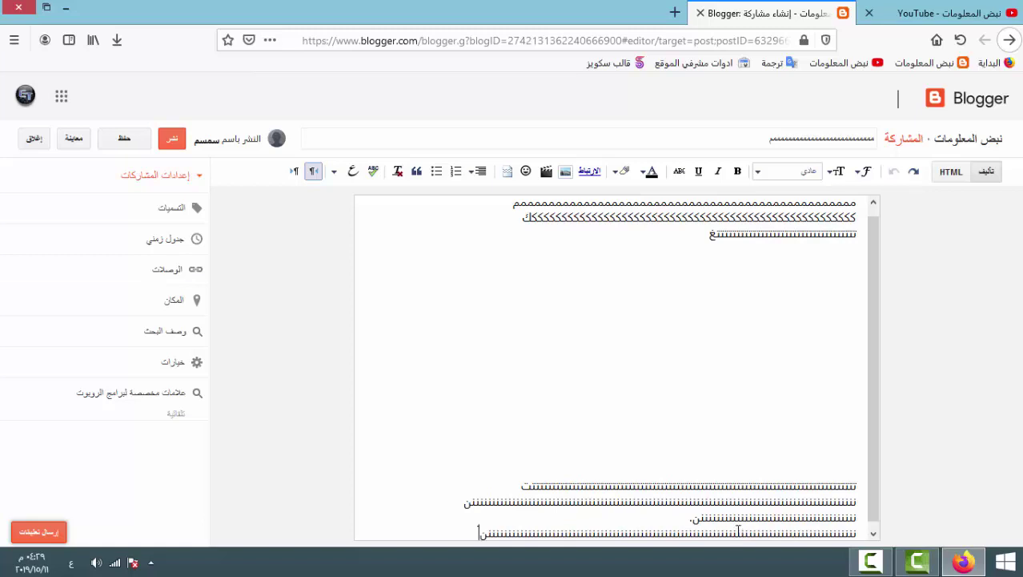
pyautogui.press('Return')
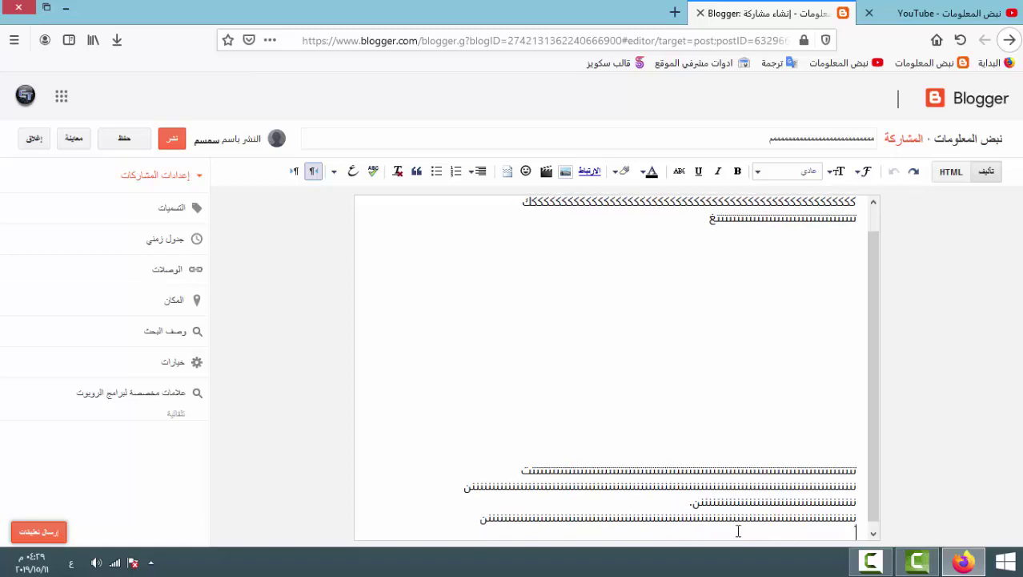
pyautogui.write('مممممممممممممممممممممممممممممممممممممممممممممممممممممممممم')
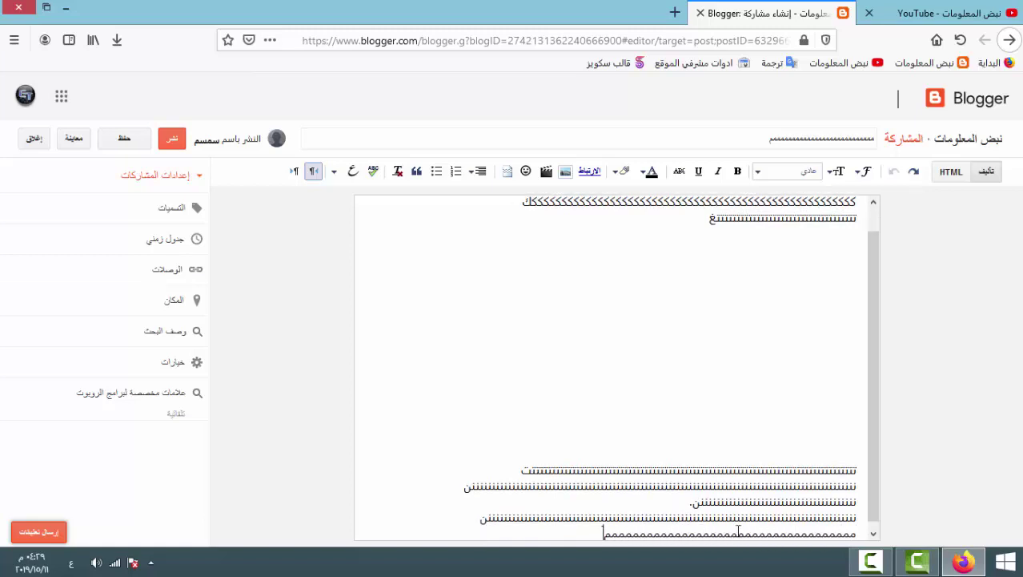
pyautogui.write('ممممممممممممممممممممممممممممممممممممممممم')
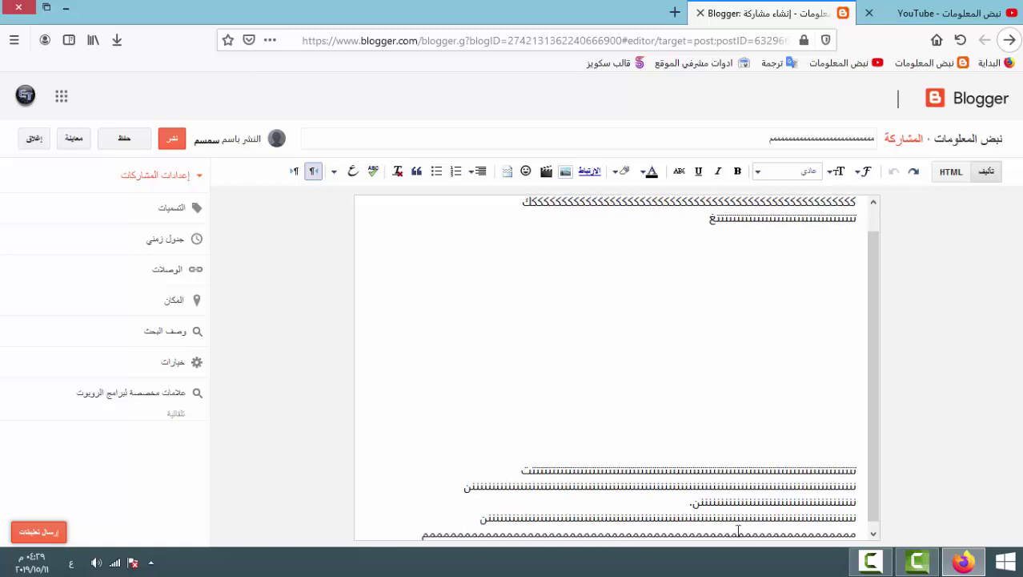
pyautogui.press('Return')
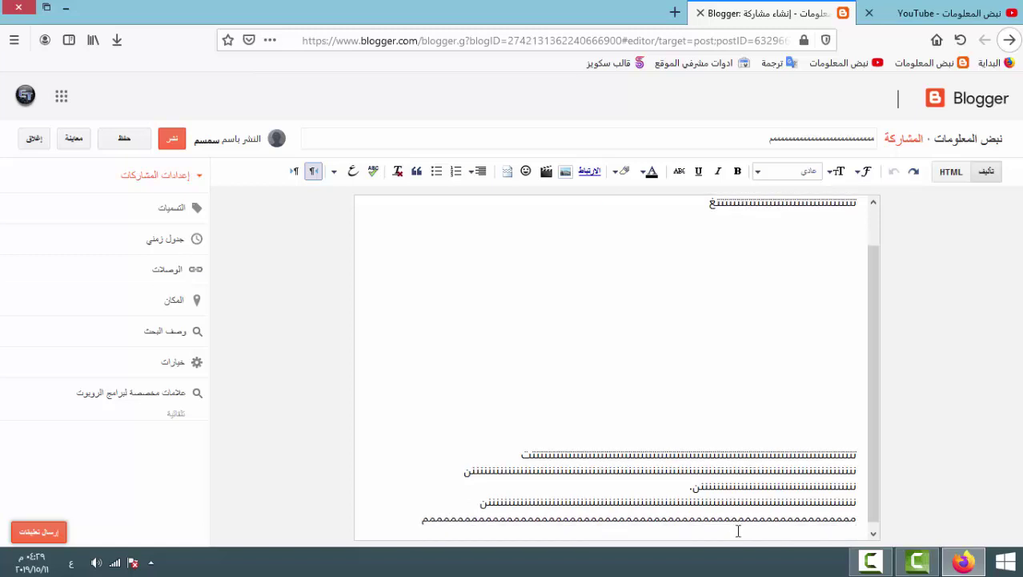
pyautogui.write('مممممممممممممممممممممممم')
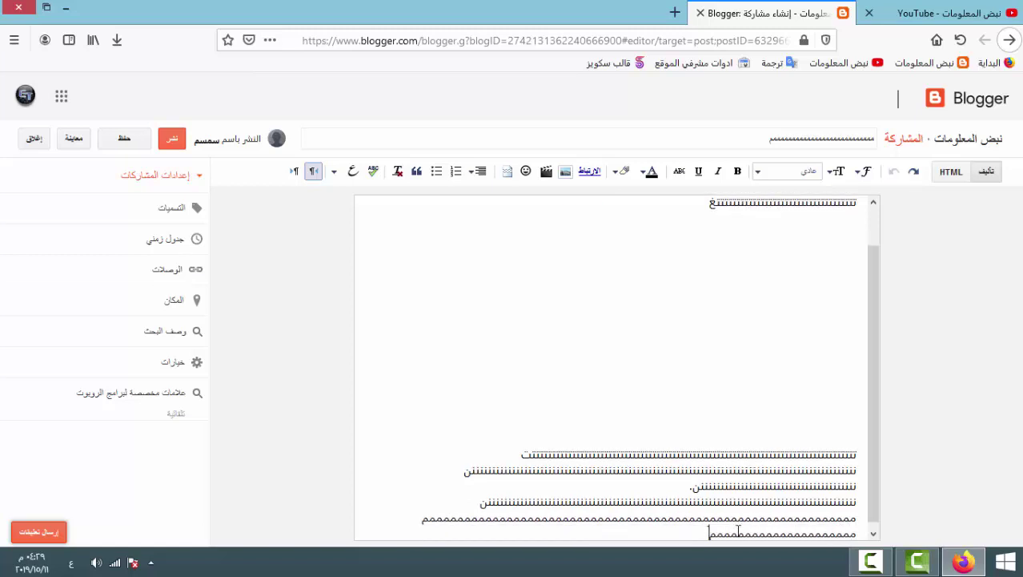
pyautogui.press('Return')
pyautogui.press('Return')
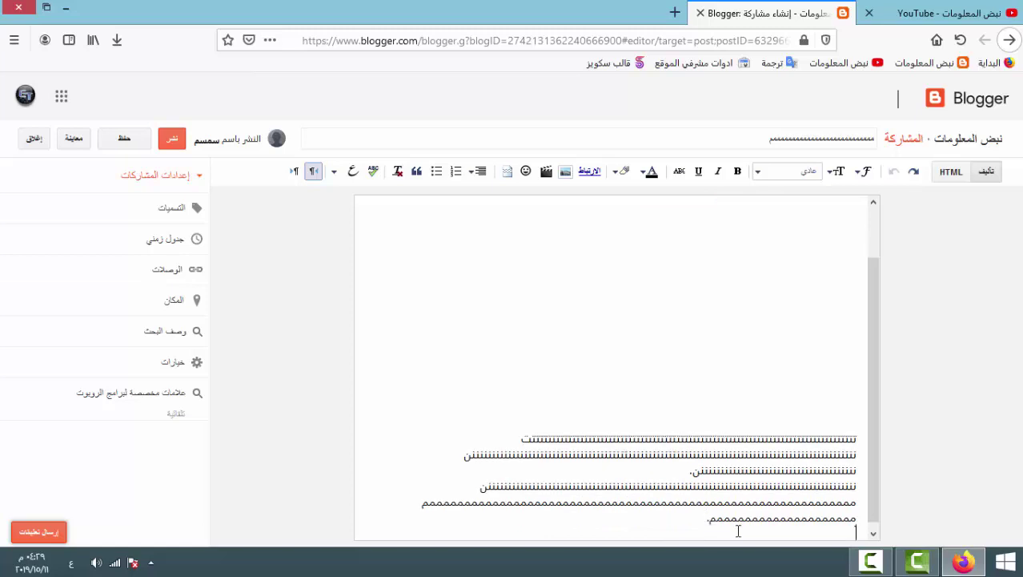
pyautogui.press('BackSpace')
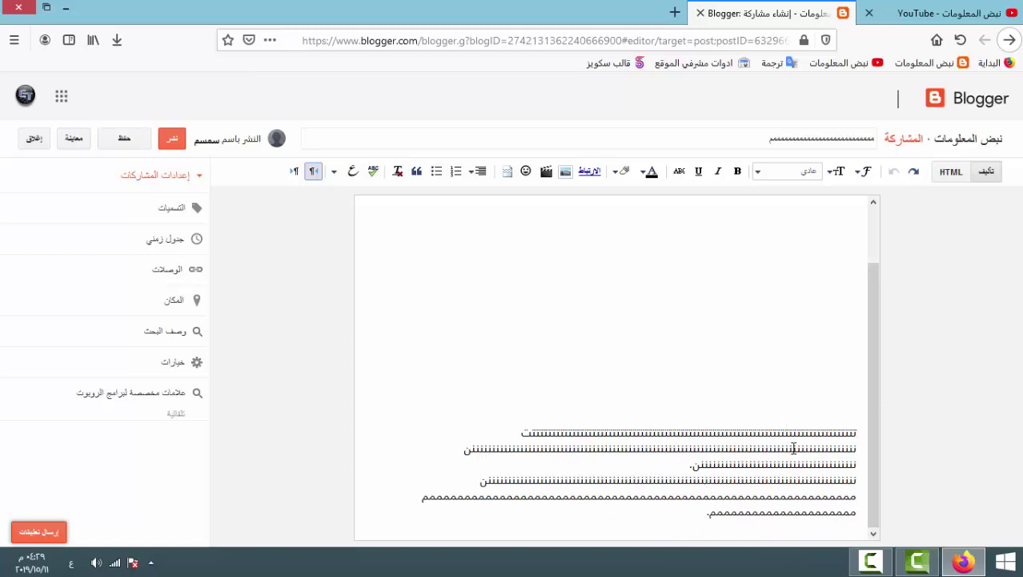
# Highlight the whole lower text block to point out its two adjoining paragraphs, and clear the selection.
pyautogui.moveTo(856, 415); pyautogui.dragTo(709, 517)
pyautogui.click(851, 401)
pyautogui.moveTo(849, 433); pyautogui.dragTo(694, 518)
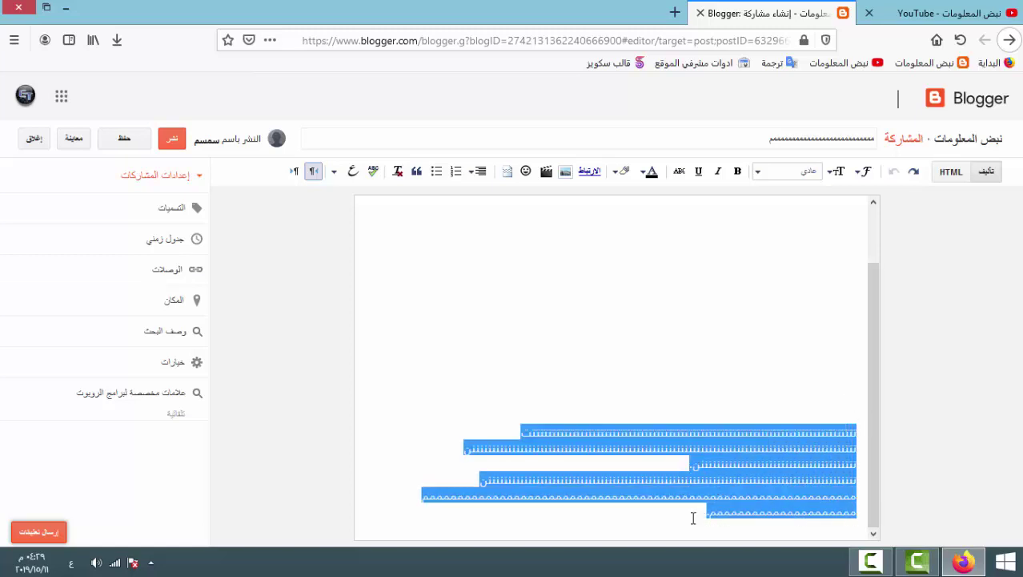
pyautogui.click(671, 470)
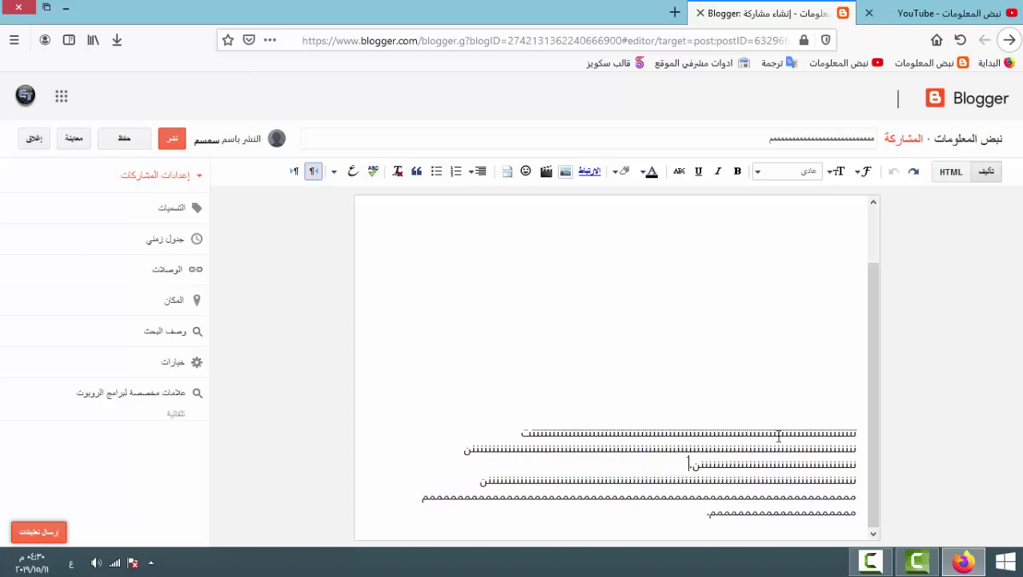
# Highlight the upper and the lower paragraph of the block separately to show where each begins and ends.
pyautogui.moveTo(860, 431); pyautogui.dragTo(681, 462)
pyautogui.click(682, 462)
pyautogui.moveTo(857, 432); pyautogui.dragTo(694, 463)
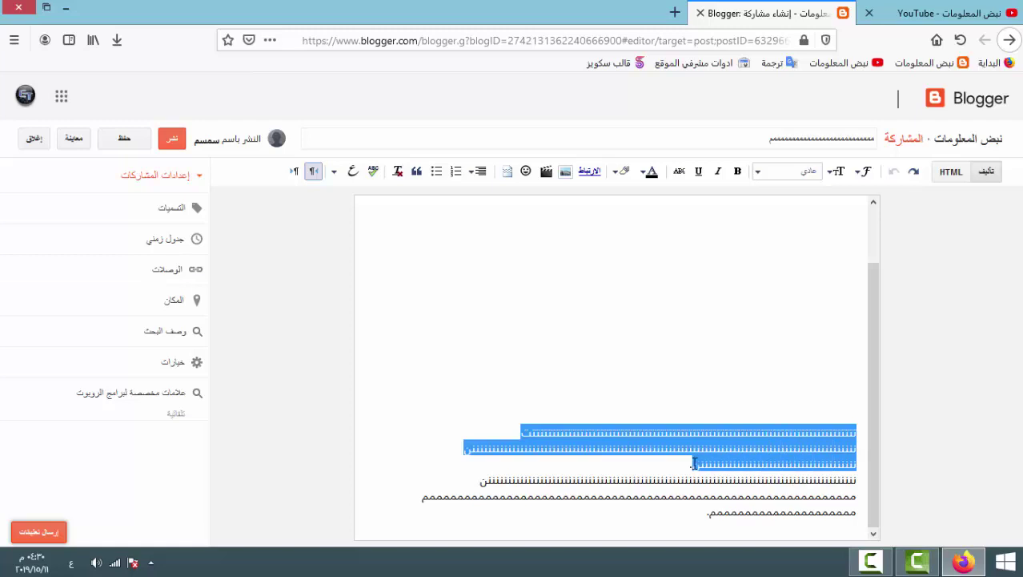
pyautogui.click(855, 473)
pyautogui.moveTo(845, 490); pyautogui.dragTo(633, 507)
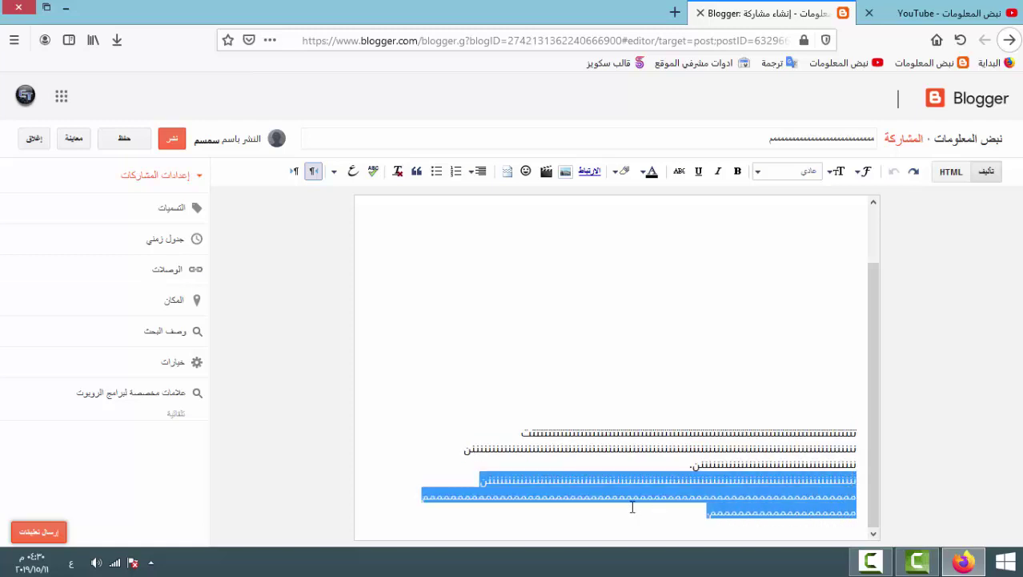
# Highlight both adjoining paragraphs of the lower text block together, and clear the selection.
pyautogui.click(706, 513)
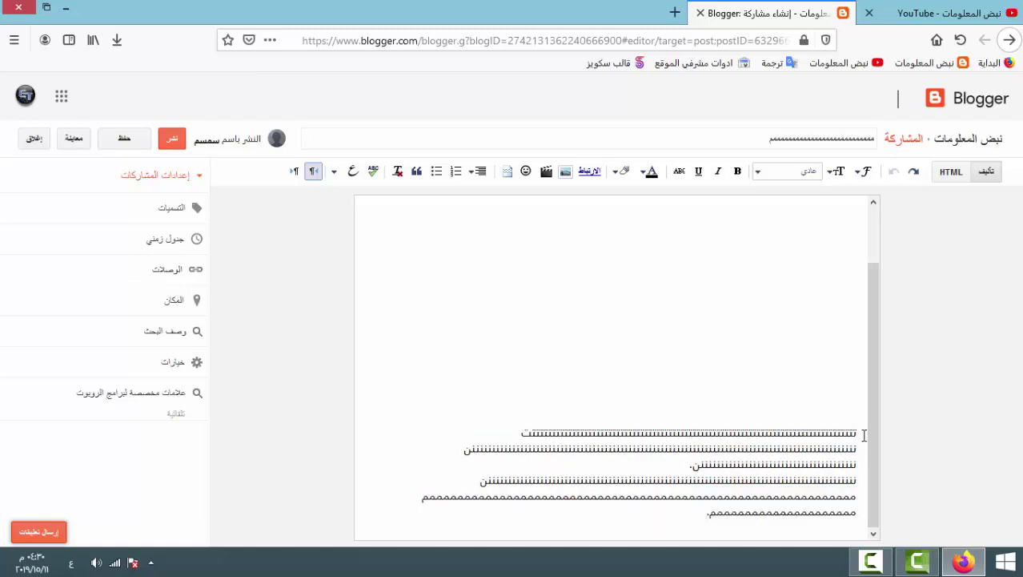
pyautogui.moveTo(857, 434); pyautogui.dragTo(691, 512)
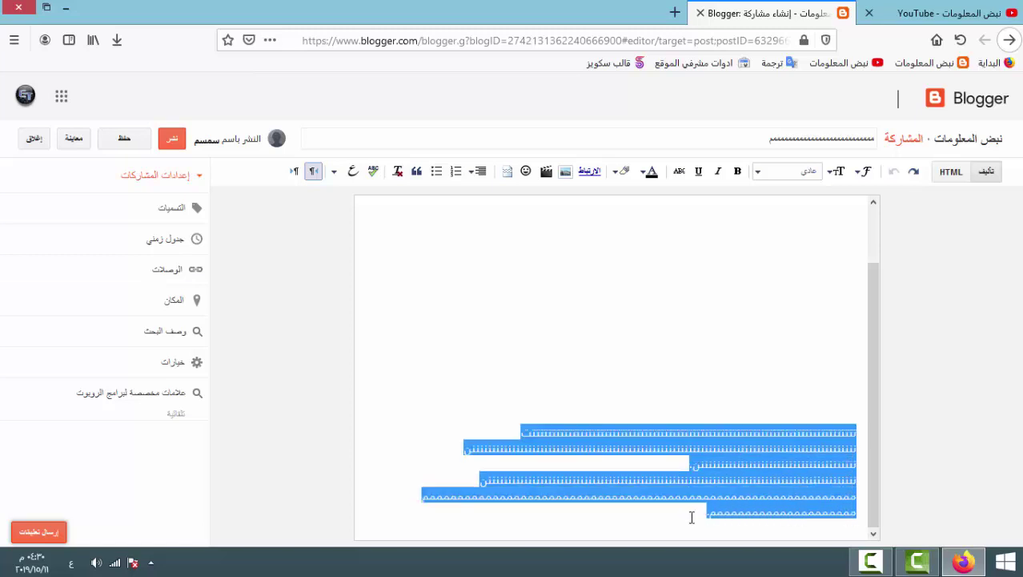
pyautogui.click(749, 464)
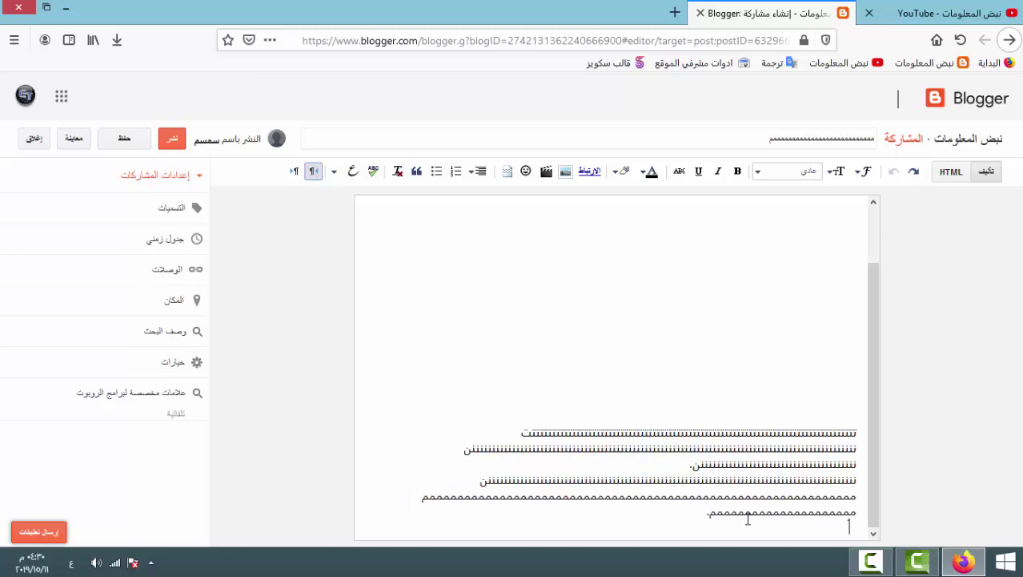
pyautogui.click(851, 532)
# Highlight the upper paragraph of the block repeatedly, up to its closing full stop, to show its extent, and clear the selection.
pyautogui.moveTo(865, 431); pyautogui.dragTo(854, 481)
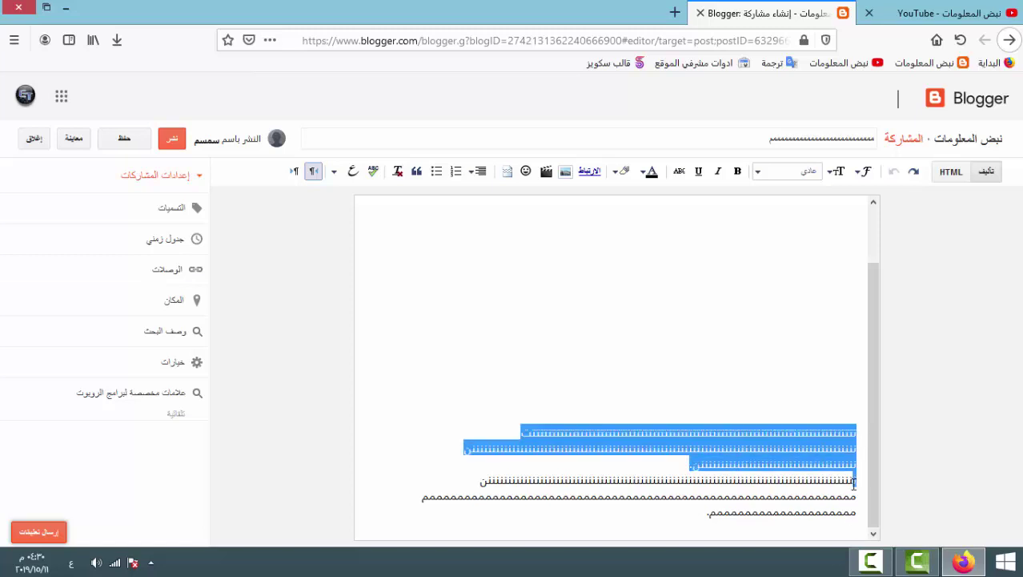
pyautogui.click(753, 458)
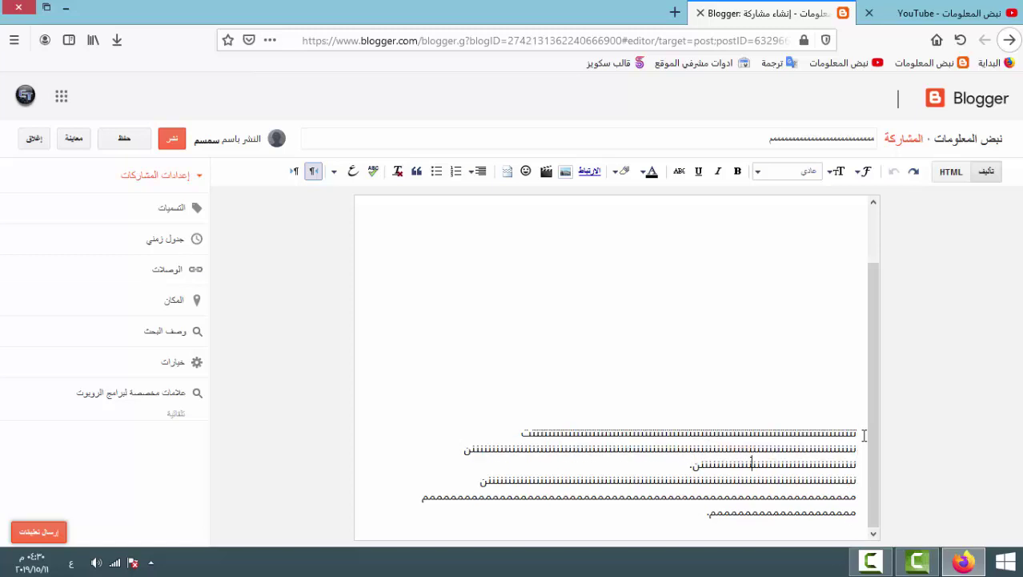
pyautogui.moveTo(865, 434); pyautogui.dragTo(694, 469)
pyautogui.click(689, 464)
pyautogui.moveTo(840, 442); pyautogui.dragTo(695, 468)
pyautogui.click(679, 464)
# Leave the post editor for the list of all posts and delete the placeholder draft.
pyautogui.scroll(5, 775, 357)
pyautogui.click(1010, 40)
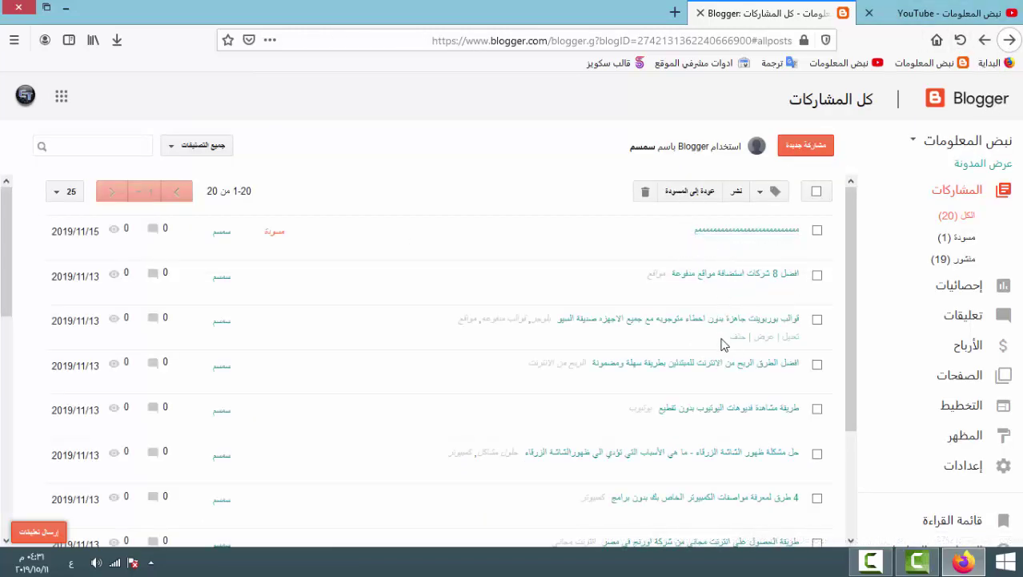
pyautogui.click(741, 248)
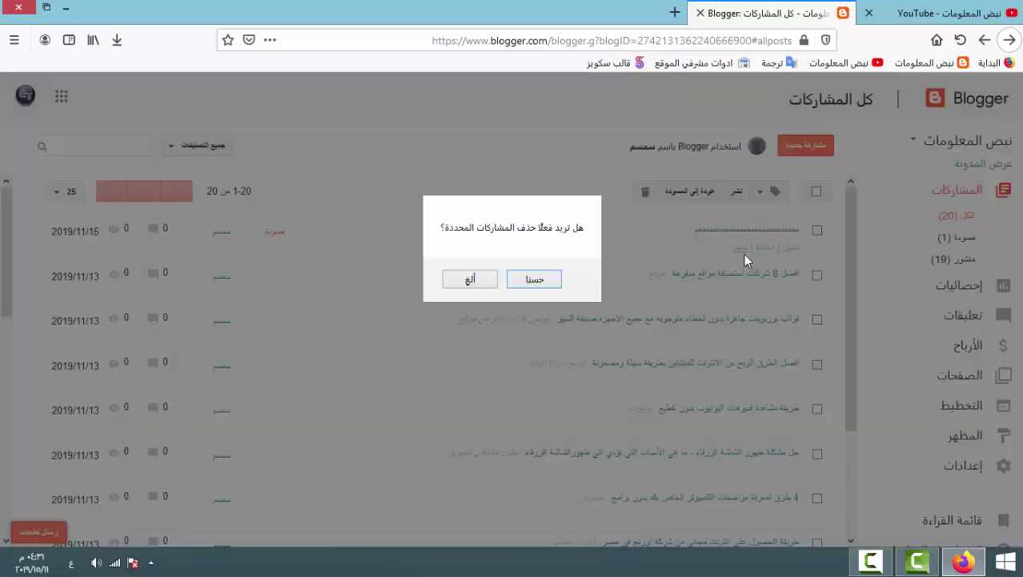
pyautogui.click(542, 282)
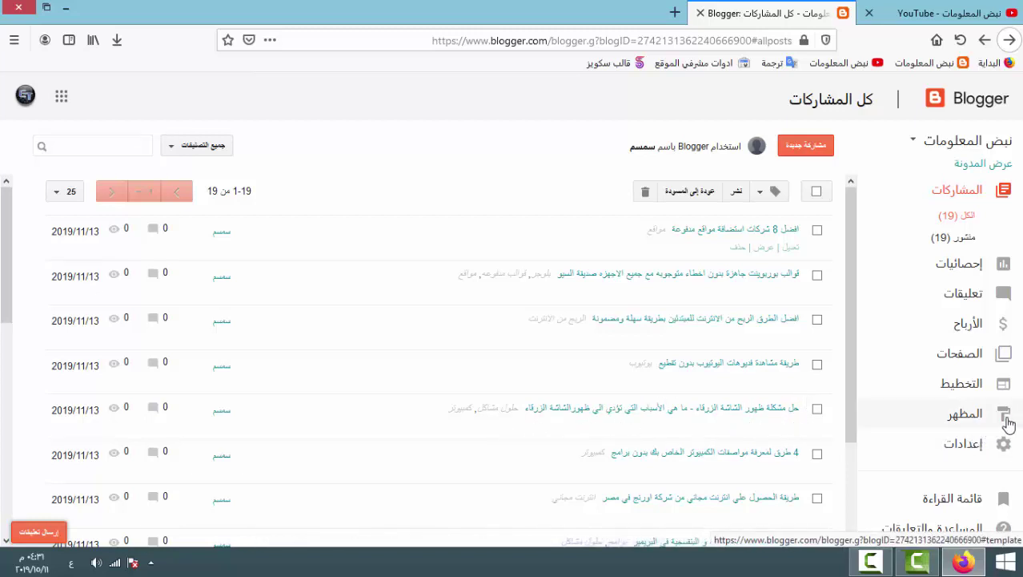
# Open the blog's theme settings and look over the ready-made themes below the current one.
pyautogui.click(967, 414)
pyautogui.scroll(-2, 878, 396)
pyautogui.scroll(-3, 731, 426)
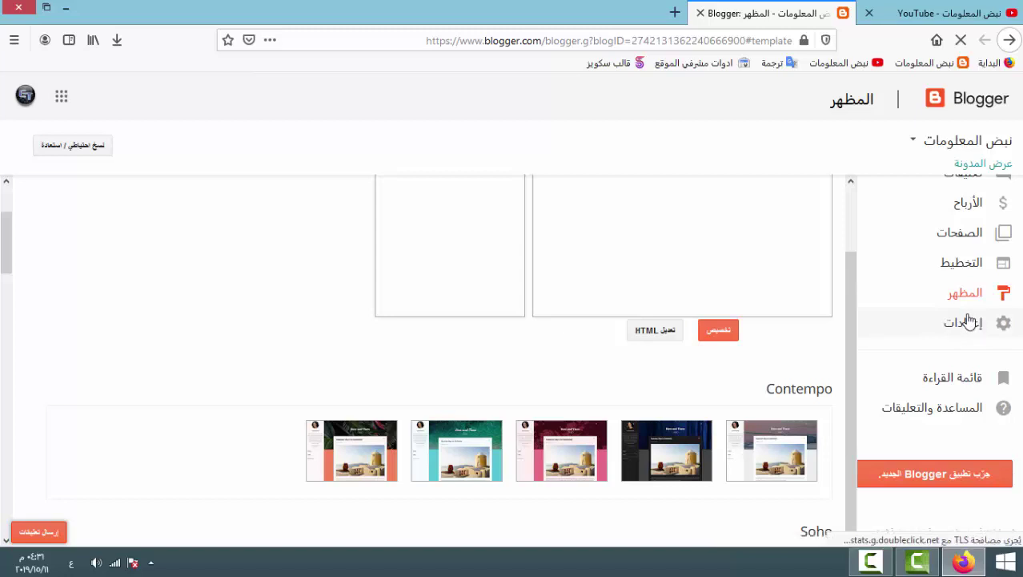
# View the live blog, examine its home page layout from the header to the footer, and close it.
pyautogui.click(998, 164)
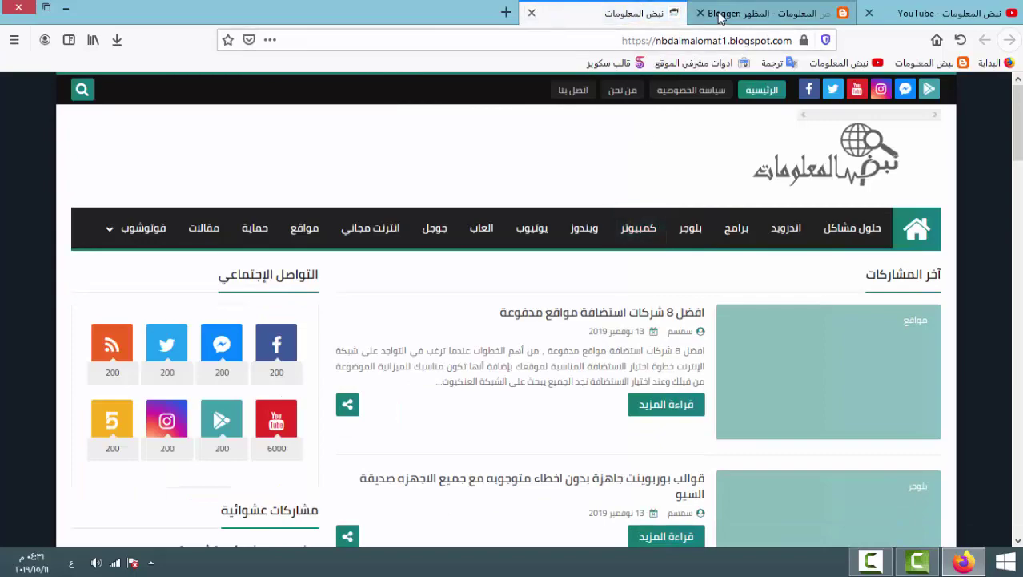
pyautogui.scroll(-8, 875, 194)
pyautogui.scroll(-10, 873, 193)
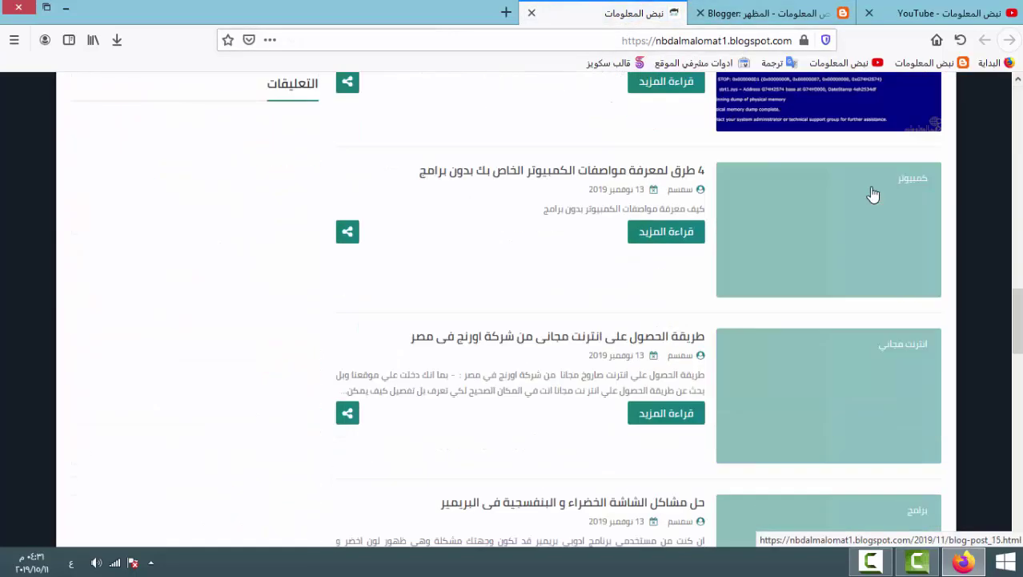
pyautogui.scroll(-2, 721, 256)
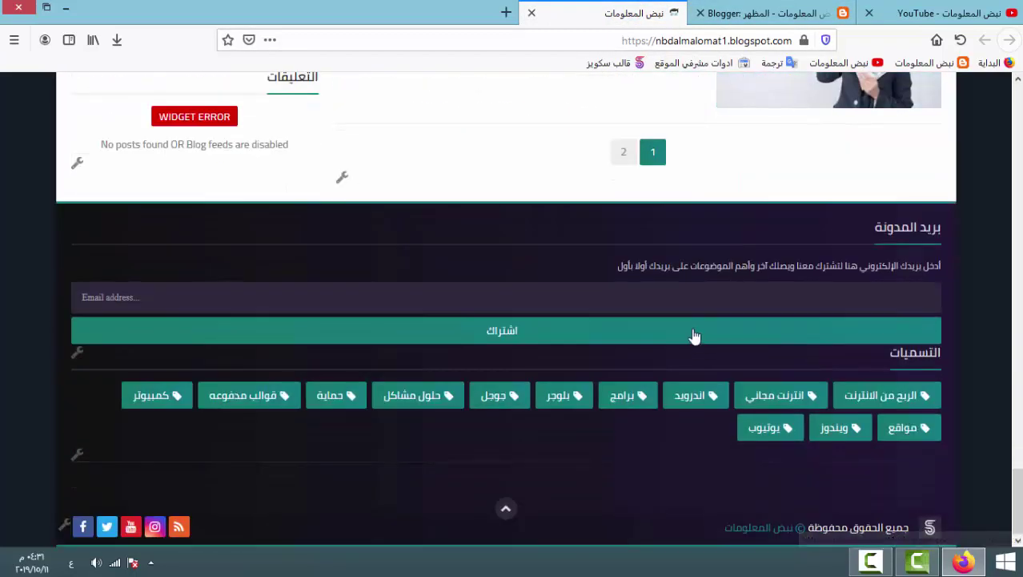
pyautogui.scroll(10, 693, 329)
pyautogui.scroll(10, 694, 306)
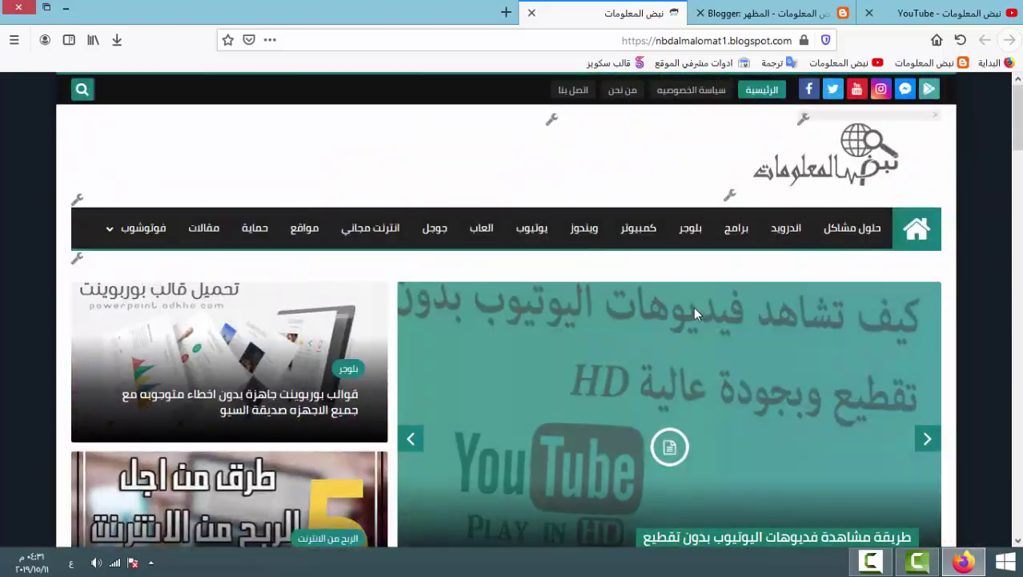
pyautogui.scroll(-11, 698, 323)
pyautogui.scroll(-10, 631, 274)
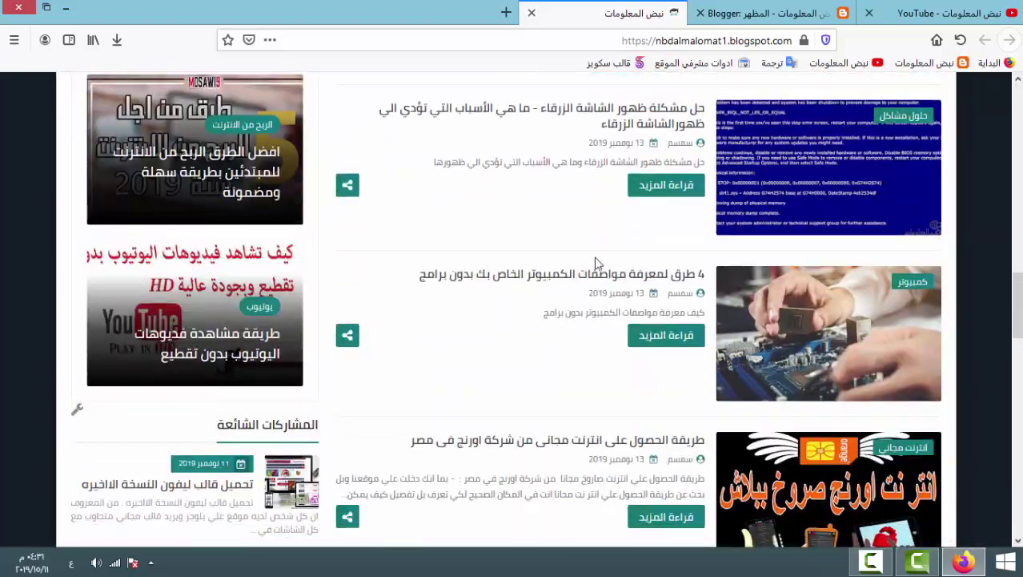
pyautogui.scroll(8, 592, 281)
pyautogui.scroll(15, 617, 258)
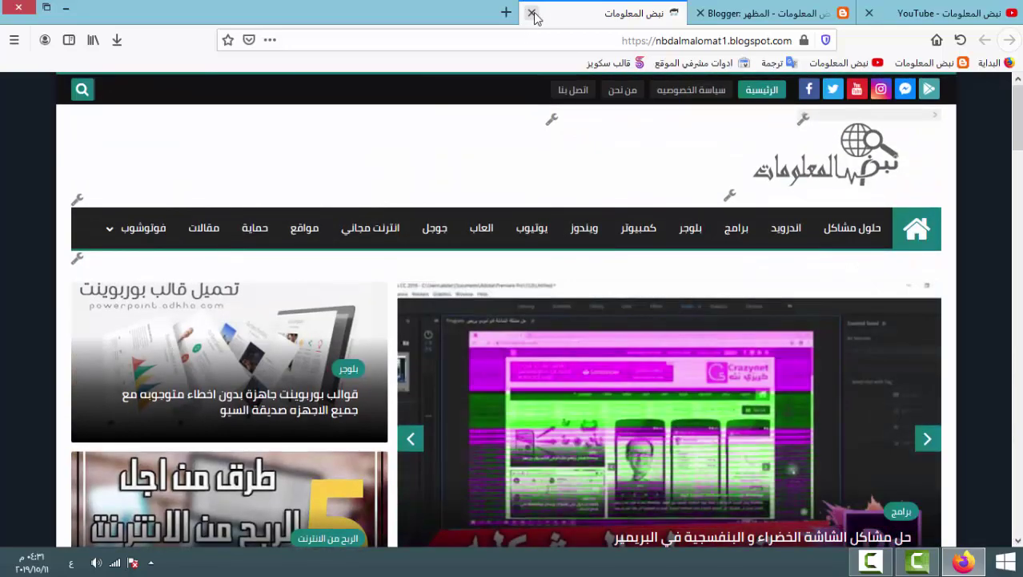
pyautogui.click(530, 12)
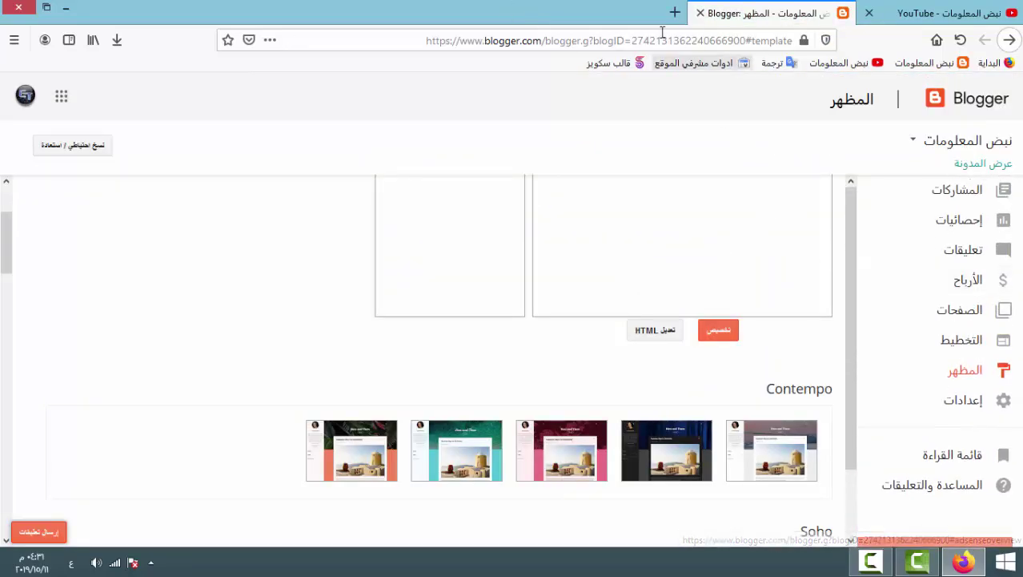
# Reopen the live blog and examine its template: navigation bar, featured posts slider, latest posts, sidebar widgets and footer.
pyautogui.click(953, 164)
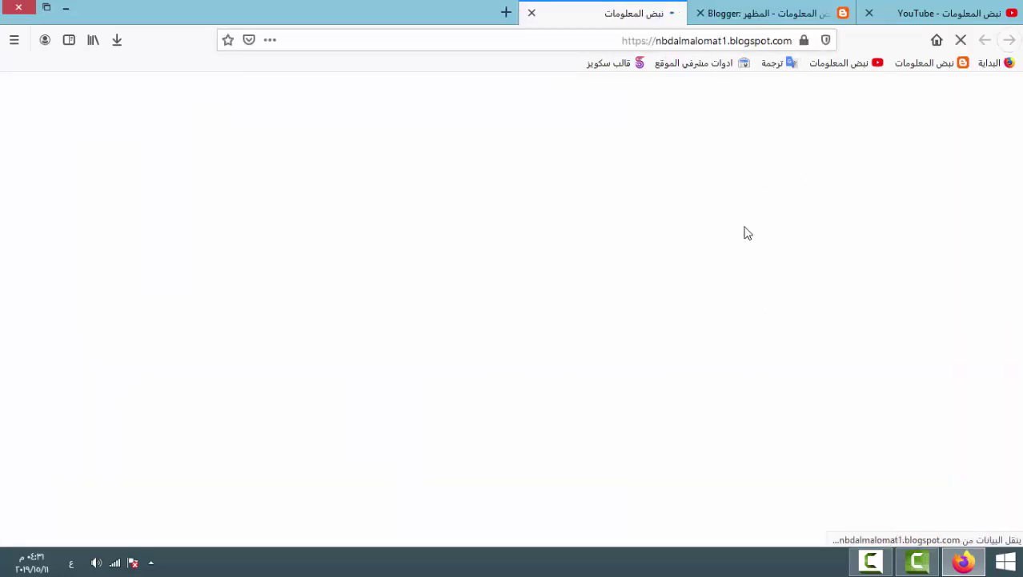
pyautogui.scroll(-6, 675, 197)
pyautogui.scroll(-10, 675, 197)
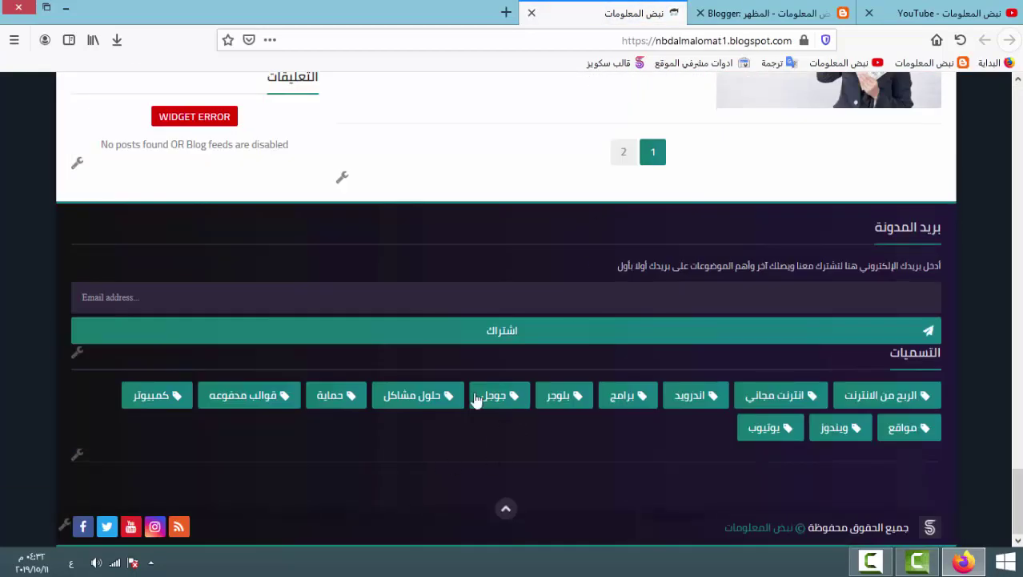
pyautogui.scroll(10, 377, 528)
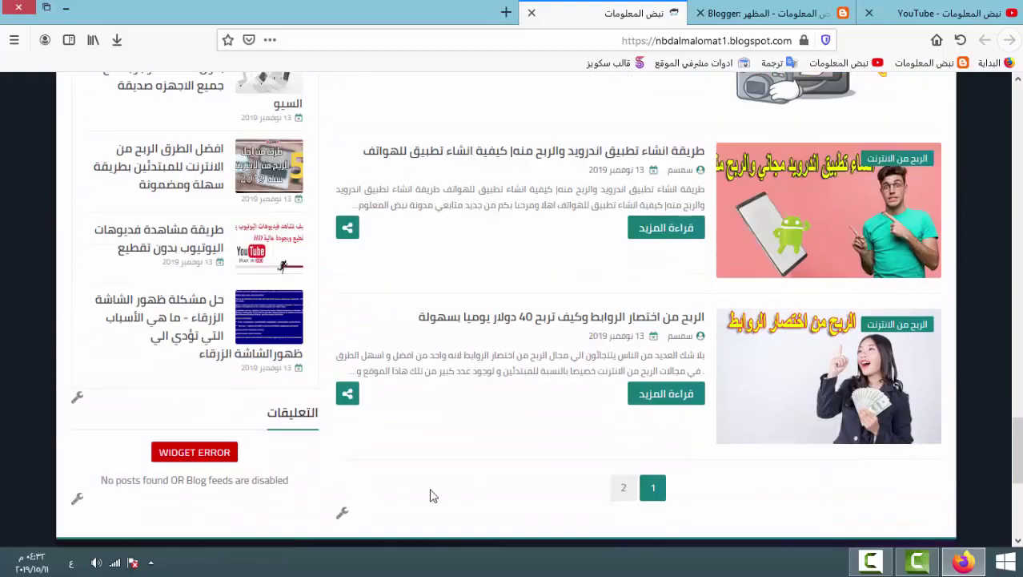
pyautogui.scroll(10, 439, 450)
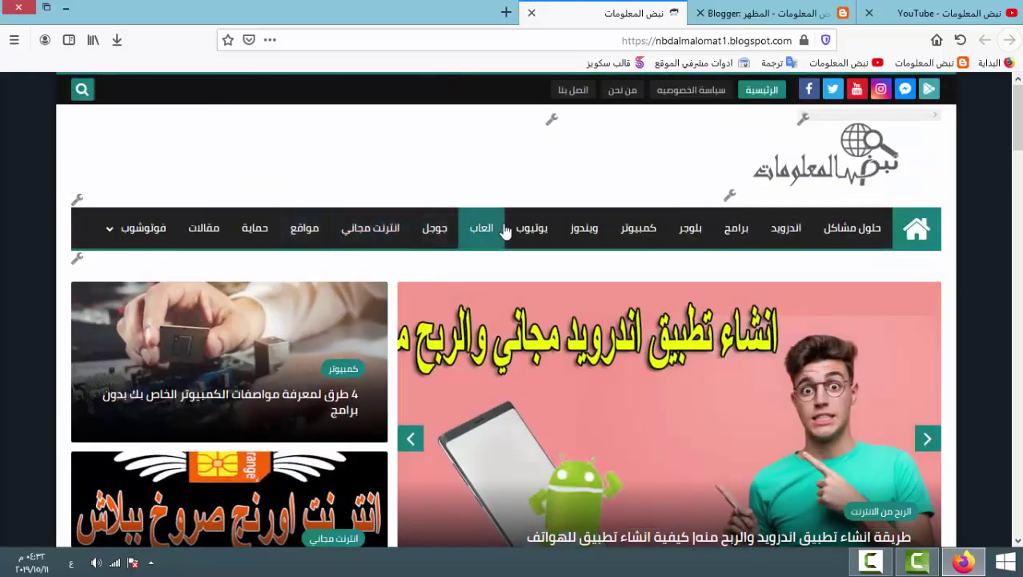
pyautogui.scroll(-8, 762, 284)
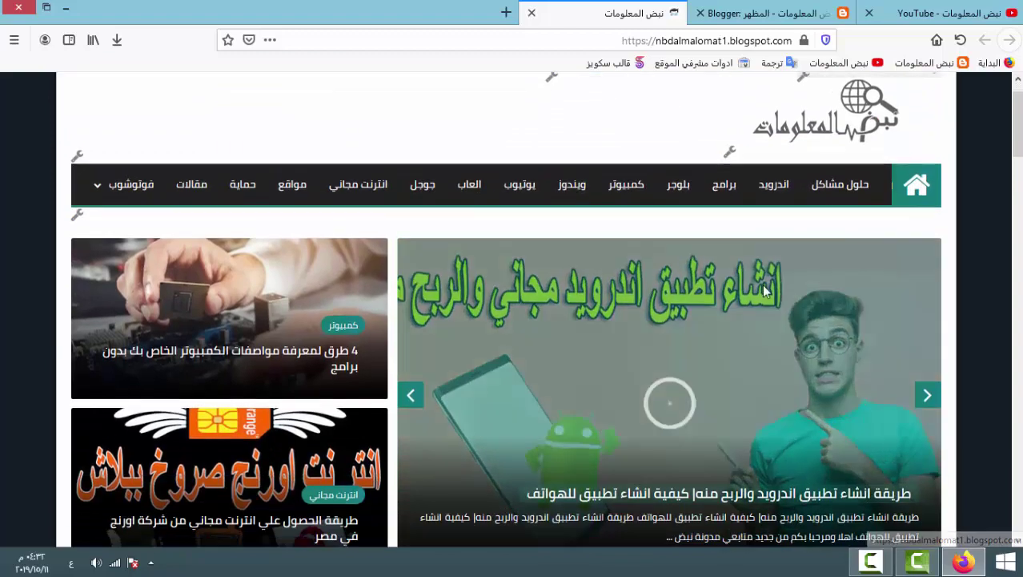
pyautogui.scroll(-1, 474, 389)
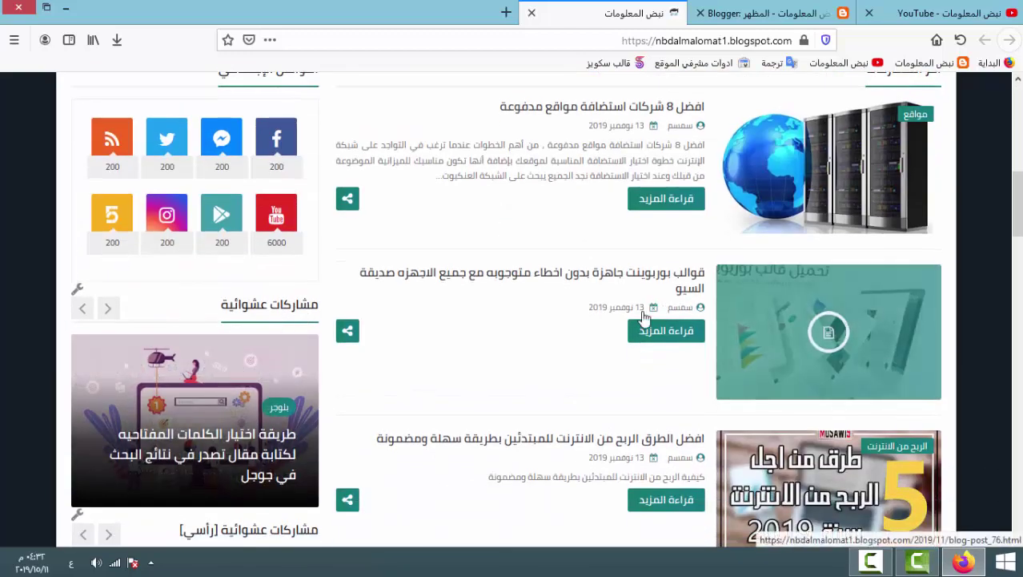
pyautogui.scroll(-1, 448, 372)
pyautogui.scroll(-4, 398, 359)
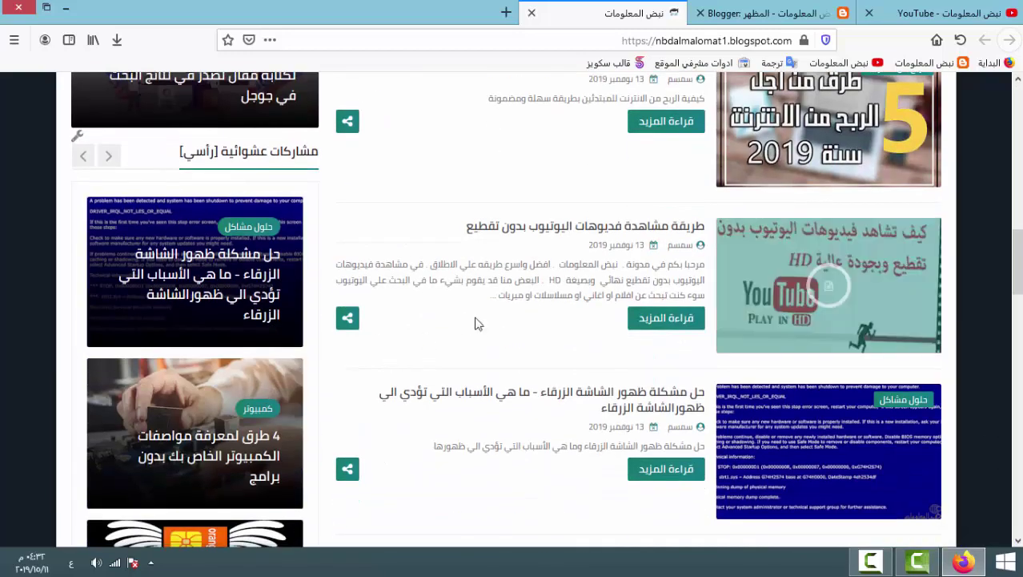
pyautogui.scroll(-6, 453, 357)
pyautogui.scroll(-9, 452, 356)
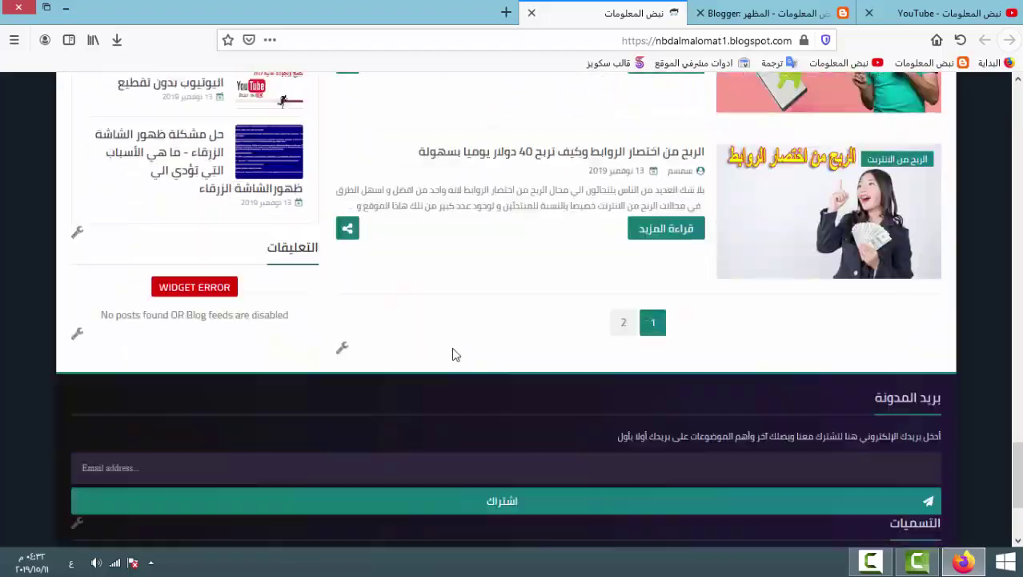
pyautogui.scroll(5, 451, 349)
pyautogui.scroll(10, 582, 303)
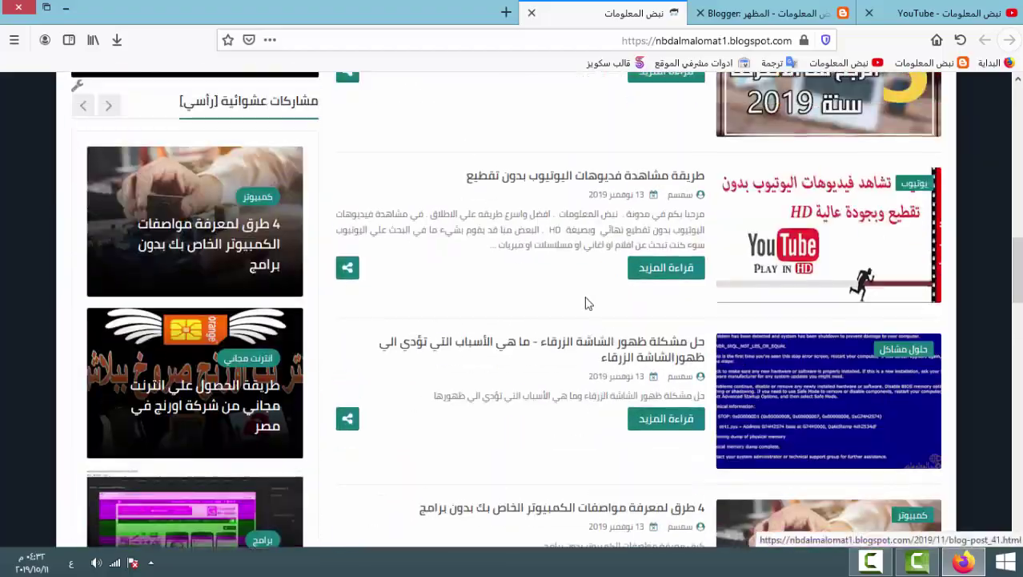
pyautogui.scroll(3, 664, 298)
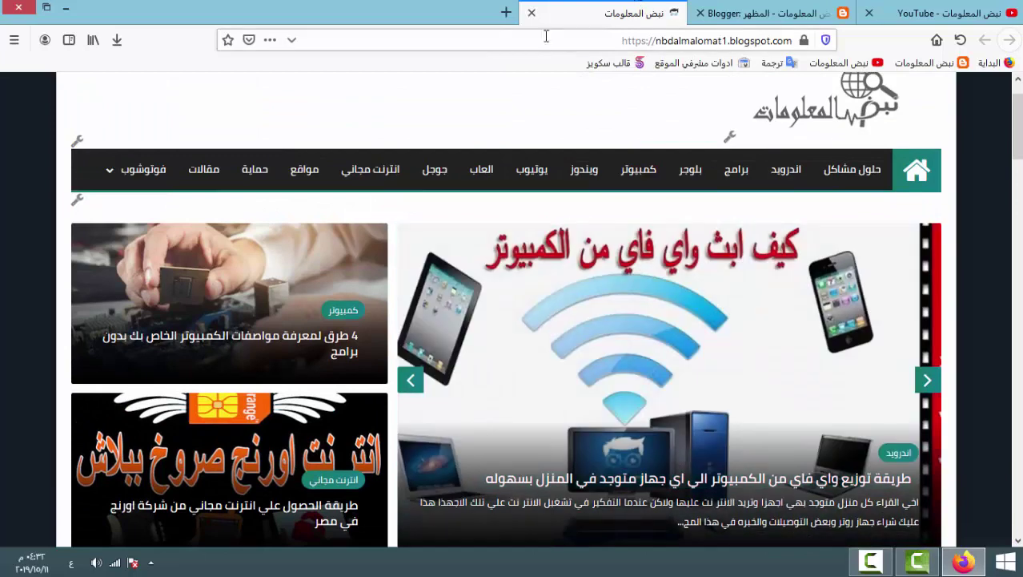
# Open the bookmarked Squeeze template website in a new tab and go to its free version page.
pyautogui.click(507, 12)
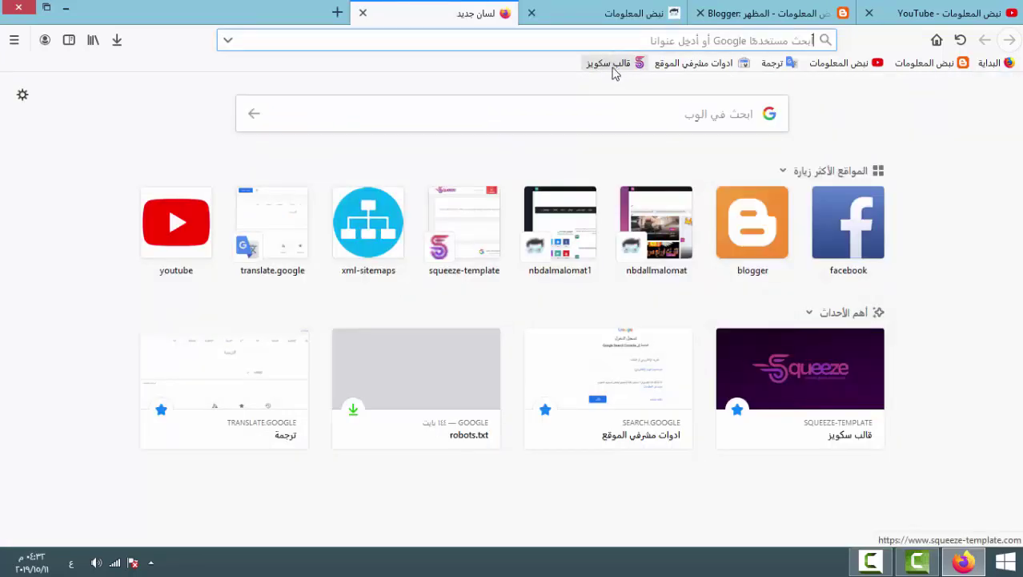
pyautogui.click(613, 64)
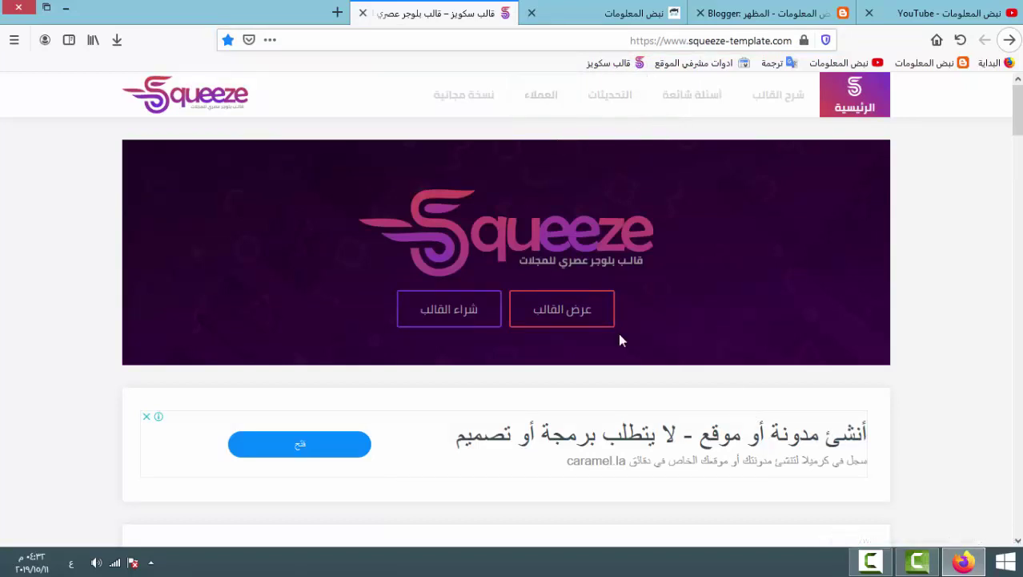
pyautogui.scroll(-5, 497, 359)
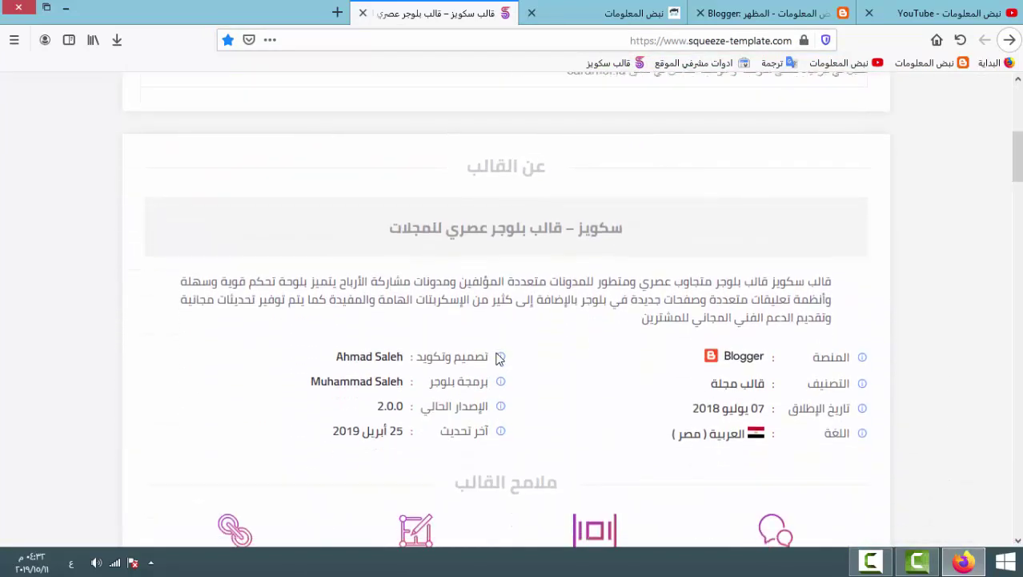
pyautogui.scroll(-3, 497, 358)
pyautogui.scroll(10, 893, 224)
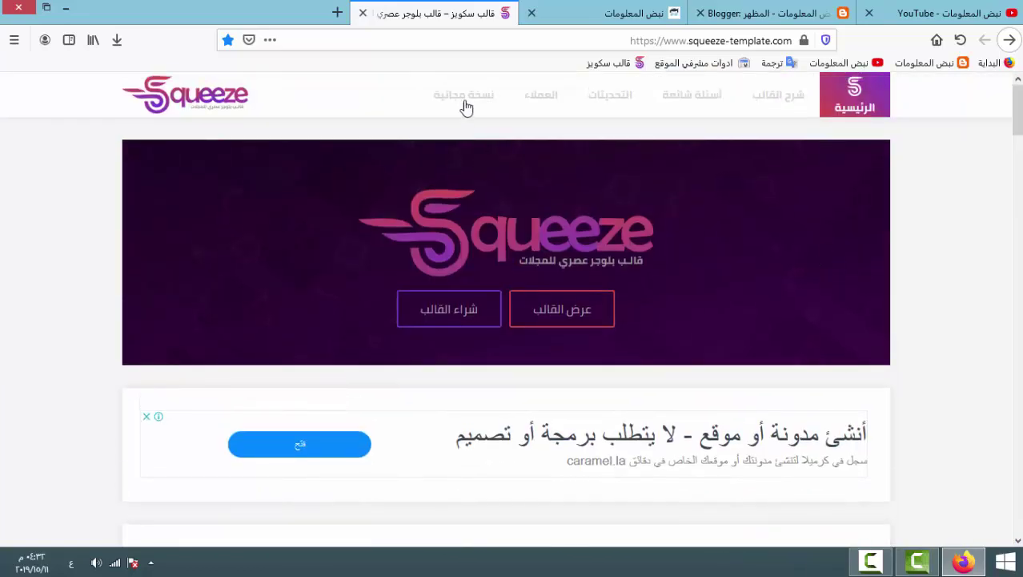
pyautogui.click(473, 103)
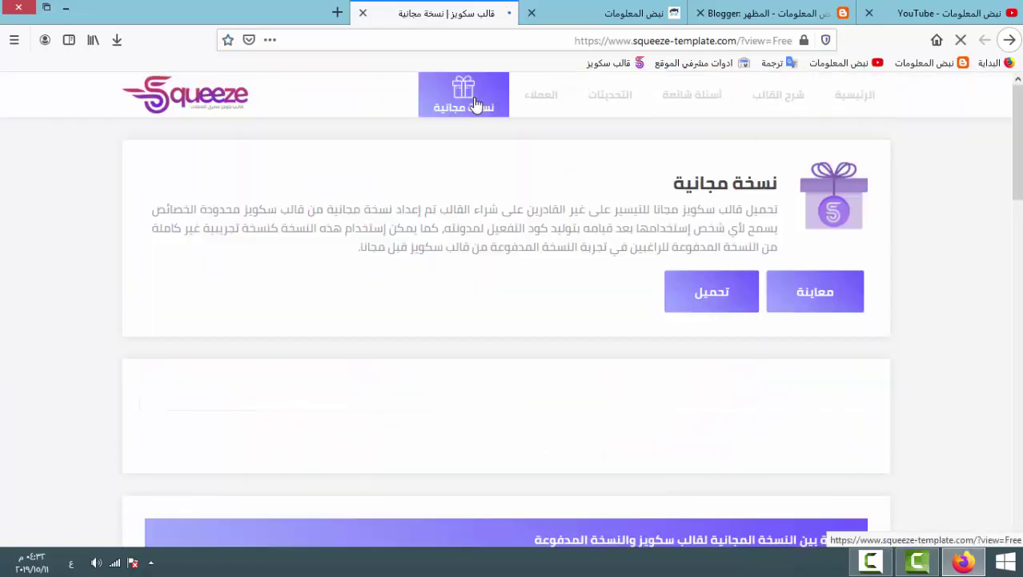
# Examine the feature table comparing the free and paid versions of the Squeeze template.
pyautogui.scroll(-2, 559, 242)
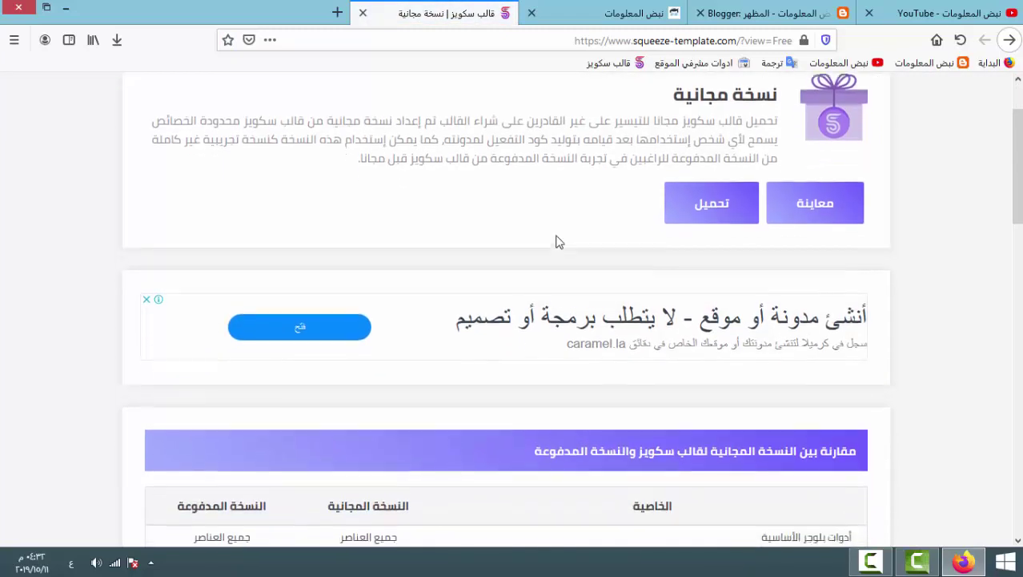
pyautogui.scroll(-8, 559, 242)
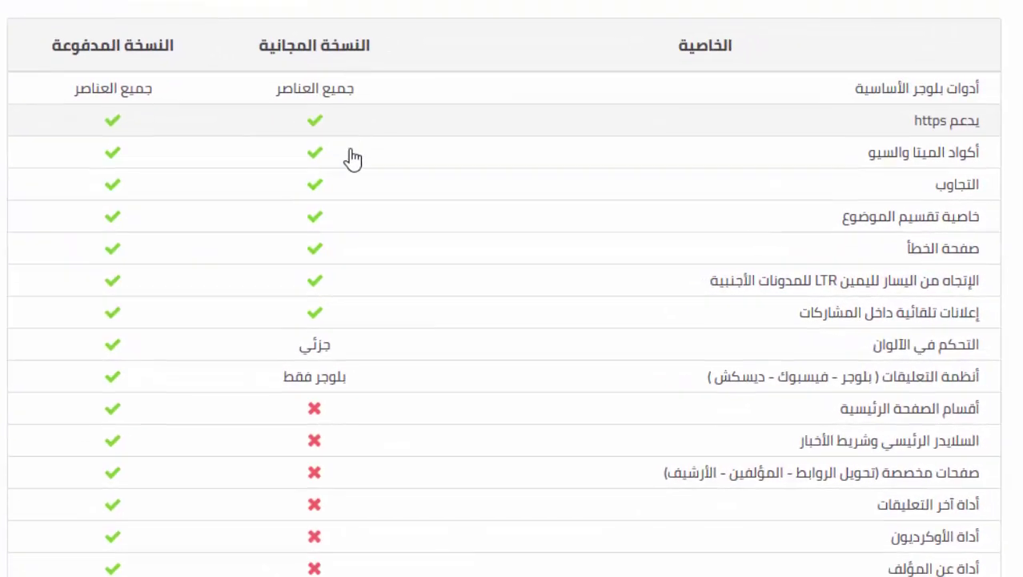
pyautogui.scroll(-10, 357, 172)
pyautogui.scroll(3, 238, 59)
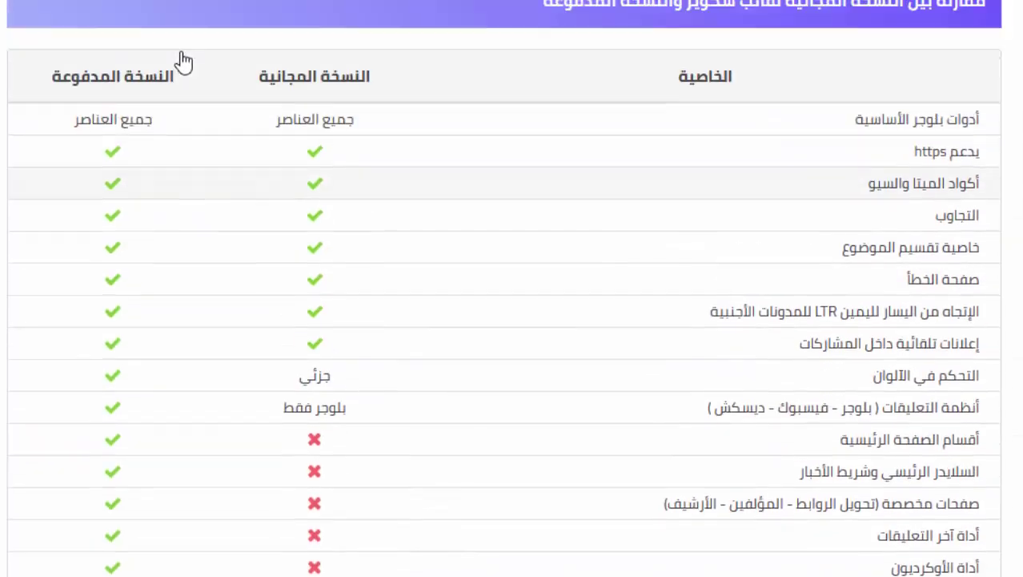
pyautogui.scroll(-3, 130, 301)
pyautogui.scroll(-3, 130, 301)
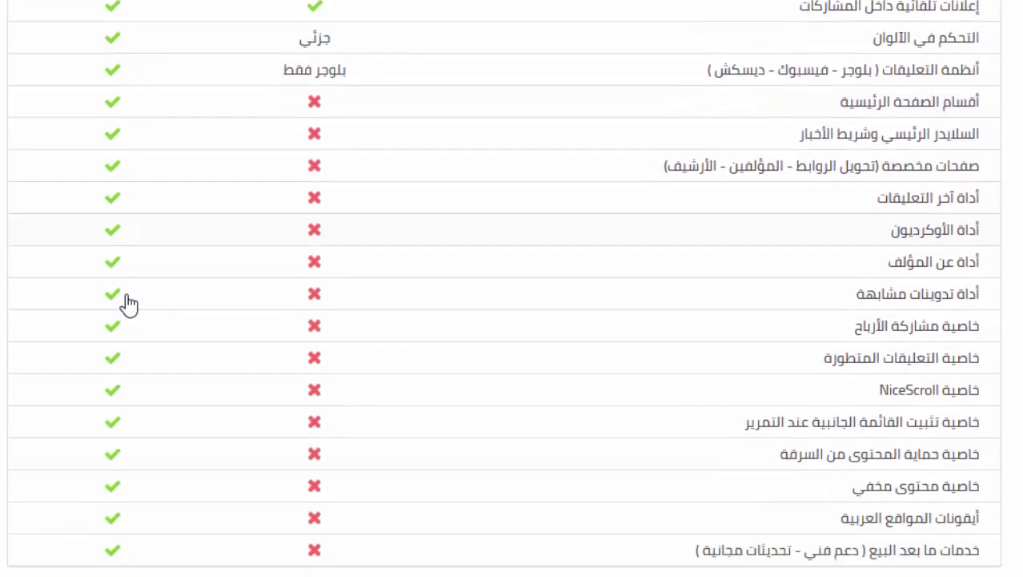
# Review the free version page from its introduction through the comparison table to the Google sign-in and the terms of use.
pyautogui.scroll(4, 354, 236)
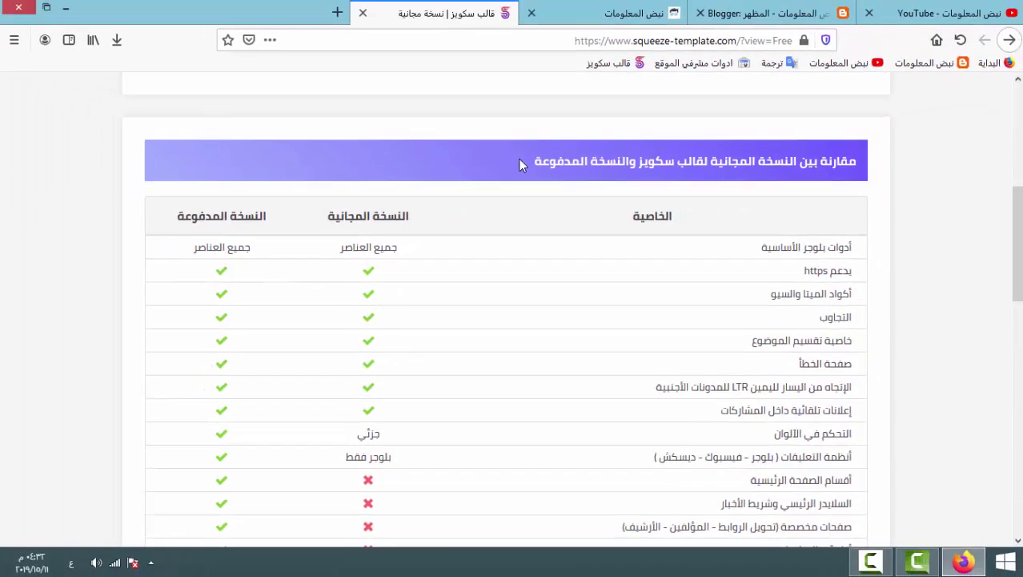
pyautogui.scroll(5, 518, 158)
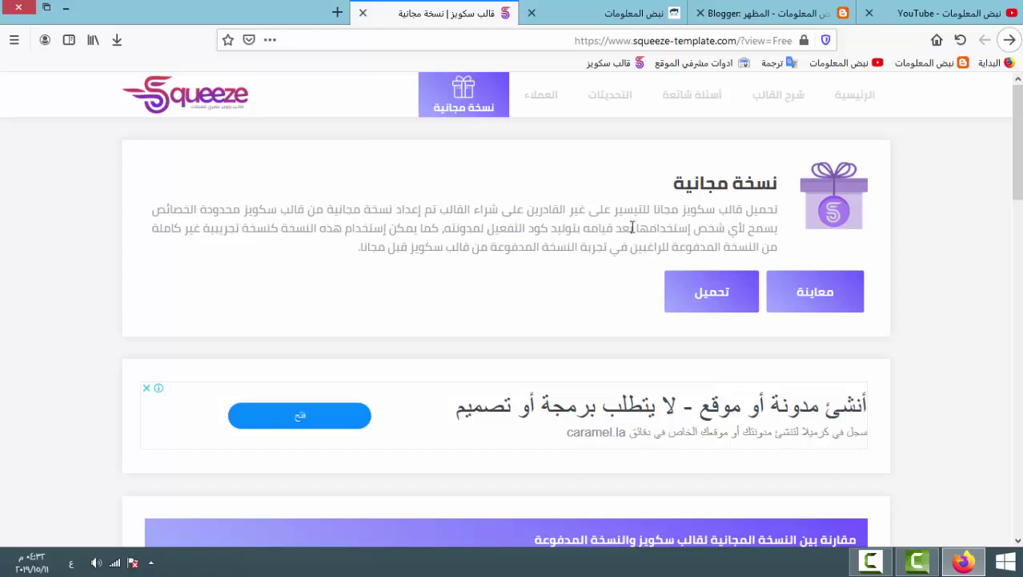
pyautogui.scroll(-2, 632, 227)
pyautogui.scroll(-4, 625, 281)
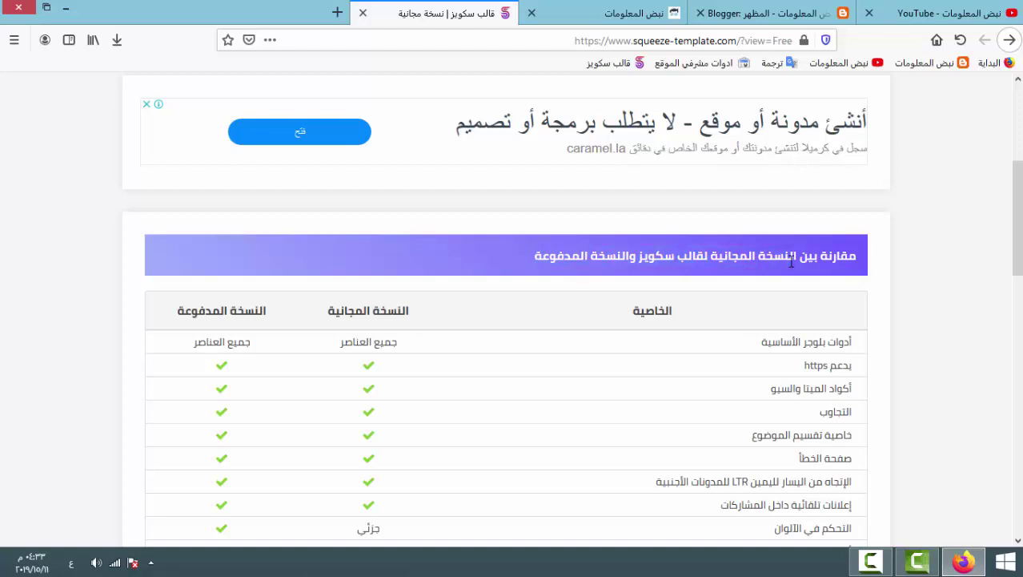
pyautogui.scroll(-7, 408, 255)
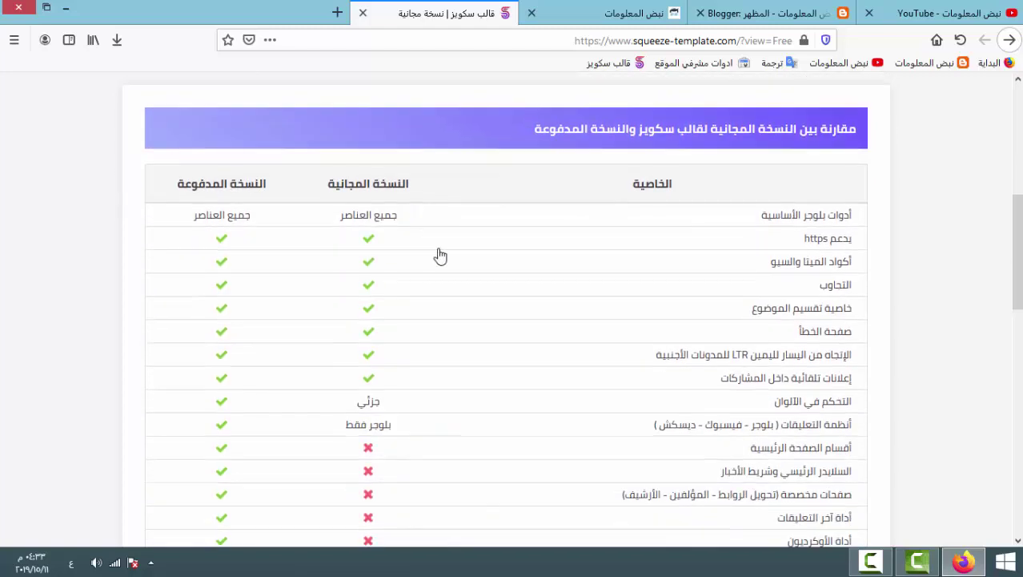
pyautogui.scroll(-5, 387, 326)
pyautogui.scroll(4, 415, 358)
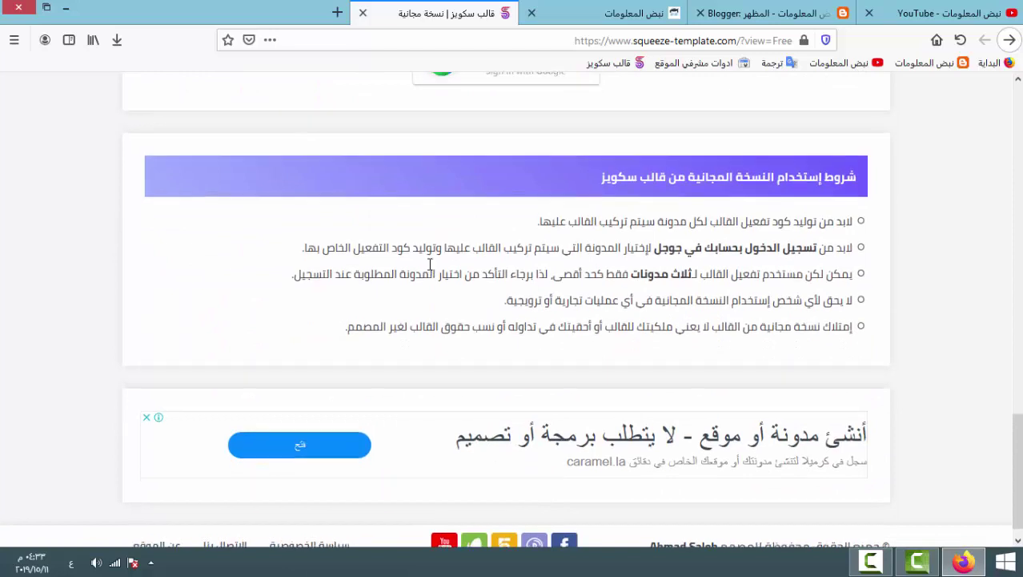
pyautogui.scroll(-1, 453, 366)
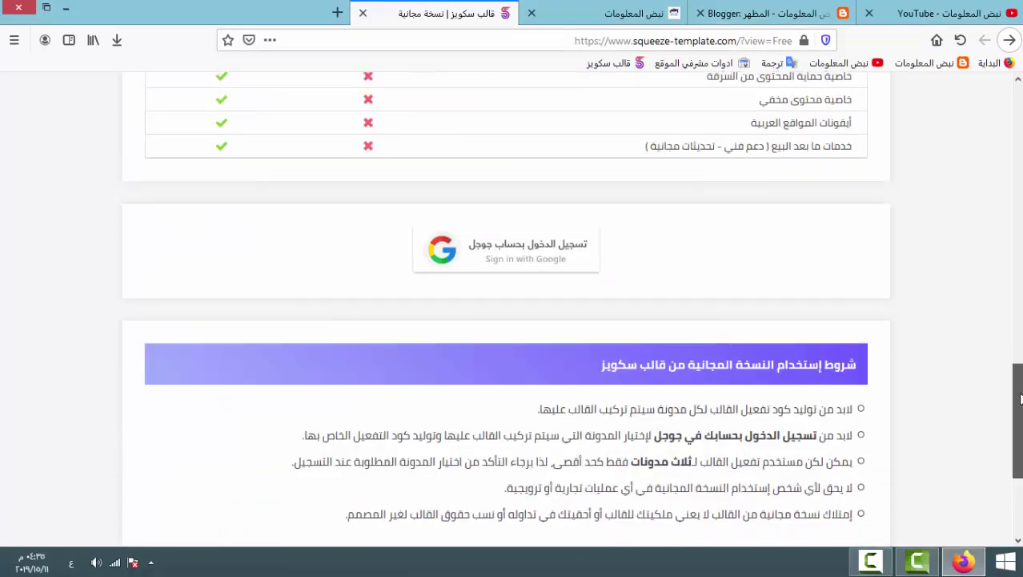
pyautogui.scroll(1, 521, 357)
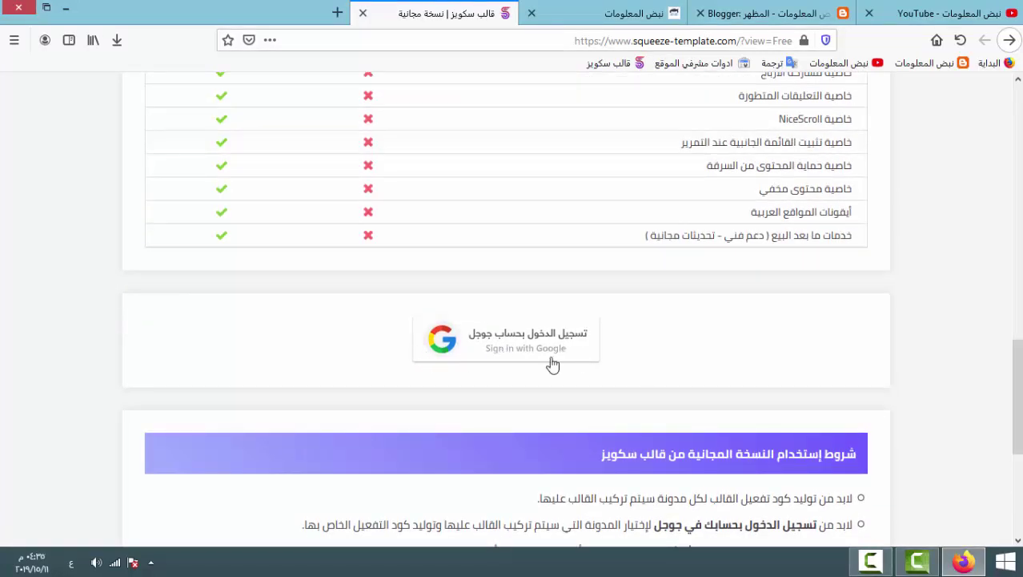
# Download the free version of the Squeeze template and save the file Squeeze Free.txt.
pyautogui.moveTo(1017, 375); pyautogui.dragTo(1017, 260)
pyautogui.click(941, 220)
pyautogui.scroll(4, 1019, 255)
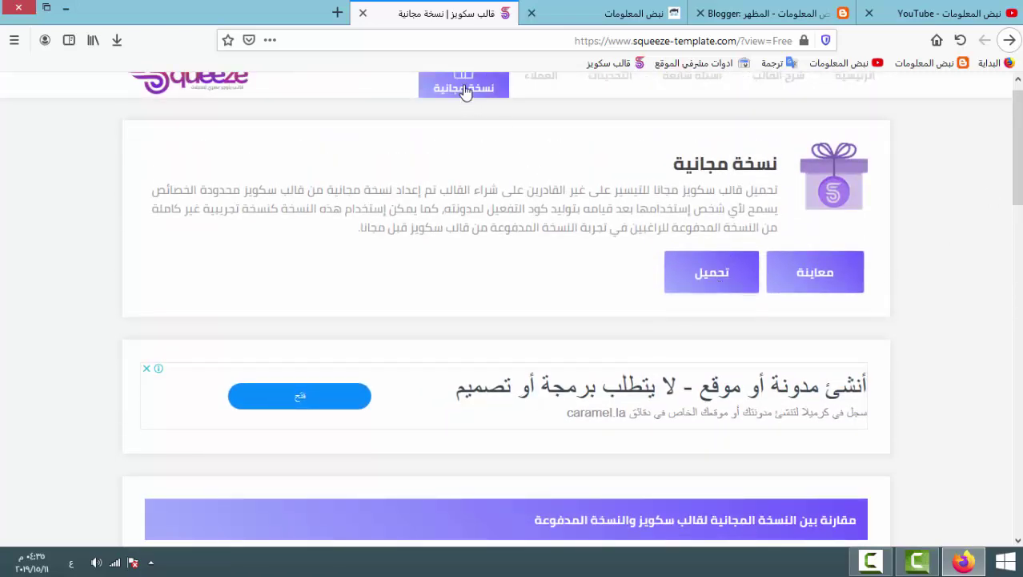
pyautogui.click(715, 276)
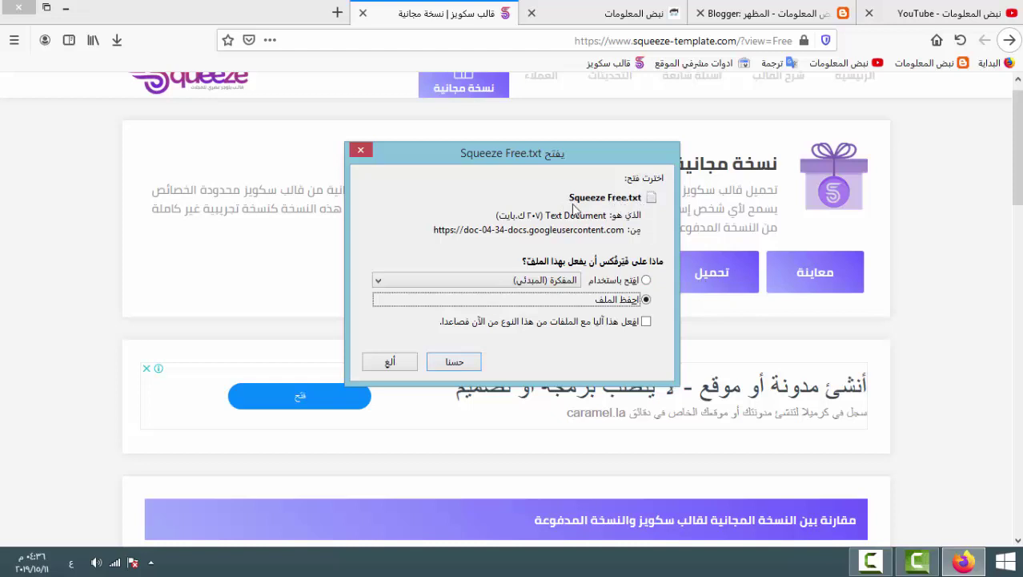
pyautogui.click(454, 362)
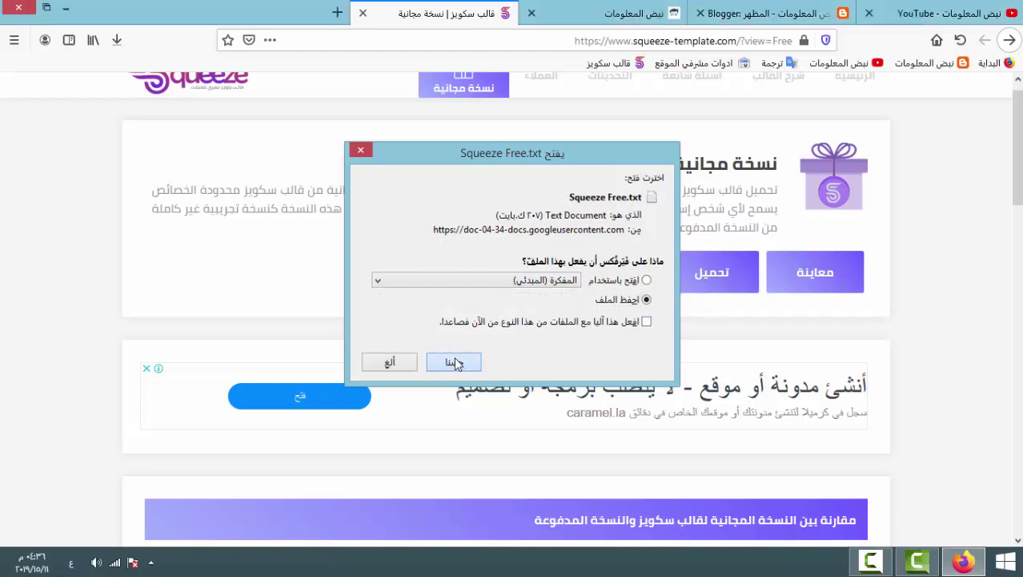
# Try to move the downloaded Squeeze Free file from the Downloads folder to the desktop.
pyautogui.click(117, 46)
pyautogui.click(130, 82)
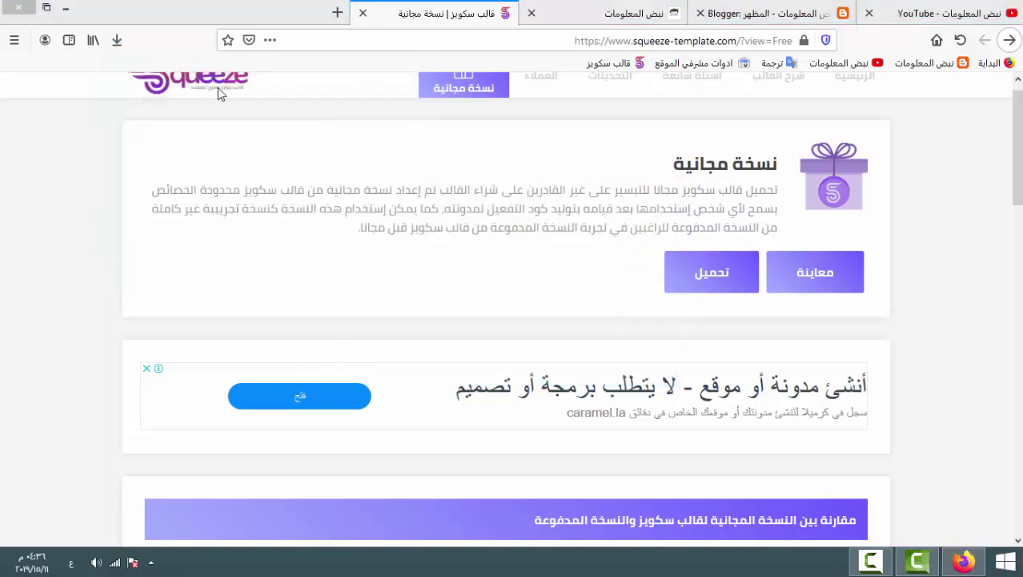
pyautogui.rightClick(56, 131)
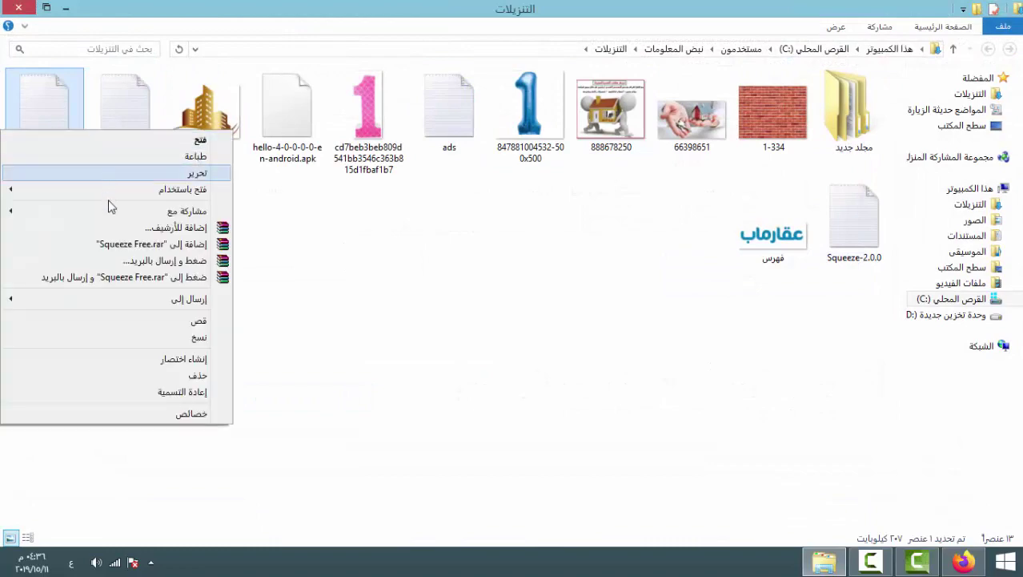
pyautogui.click(177, 323)
pyautogui.click(18, 7)
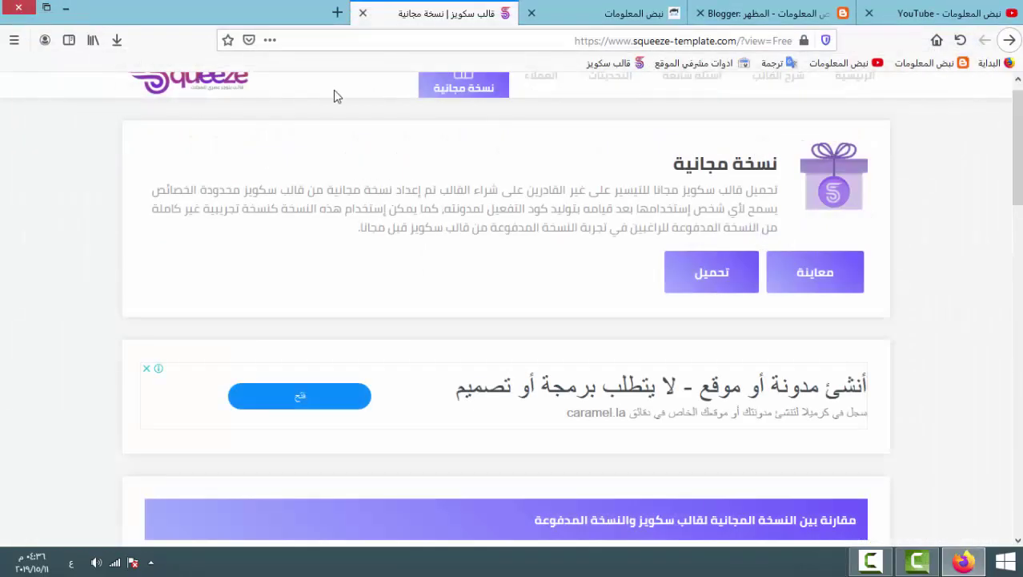
pyautogui.click(66, 8)
pyautogui.rightClick(428, 137)
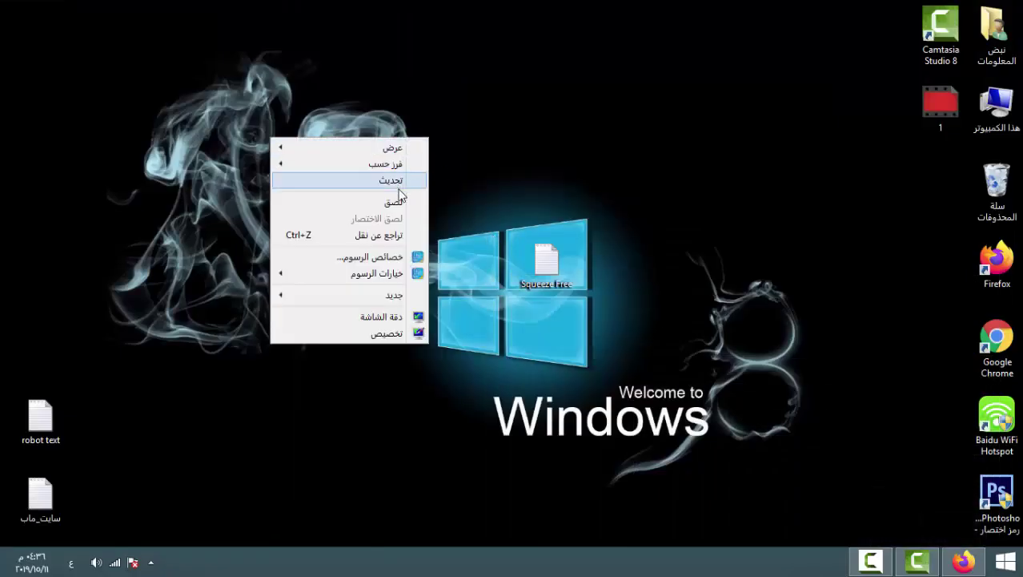
pyautogui.click(405, 205)
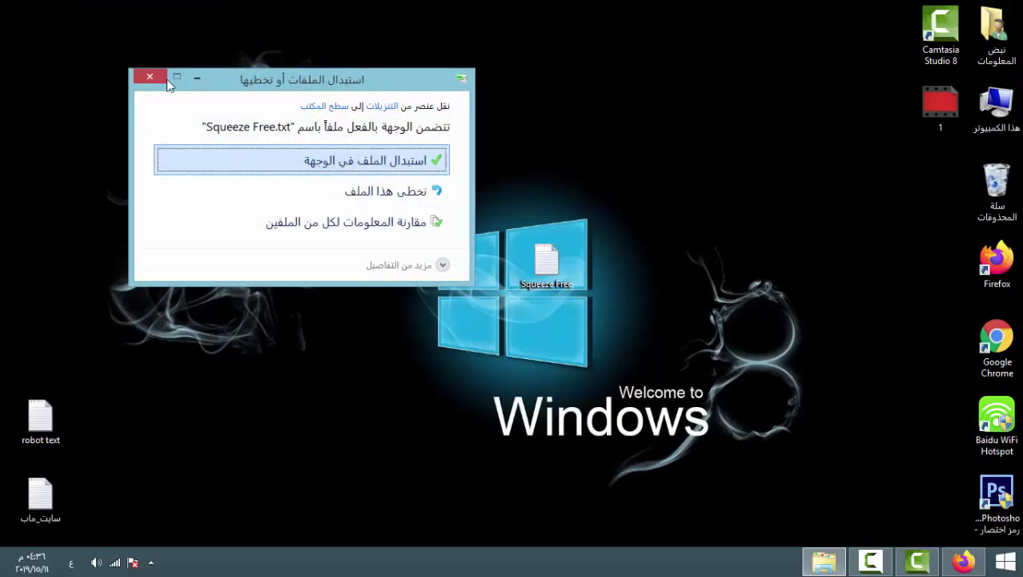
pyautogui.click(150, 76)
# Move the Squeeze Free file higher up on the desktop, and switch back to the template page in Firefox.
pyautogui.moveTo(559, 276); pyautogui.dragTo(561, 129)
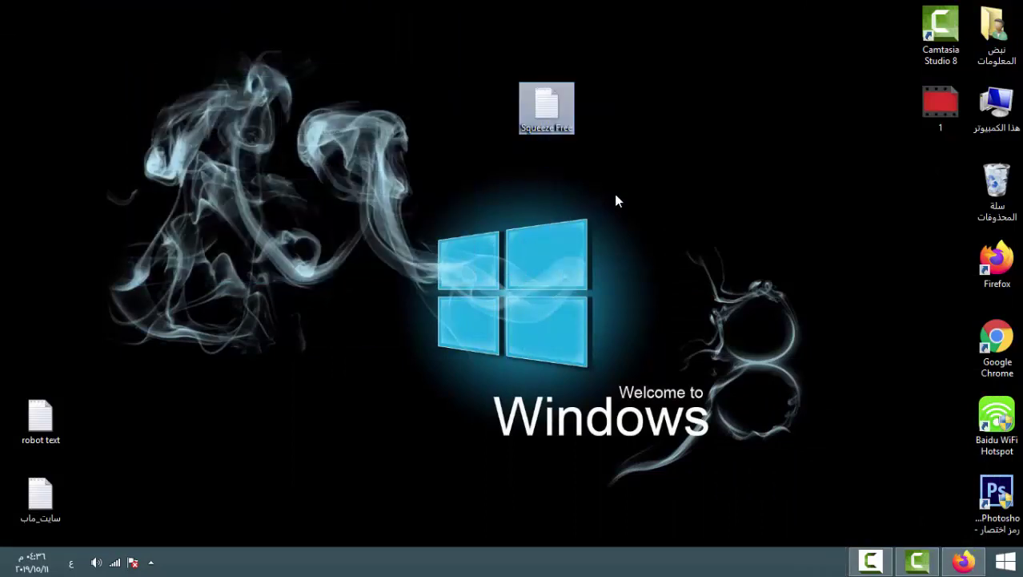
pyautogui.click(964, 561)
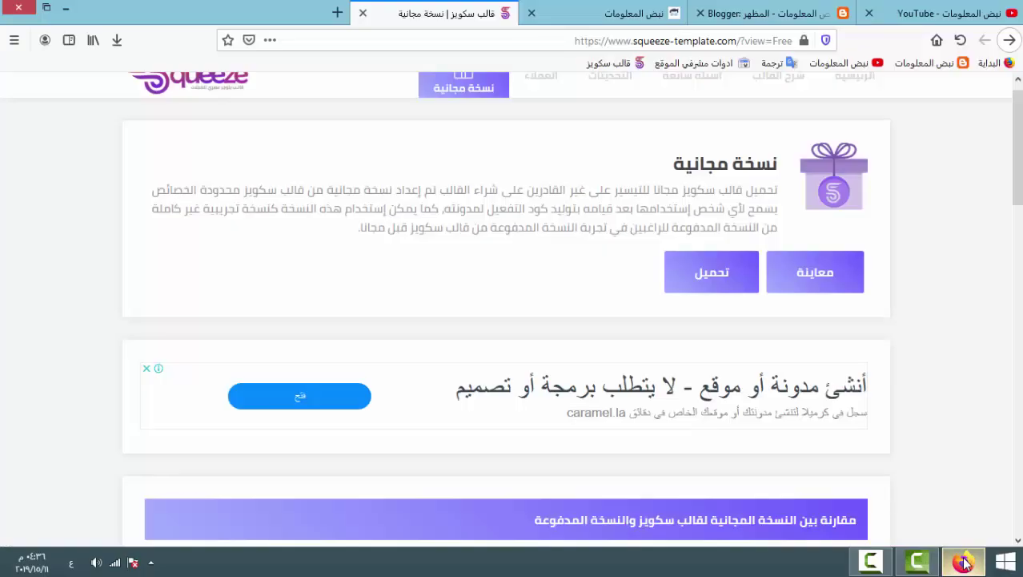
pyautogui.click(964, 562)
pyautogui.click(958, 565)
# Examine the free version's terms of use and Google sign-in section, and check the Squeeze Free file on the desktop.
pyautogui.scroll(-10, 822, 421)
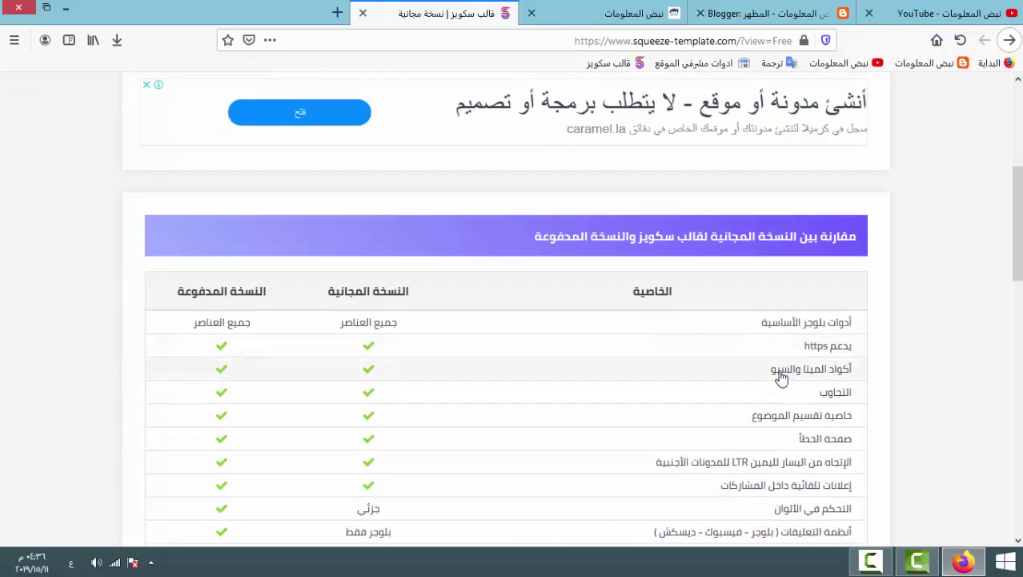
pyautogui.scroll(-6, 768, 364)
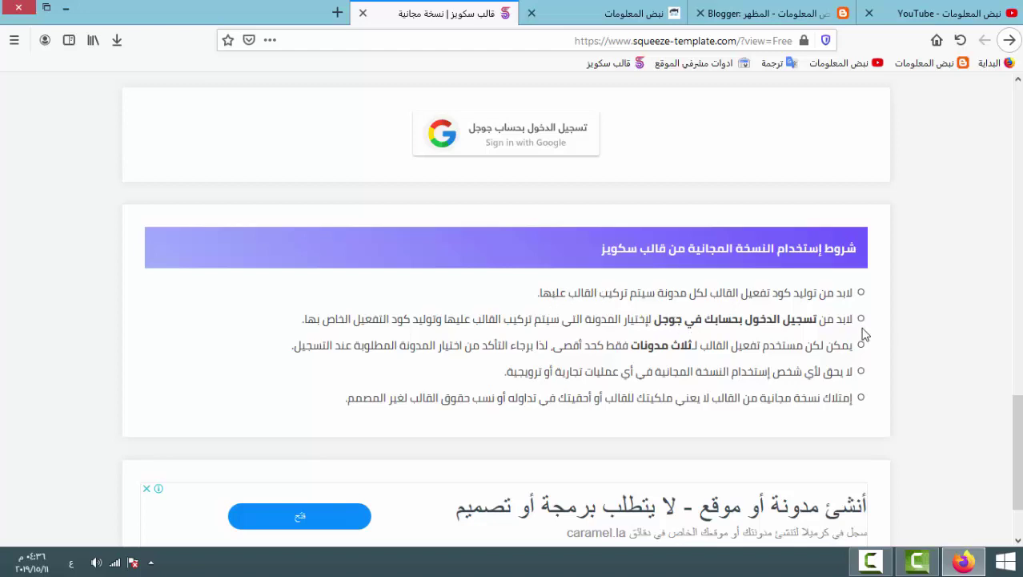
pyautogui.scroll(-3, 804, 336)
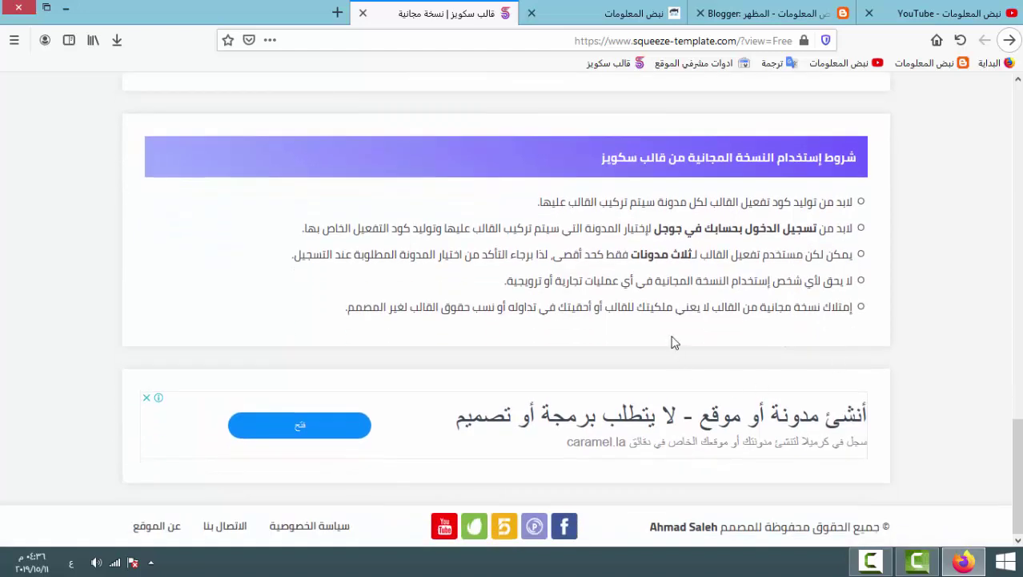
pyautogui.scroll(10, 672, 340)
pyautogui.scroll(-8, 640, 320)
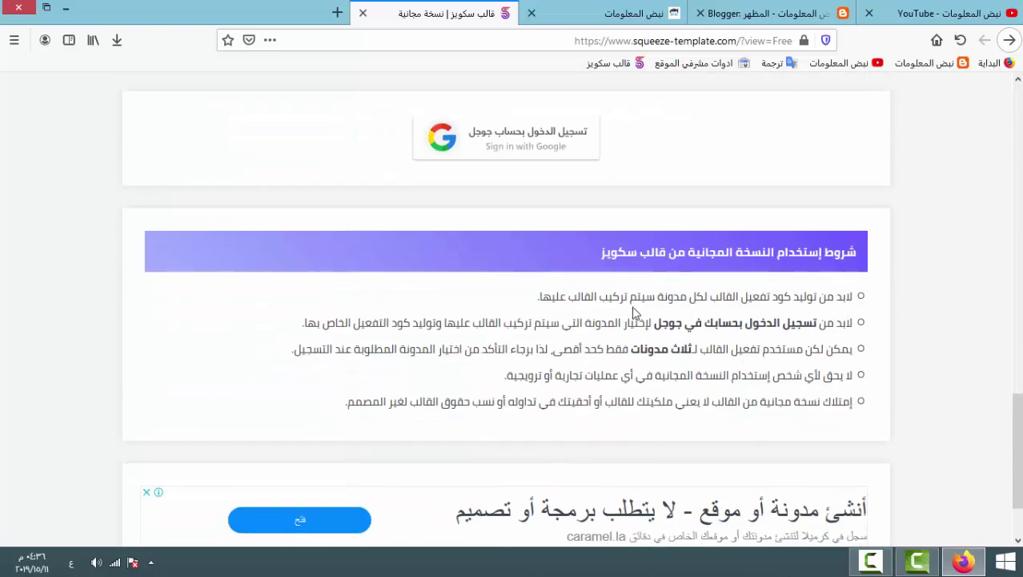
pyautogui.scroll(3, 616, 320)
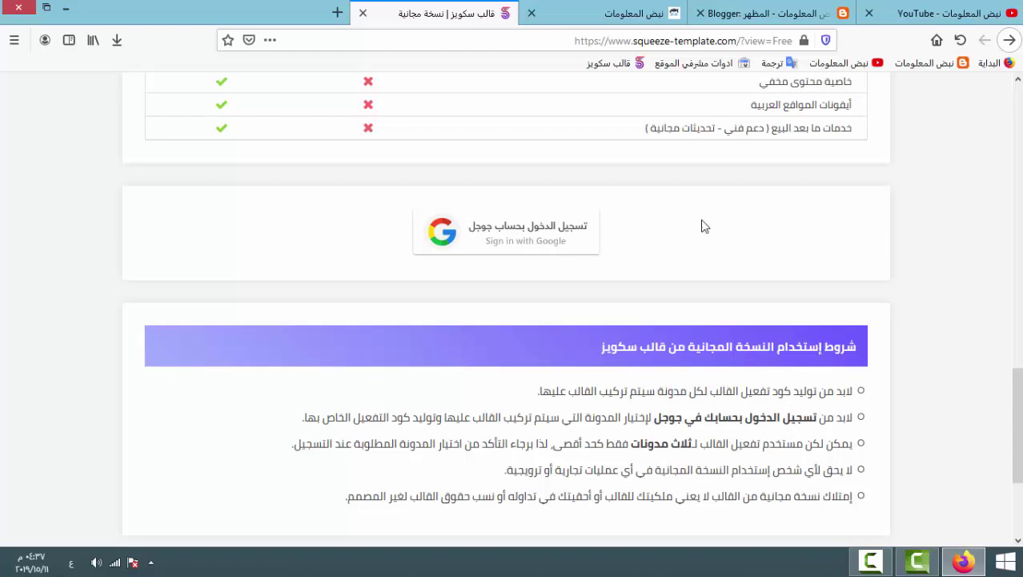
pyautogui.scroll(3, 972, 303)
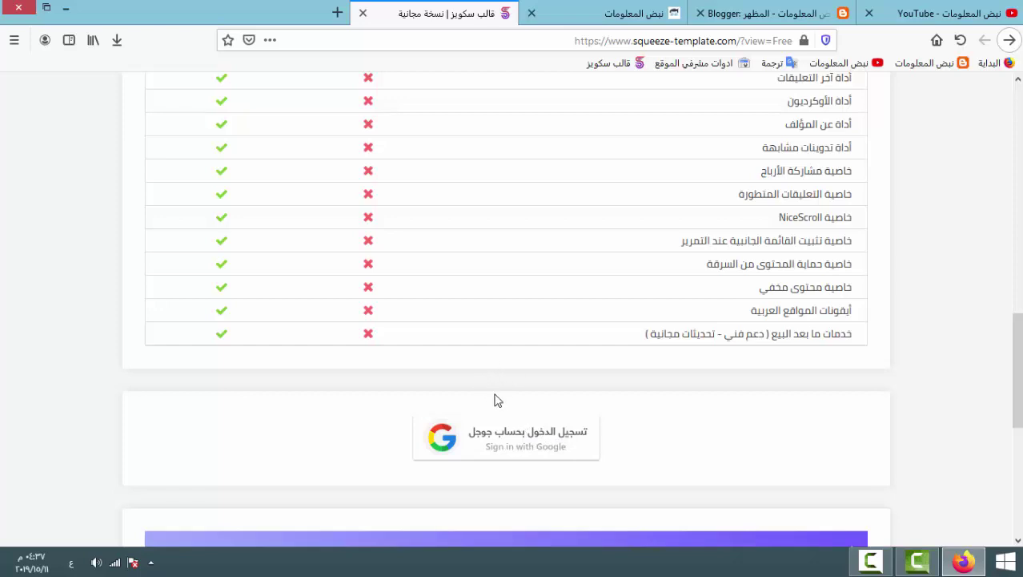
pyautogui.scroll(3, 566, 439)
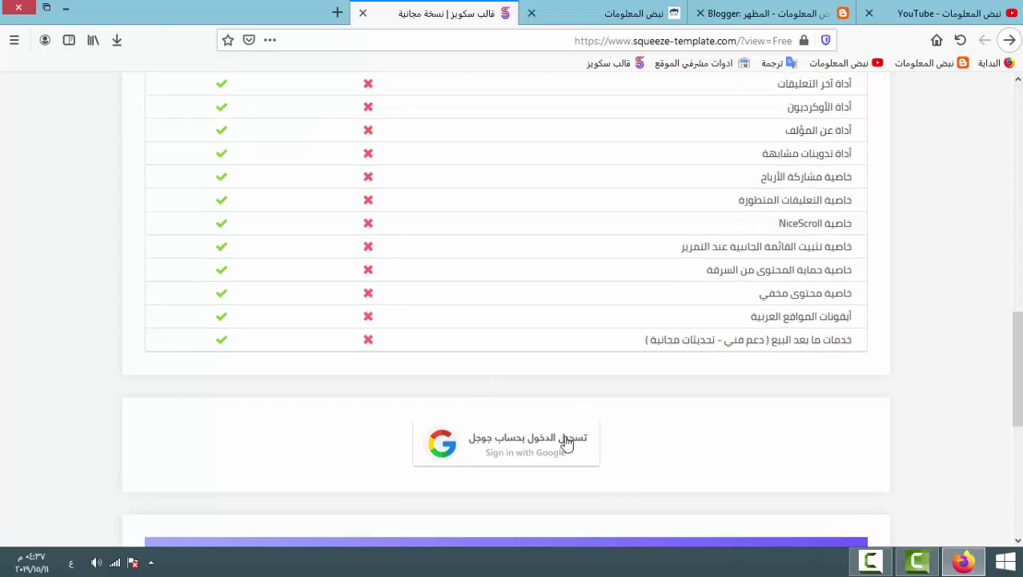
pyautogui.scroll(-3, 540, 420)
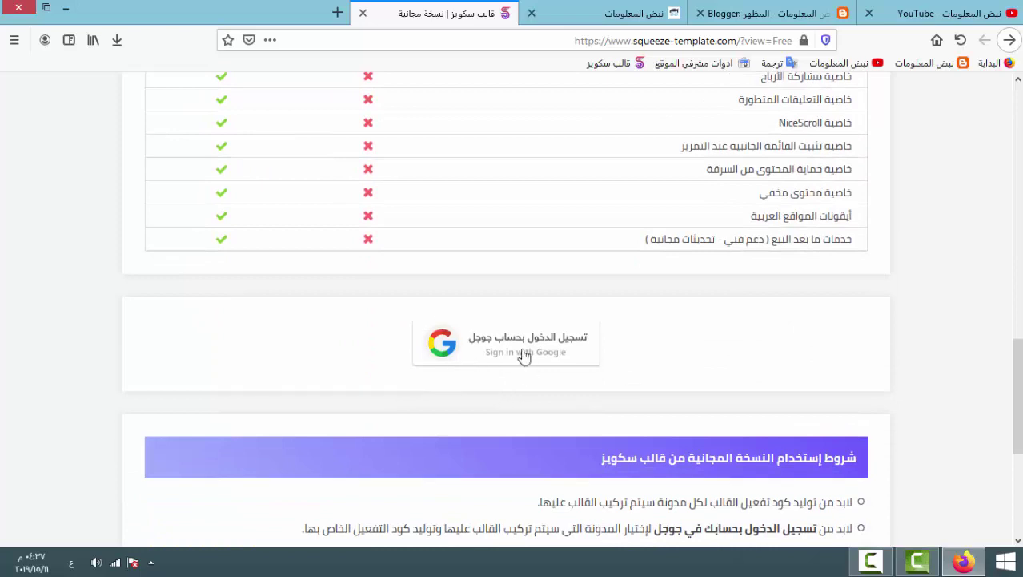
pyautogui.click(65, 7)
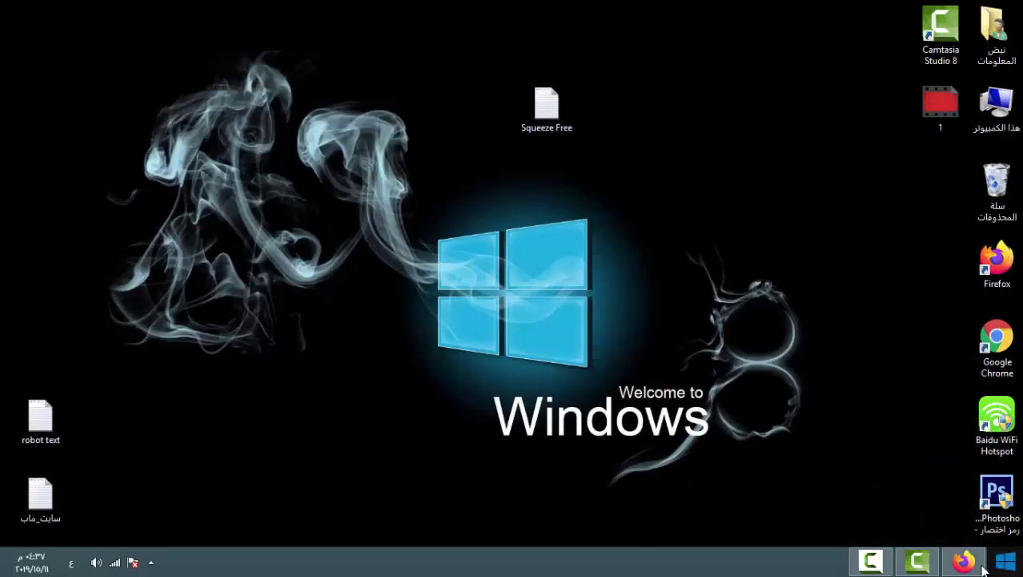
pyautogui.click(962, 563)
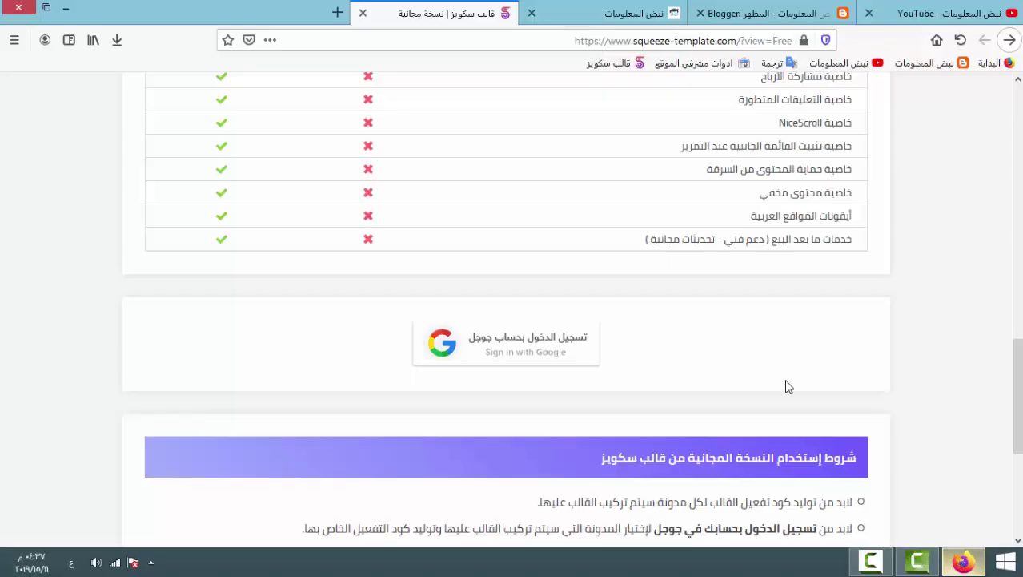
# Sign in to the Squeeze free version page with the Google account and go to its registered blogs section.
pyautogui.click(521, 355)
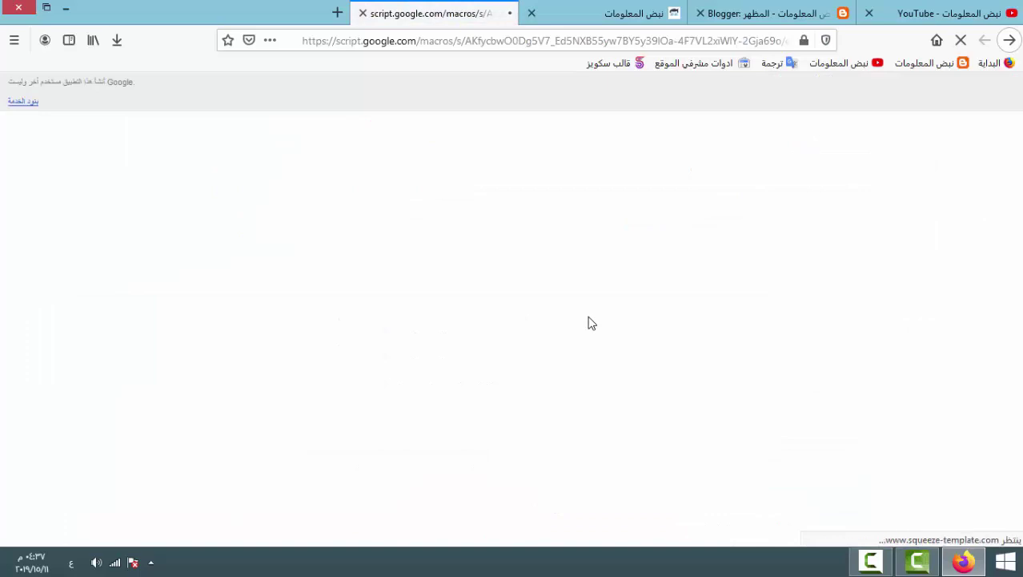
pyautogui.scroll(-10, 625, 307)
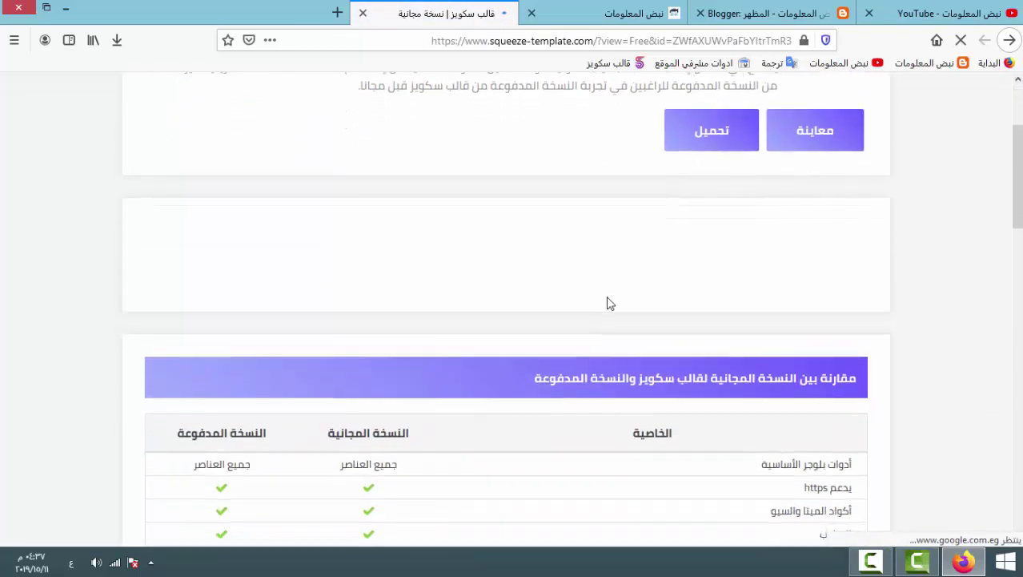
pyautogui.scroll(-5, 607, 305)
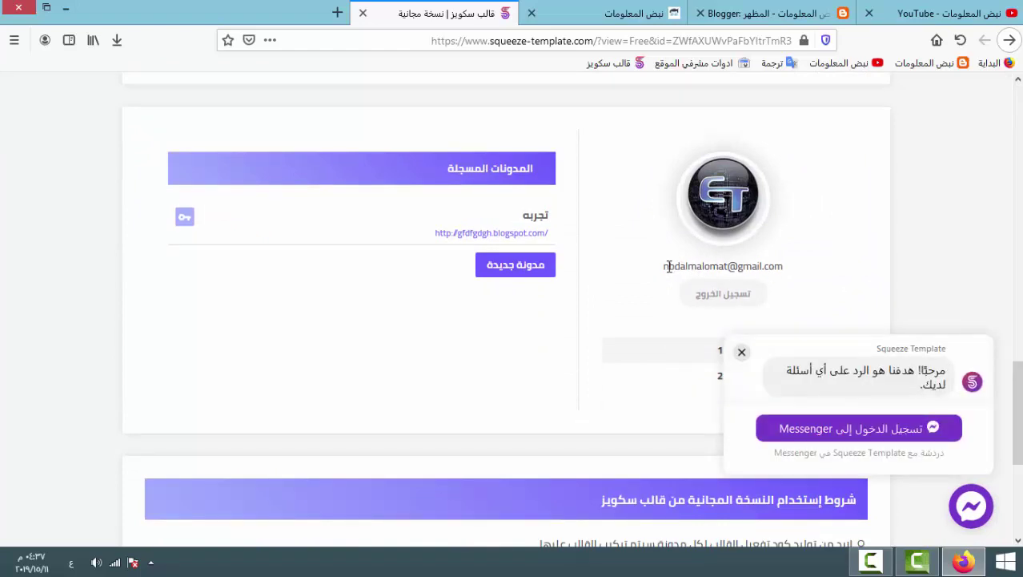
# Check the signed-in account's e-mail, dismiss the Messenger chat prompt, and compare the account with the one used in Blogger.
pyautogui.moveTo(665, 266); pyautogui.dragTo(782, 266)
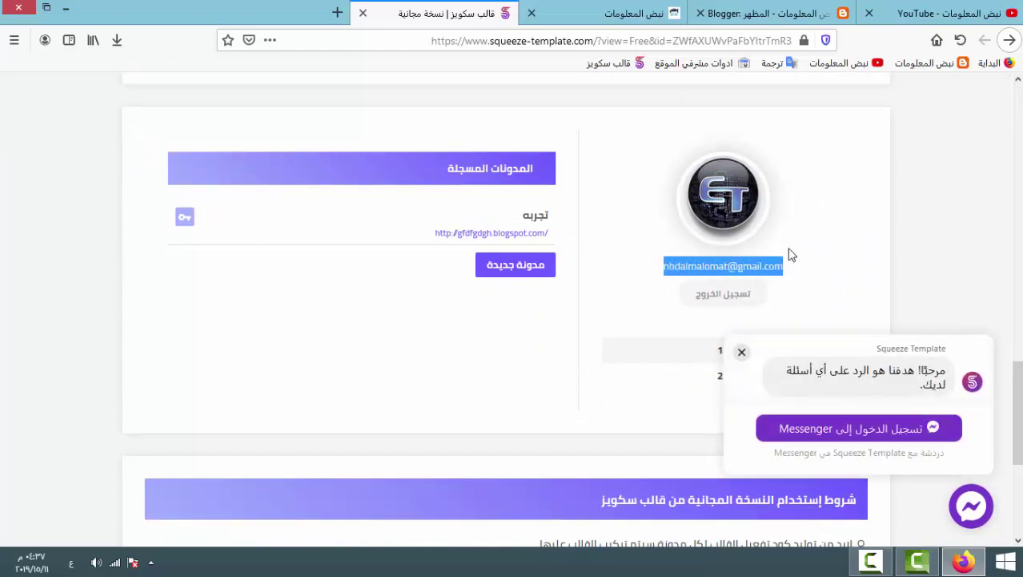
pyautogui.click(775, 251)
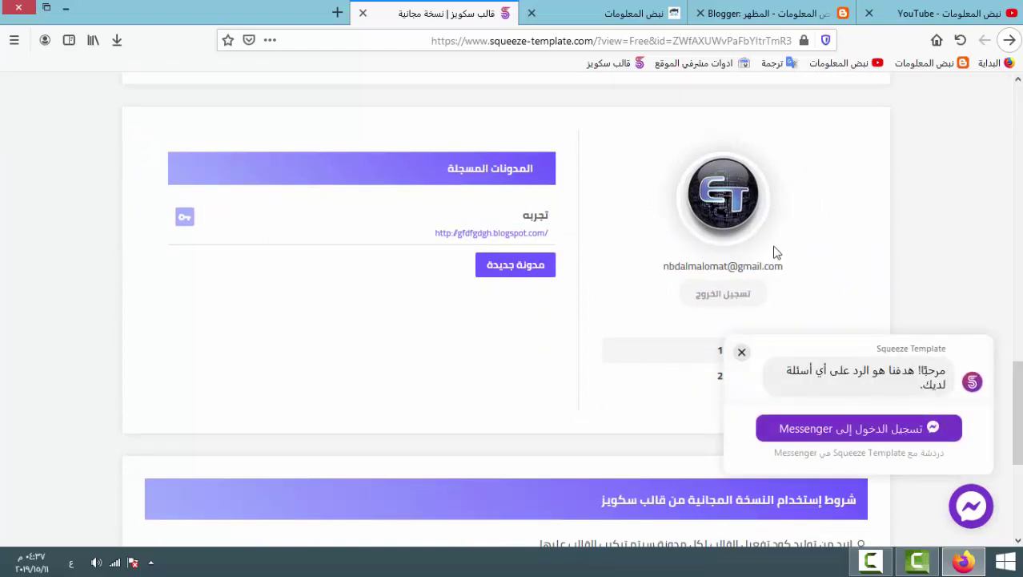
pyautogui.click(742, 353)
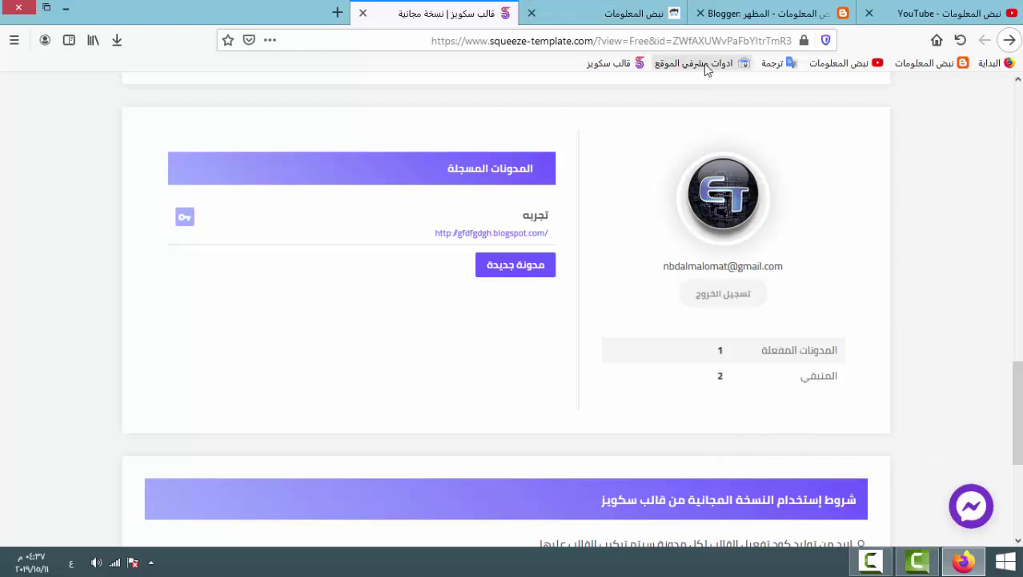
pyautogui.click(778, 13)
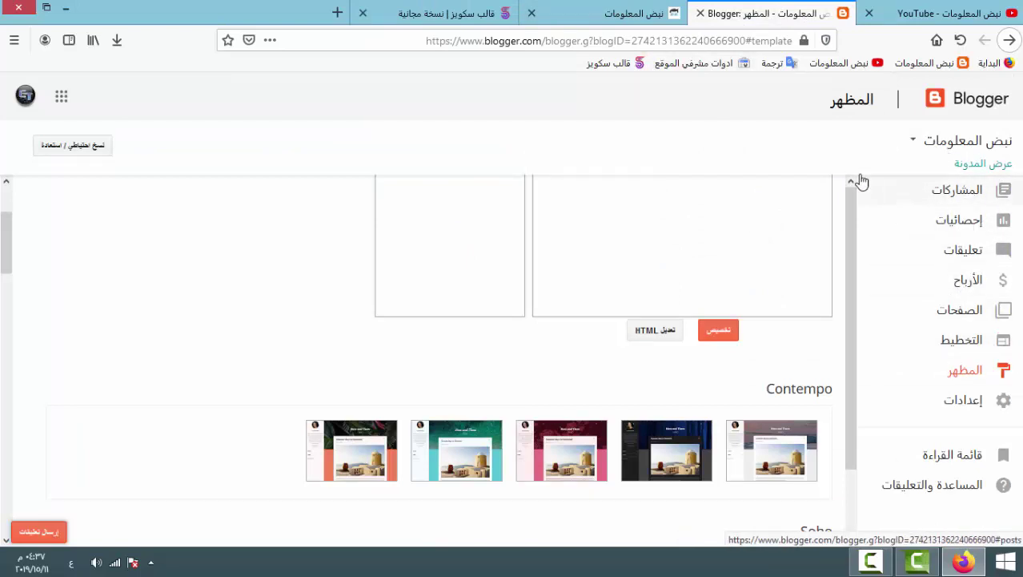
pyautogui.click(462, 7)
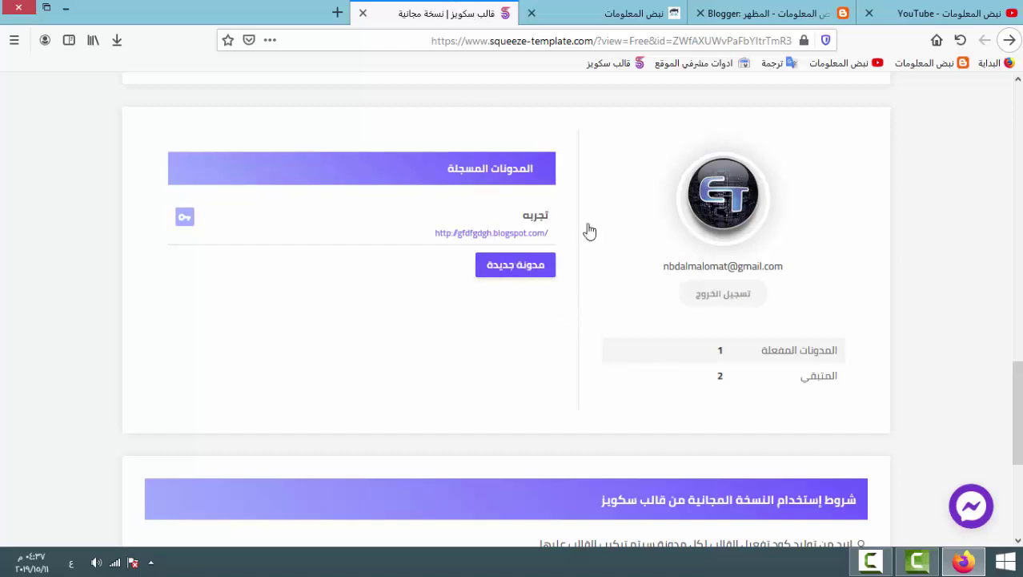
# Review the Squeeze free version page from its download section to the signed-in account, and check the Blogger theme page.
pyautogui.scroll(15, 804, 255)
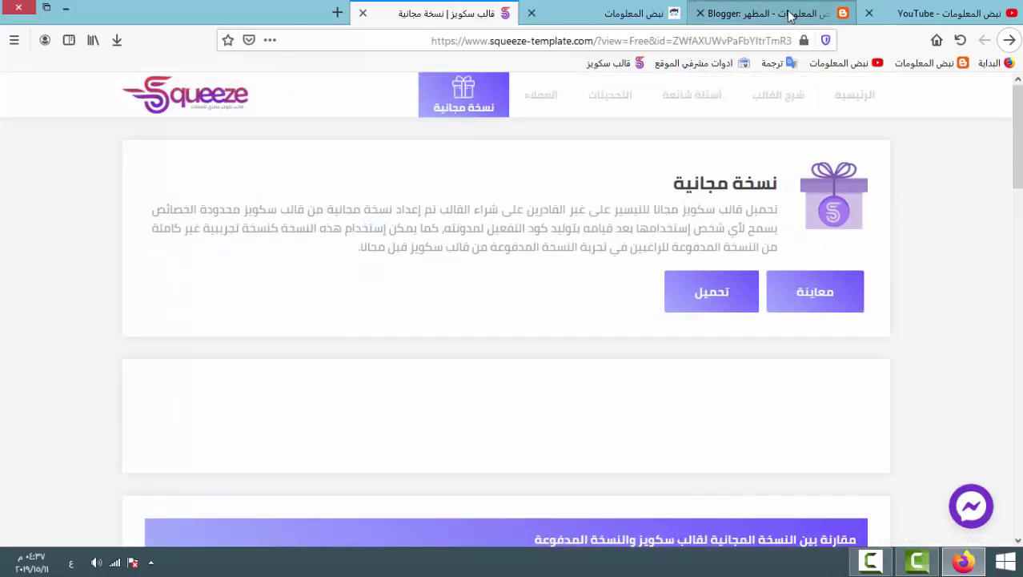
pyautogui.click(789, 15)
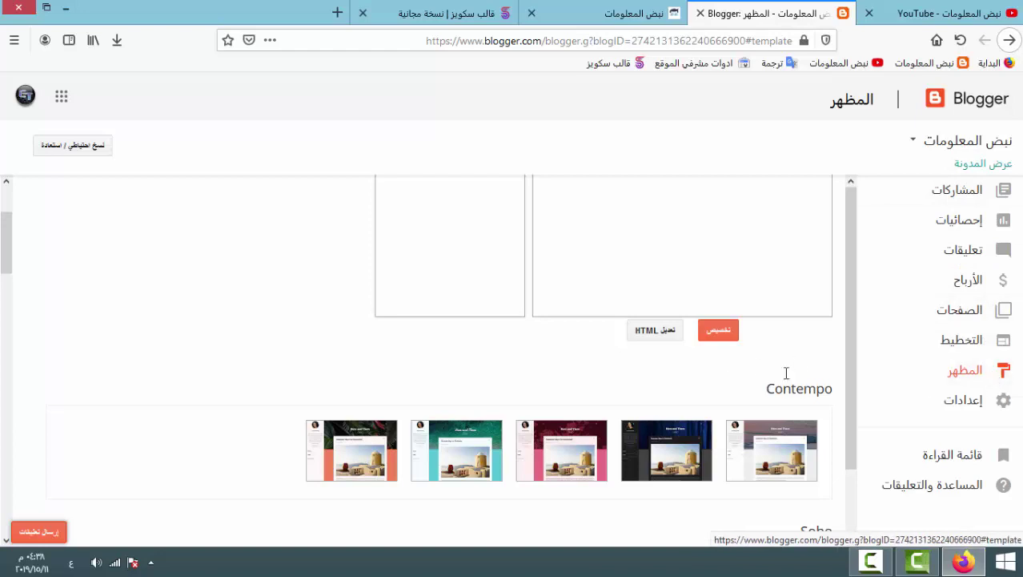
pyautogui.click(464, 15)
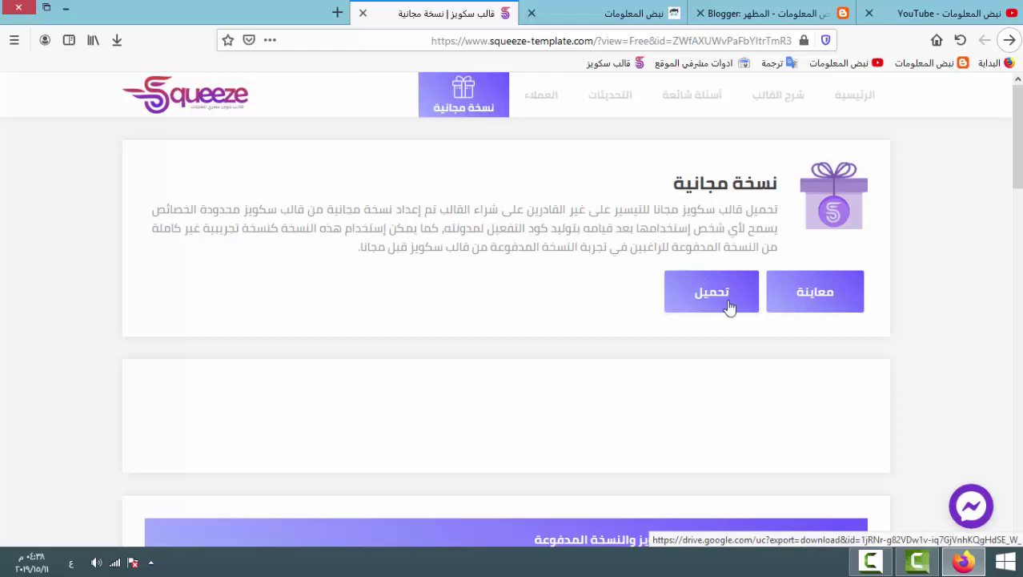
pyautogui.scroll(-15, 661, 293)
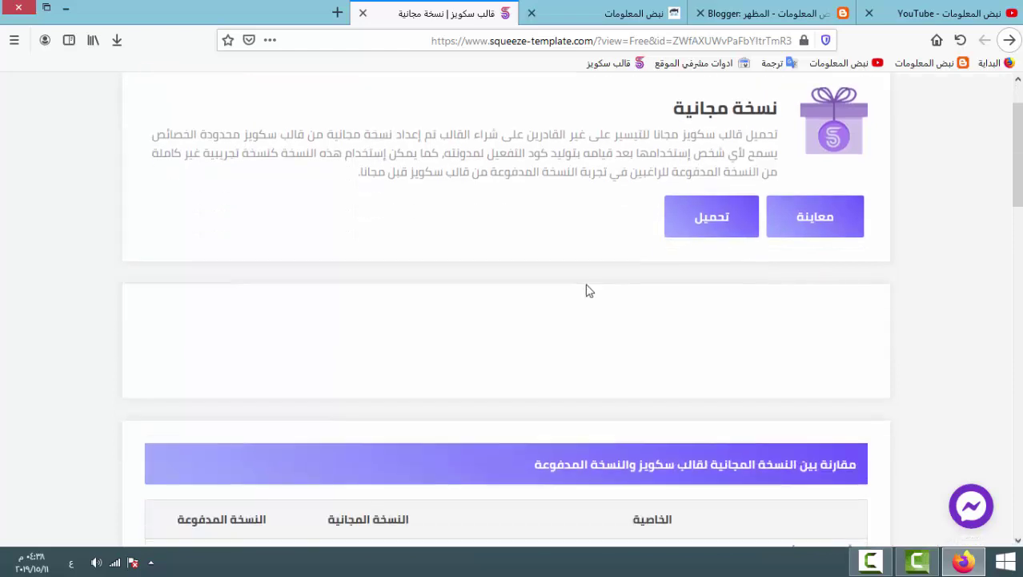
pyautogui.scroll(-1, 567, 333)
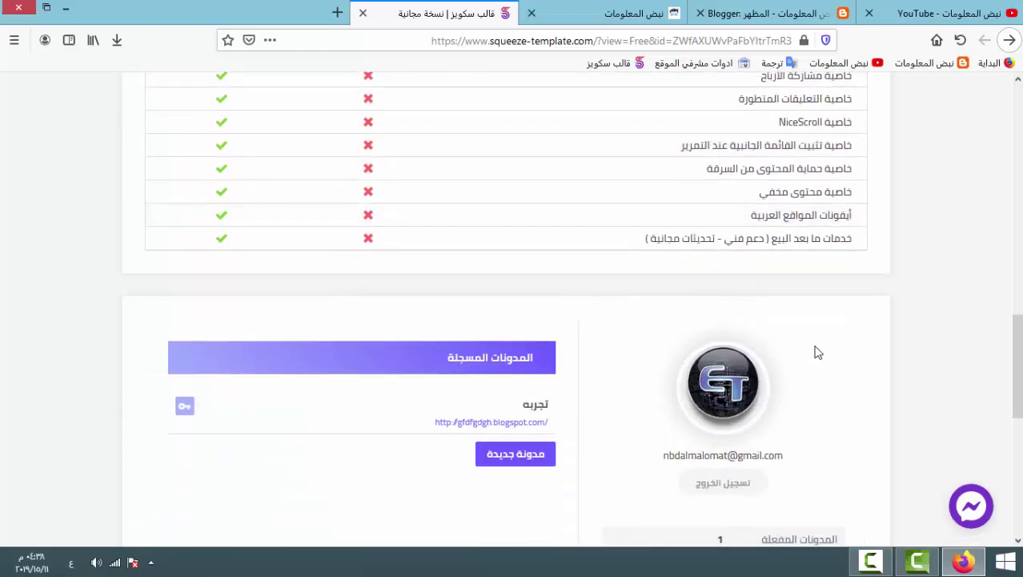
pyautogui.scroll(-1, 661, 351)
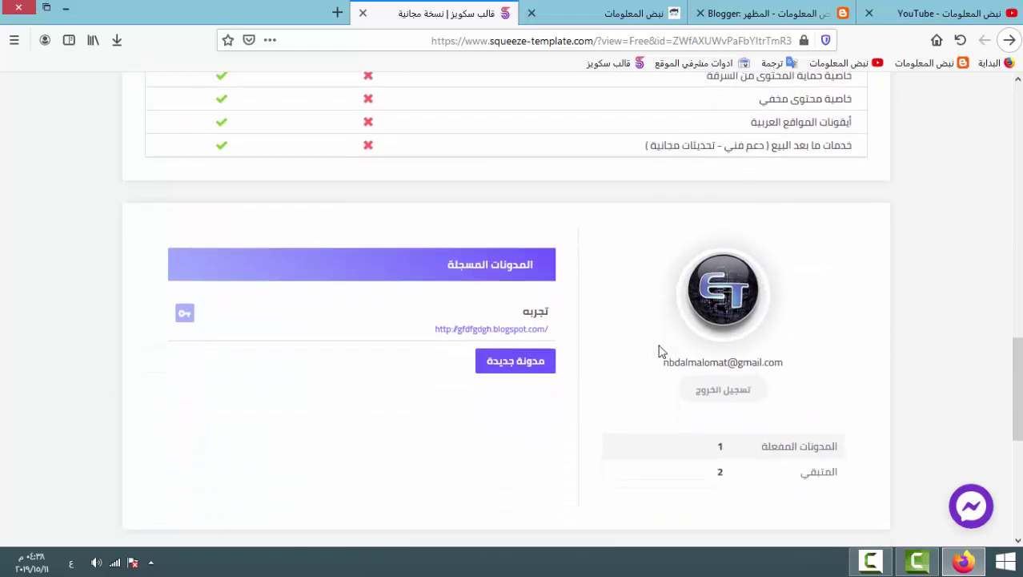
pyautogui.scroll(6, 321, 166)
pyautogui.scroll(4, 712, 318)
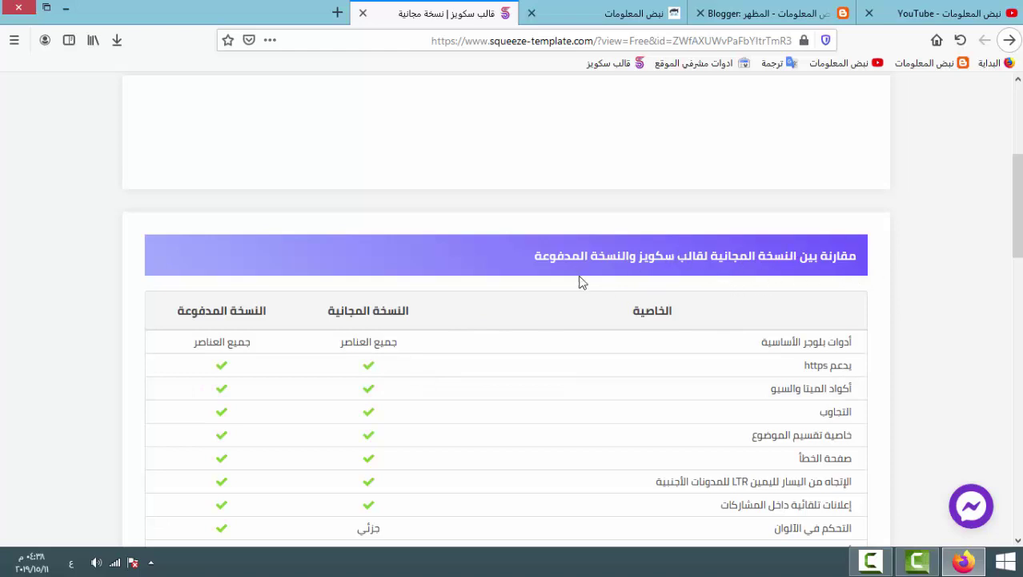
pyautogui.scroll(-10, 645, 318)
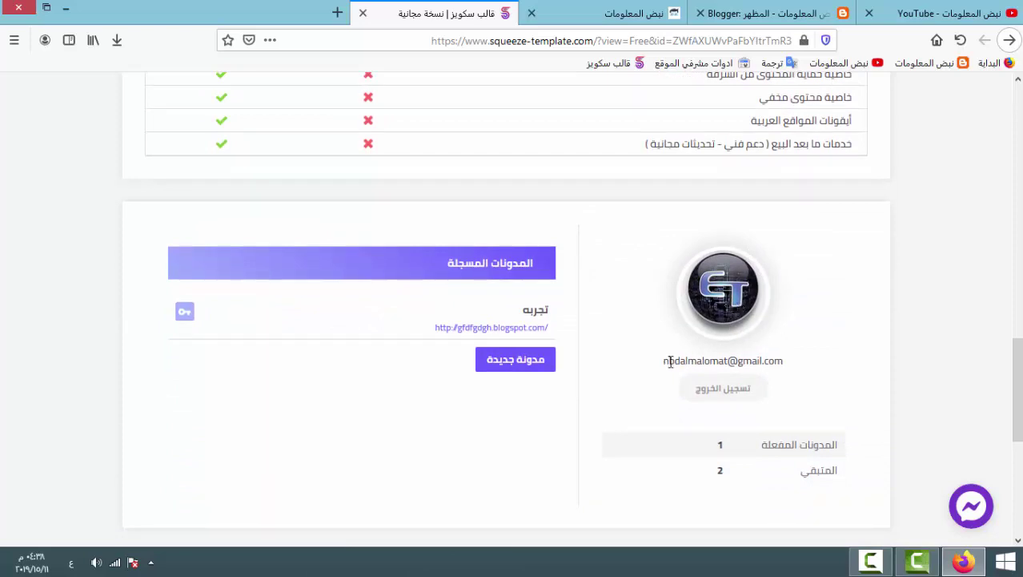
pyautogui.moveTo(669, 361); pyautogui.dragTo(791, 367)
pyautogui.click(809, 392)
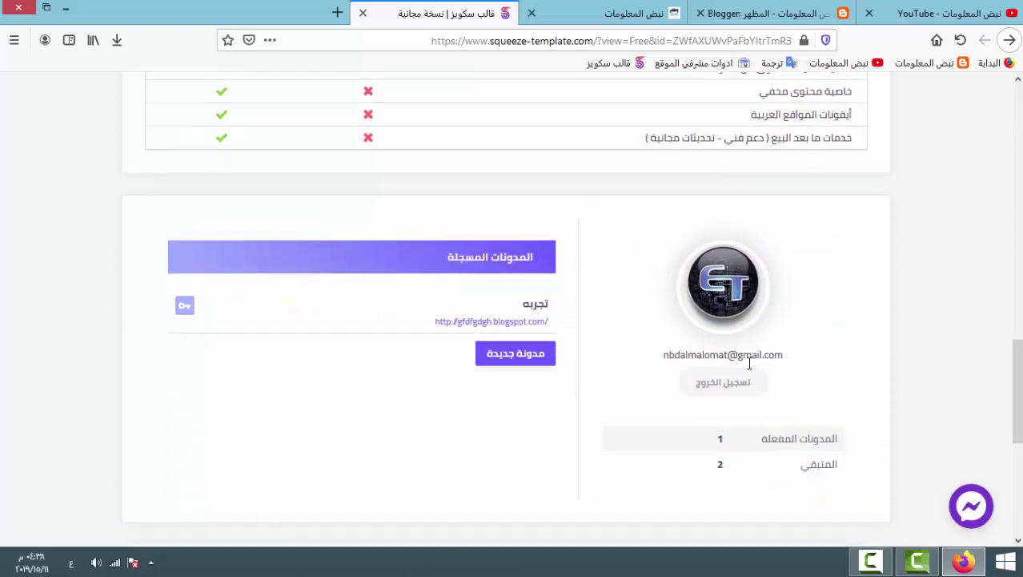
# Examine the registered blog تجربه, the activated and remaining blog counts, and the signed-in account's e-mail.
pyautogui.scroll(-3, 781, 337)
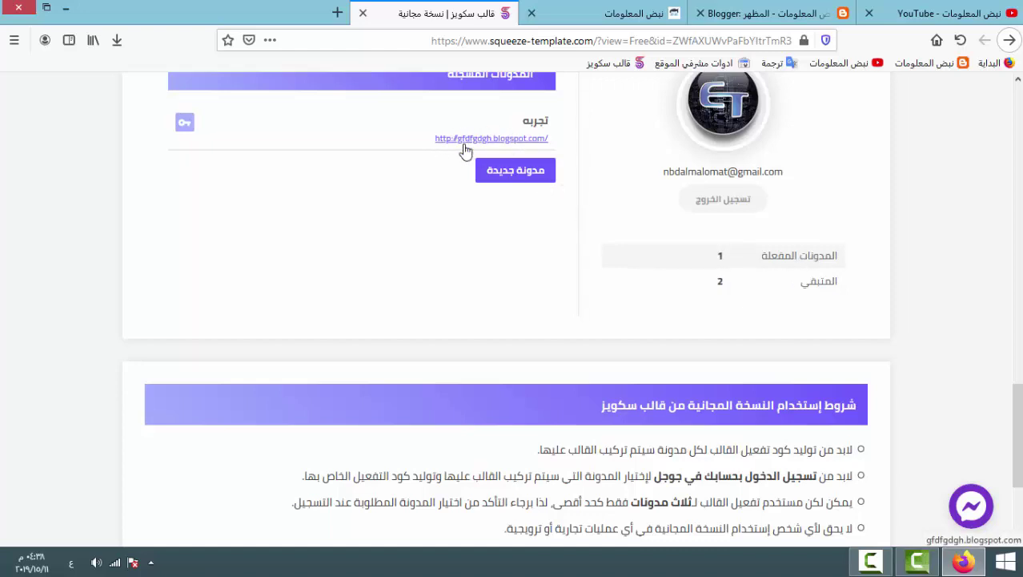
pyautogui.tripleClick(519, 125)
pyautogui.click(531, 119)
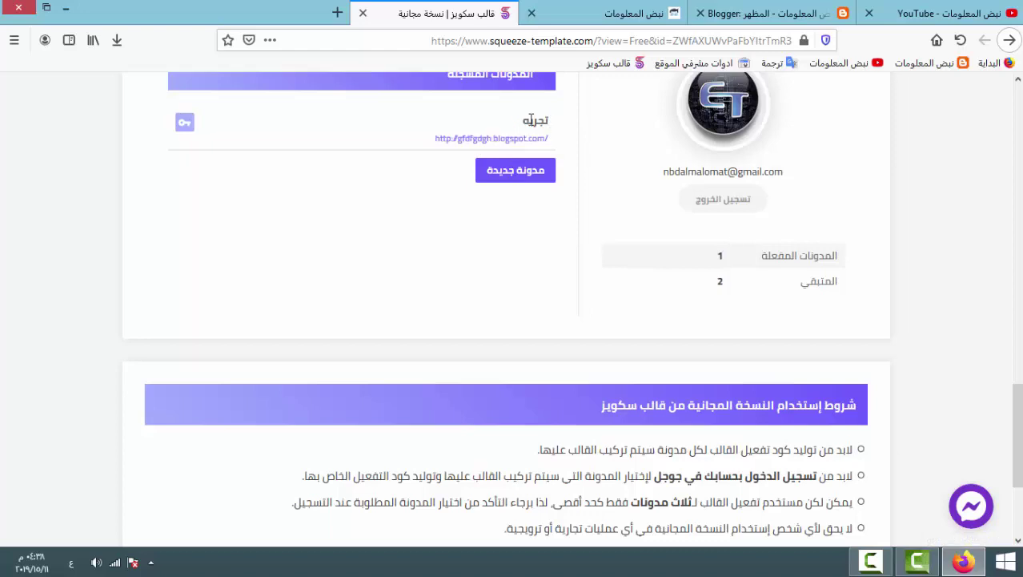
pyautogui.moveTo(528, 119); pyautogui.dragTo(542, 120)
pyautogui.scroll(2, 571, 180)
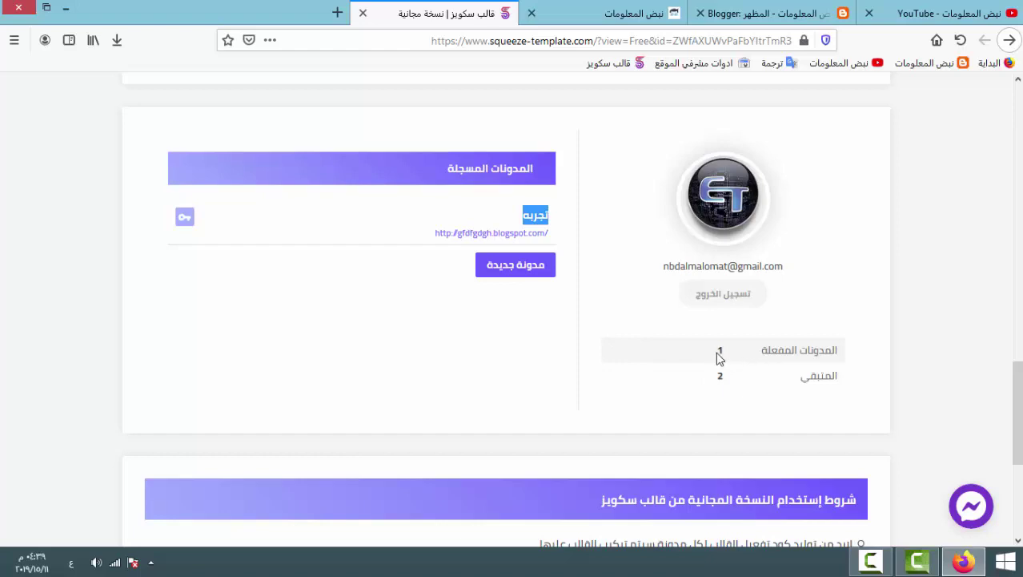
pyautogui.click(685, 264)
pyautogui.moveTo(663, 265); pyautogui.dragTo(789, 276)
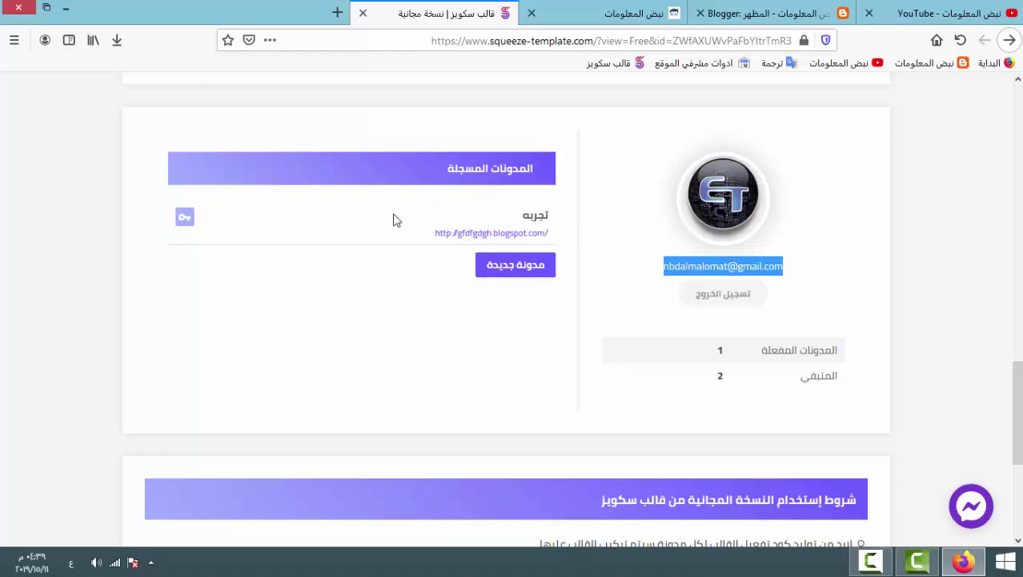
# Show the account's list of blogs for a new registration and select نبض المعلومات.
pyautogui.click(531, 269)
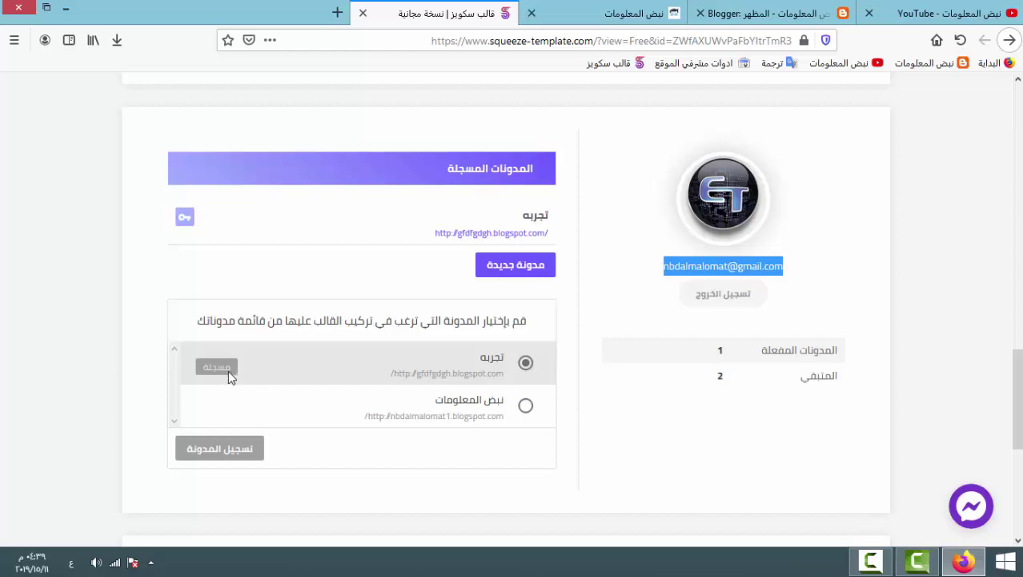
pyautogui.click(206, 367)
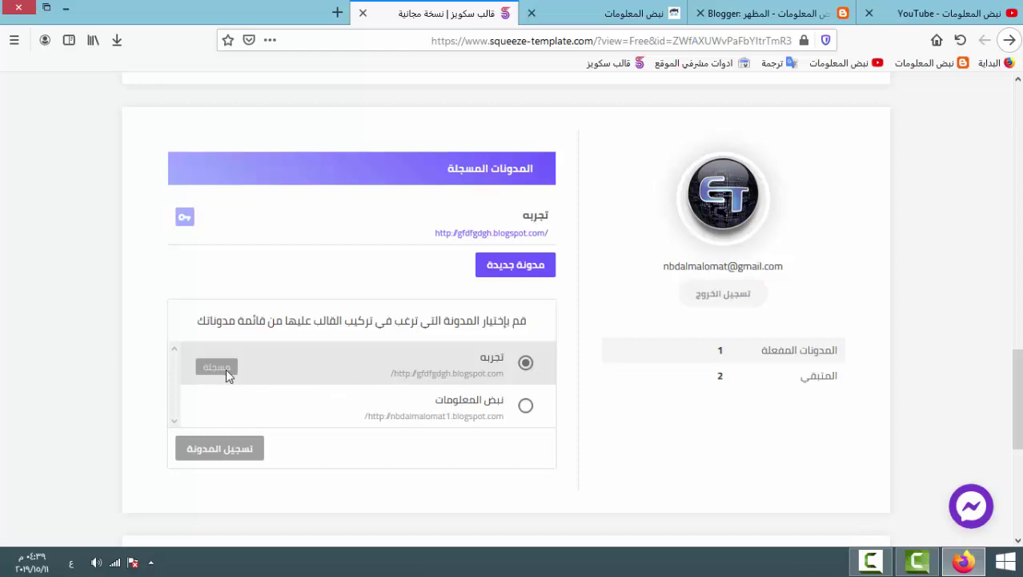
pyautogui.click(526, 406)
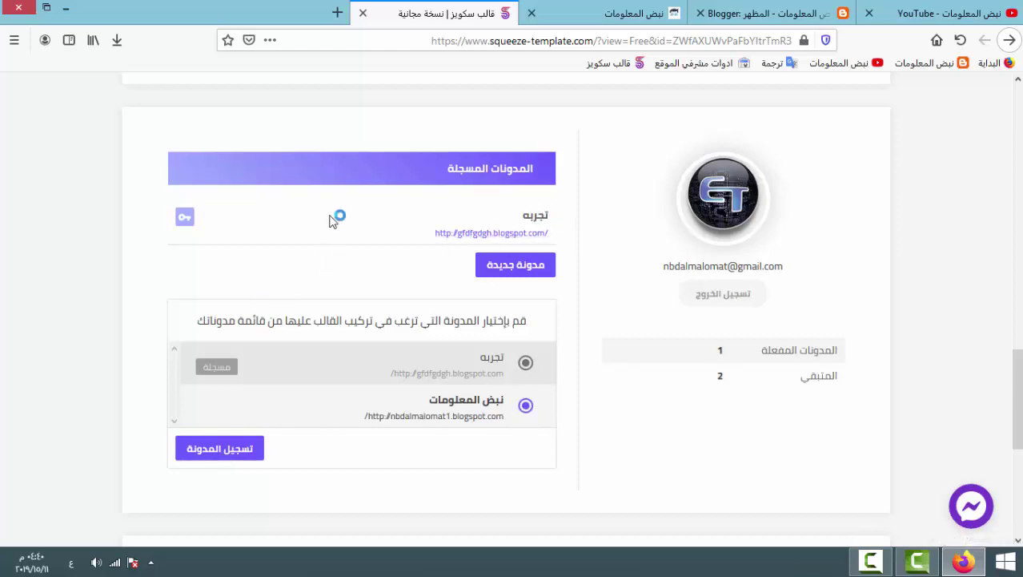
# Copy the activation code of the registered blog تجربه and create a new text document on the desktop.
pyautogui.click(187, 219)
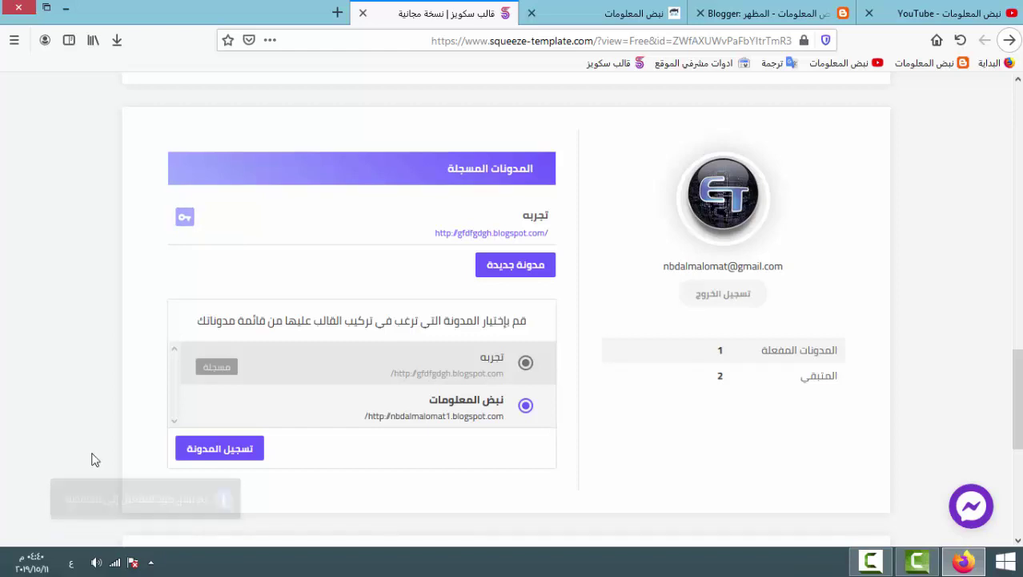
pyautogui.click(183, 221)
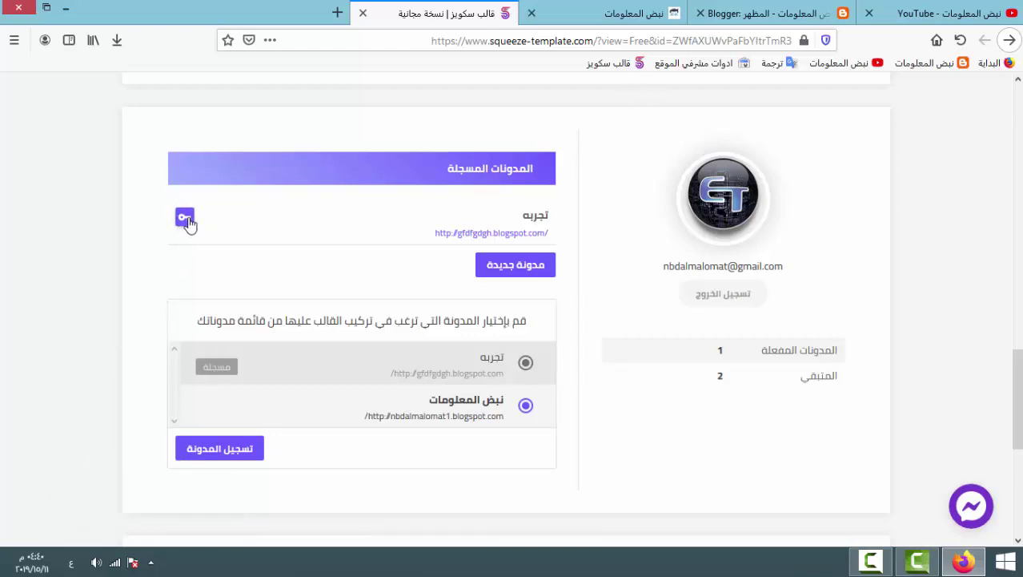
pyautogui.click(69, 9)
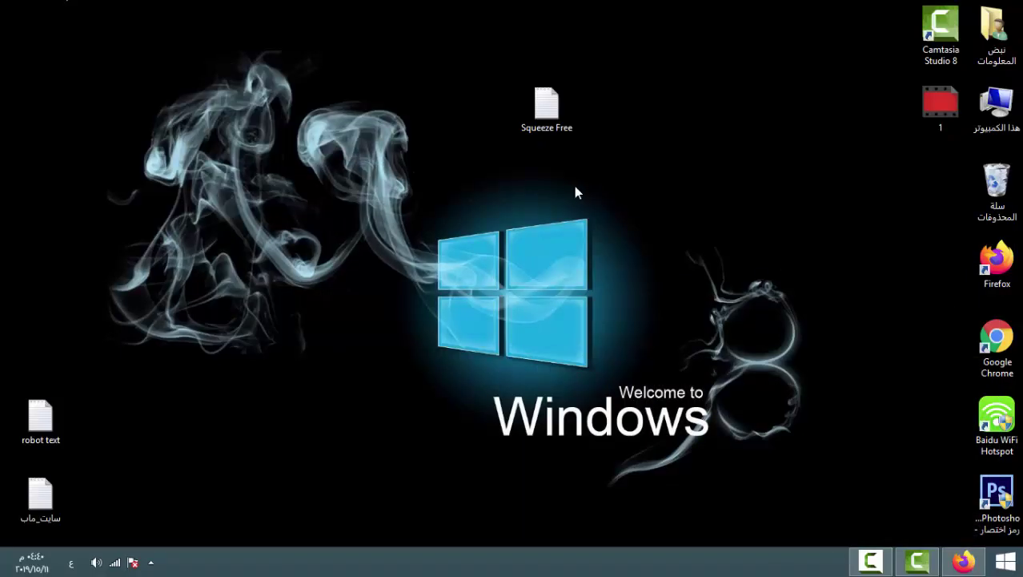
pyautogui.rightClick(619, 165)
pyautogui.moveTo(591, 338)
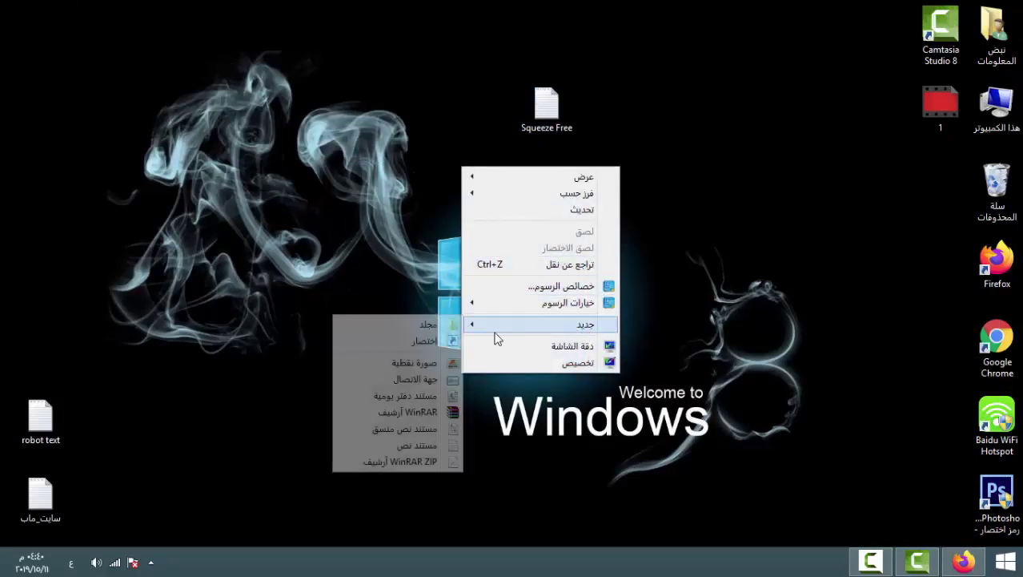
pyautogui.click(443, 442)
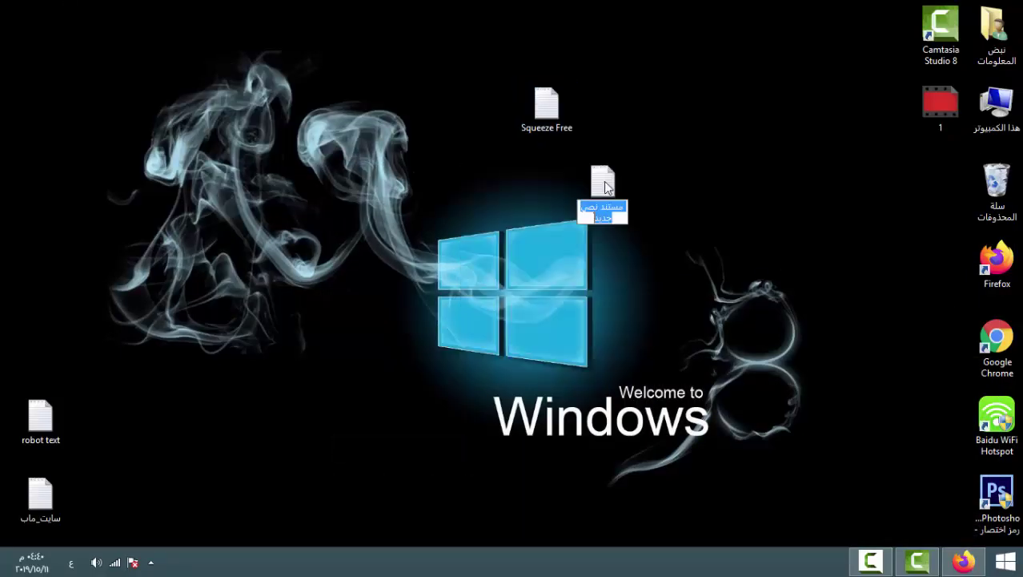
# Paste the activation code into the new text document, save and close it, and place the file beside Squeeze Free.
pyautogui.click(609, 185)
pyautogui.doubleClick(608, 186)
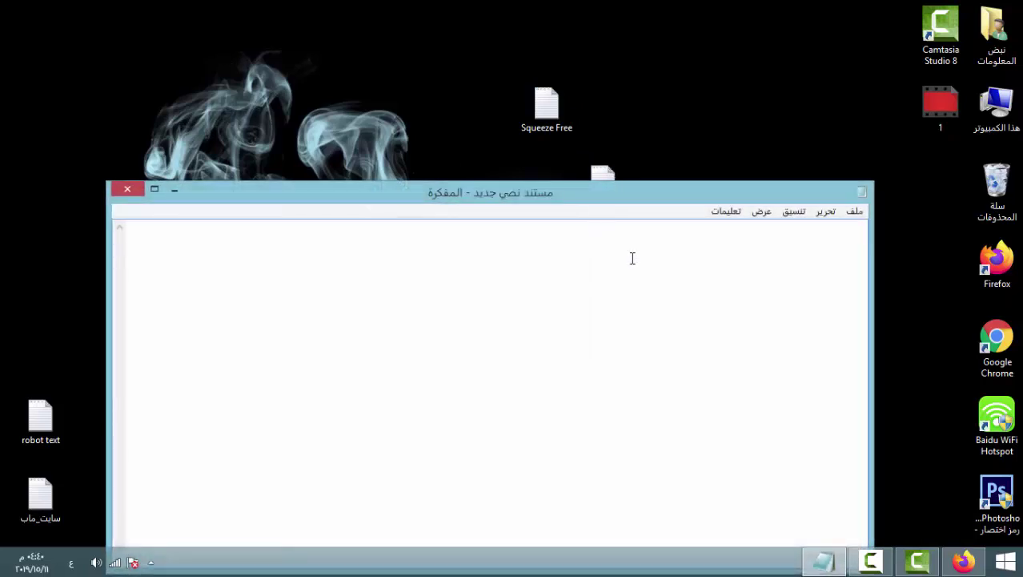
pyautogui.rightClick(717, 259)
pyautogui.click(862, 329)
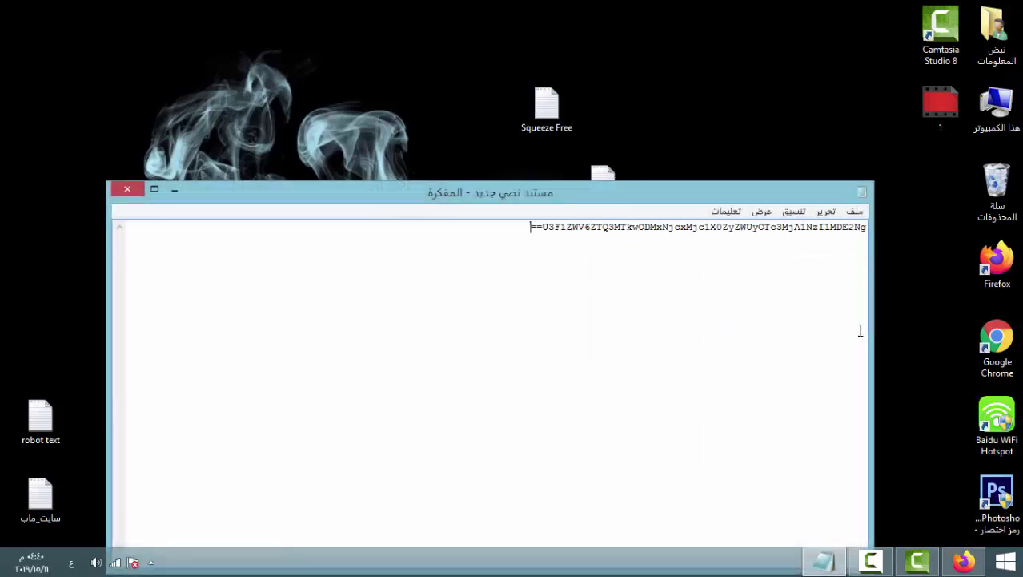
pyautogui.moveTo(514, 232); pyautogui.dragTo(839, 227)
pyautogui.click(127, 190)
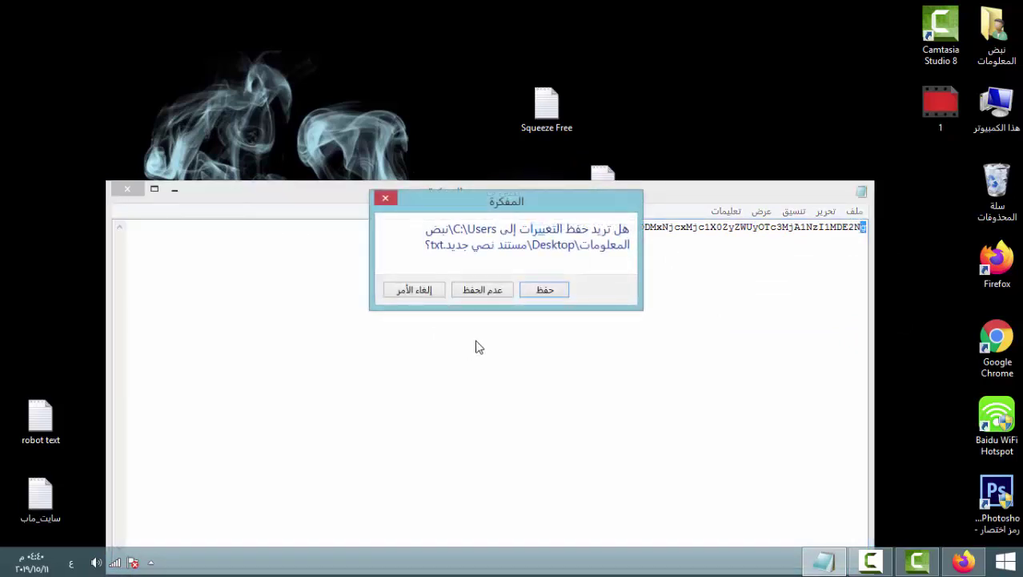
pyautogui.click(546, 291)
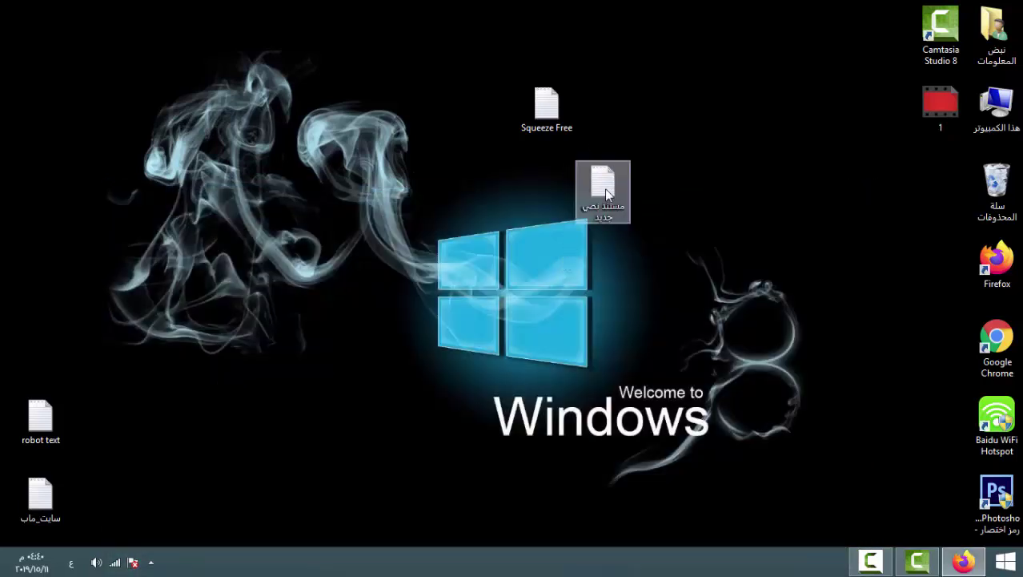
pyautogui.moveTo(603, 186); pyautogui.dragTo(602, 105)
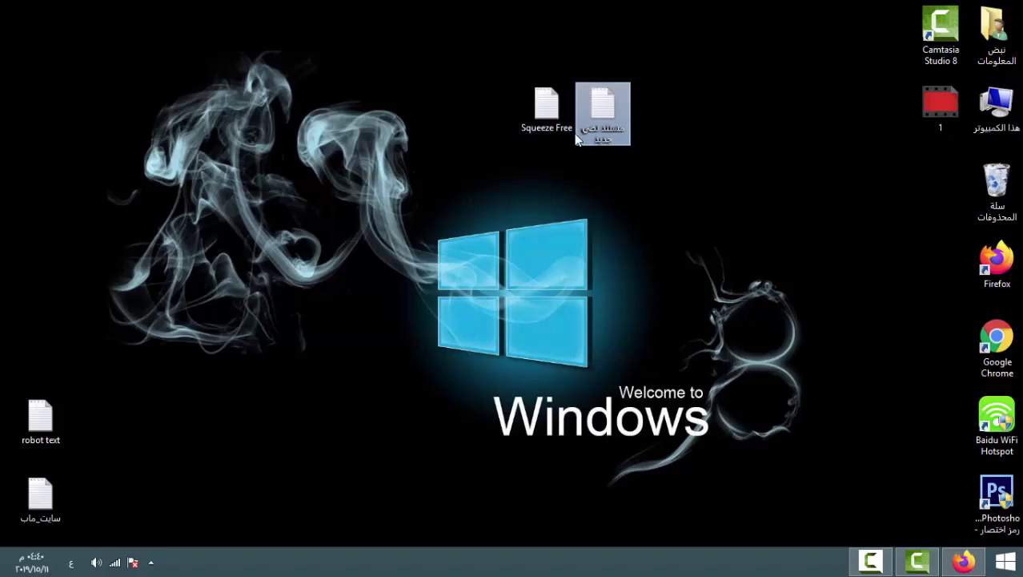
# Copy the entire template code from the Squeeze Free file and close the file.
pyautogui.doubleClick(540, 113)
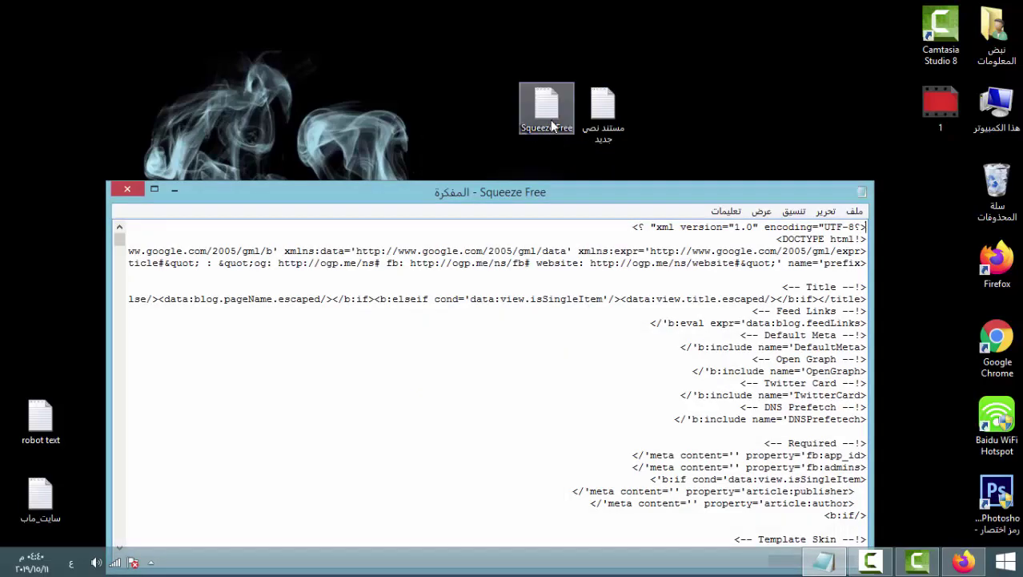
pyautogui.rightClick(686, 289)
pyautogui.click(793, 389)
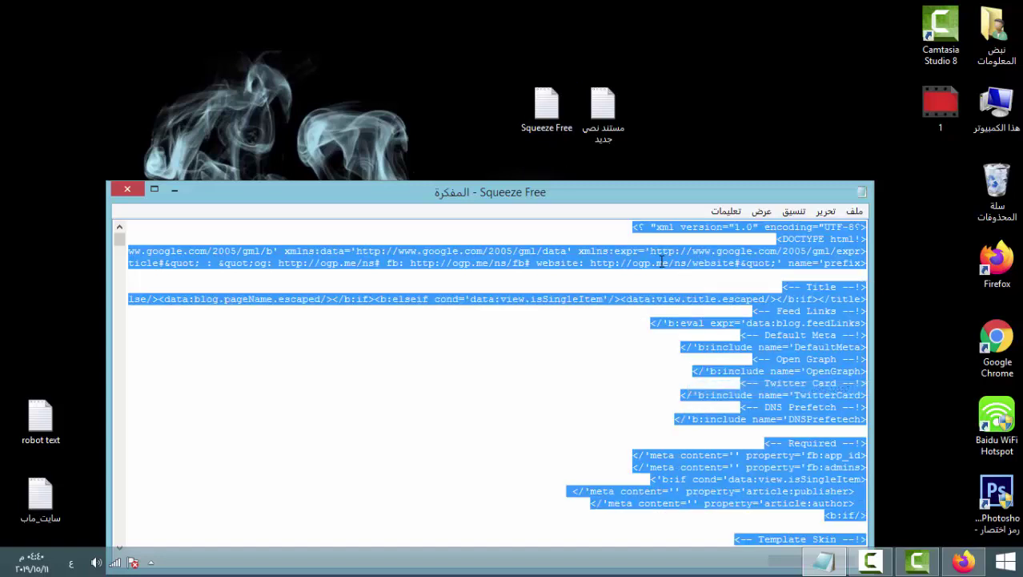
pyautogui.rightClick(677, 253)
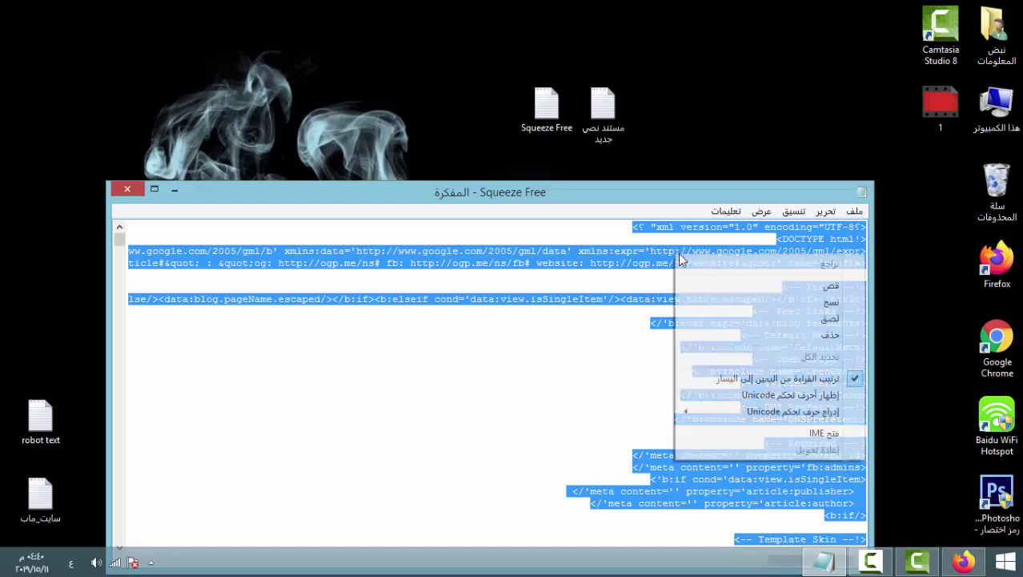
pyautogui.click(705, 301)
pyautogui.click(128, 190)
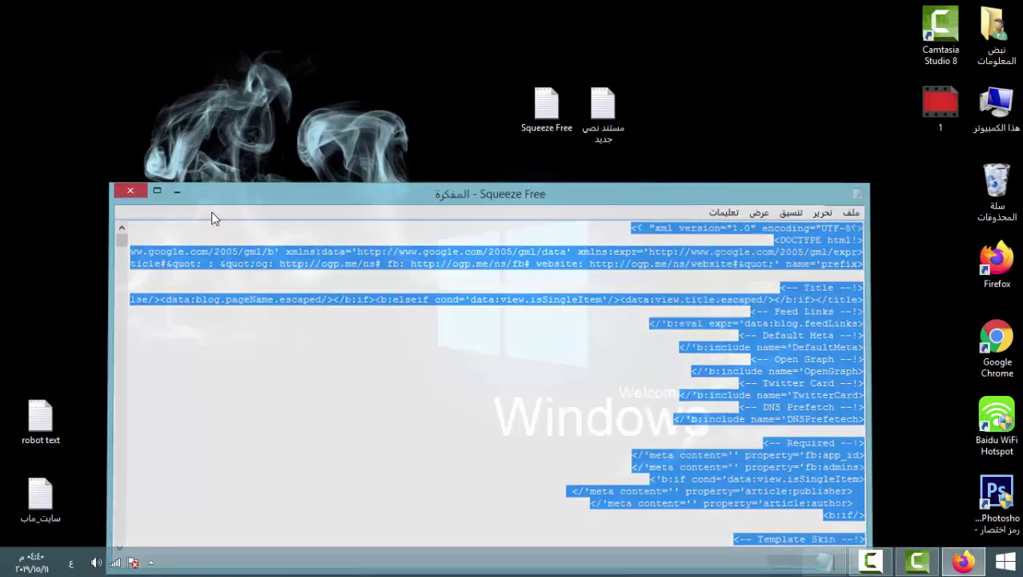
# Return to Blogger in Firefox, switch to the تجربه blog, and view its live site.
pyautogui.click(969, 564)
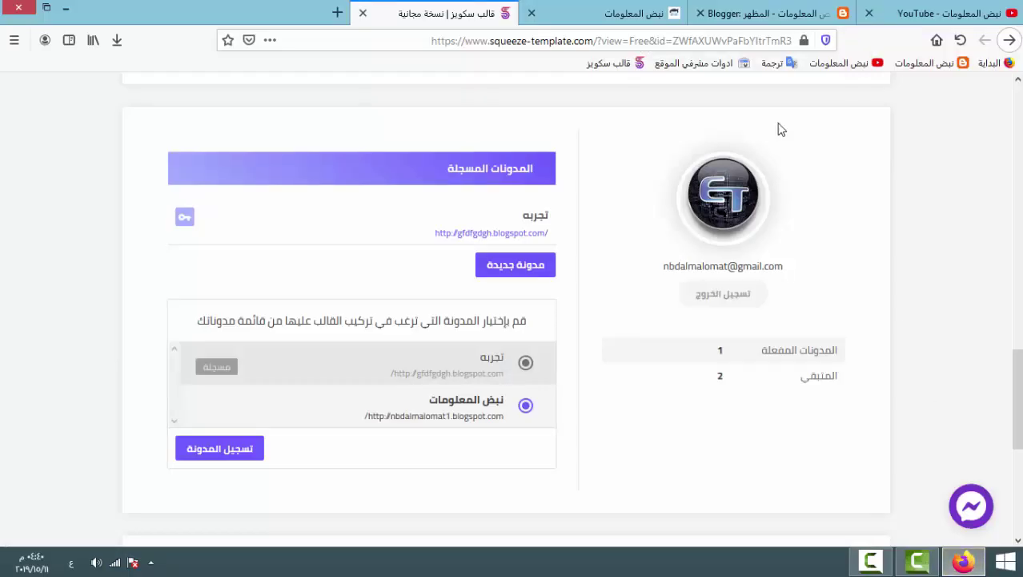
pyautogui.click(777, 13)
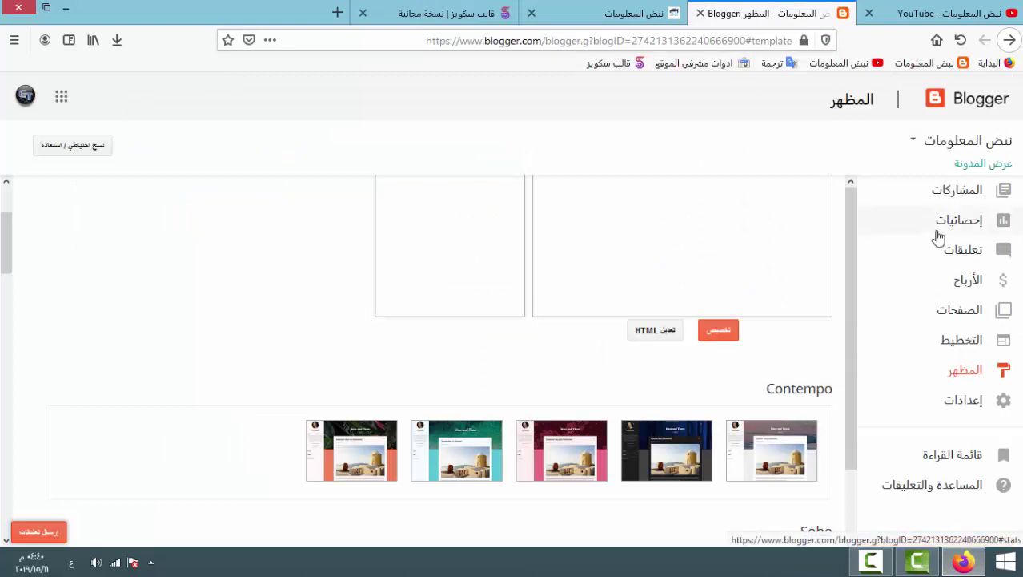
pyautogui.click(914, 142)
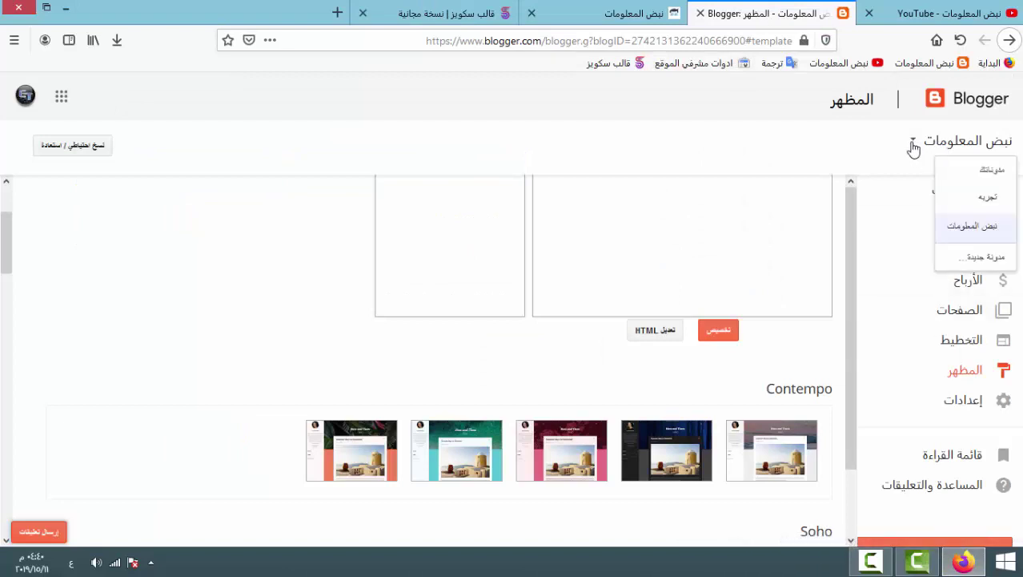
pyautogui.click(977, 194)
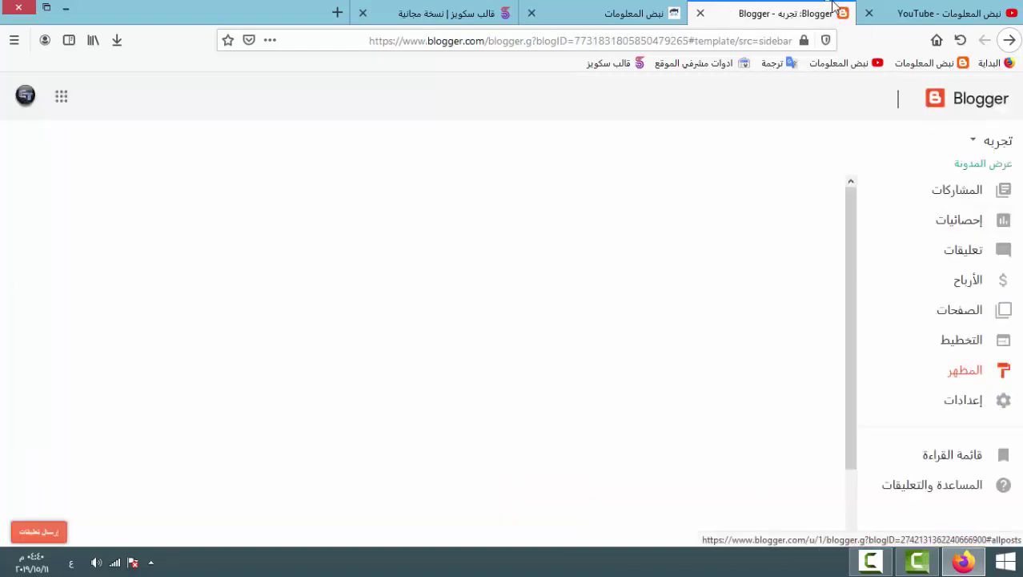
pyautogui.click(984, 165)
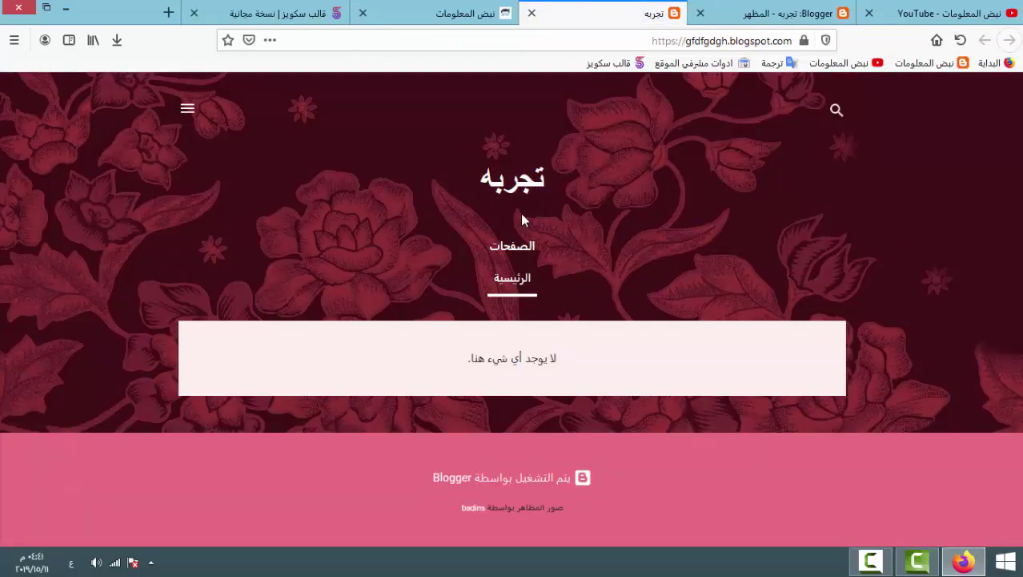
# Open the تجربه blog's theme HTML for editing and delete all of its existing code.
pyautogui.click(753, 13)
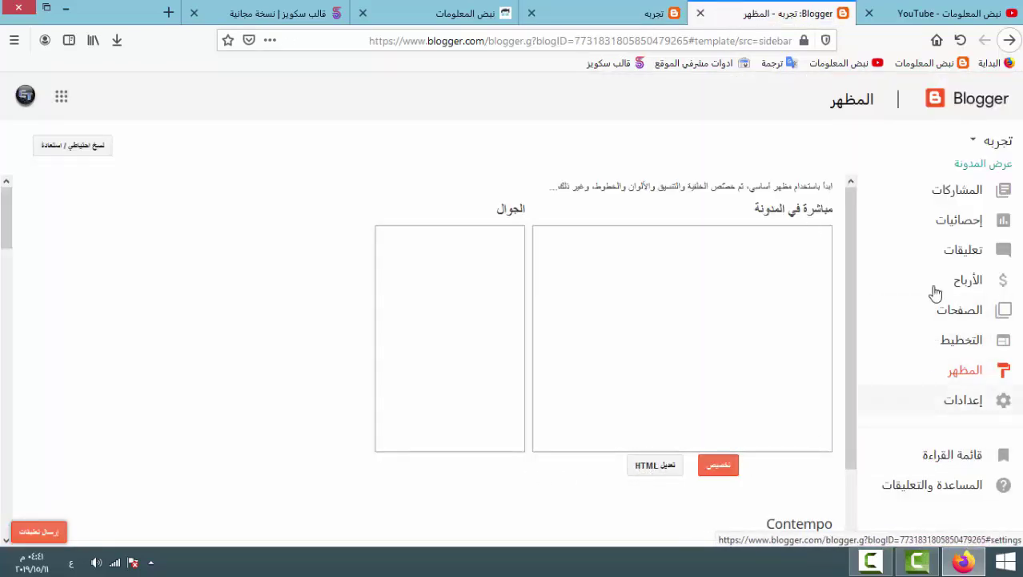
pyautogui.click(655, 466)
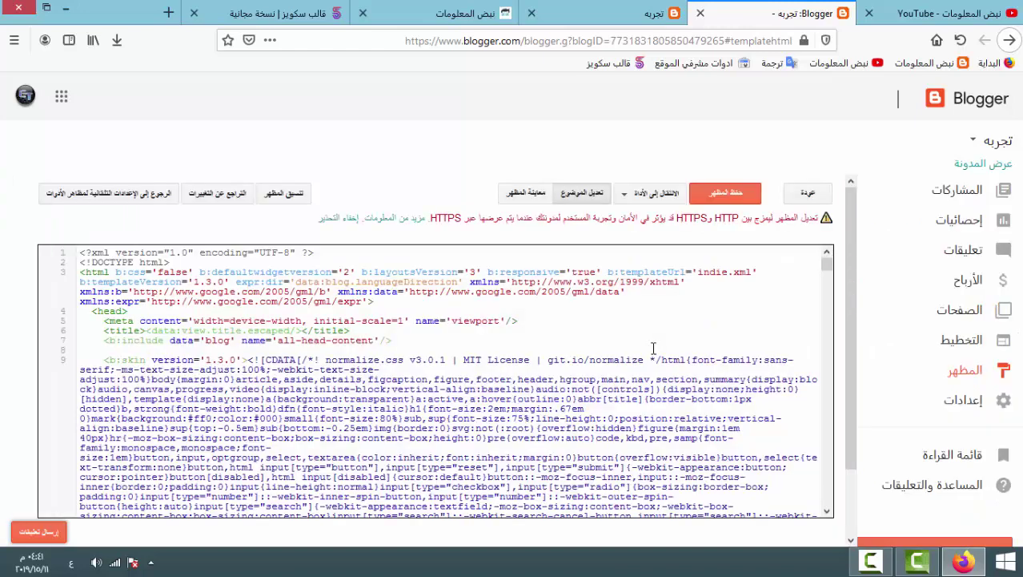
pyautogui.rightClick(564, 330)
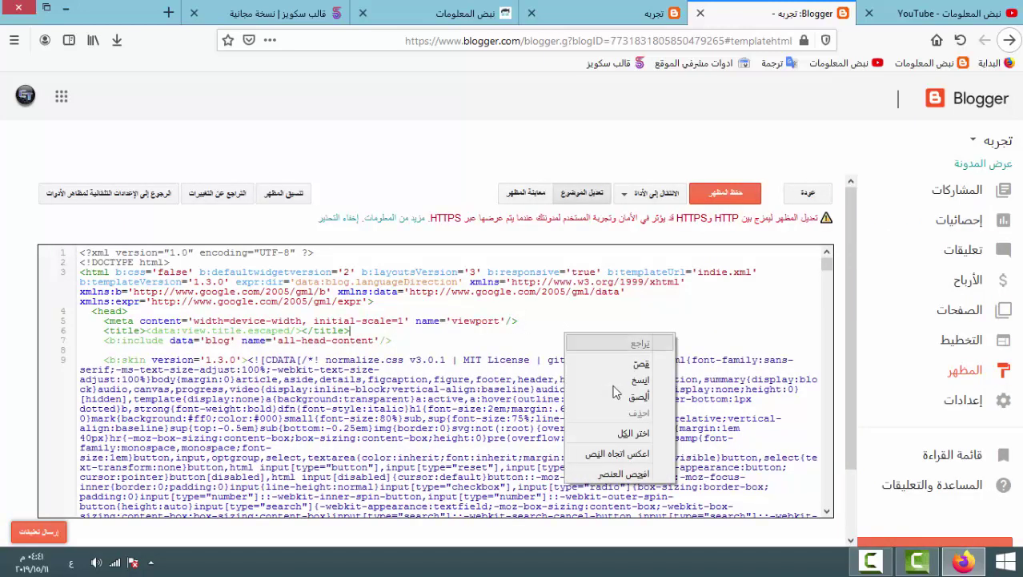
pyautogui.click(646, 431)
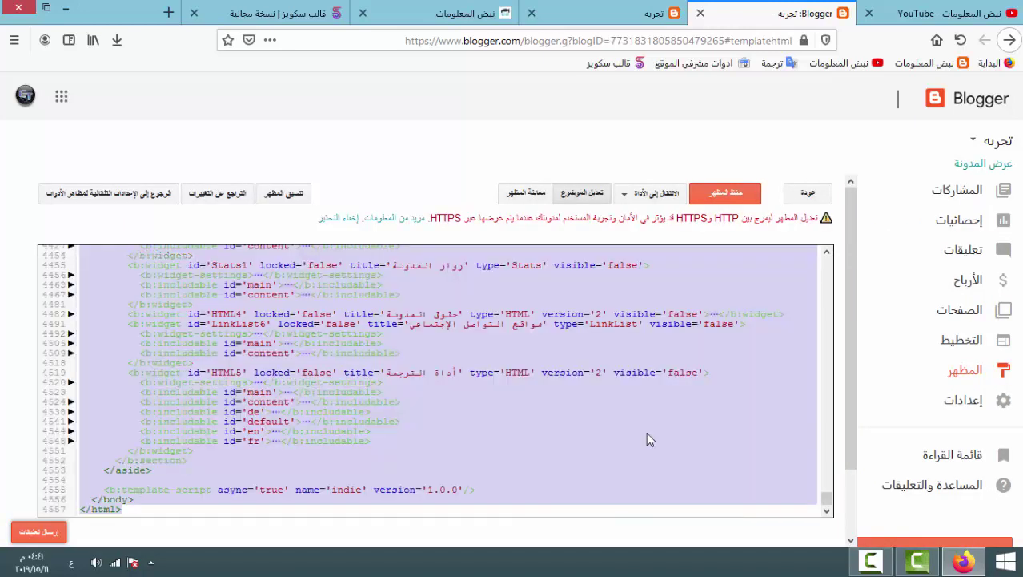
pyautogui.press('Delete')
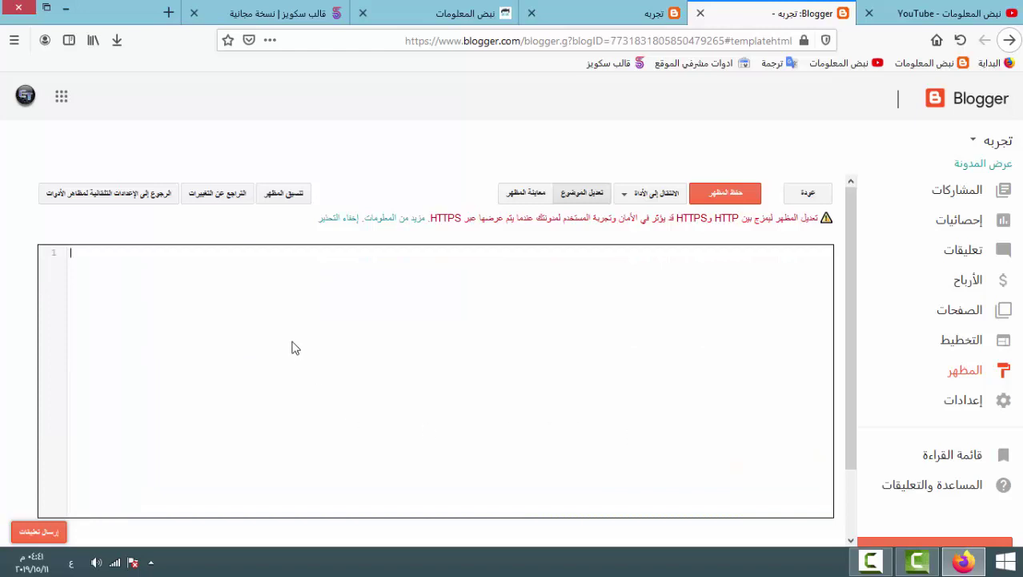
# Paste the copied Squeeze template code into the empty theme editor and save the theme.
pyautogui.rightClick(78, 255)
pyautogui.click(163, 323)
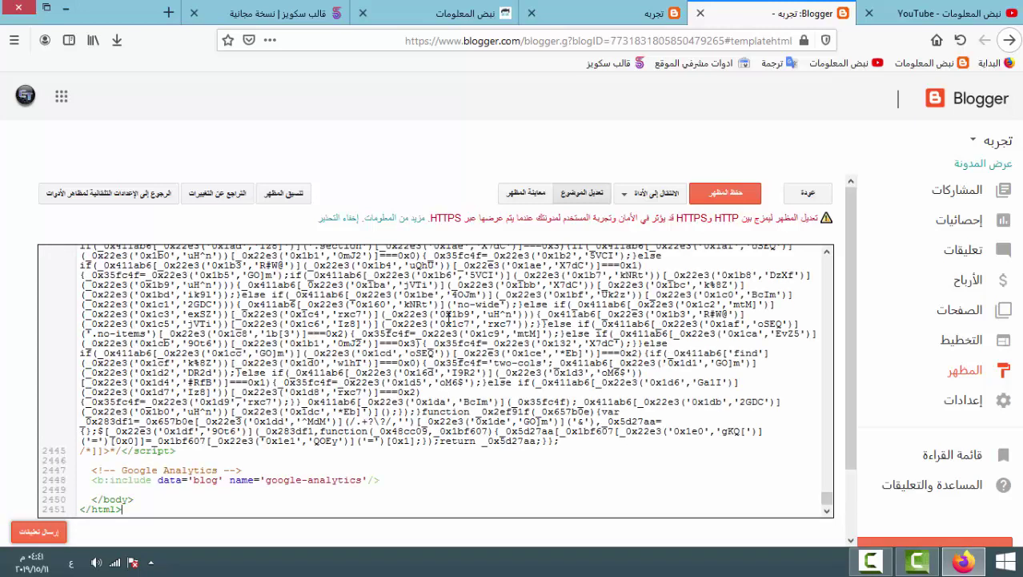
pyautogui.scroll(20, 448, 318)
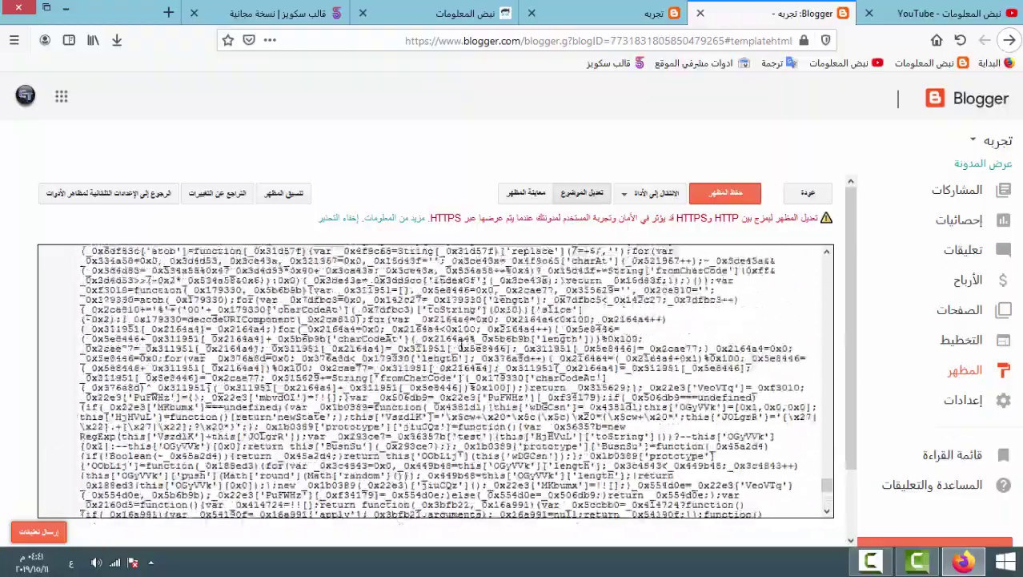
pyautogui.scroll(20, 506, 286)
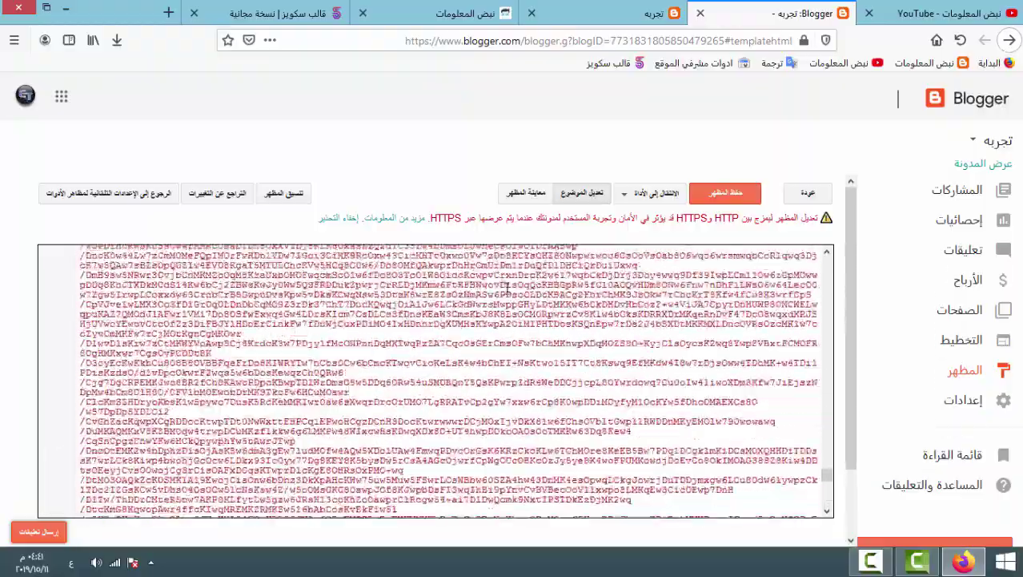
pyautogui.scroll(5, 506, 287)
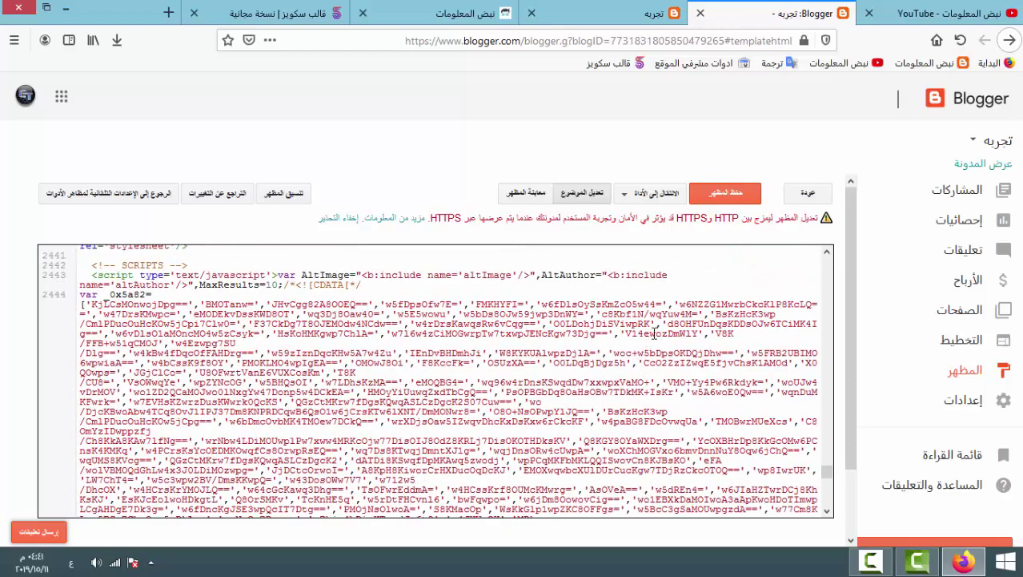
pyautogui.scroll(15, 695, 278)
pyautogui.click(728, 197)
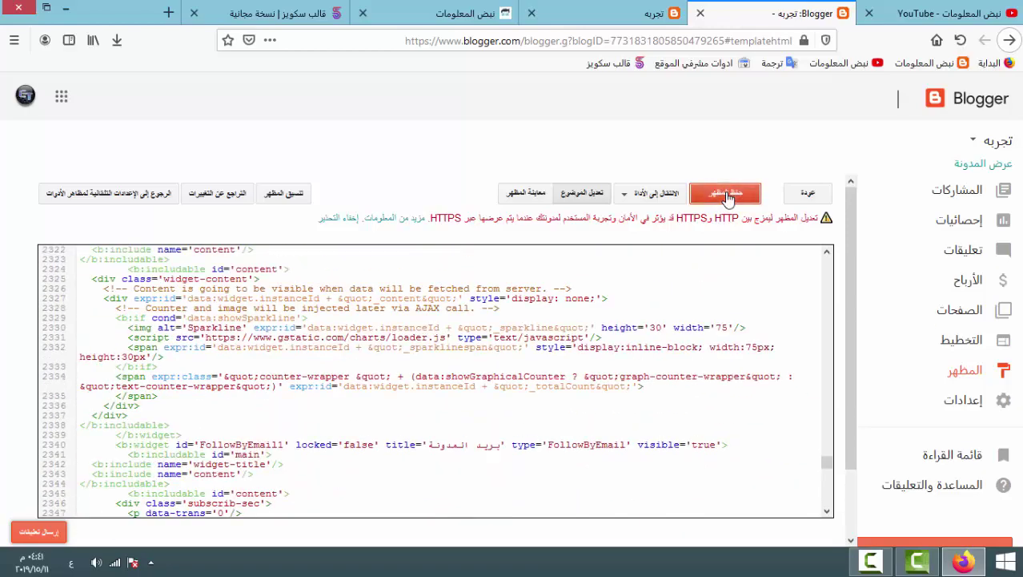
# View the live تجربه blog with the new template, closing its older duplicate tab and reloading the page.
pyautogui.click(993, 166)
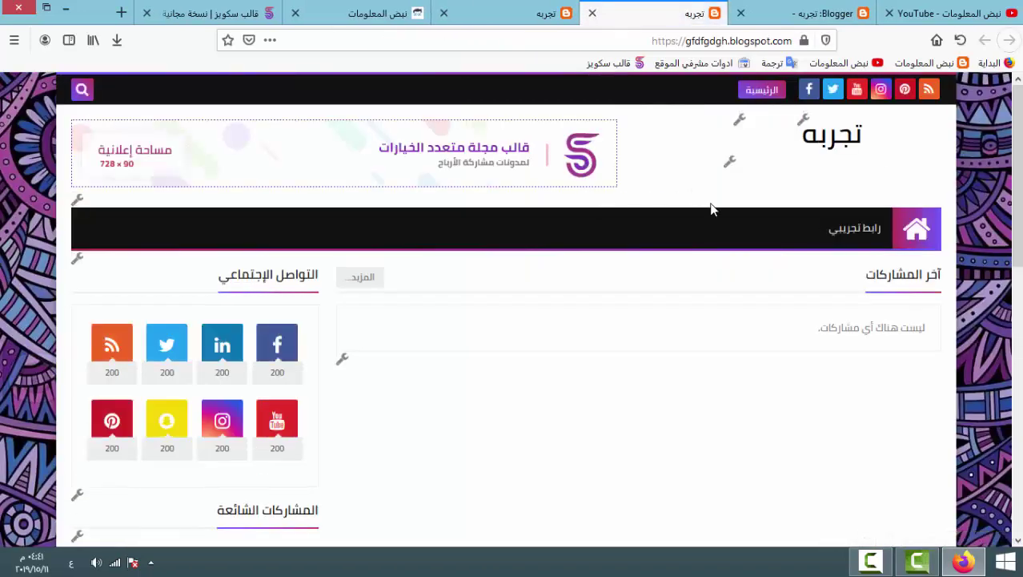
pyautogui.scroll(-10, 711, 208)
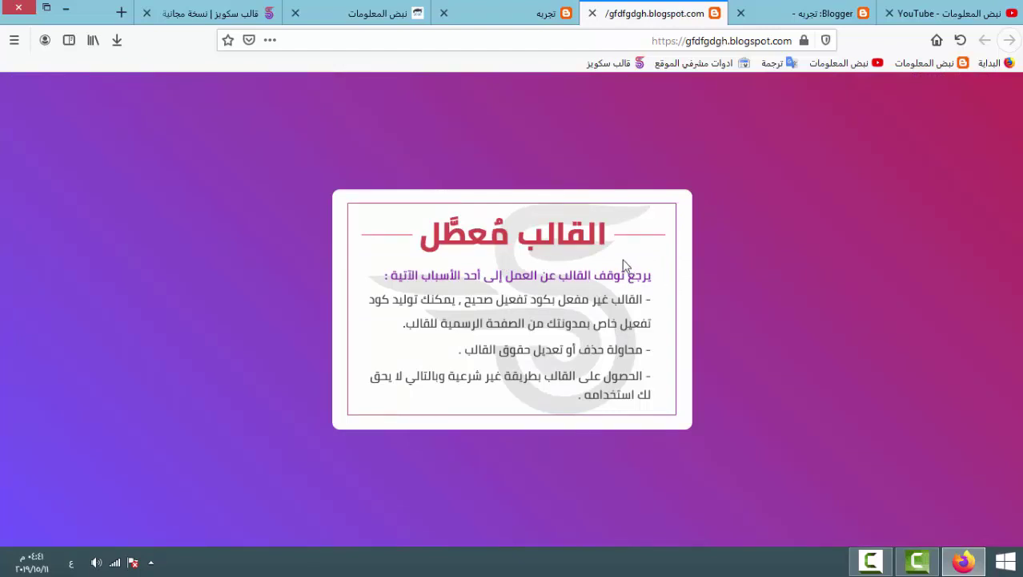
pyautogui.click(517, 14)
pyautogui.click(444, 13)
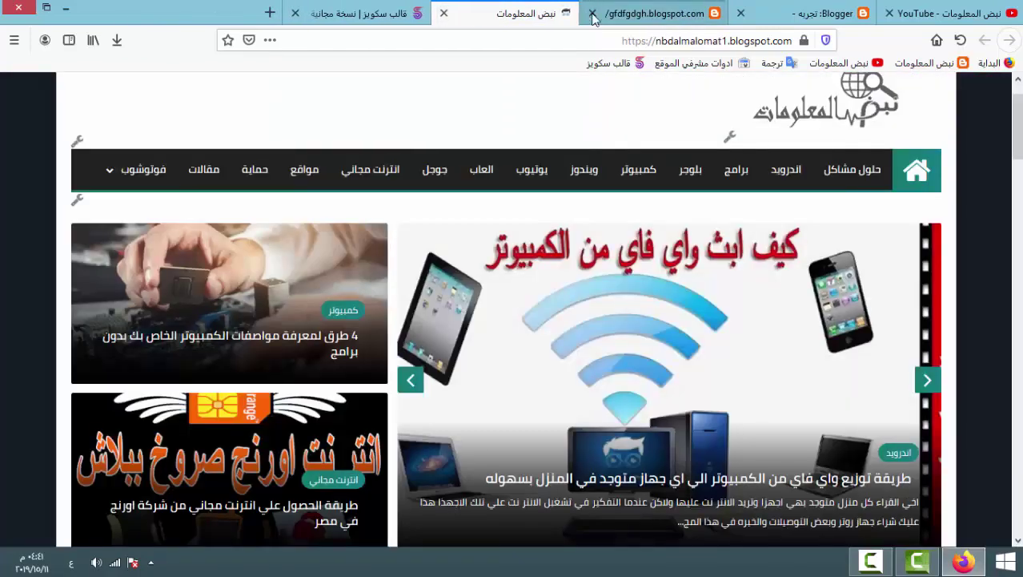
pyautogui.click(657, 15)
pyautogui.click(963, 44)
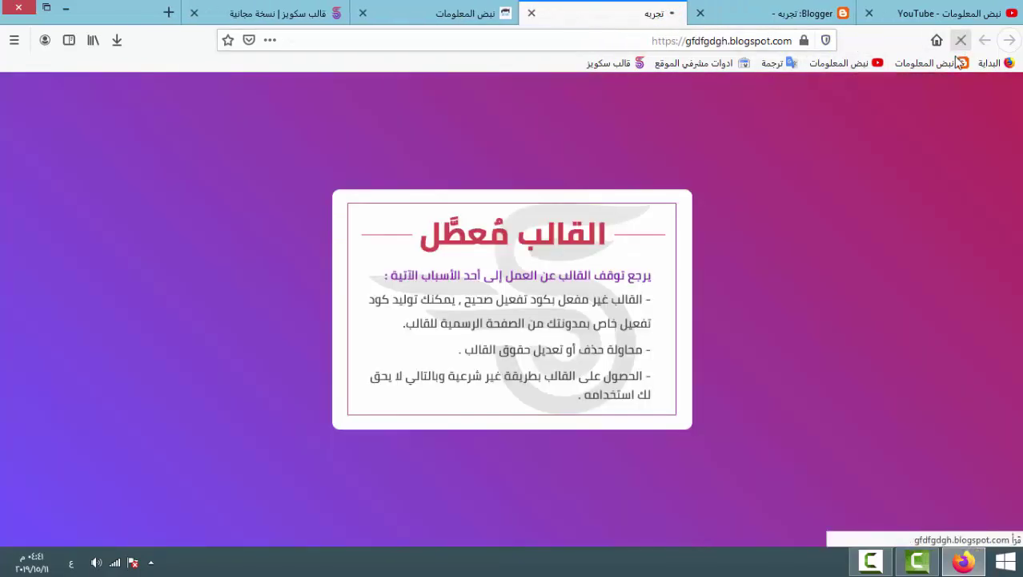
pyautogui.scroll(-1, 735, 254)
pyautogui.scroll(-1, 735, 255)
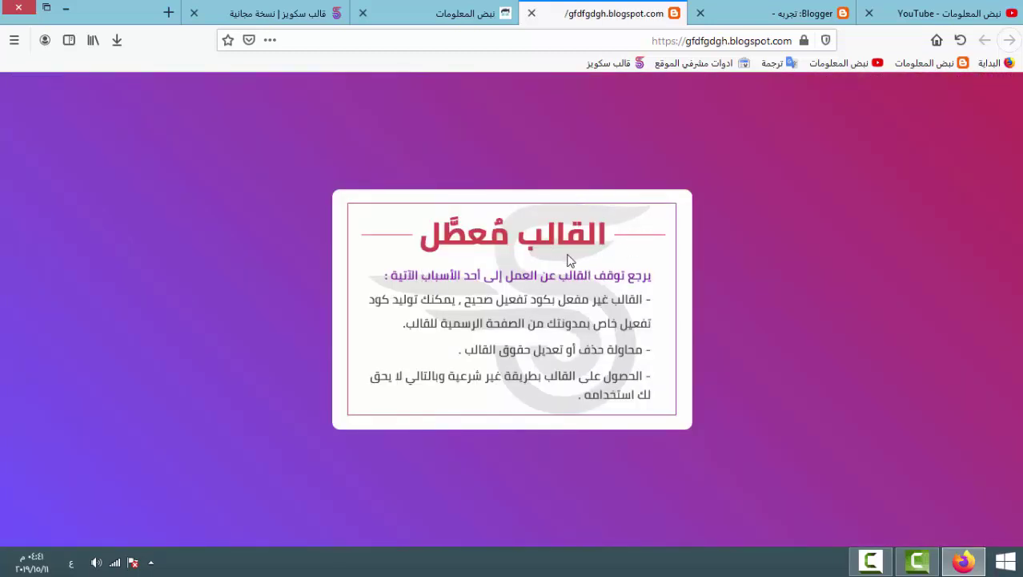
# Go to the تجربه blog's layout in Blogger and open the كود التفعيل gadget for editing.
pyautogui.click(775, 16)
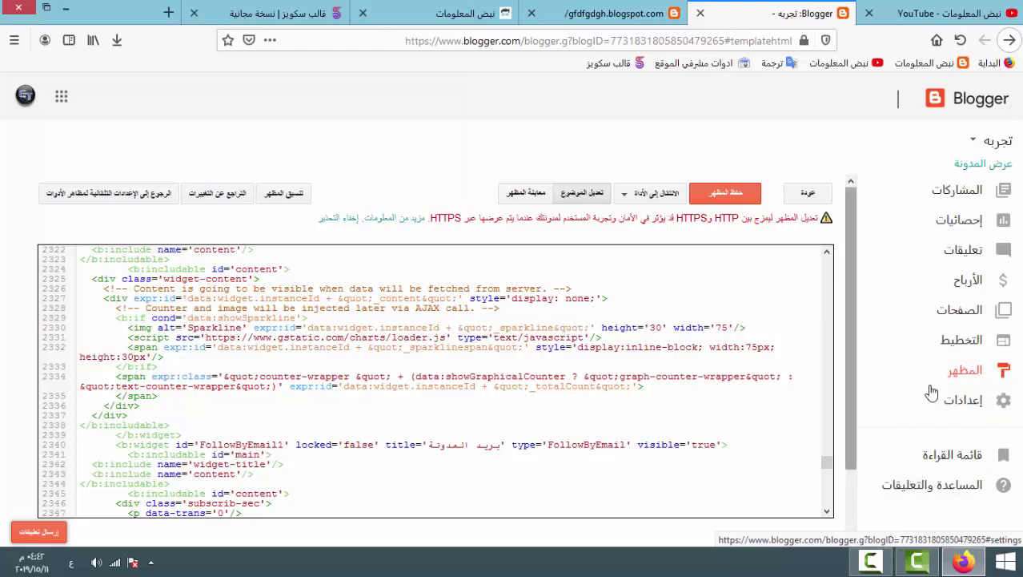
pyautogui.click(960, 353)
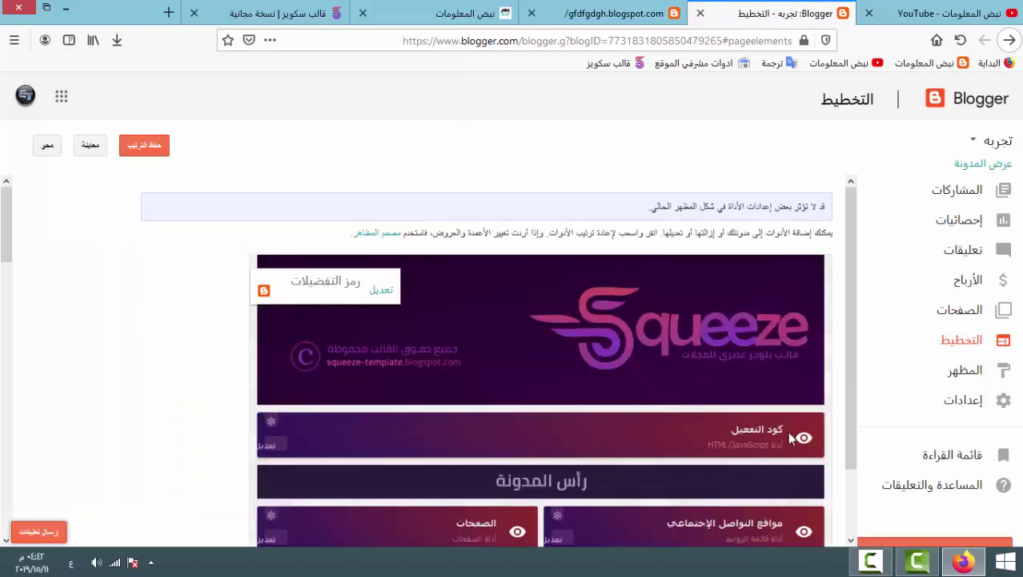
pyautogui.scroll(-3, 792, 437)
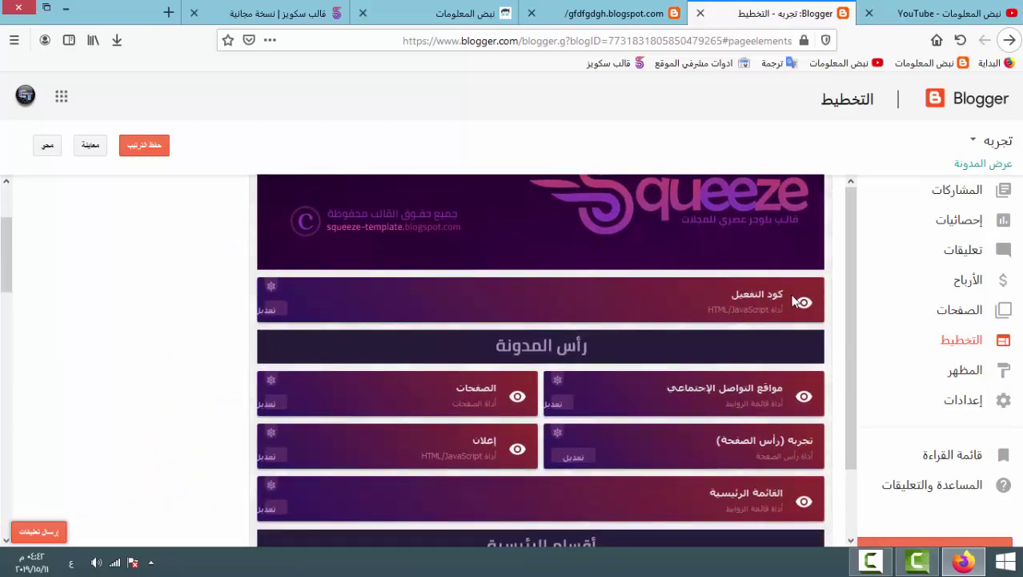
pyautogui.click(272, 310)
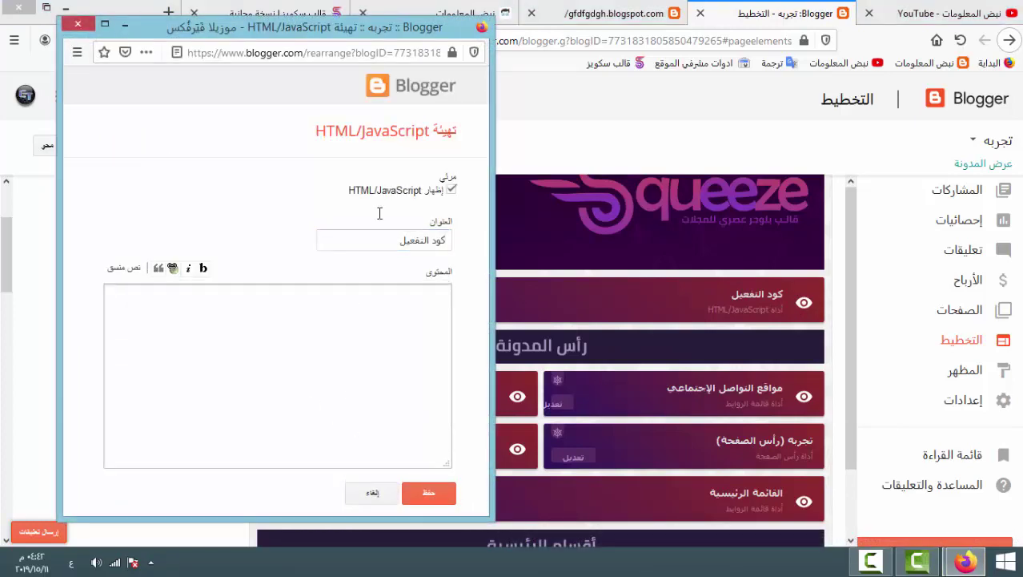
# Copy the activation code from the text document مستند نصي جديد on the desktop and close the document.
pyautogui.click(66, 7)
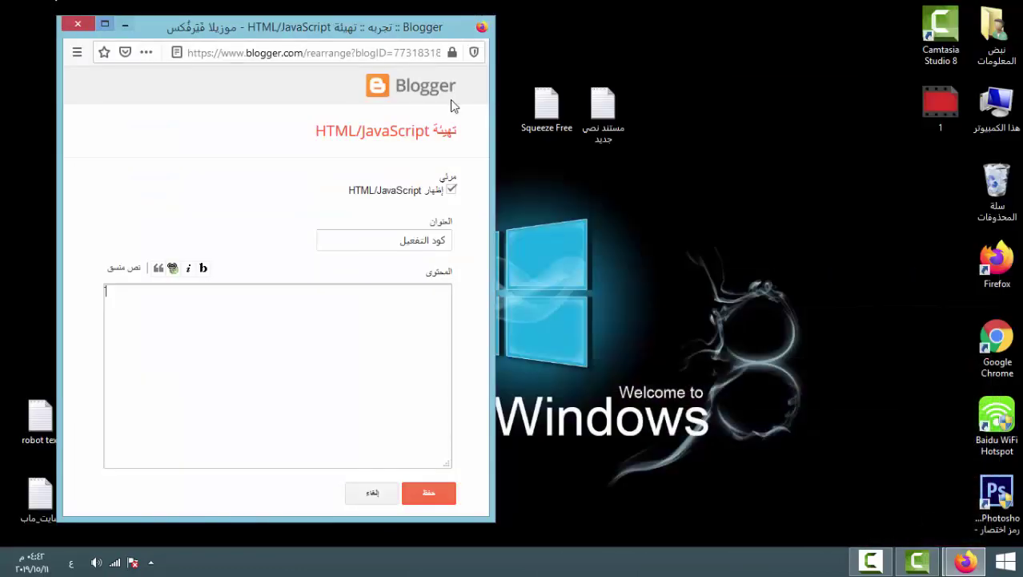
pyautogui.doubleClick(606, 120)
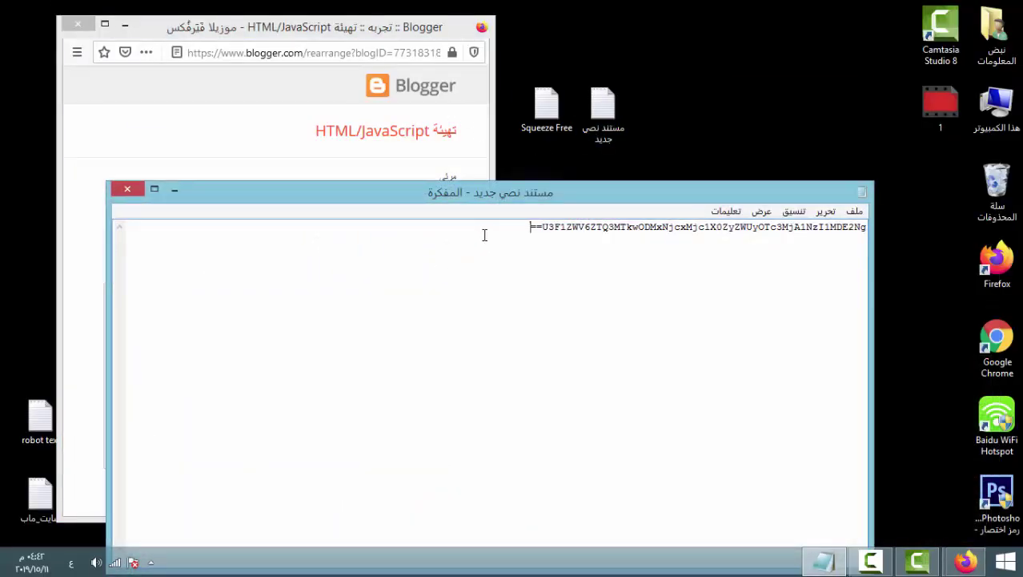
pyautogui.moveTo(484, 235); pyautogui.dragTo(558, 235)
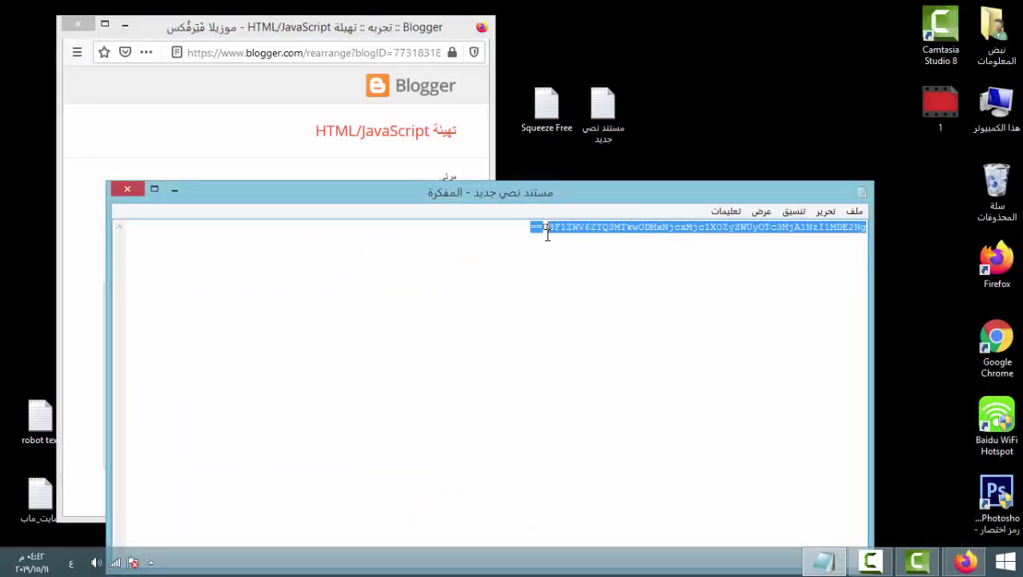
pyautogui.rightClick(547, 240)
pyautogui.click(678, 281)
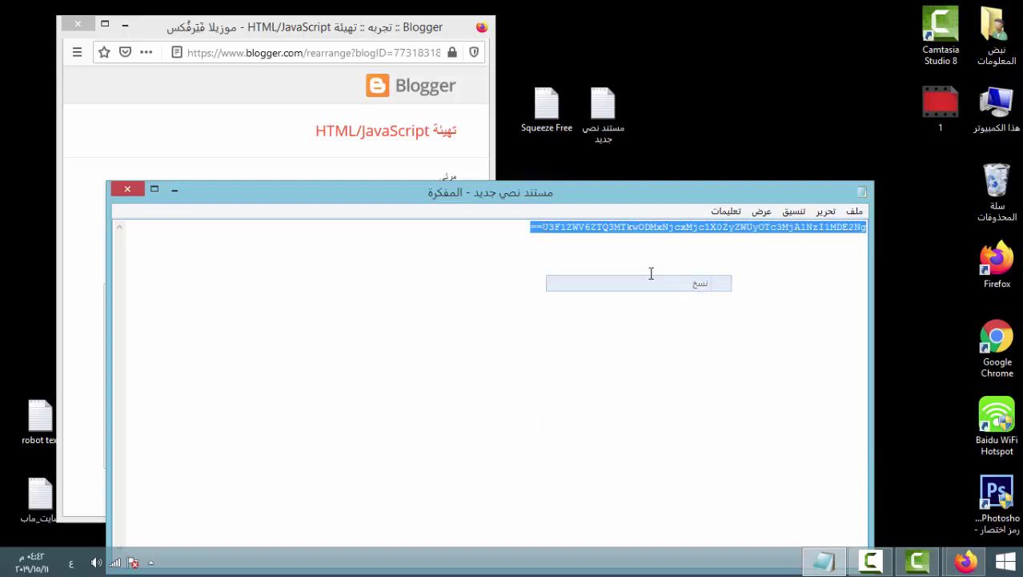
pyautogui.click(137, 195)
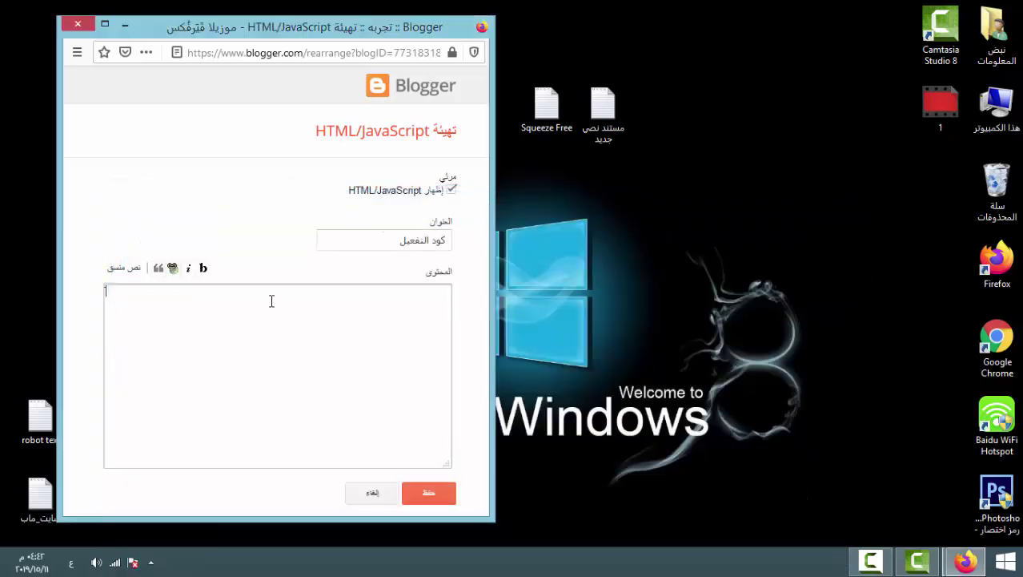
# Paste the activation code into the content of the كود التفعيل gadget and save the gadget.
pyautogui.rightClick(272, 300)
pyautogui.click(324, 361)
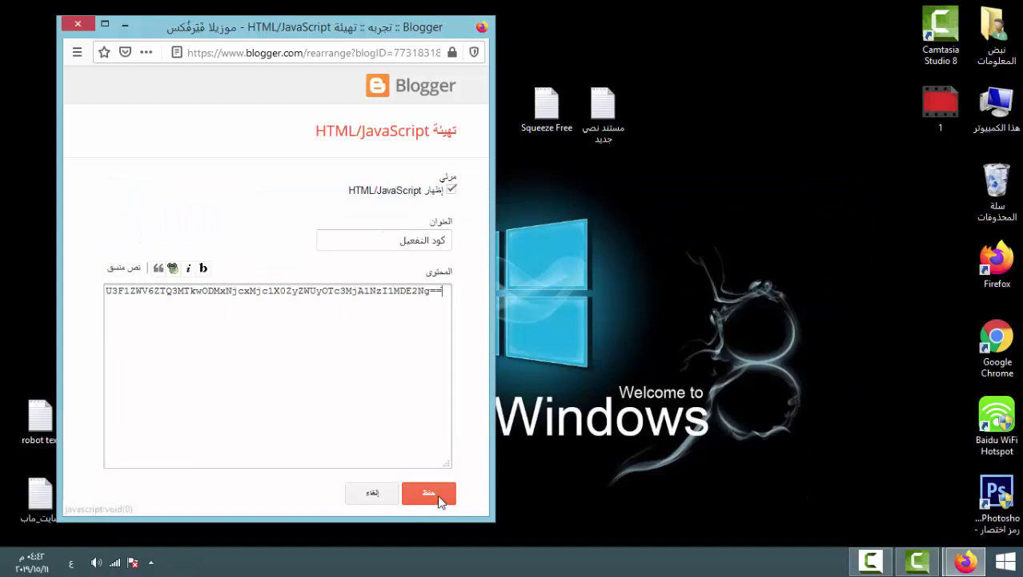
pyautogui.click(438, 494)
# Return to the main Firefox window and reload the live page of the تجربه blog.
pyautogui.press('super+d')
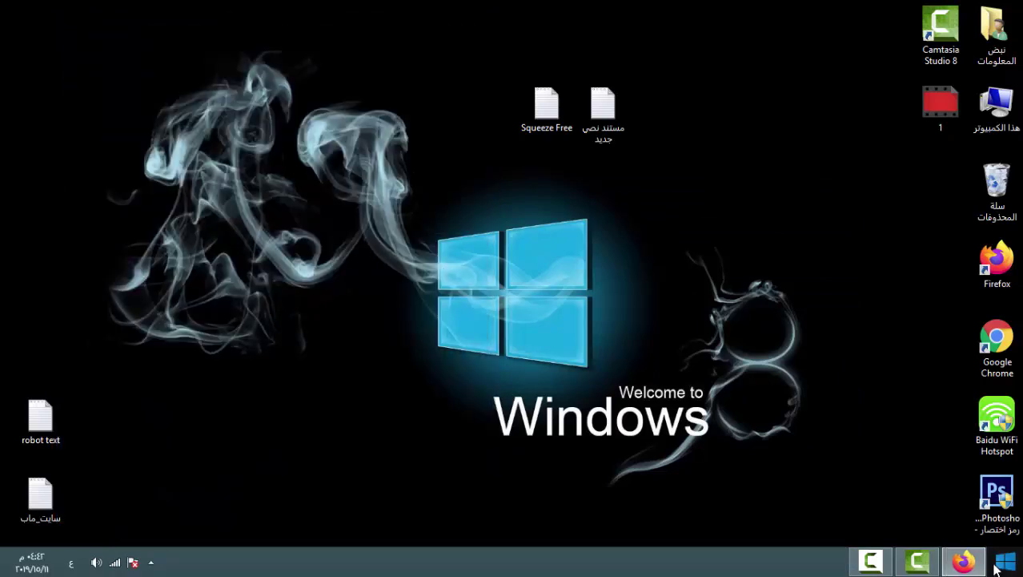
pyautogui.click(964, 561)
pyautogui.click(605, 12)
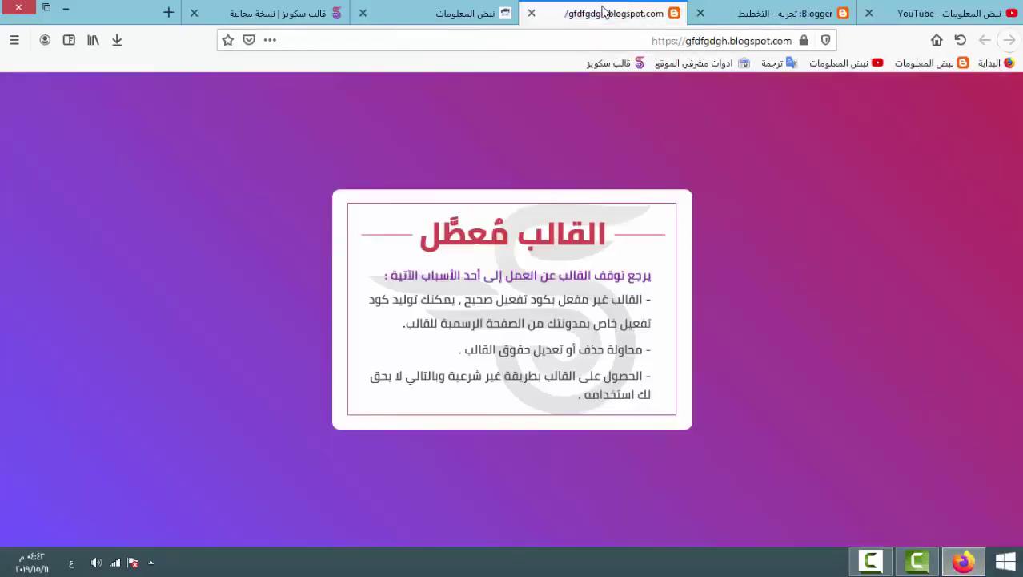
pyautogui.click(961, 41)
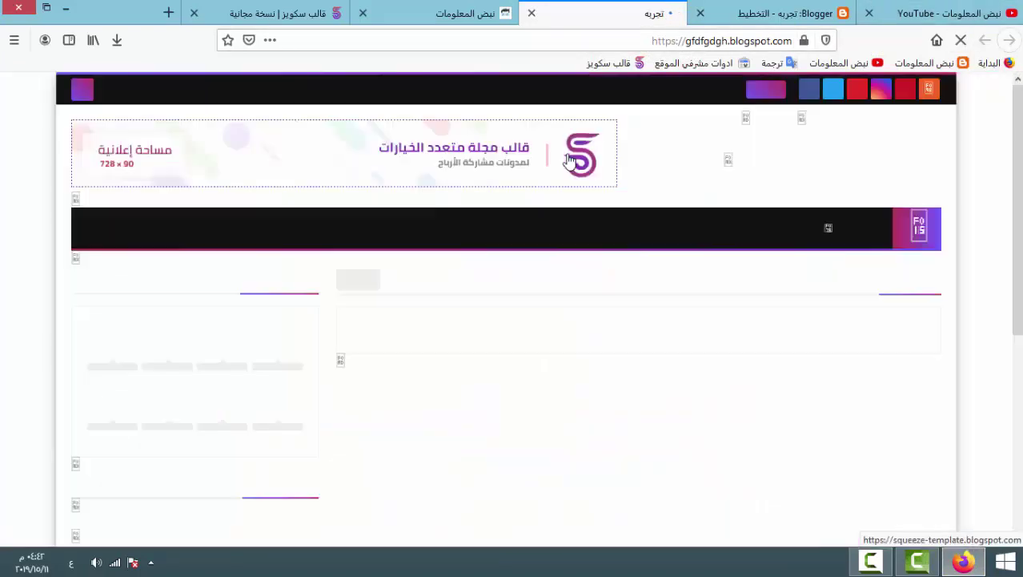
# Examine the Squeeze template on the live تجربه blog from the header down to the footer.
pyautogui.scroll(-10, 544, 176)
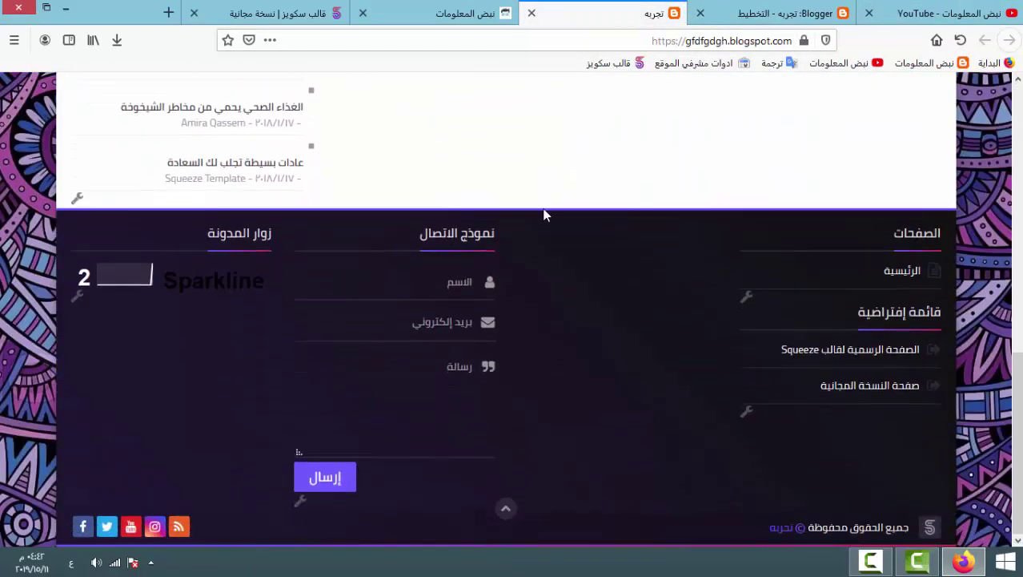
pyautogui.scroll(10, 544, 212)
pyautogui.scroll(-10, 553, 216)
pyautogui.scroll(10, 566, 227)
pyautogui.scroll(-10, 565, 222)
pyautogui.scroll(10, 565, 221)
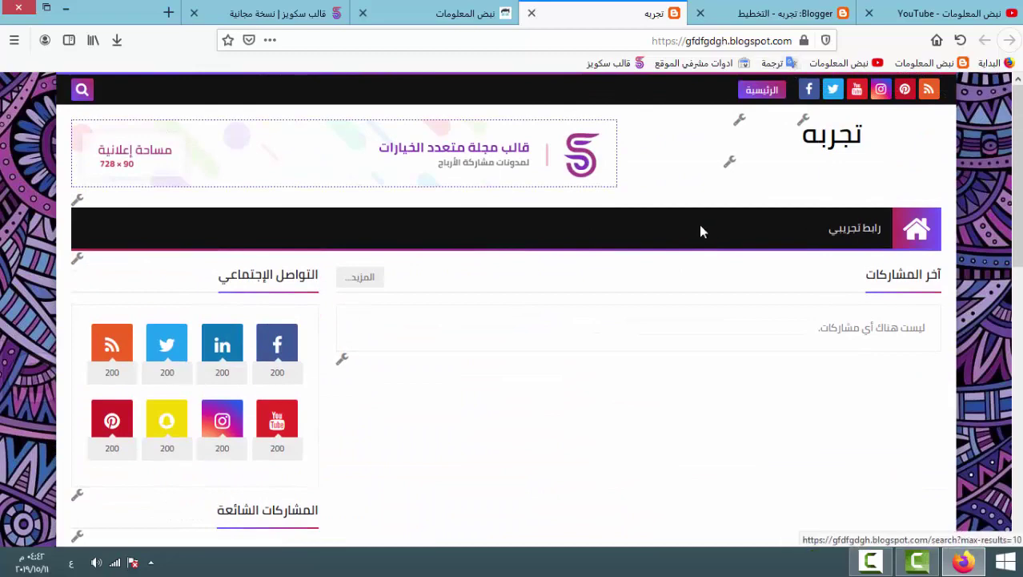
pyautogui.scroll(-1, 698, 240)
pyautogui.scroll(-10, 693, 245)
pyautogui.scroll(10, 692, 240)
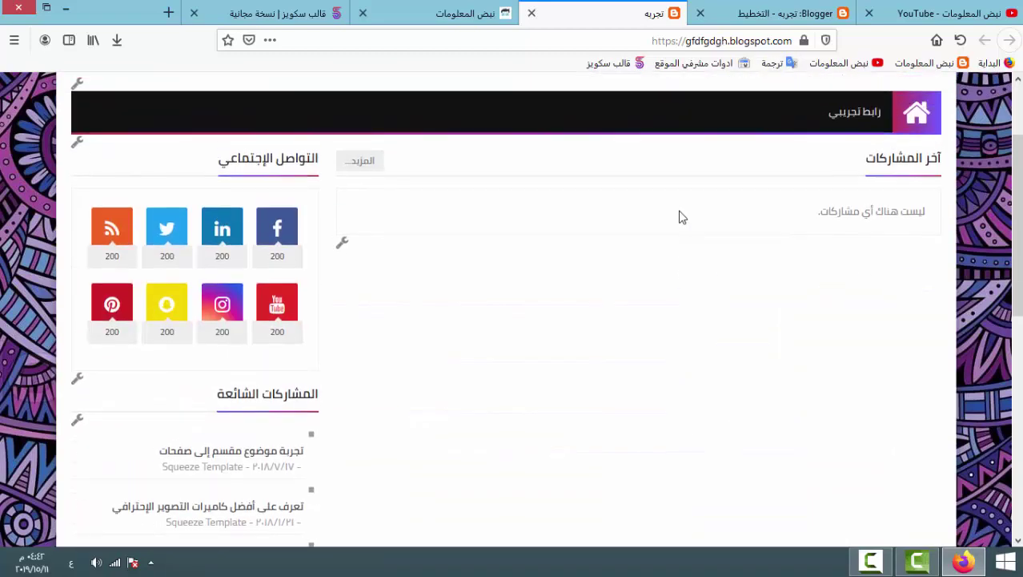
# Switch to the نبض المعلومات blog and look through its home page as a finished example of the template.
pyautogui.click(796, 14)
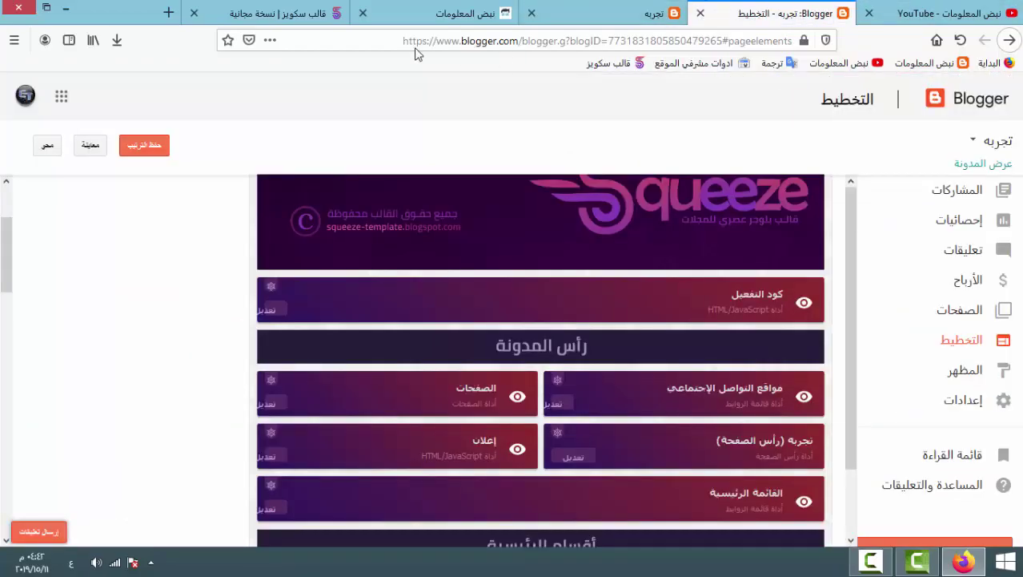
pyautogui.click(469, 14)
pyautogui.scroll(-12, 676, 237)
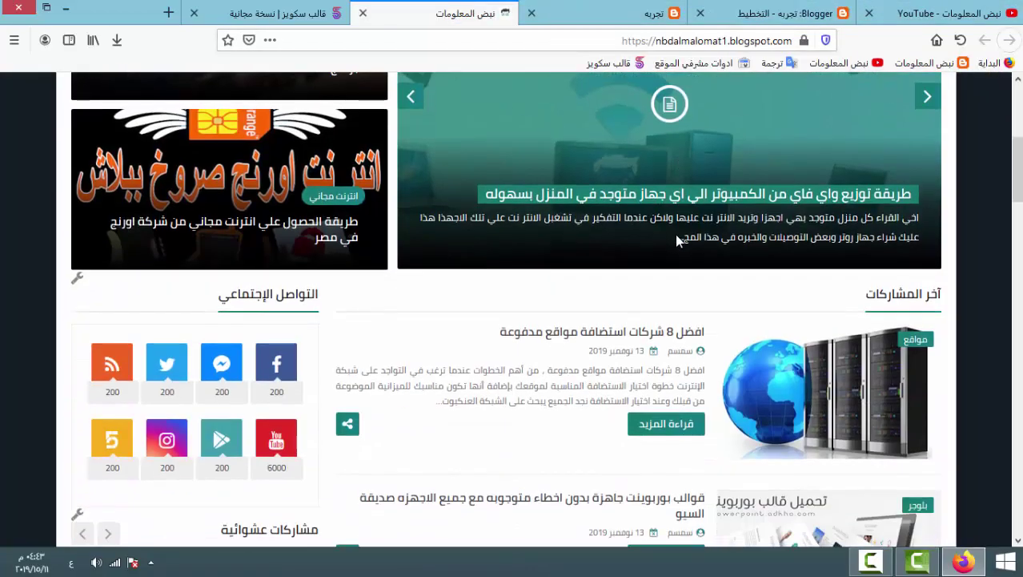
pyautogui.scroll(-15, 679, 237)
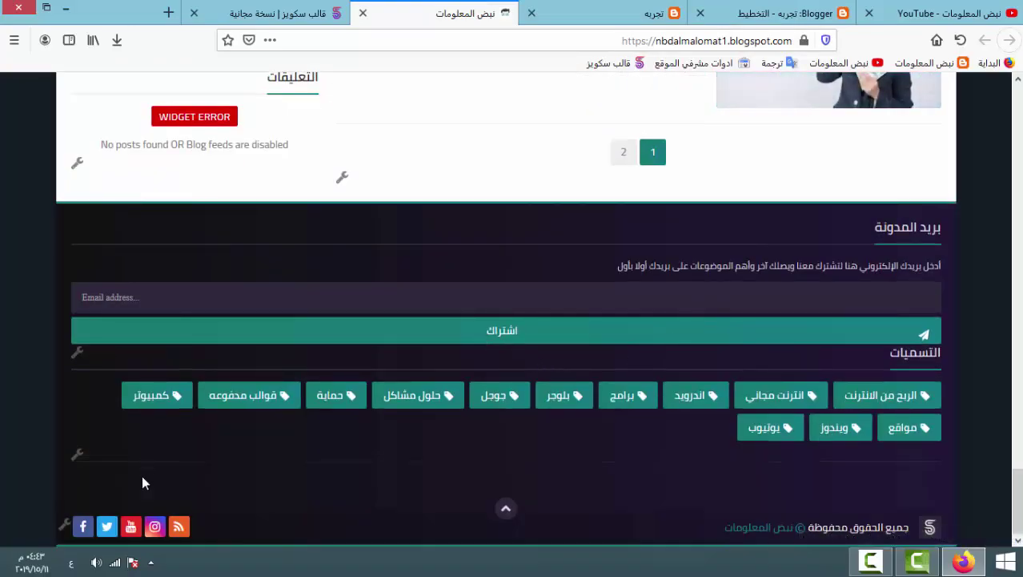
pyautogui.scroll(10, 307, 304)
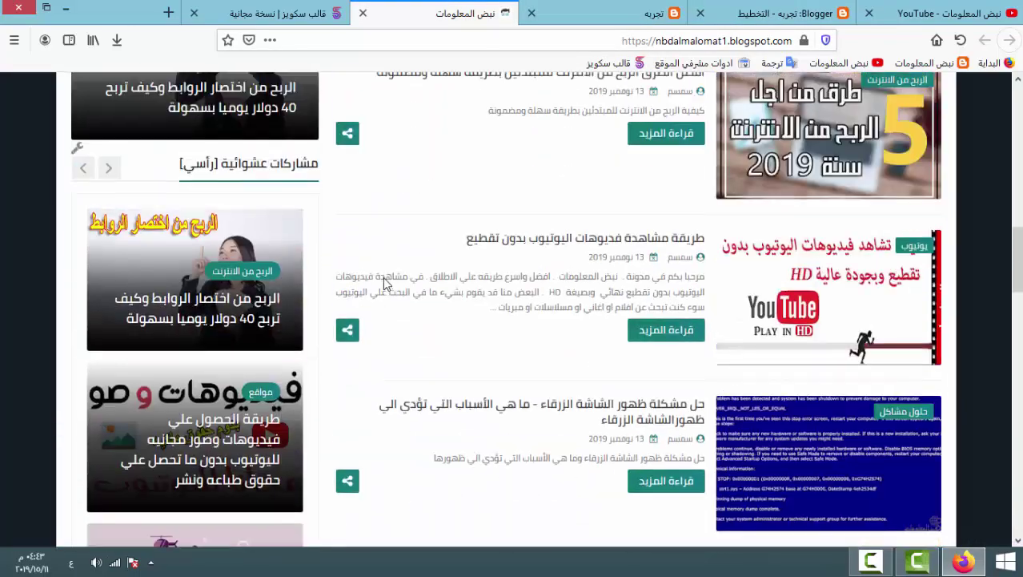
# Close the نبض المعلومات blog page and look over the live page of the تجربه blog.
pyautogui.scroll(10, 599, 234)
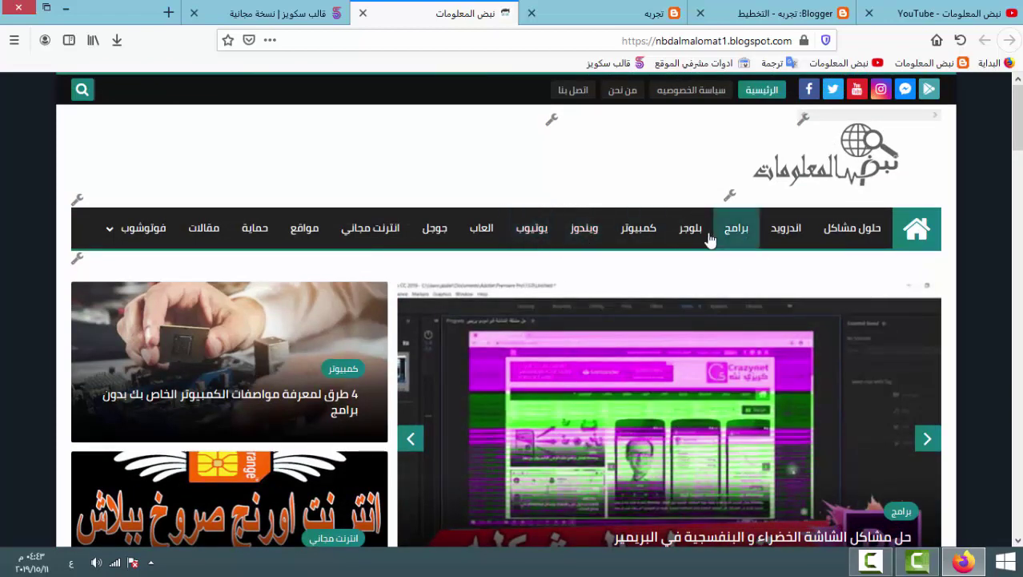
pyautogui.click(362, 14)
pyautogui.scroll(-10, 746, 257)
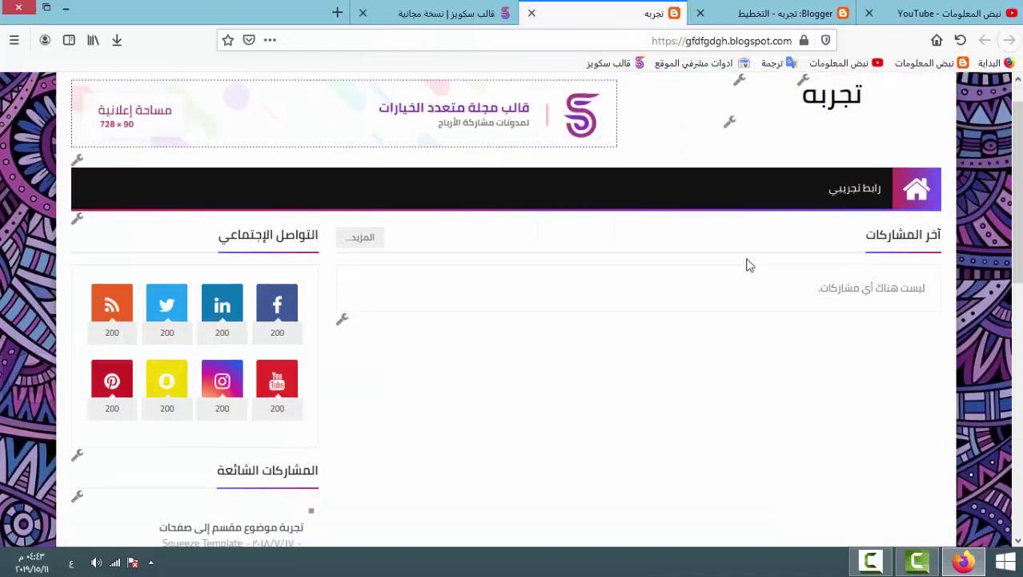
pyautogui.scroll(10, 745, 256)
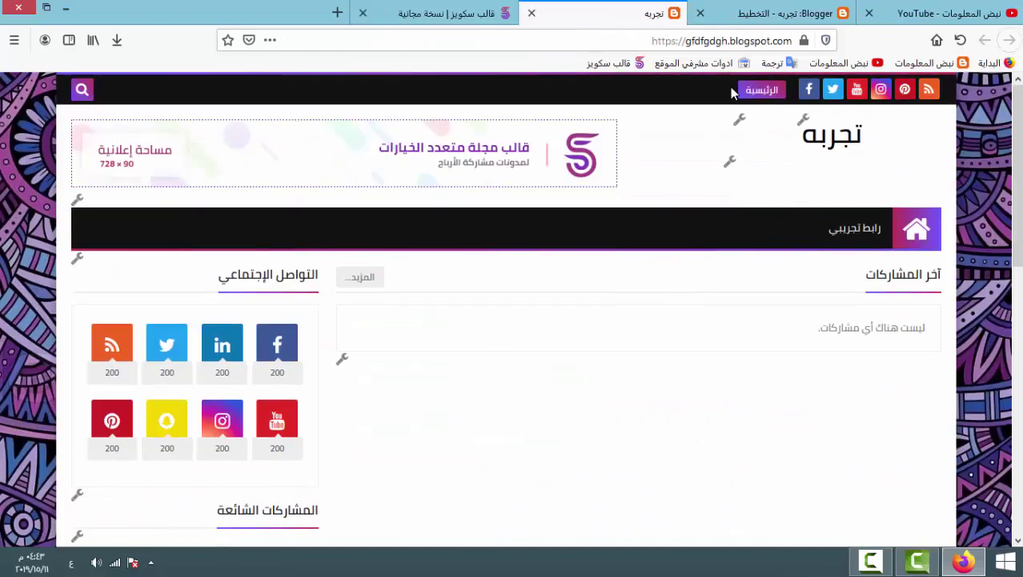
# Open the تجربه blog's list of posts in Blogger and view the live blog in a new tab.
pyautogui.click(765, 14)
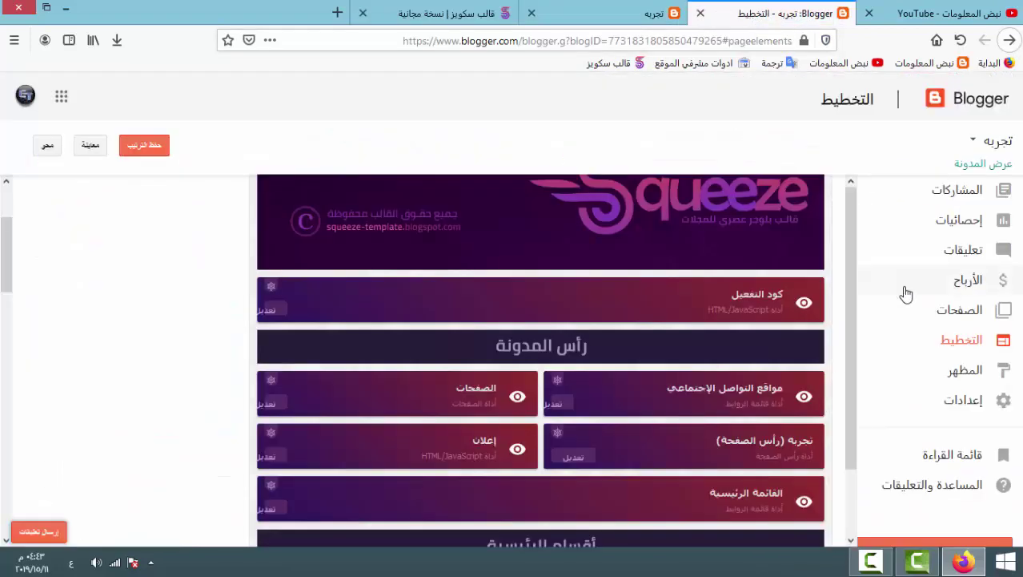
pyautogui.click(925, 188)
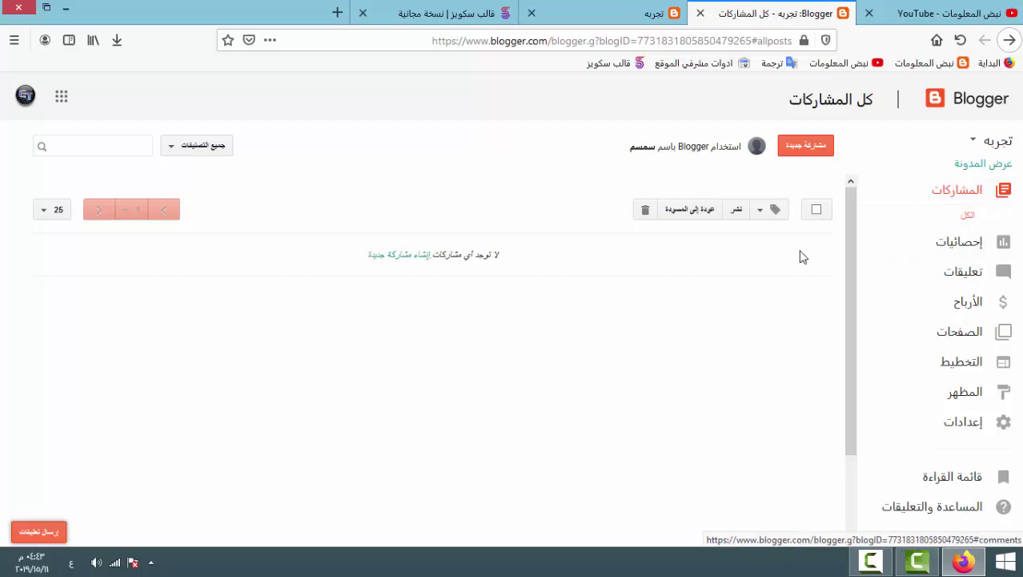
pyautogui.click(987, 169)
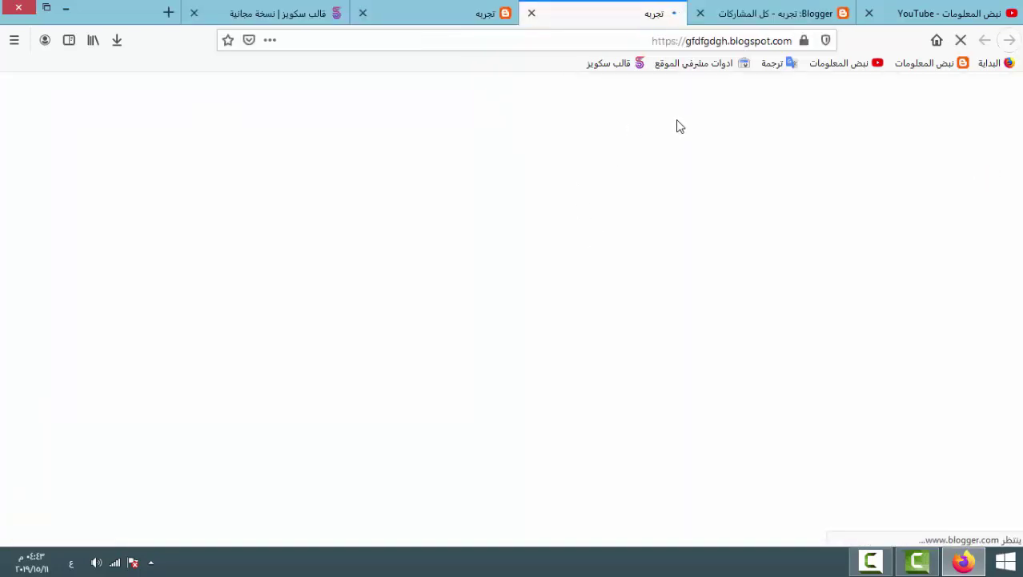
pyautogui.click(477, 16)
pyautogui.click(563, 19)
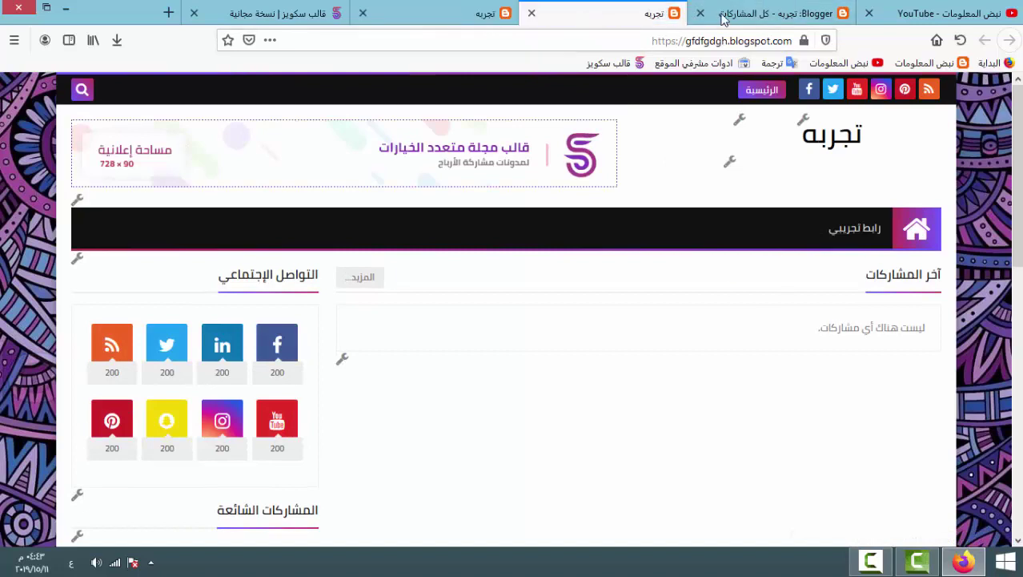
# Return to Blogger, open the search preferences in the تجربه blog's settings and review the crawlers and indexing section.
pyautogui.click(775, 19)
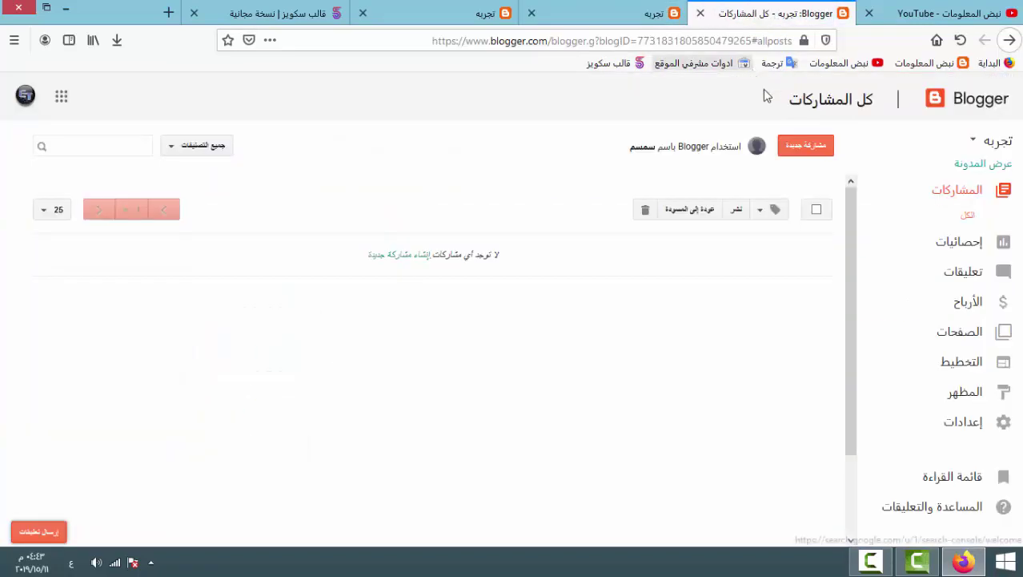
pyautogui.click(965, 421)
pyautogui.click(963, 424)
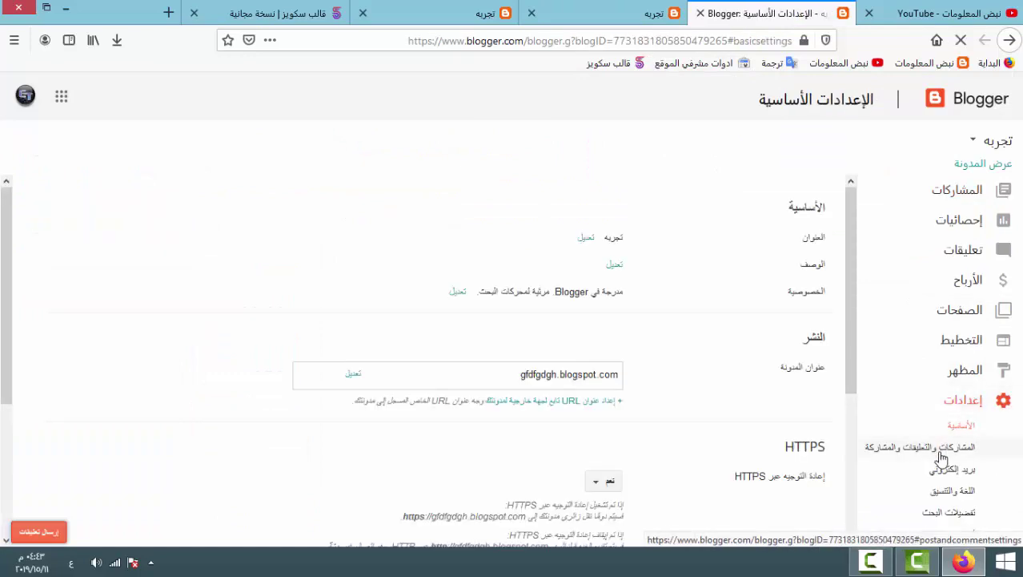
pyautogui.scroll(-3, 854, 436)
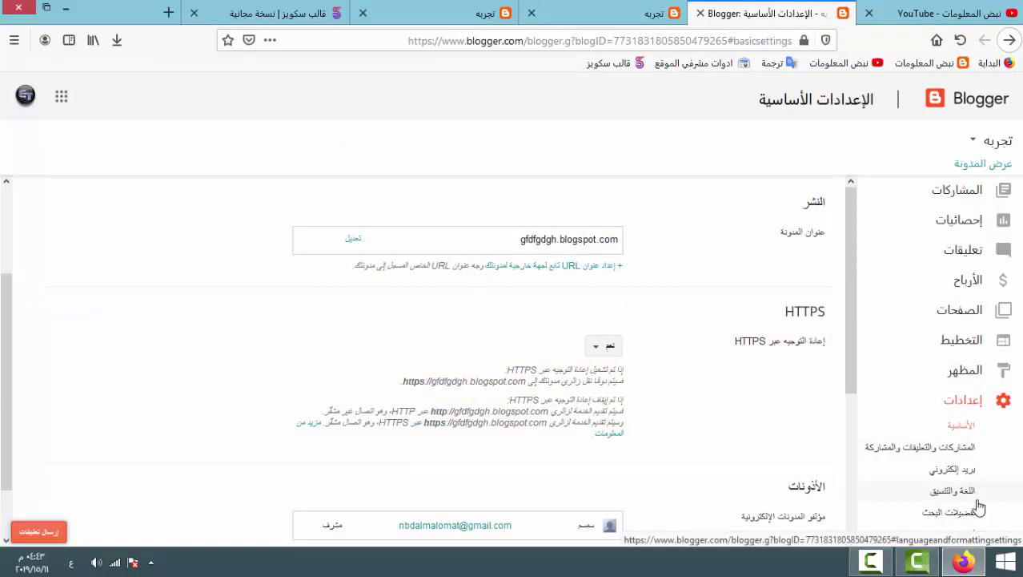
pyautogui.click(941, 380)
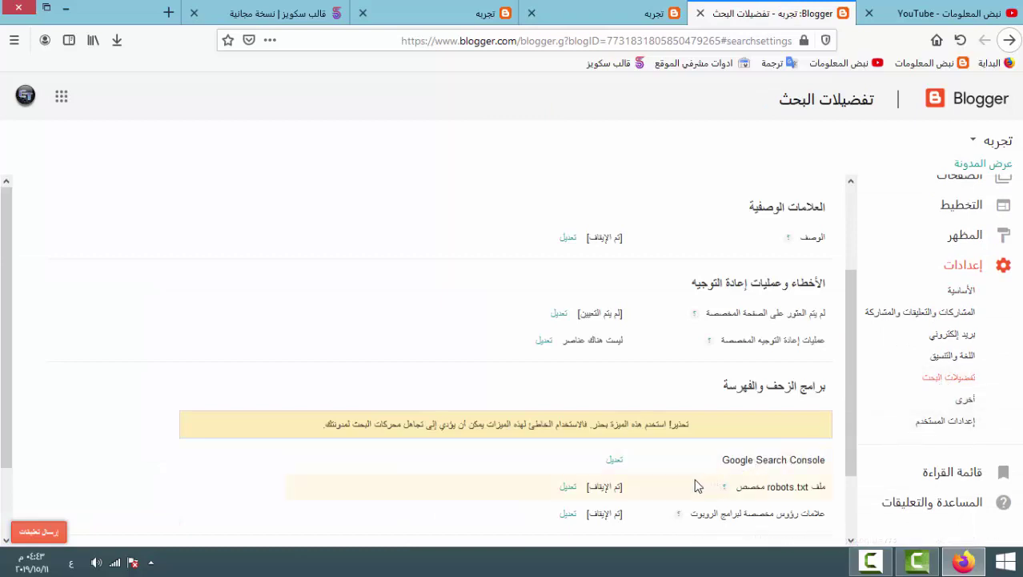
pyautogui.scroll(-2, 708, 480)
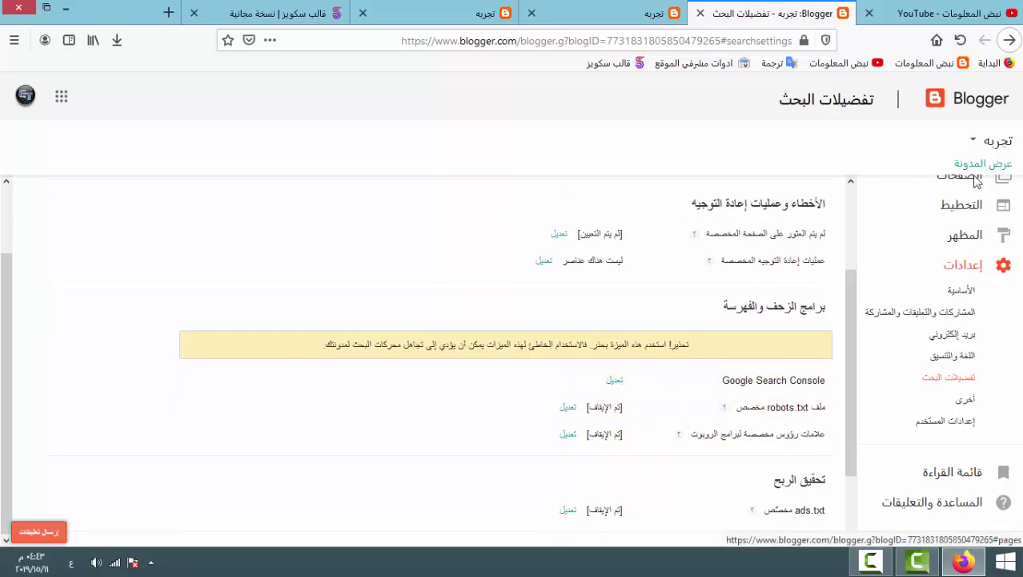
pyautogui.scroll(3, 945, 240)
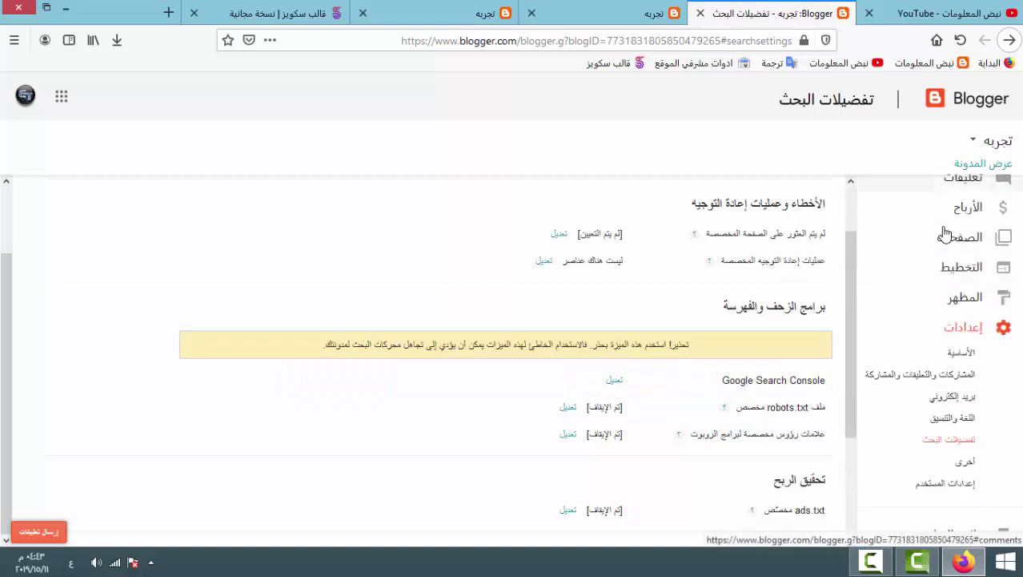
# Switch to the نبض المعلومات blog in Blogger and examine its Google Search Console, robots.txt and robots header tag settings.
pyautogui.click(976, 142)
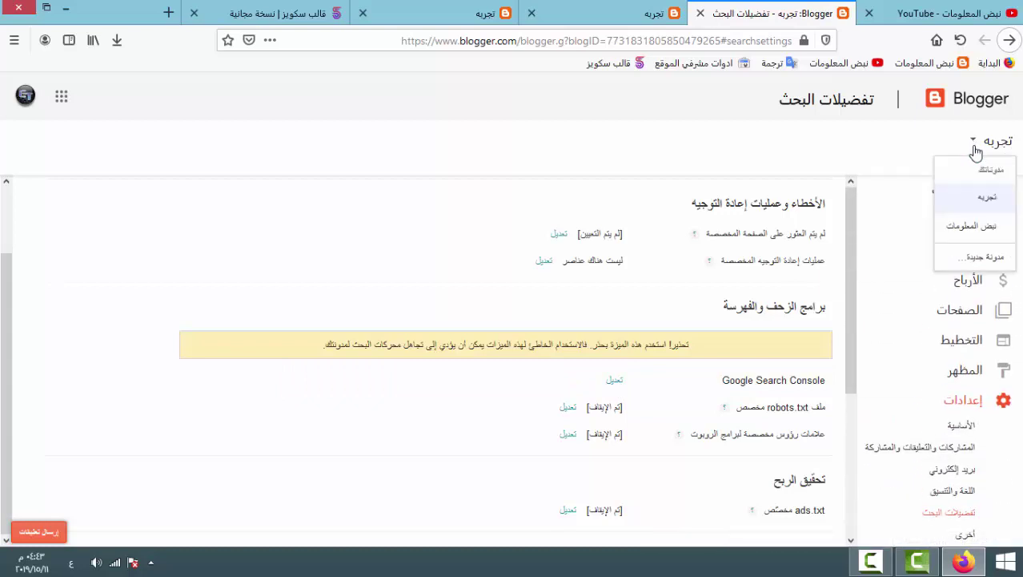
pyautogui.click(972, 227)
pyautogui.click(458, 280)
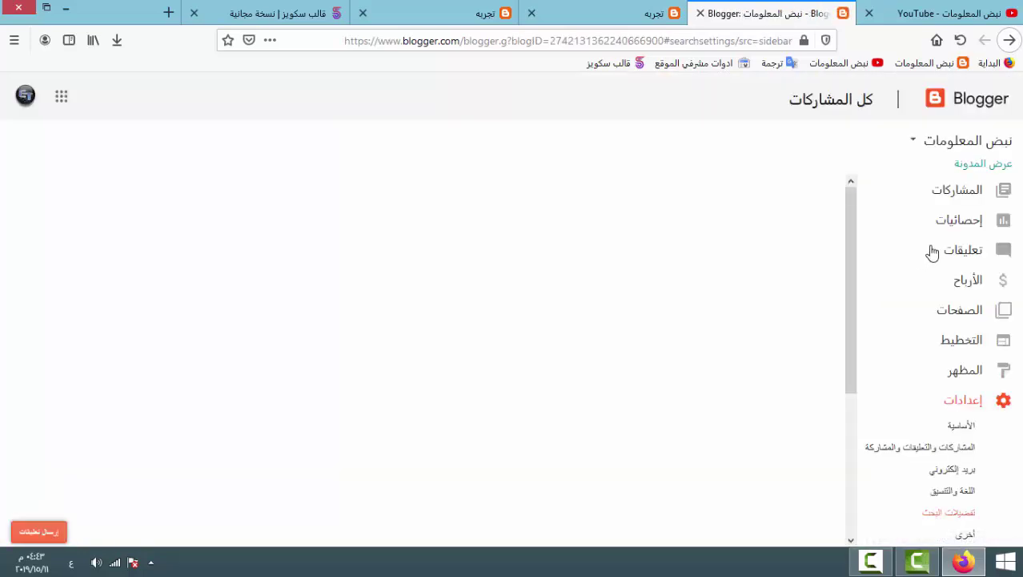
pyautogui.scroll(-2, 946, 388)
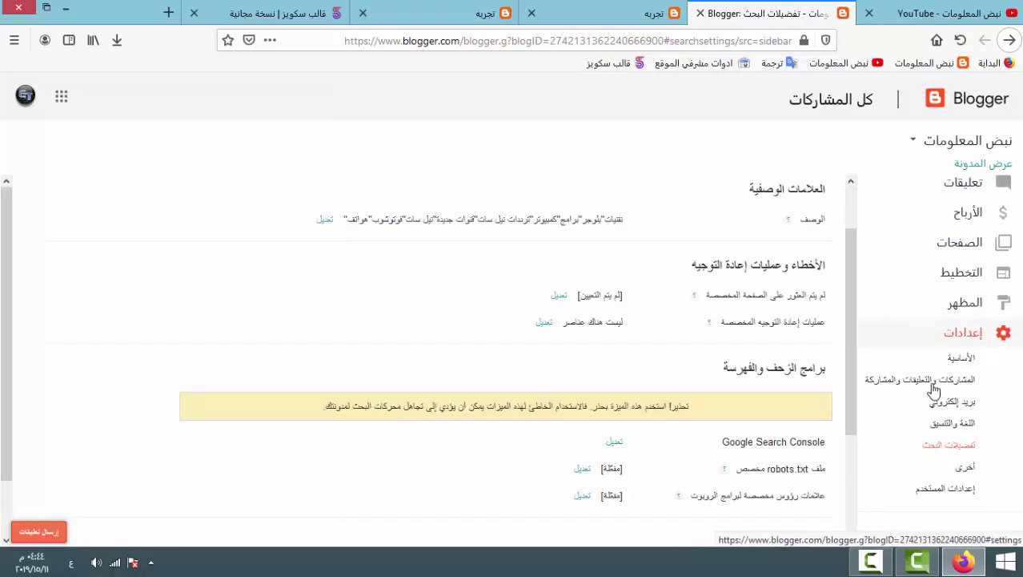
pyautogui.scroll(-2, 566, 445)
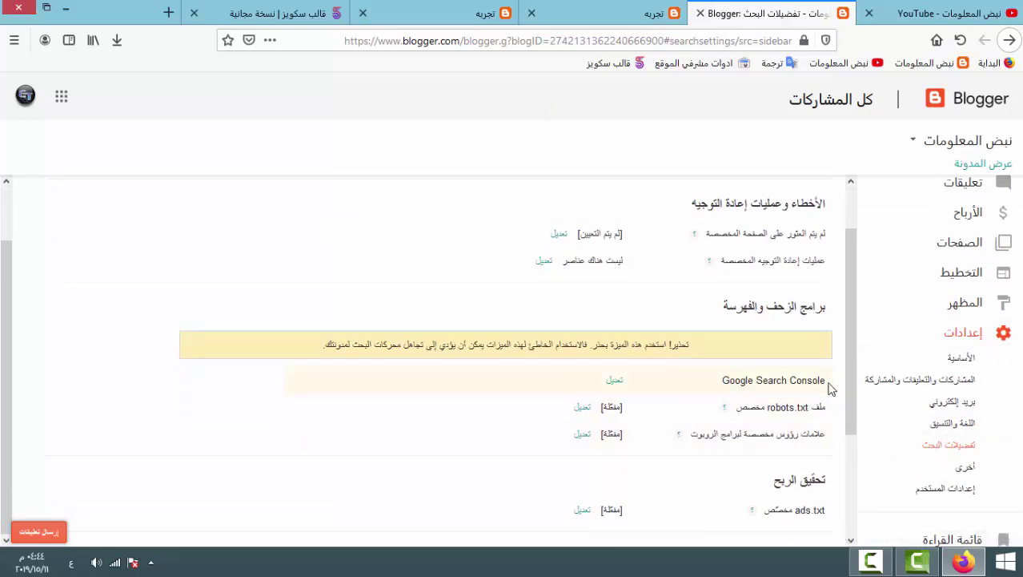
pyautogui.moveTo(830, 389); pyautogui.dragTo(748, 383)
pyautogui.click(718, 389)
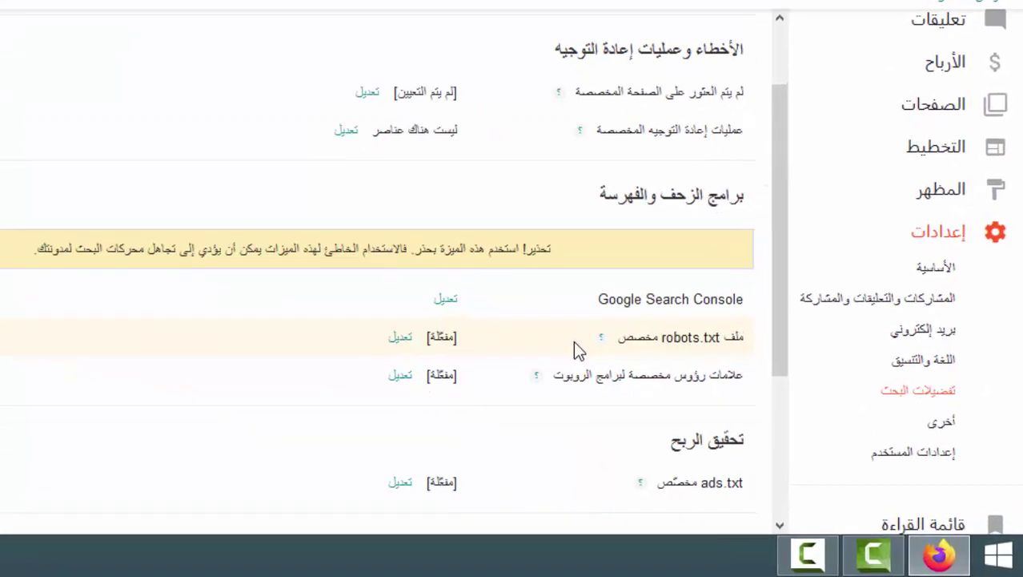
pyautogui.moveTo(576, 350); pyautogui.dragTo(734, 331)
pyautogui.click(753, 319)
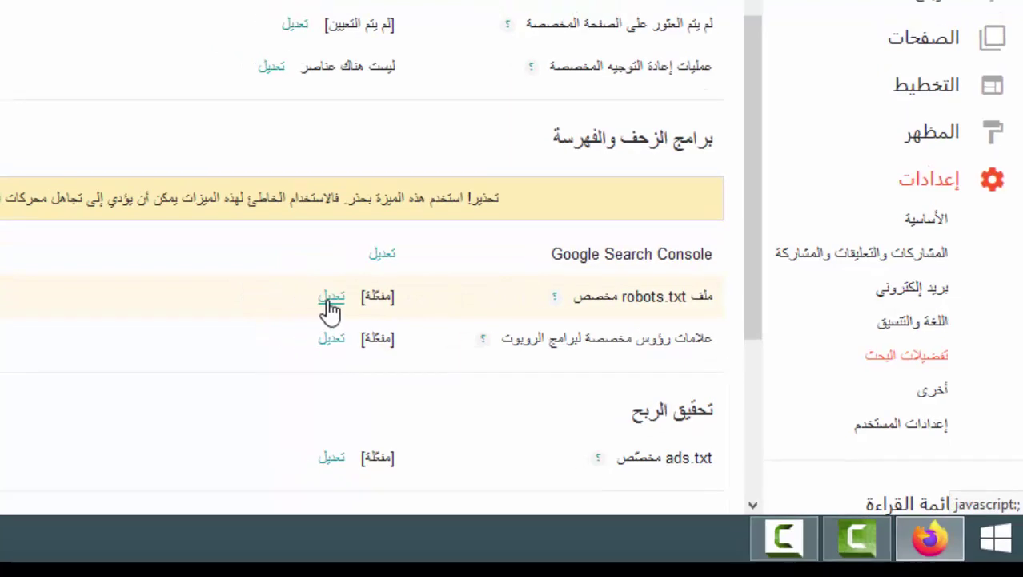
# Open the custom robots.txt setting of the نبض المعلومات blog and look through its content.
pyautogui.click(330, 297)
pyautogui.scroll(-3, 413, 257)
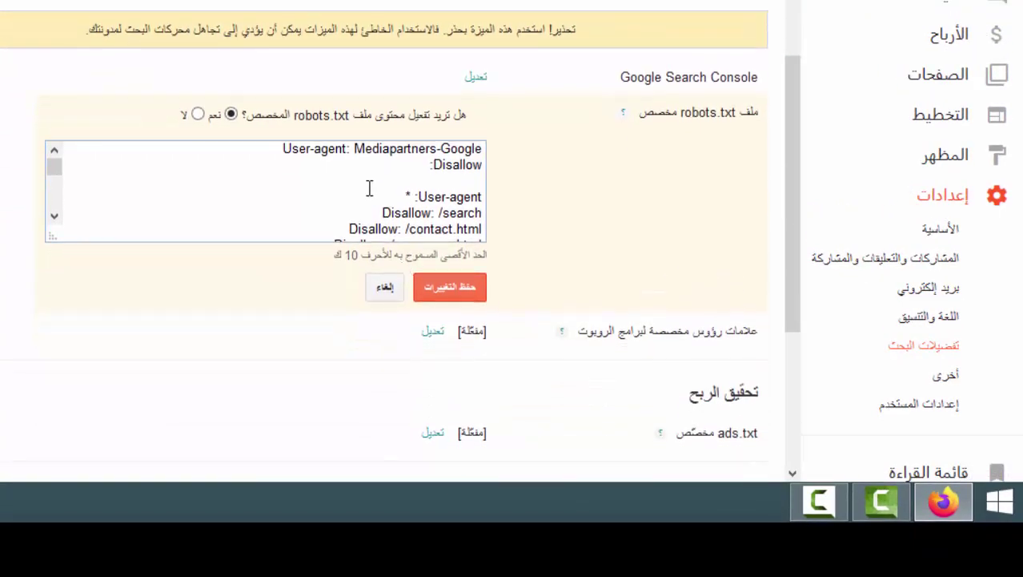
pyautogui.scroll(-5, 370, 188)
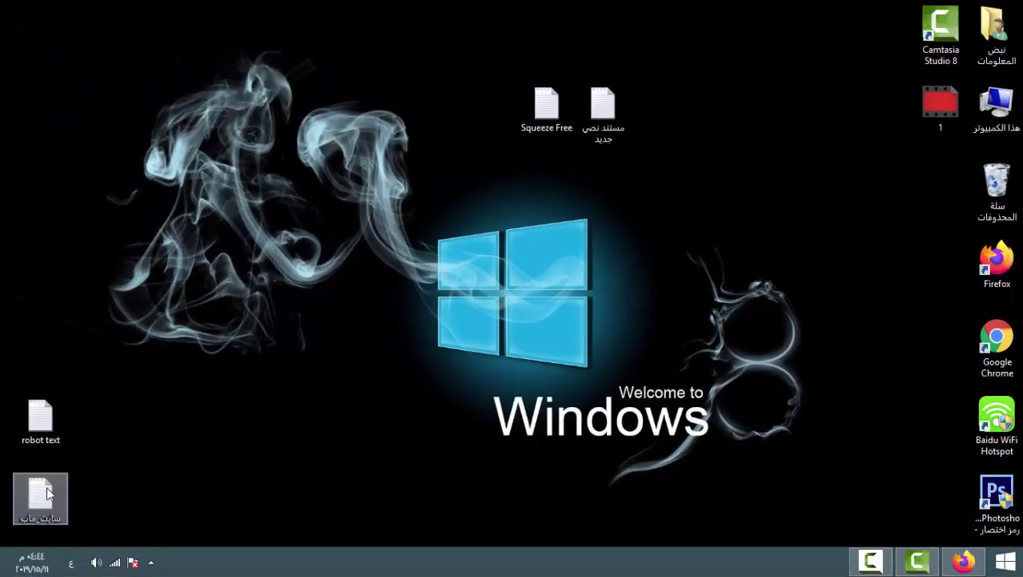
# Open the robot text file from the desktop and delete the extra slash before atom.xml in its Sitemap line.
pyautogui.doubleClick(40, 418)
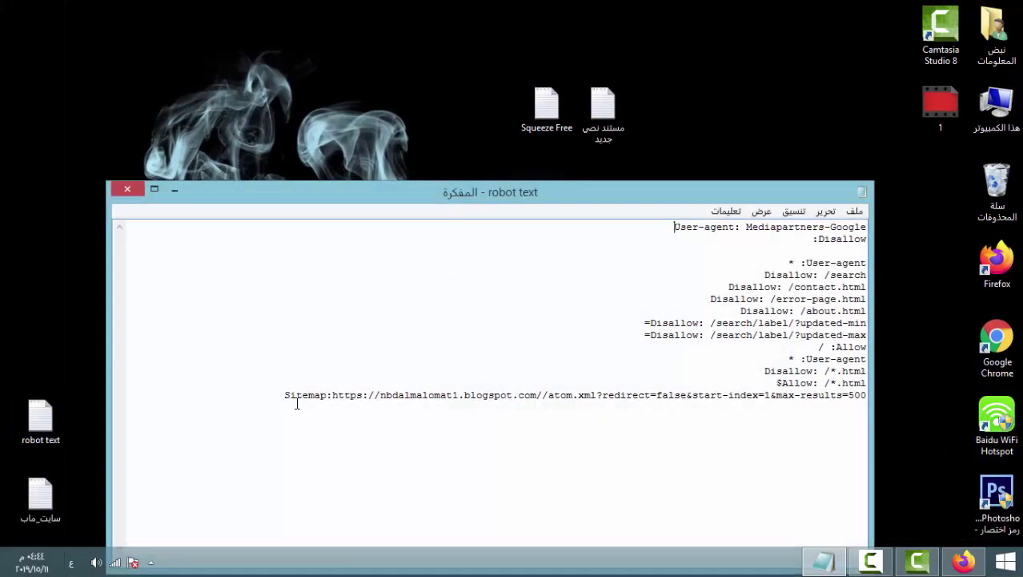
pyautogui.moveTo(281, 395); pyautogui.dragTo(669, 231)
pyautogui.click(668, 234)
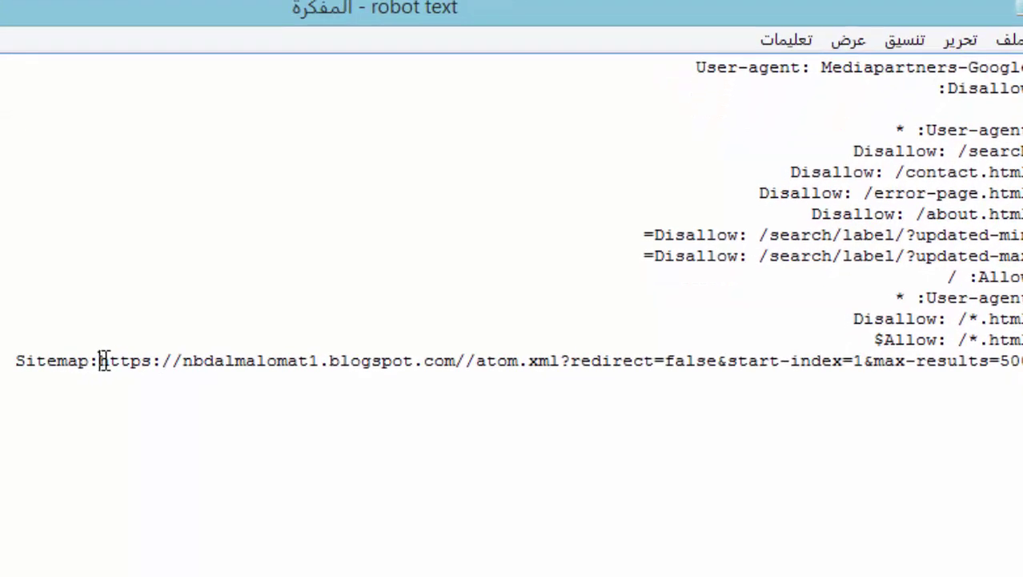
pyautogui.moveTo(103, 361); pyautogui.dragTo(469, 366)
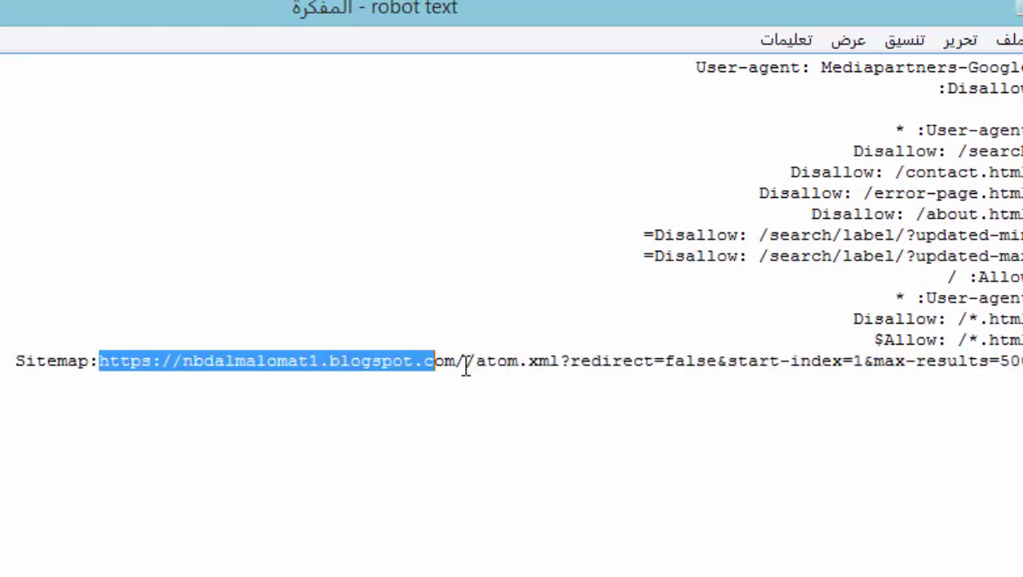
pyautogui.click(467, 368)
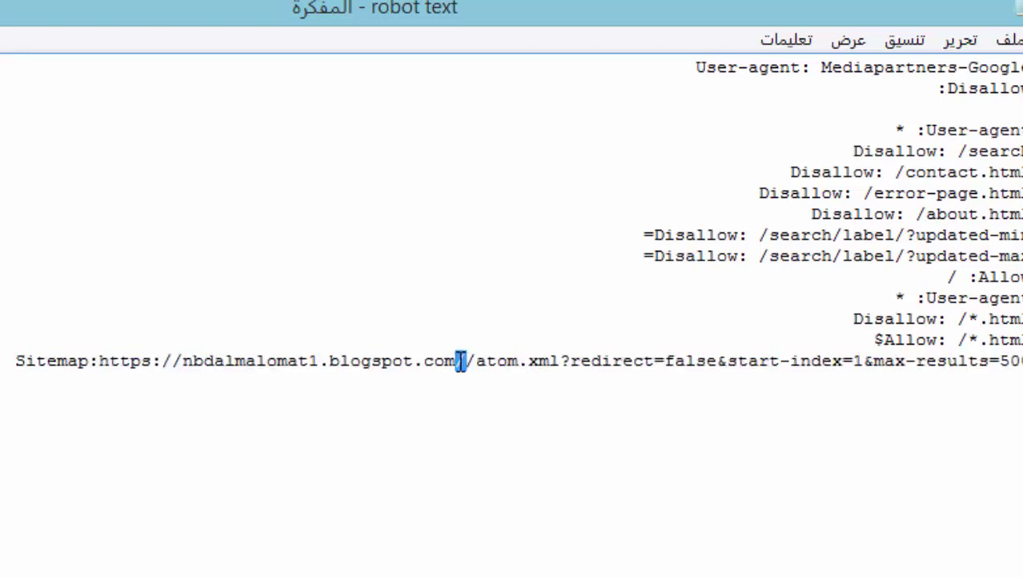
pyautogui.press('BackSpace')
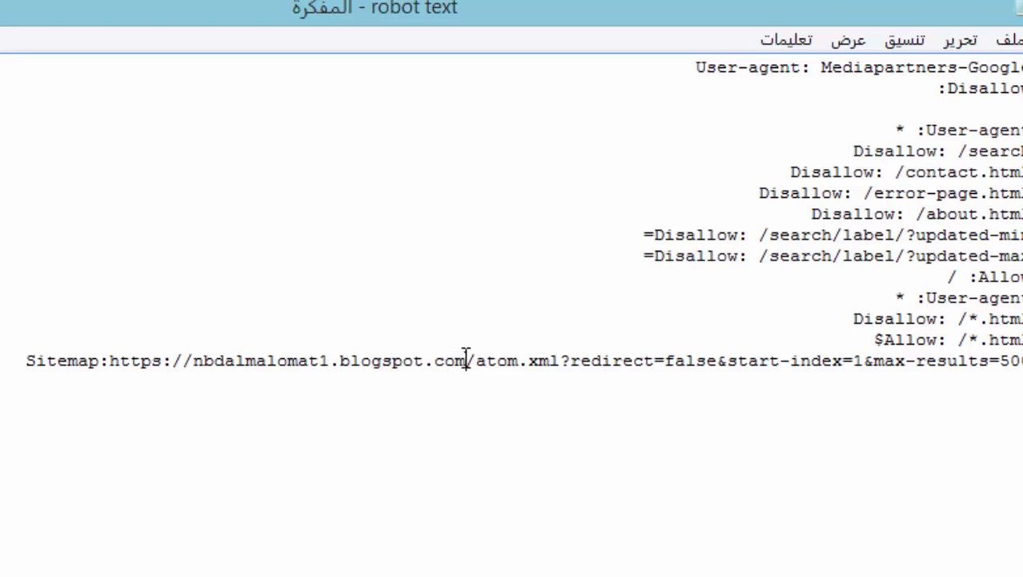
pyautogui.moveTo(466, 358); pyautogui.dragTo(117, 369)
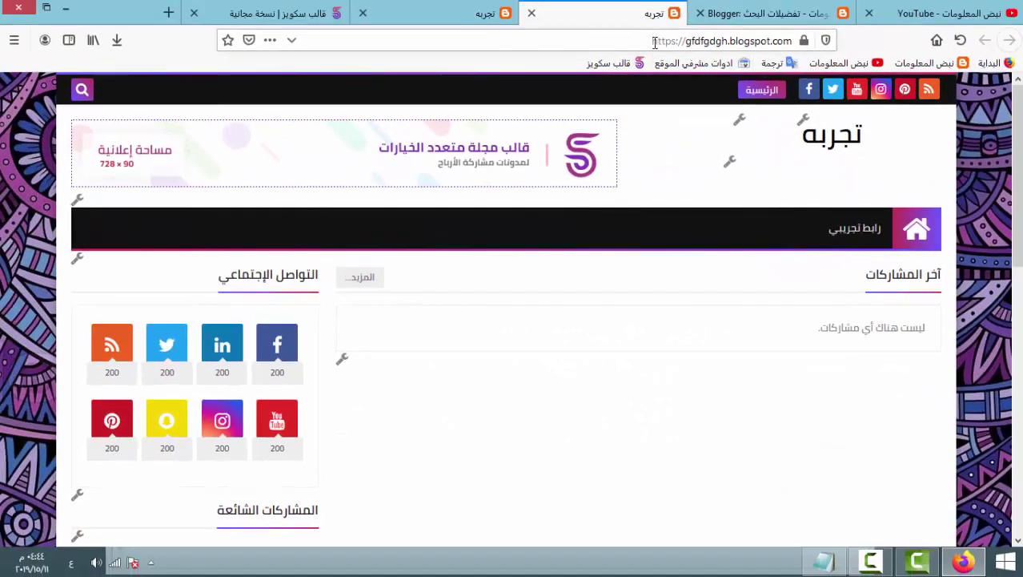
pyautogui.click(789, 41)
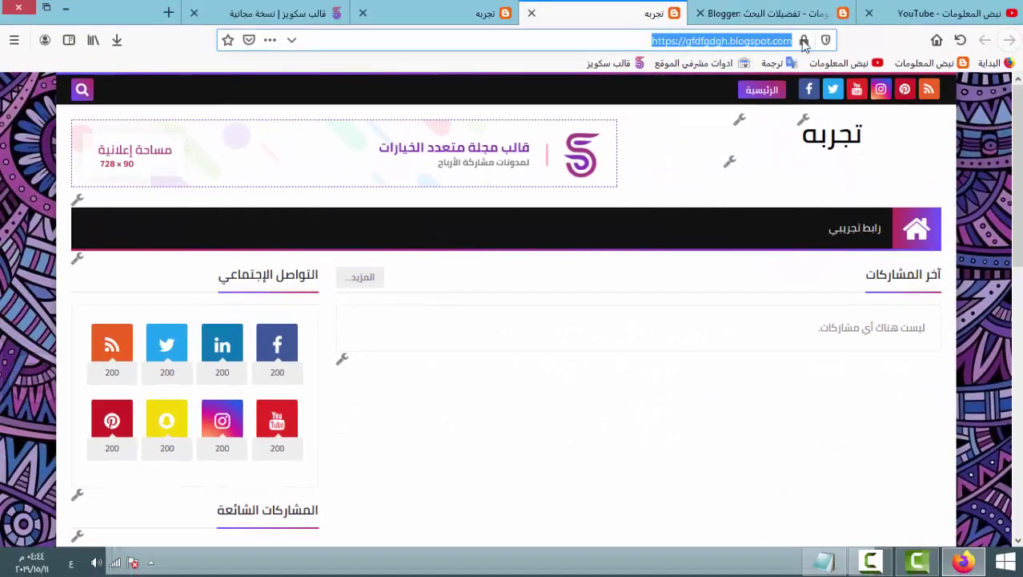
pyautogui.rightClick(693, 45)
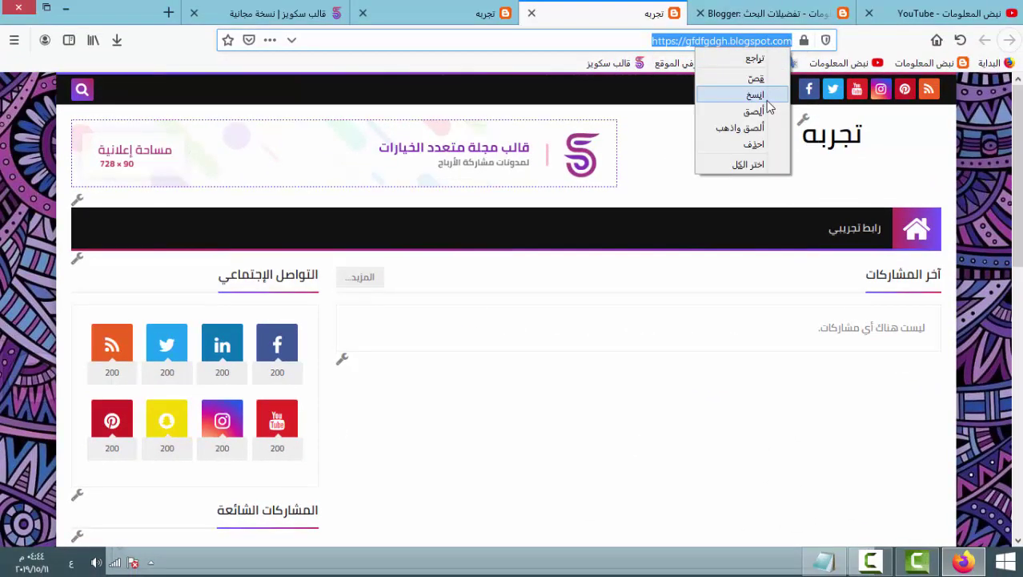
pyautogui.click(704, 92)
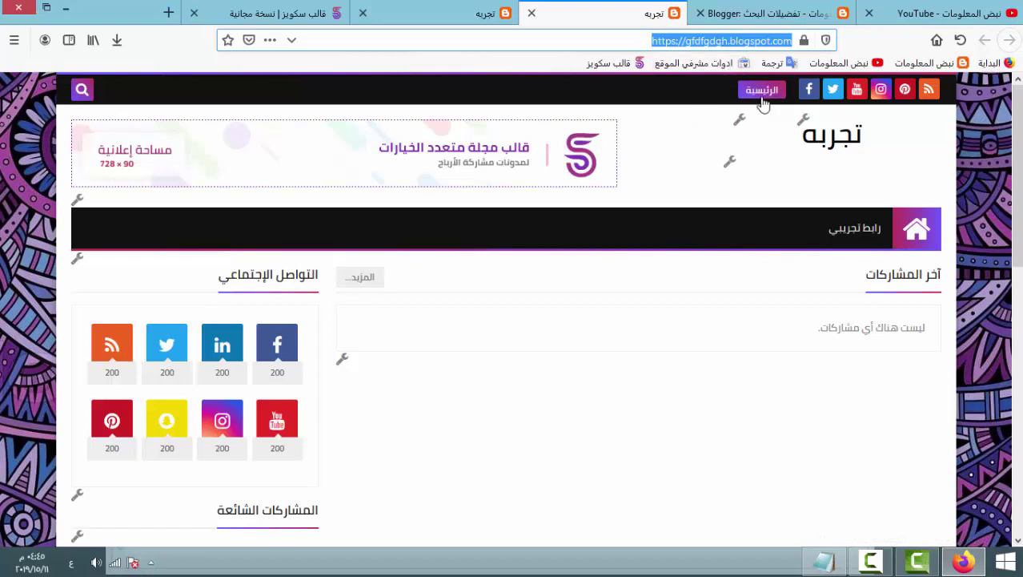
pyautogui.click(824, 562)
pyautogui.rightClick(467, 397)
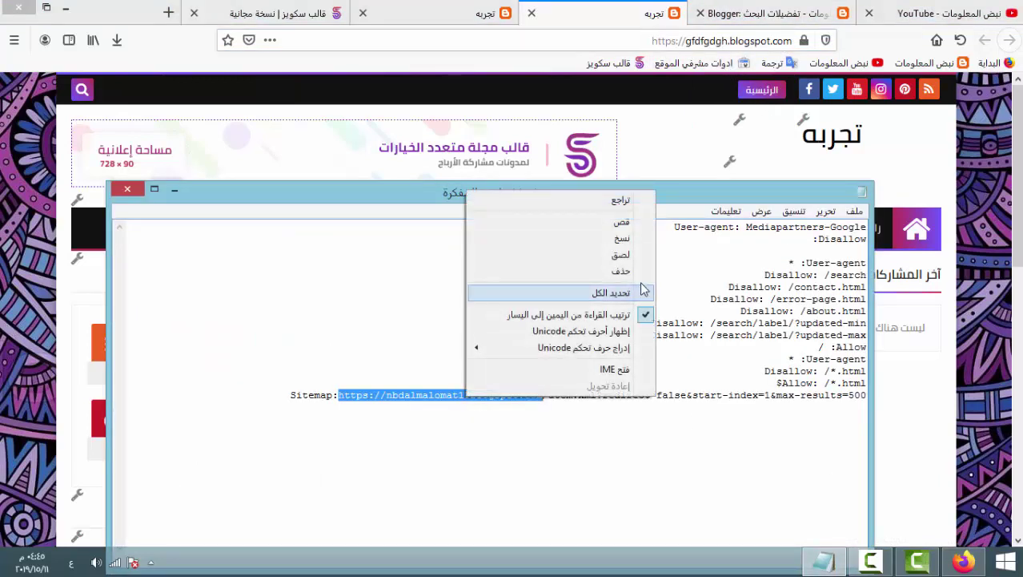
pyautogui.click(610, 255)
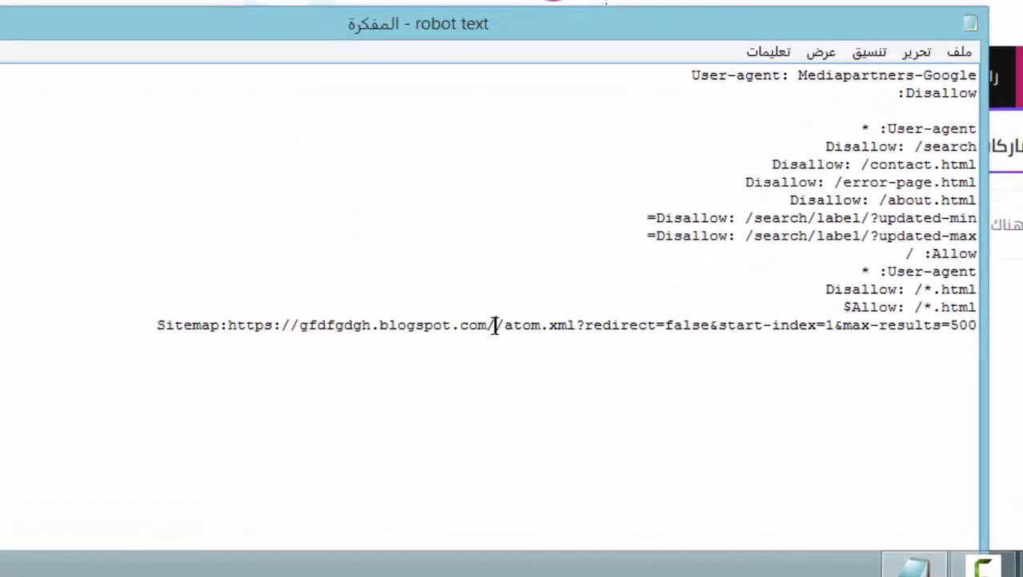
pyautogui.moveTo(494, 326); pyautogui.dragTo(489, 326)
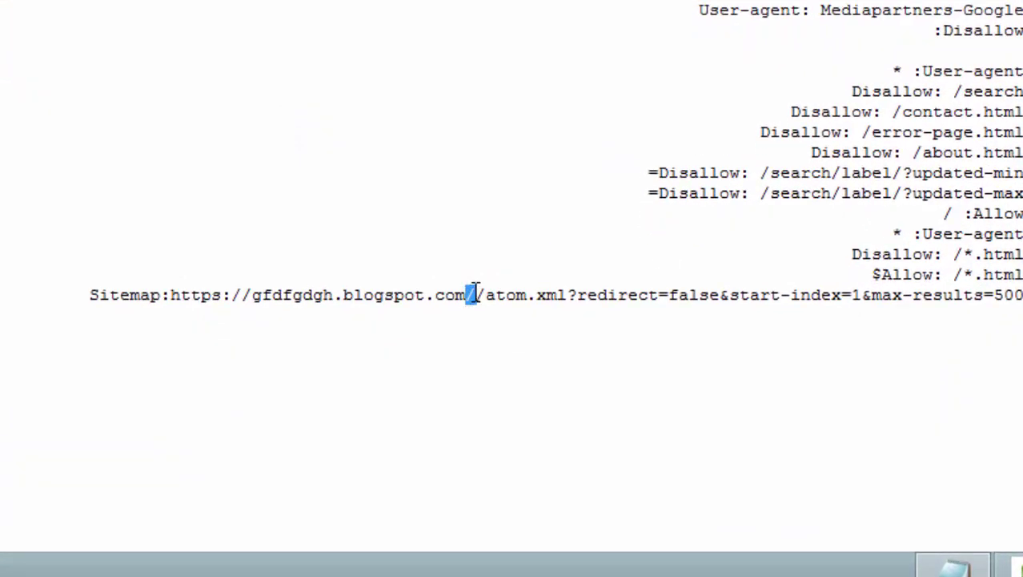
pyautogui.press('BackSpace')
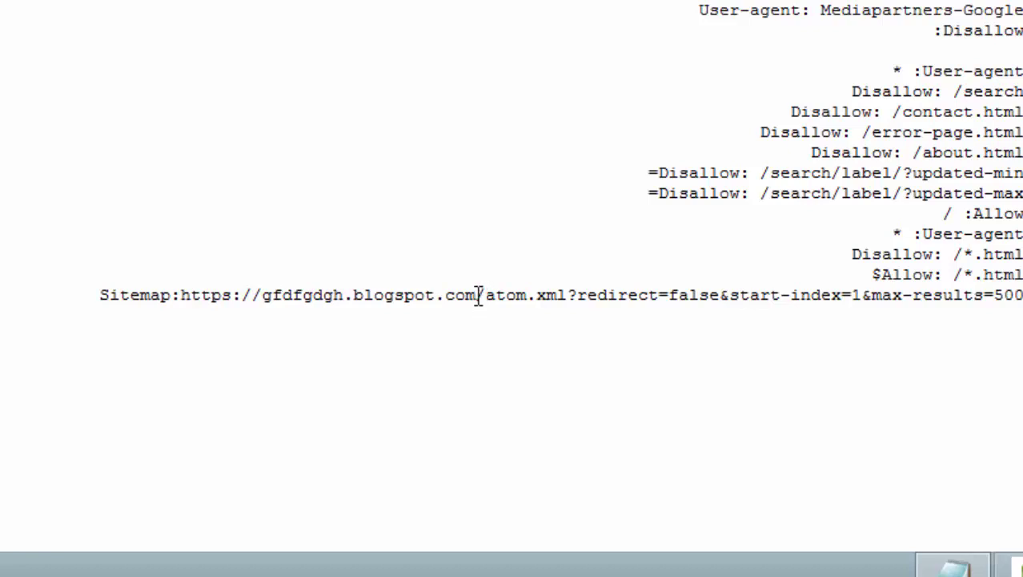
# Select the entire content of the robot text file, from the first User-agent line to the Sitemap line, and copy it.
pyautogui.moveTo(97, 298); pyautogui.dragTo(983, 10)
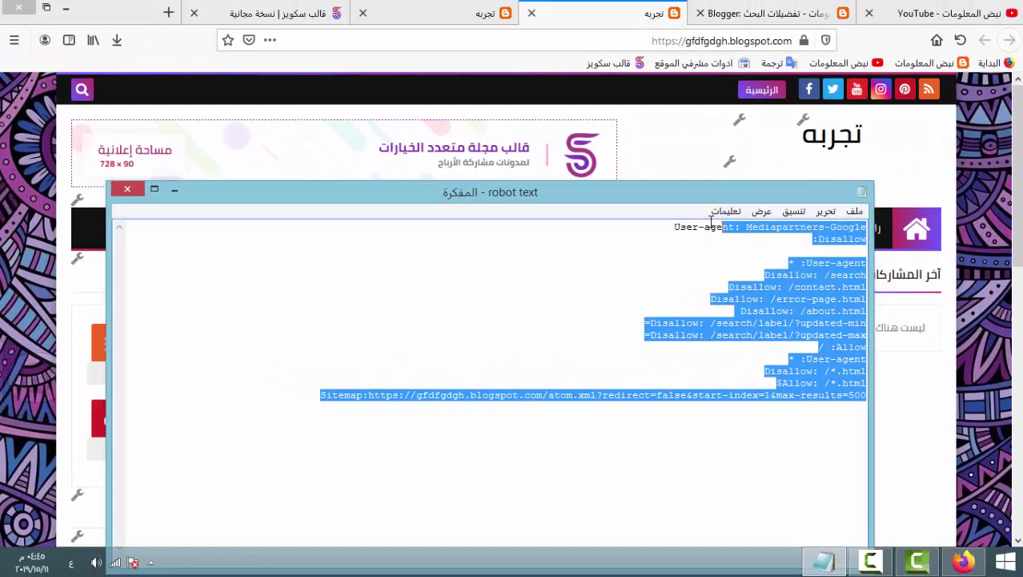
pyautogui.moveTo(711, 222); pyautogui.dragTo(668, 226)
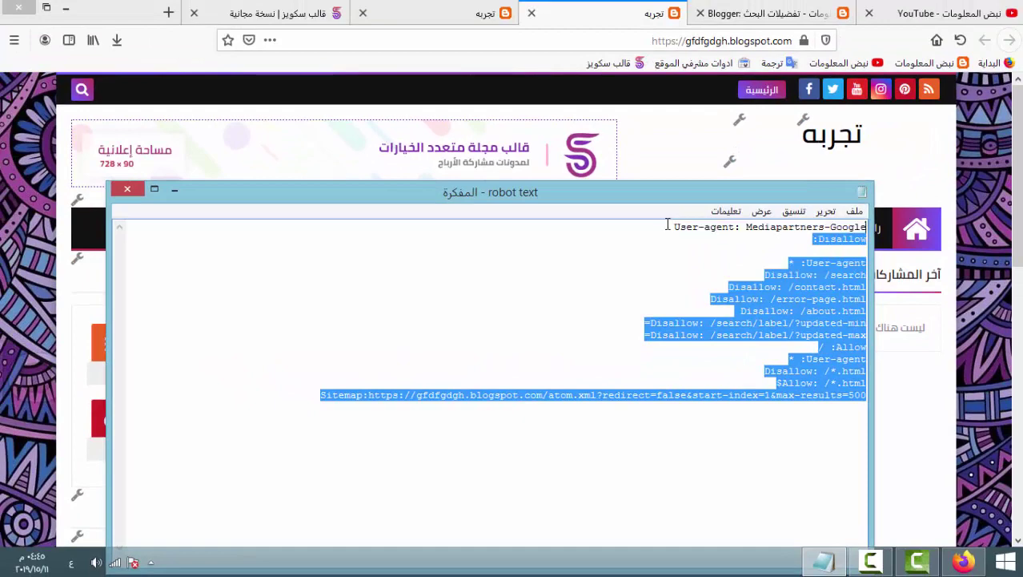
pyautogui.rightClick(673, 280)
pyautogui.click(791, 388)
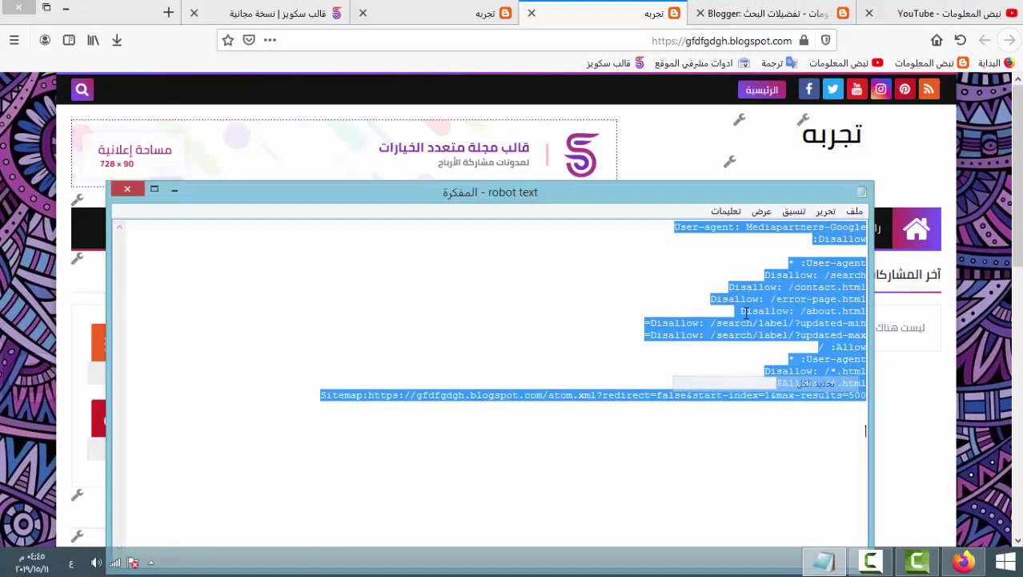
pyautogui.rightClick(748, 313)
pyautogui.click(895, 358)
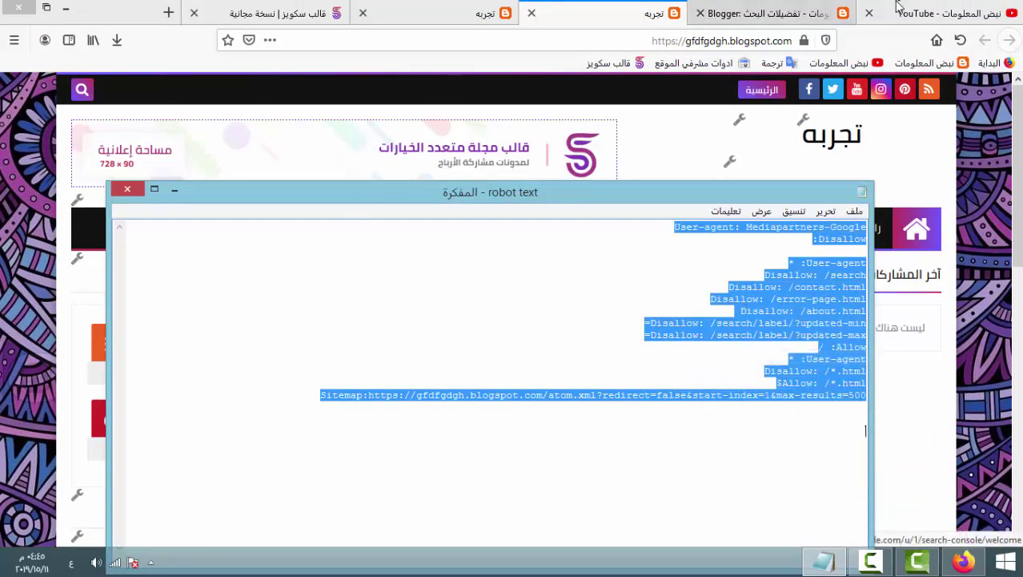
# In the نبض المعلومات blog's search preferences, clear the custom robots.txt content and paste in the text copied from the robot text file.
pyautogui.click(769, 13)
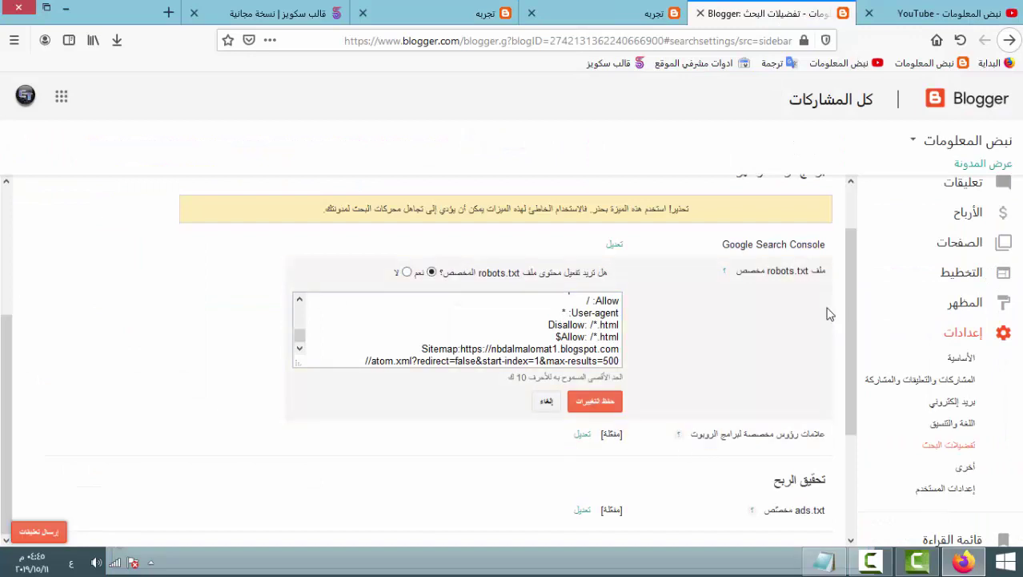
pyautogui.scroll(5, 539, 321)
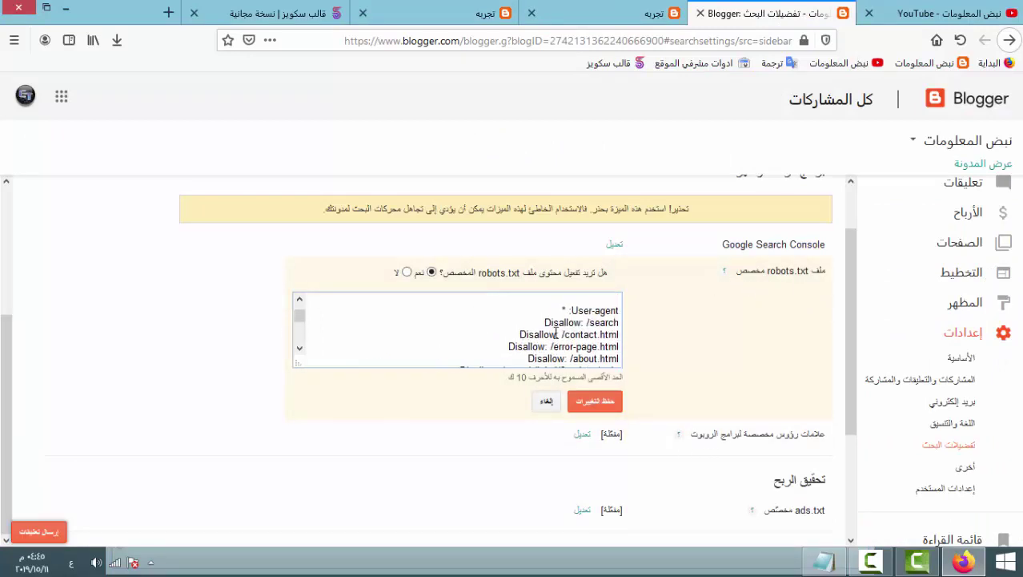
pyautogui.moveTo(621, 298); pyautogui.dragTo(638, 385)
pyautogui.press('Delete')
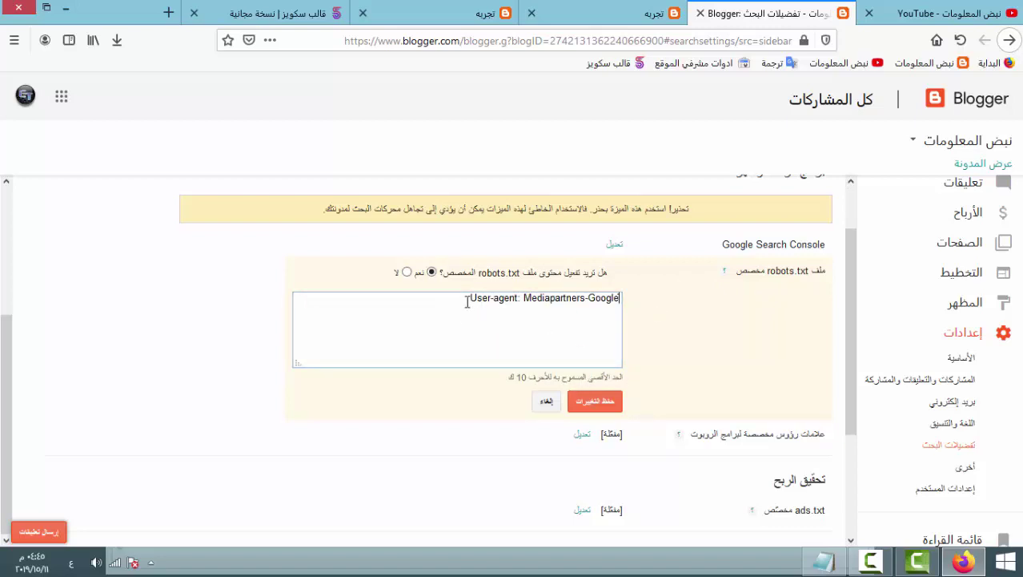
pyautogui.moveTo(467, 301); pyautogui.dragTo(487, 299)
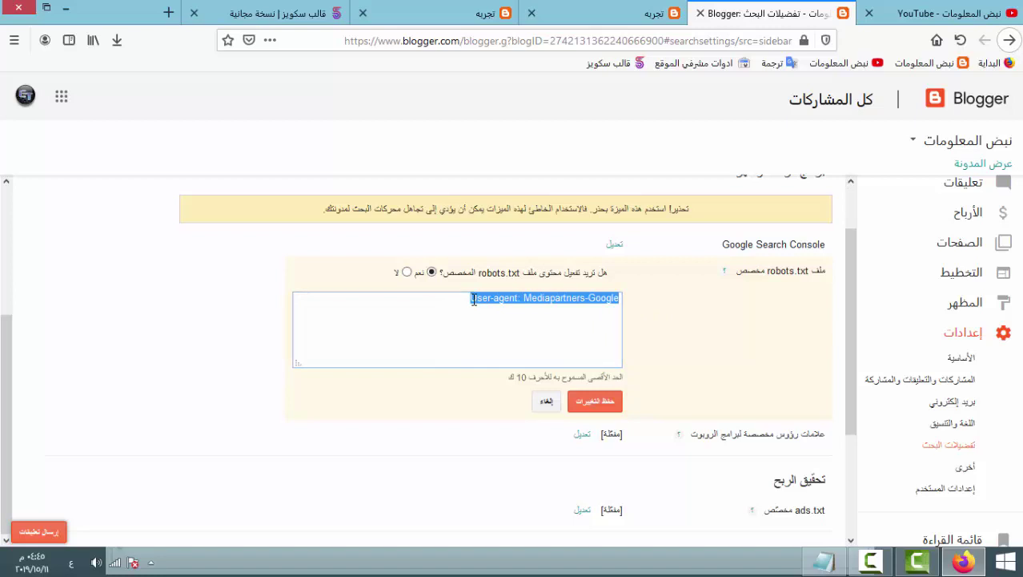
pyautogui.press('Delete')
pyautogui.rightClick(506, 318)
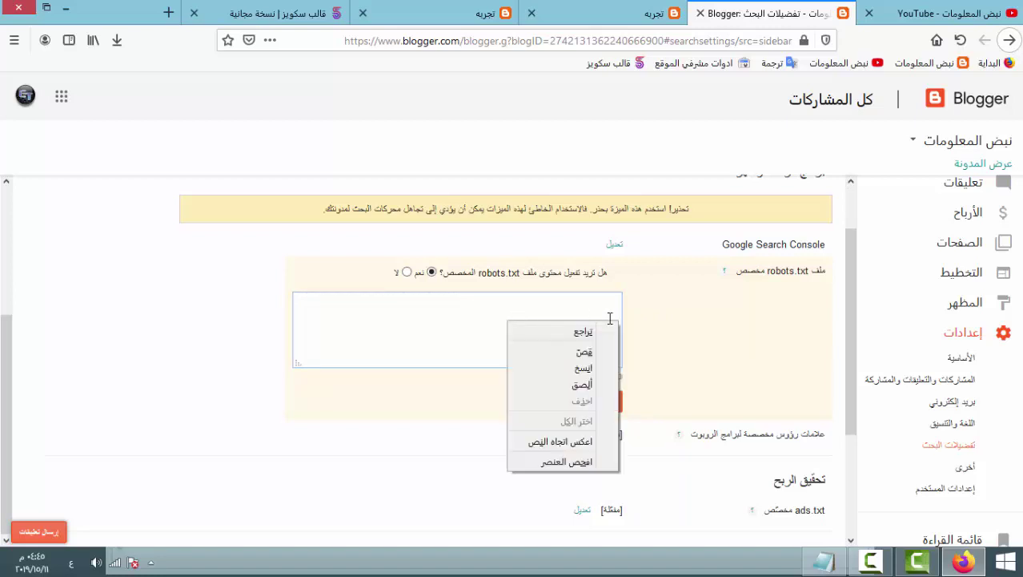
pyautogui.click(553, 390)
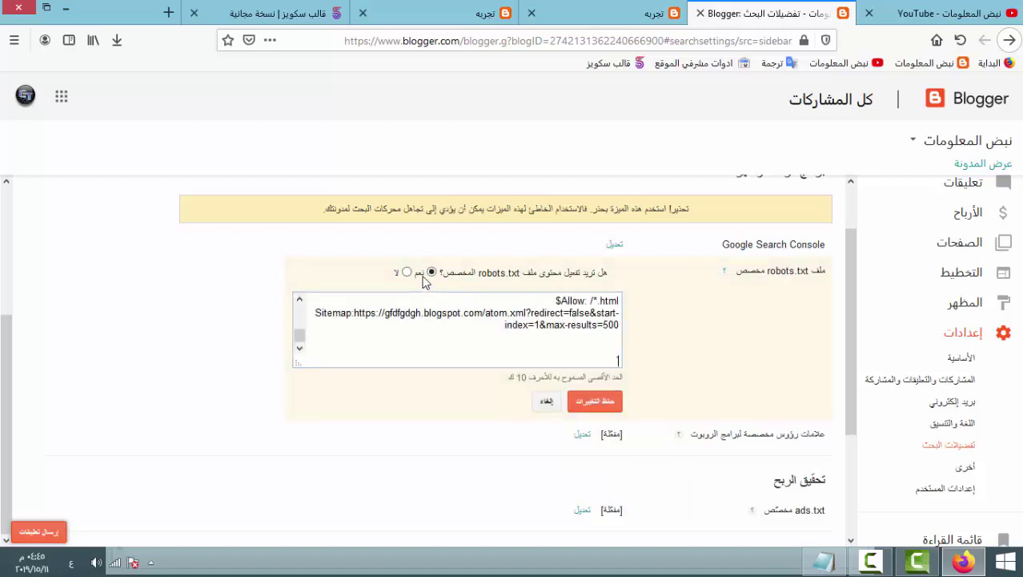
# Keep custom robots.txt content enabled with نعم, look through the pasted rules and save the changes.
pyautogui.click(407, 273)
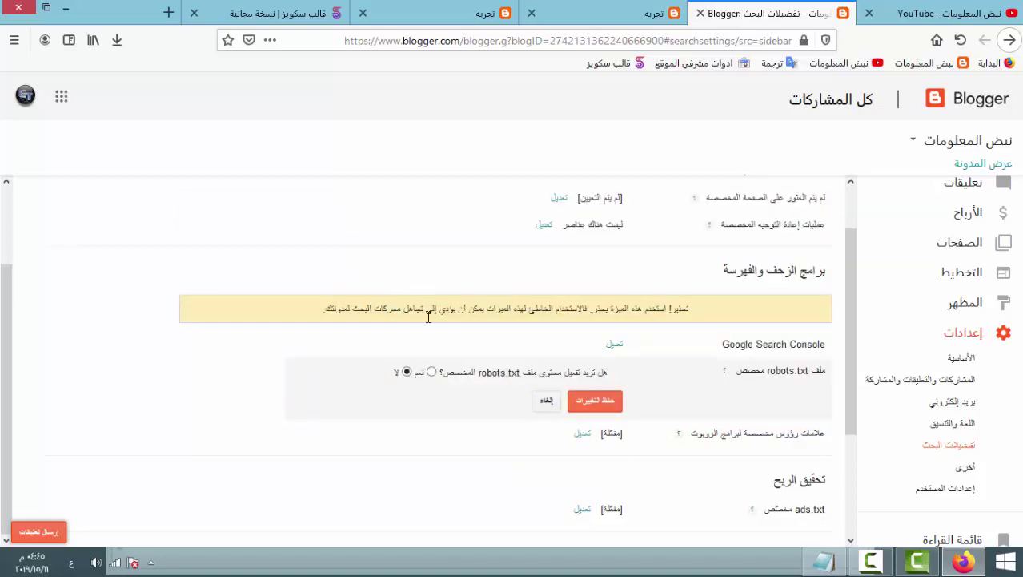
pyautogui.click(432, 373)
pyautogui.scroll(-3, 561, 336)
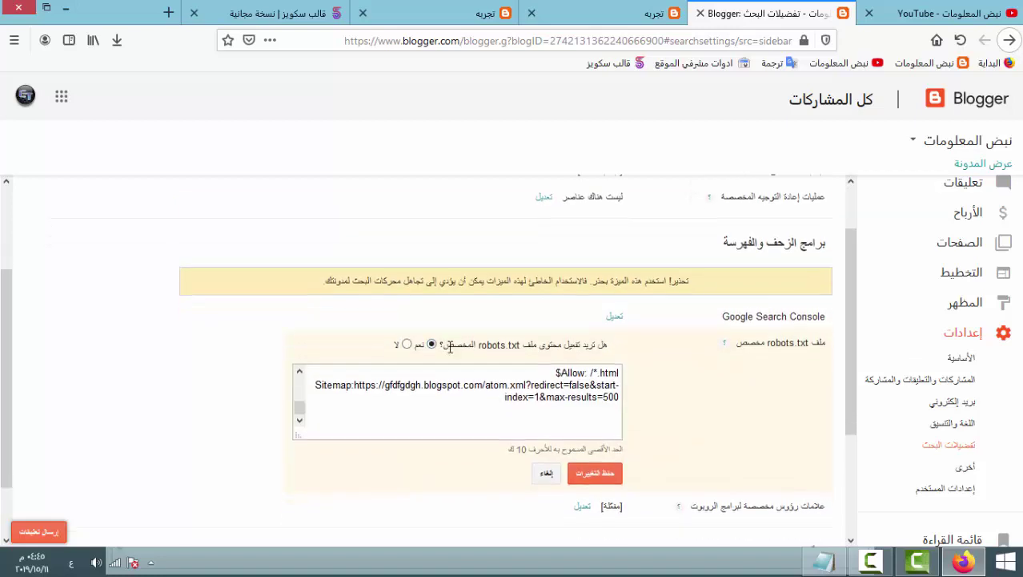
pyautogui.moveTo(619, 325); pyautogui.dragTo(466, 279)
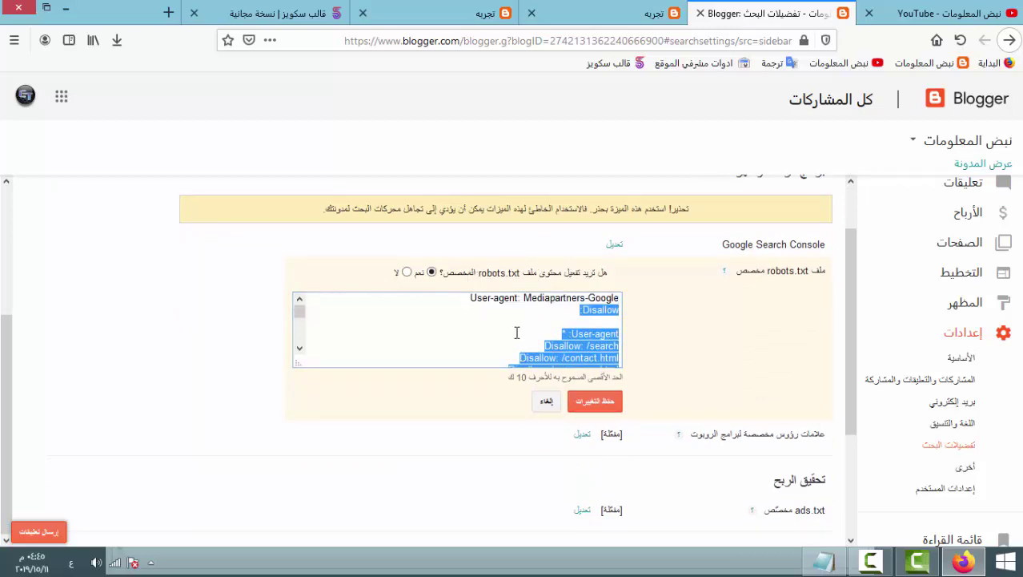
pyautogui.scroll(-5, 517, 333)
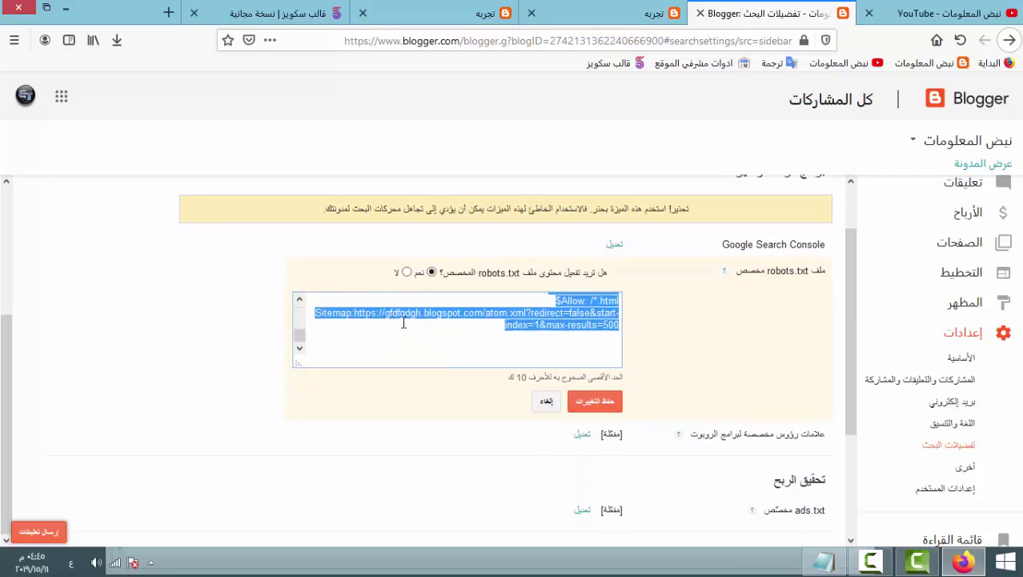
pyautogui.scroll(5, 497, 326)
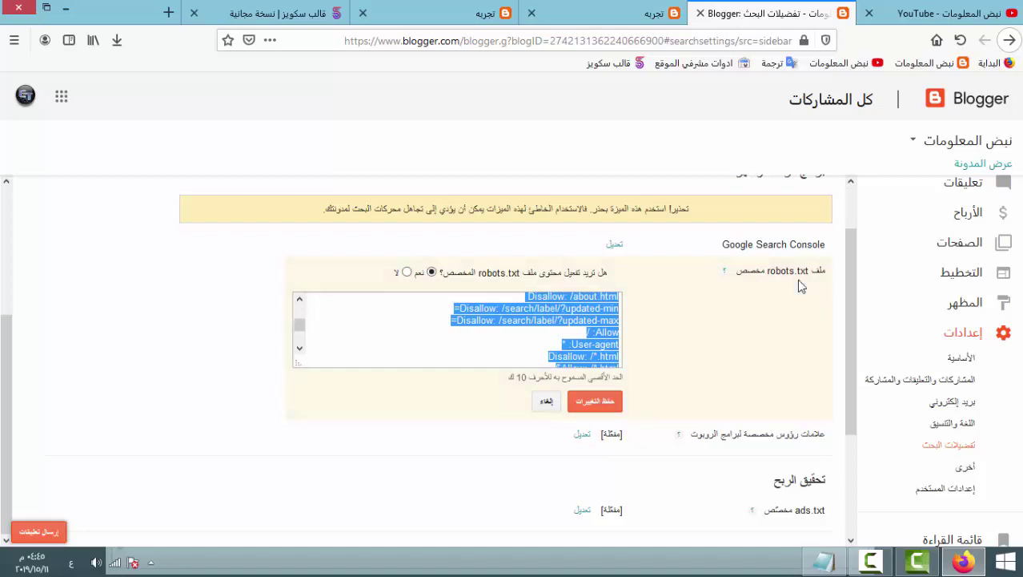
pyautogui.click(835, 240)
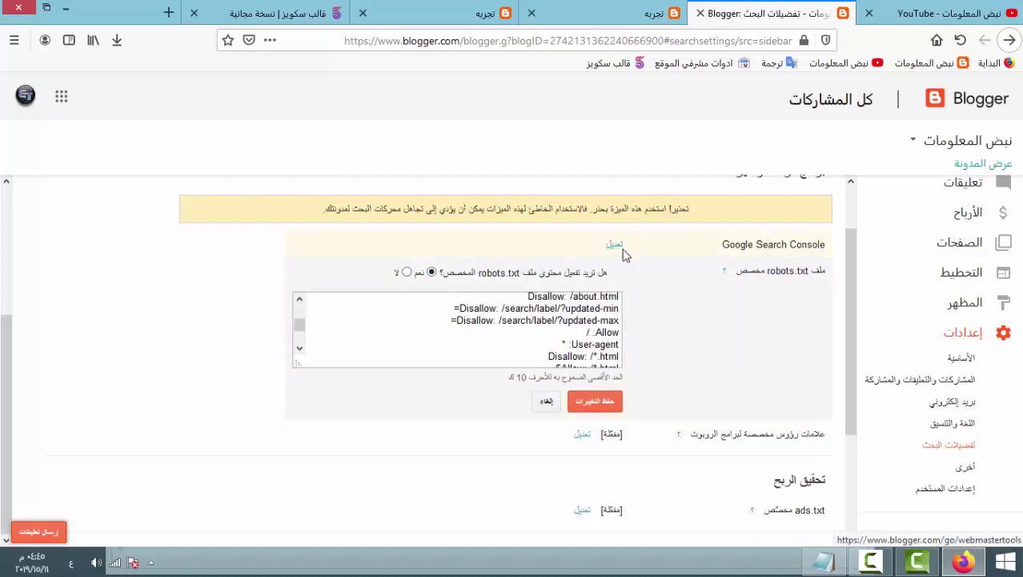
pyautogui.click(572, 405)
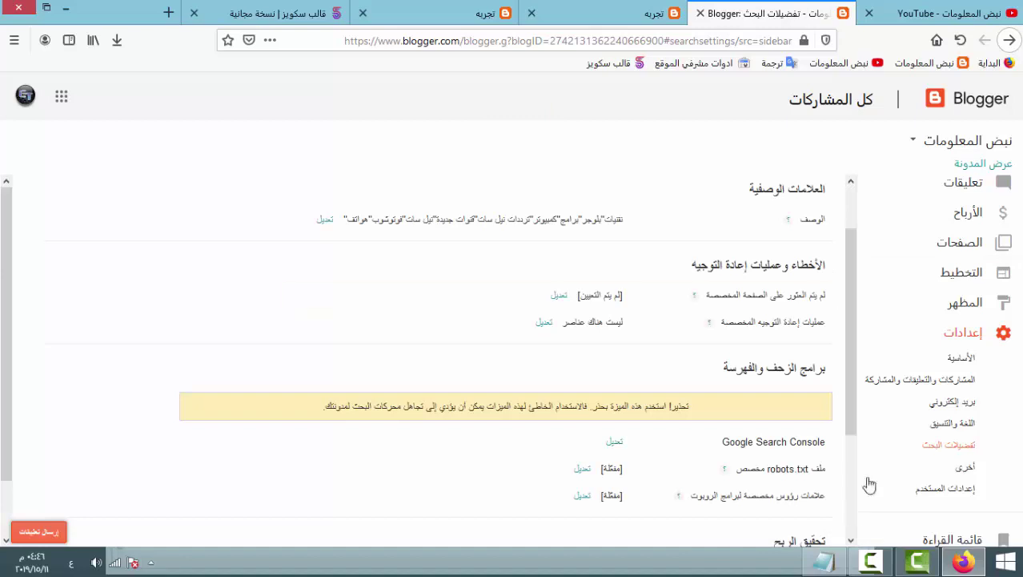
# Open Google Search Console from the blog's crawler settings and look over the domain and URL prefix property types.
pyautogui.click(614, 443)
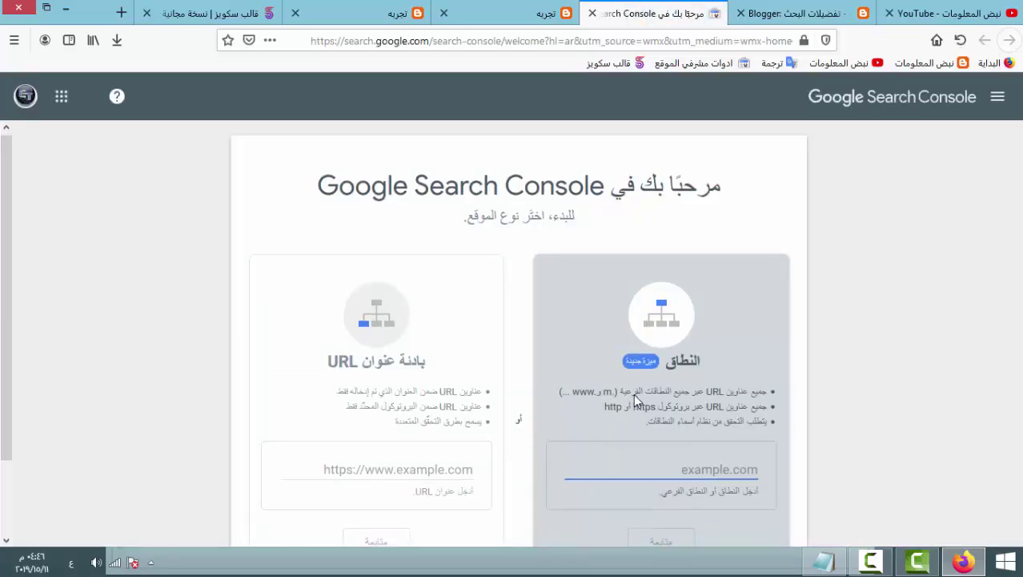
pyautogui.scroll(-2, 634, 393)
pyautogui.scroll(2, 711, 354)
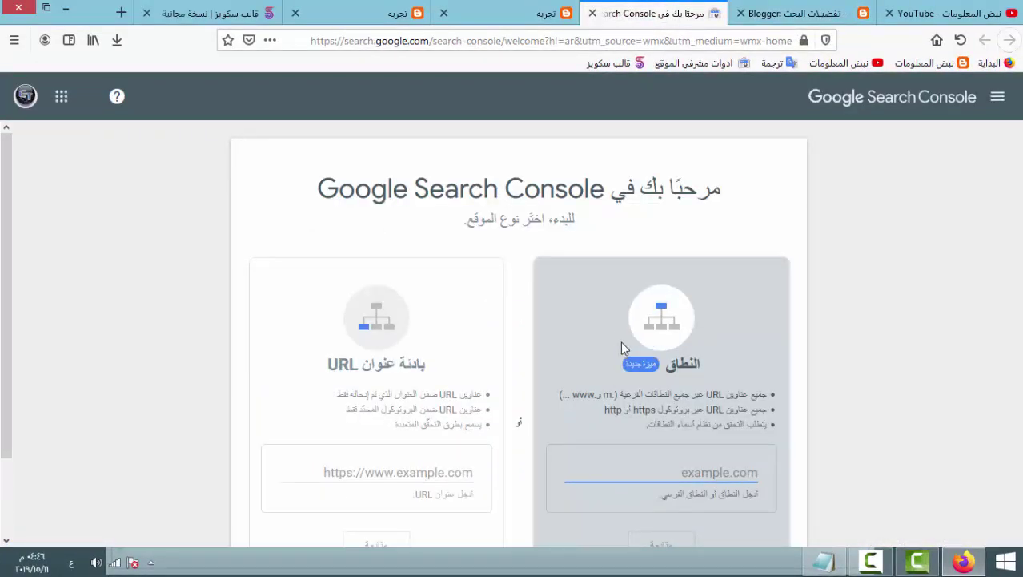
pyautogui.scroll(-2, 621, 344)
pyautogui.scroll(2, 615, 348)
# Open Search Console under the other signed-in Google account, close it and return to the welcome page of the original account.
pyautogui.click(25, 99)
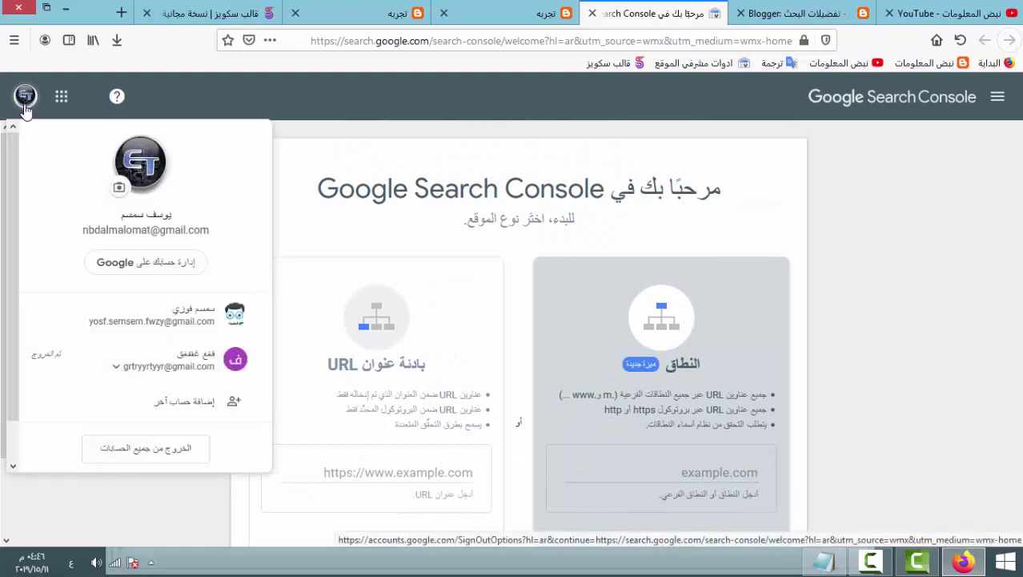
pyautogui.click(156, 308)
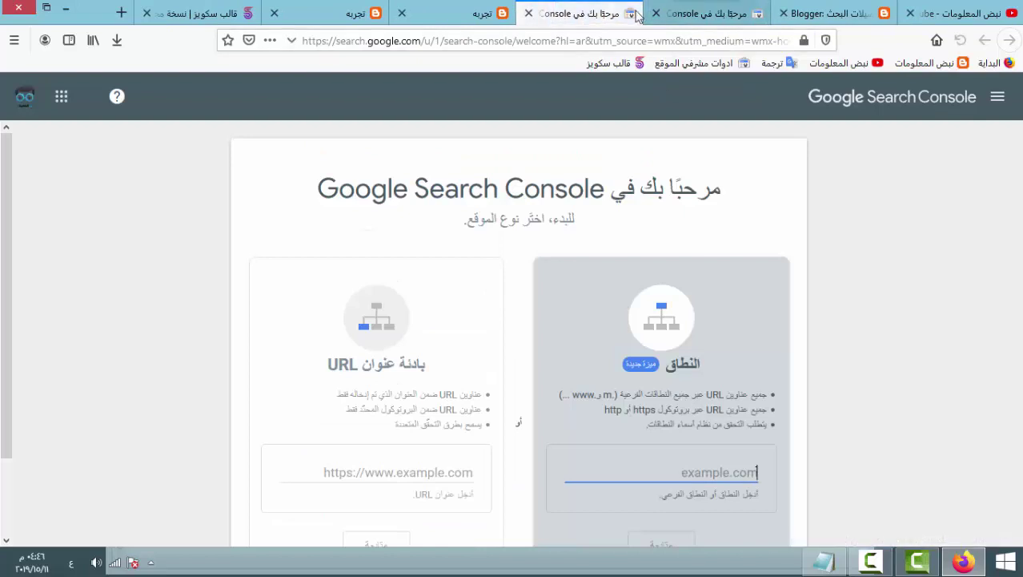
pyautogui.click(529, 14)
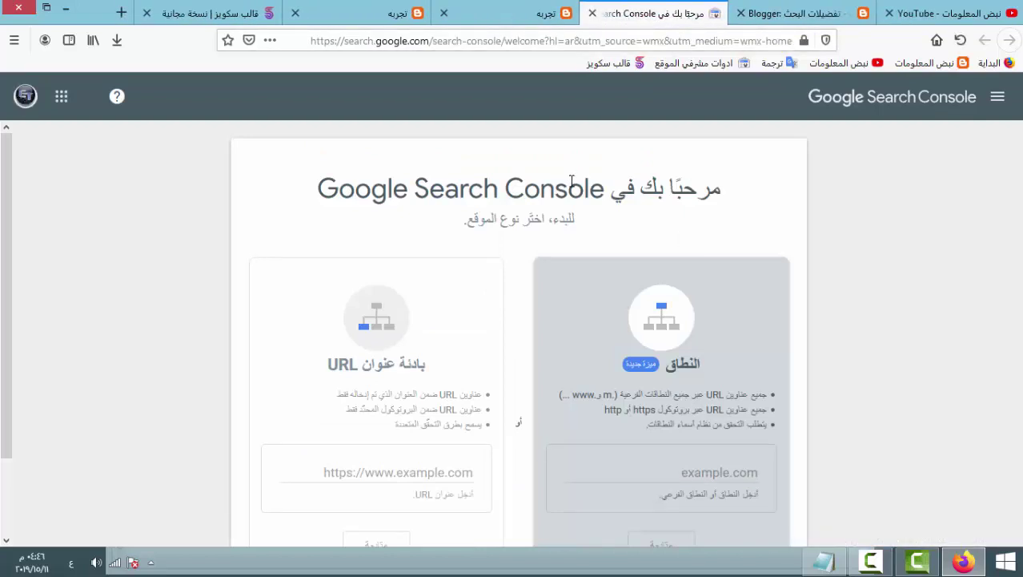
pyautogui.scroll(-2, 647, 390)
pyautogui.scroll(2, 519, 342)
pyautogui.click(791, 24)
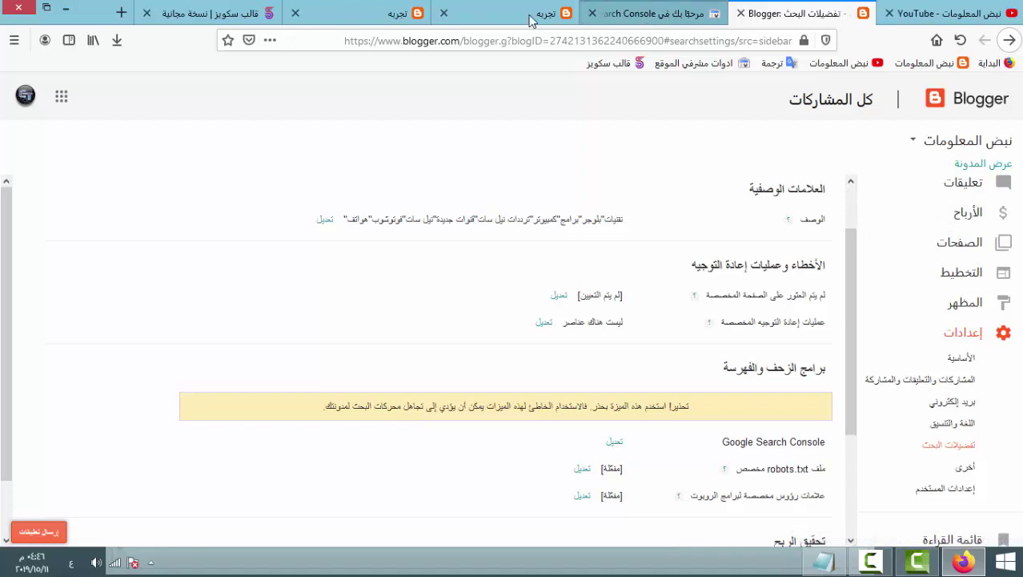
pyautogui.click(648, 20)
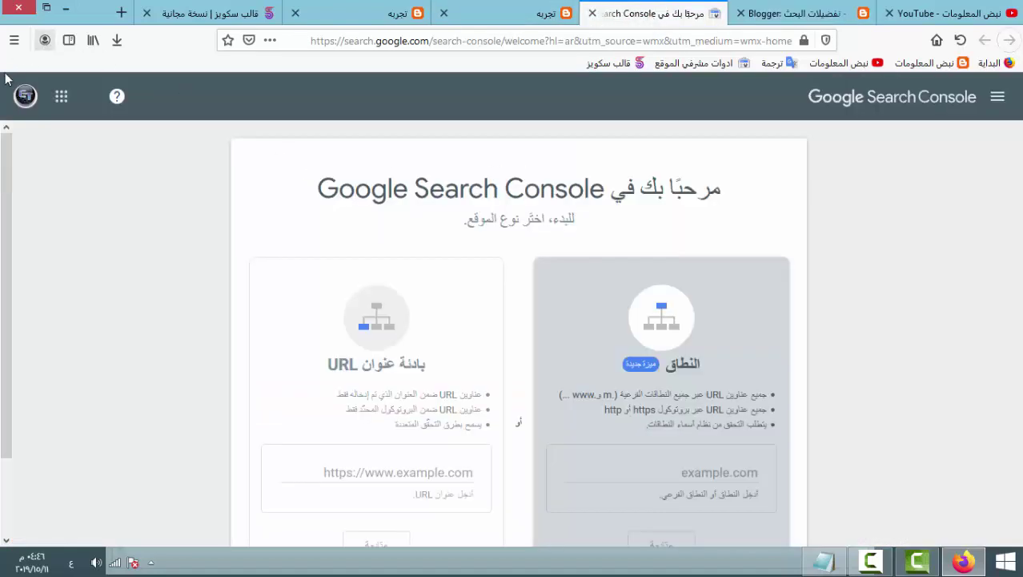
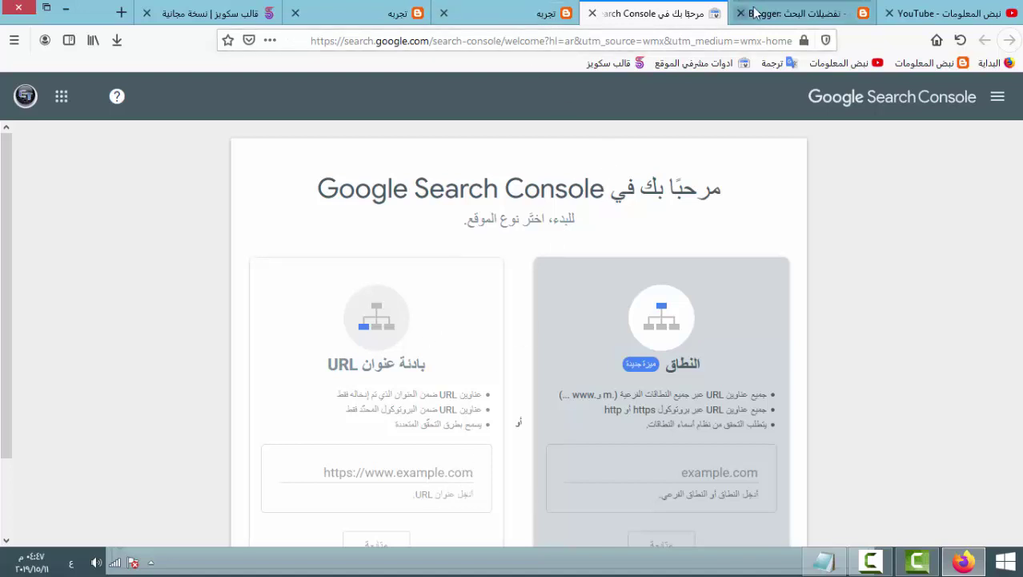
pyautogui.click(803, 16)
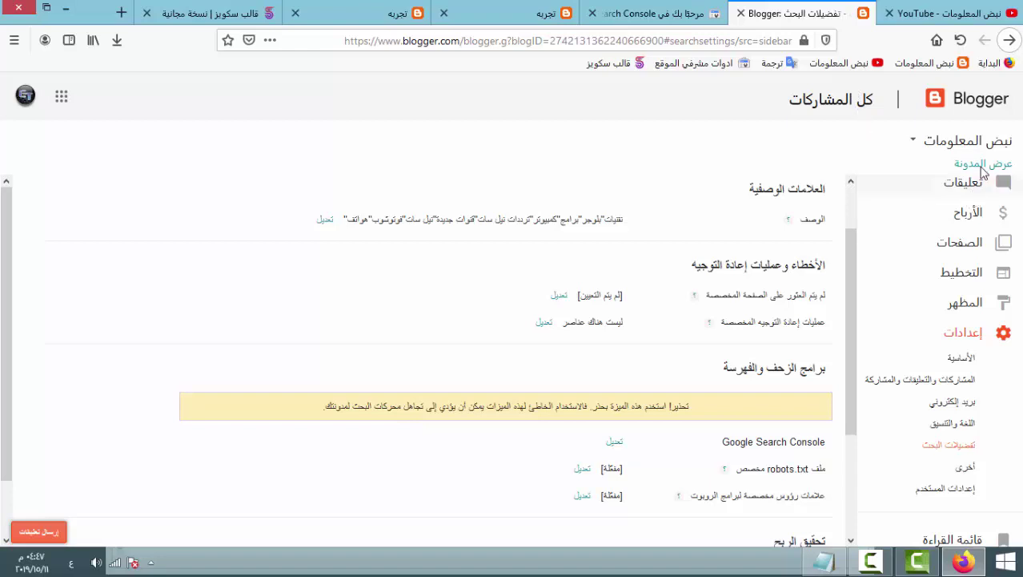
pyautogui.click(997, 165)
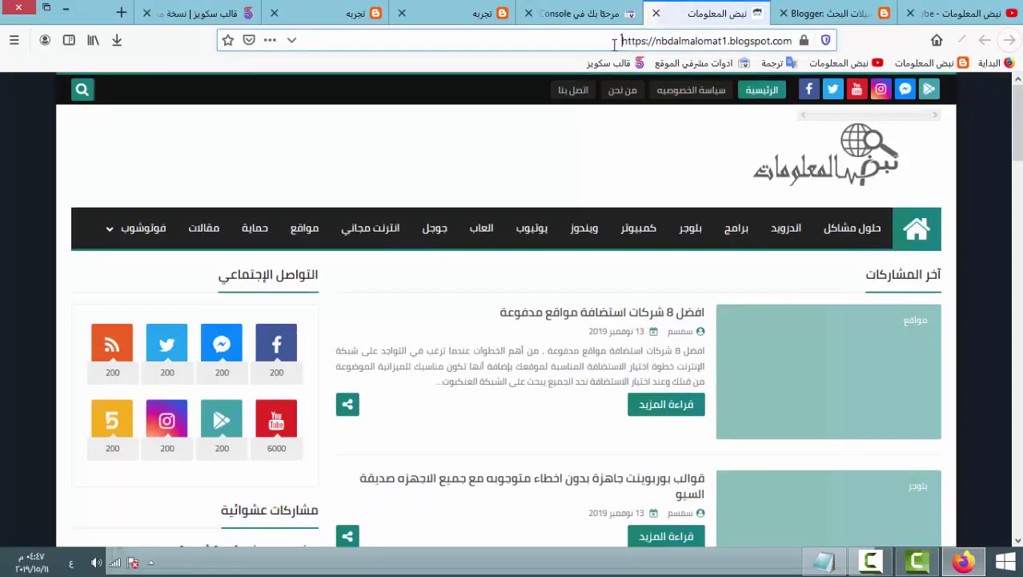
pyautogui.moveTo(624, 41); pyautogui.dragTo(795, 42)
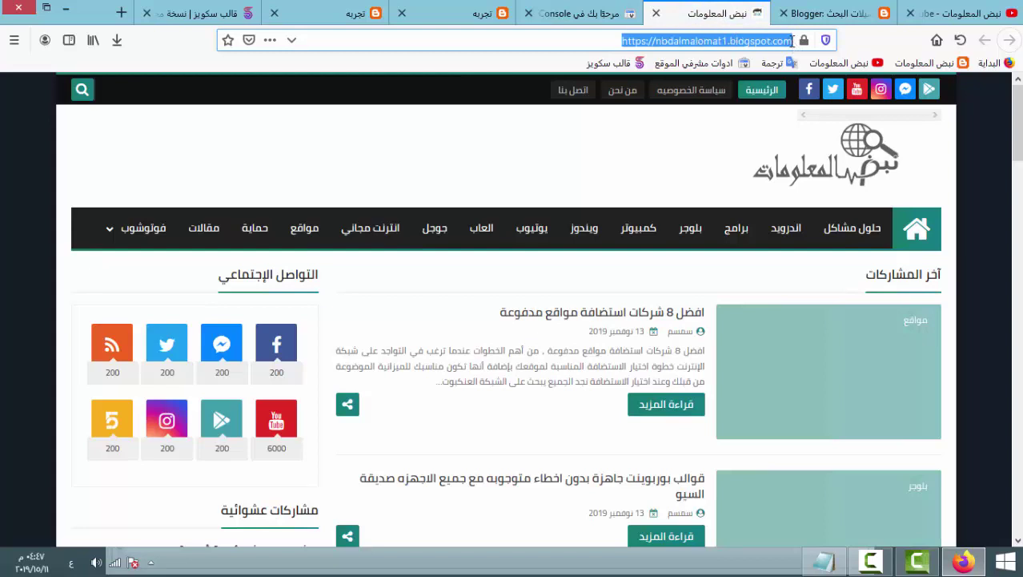
pyautogui.rightClick(776, 41)
pyautogui.click(788, 85)
# Add the copied blog address to Search Console as a URL prefix property and continue to ownership verification.
pyautogui.click(609, 20)
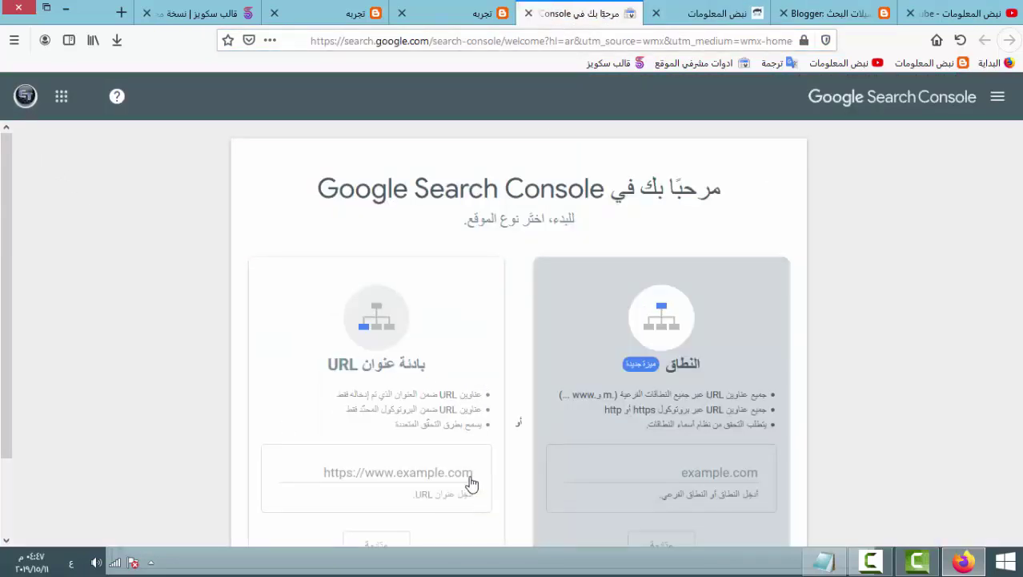
pyautogui.rightClick(426, 469)
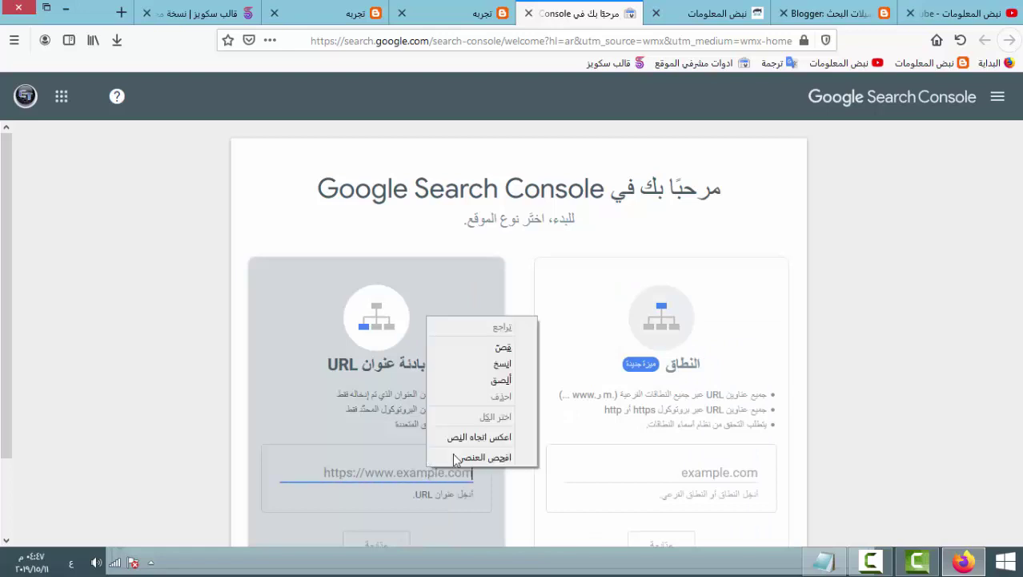
pyautogui.click(502, 380)
pyautogui.scroll(-2, 475, 396)
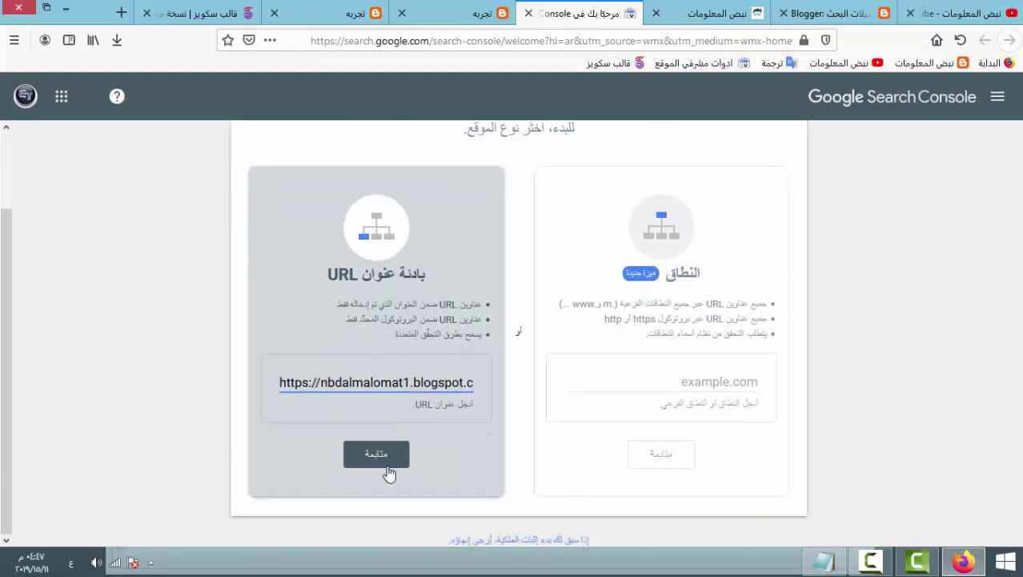
pyautogui.click(369, 458)
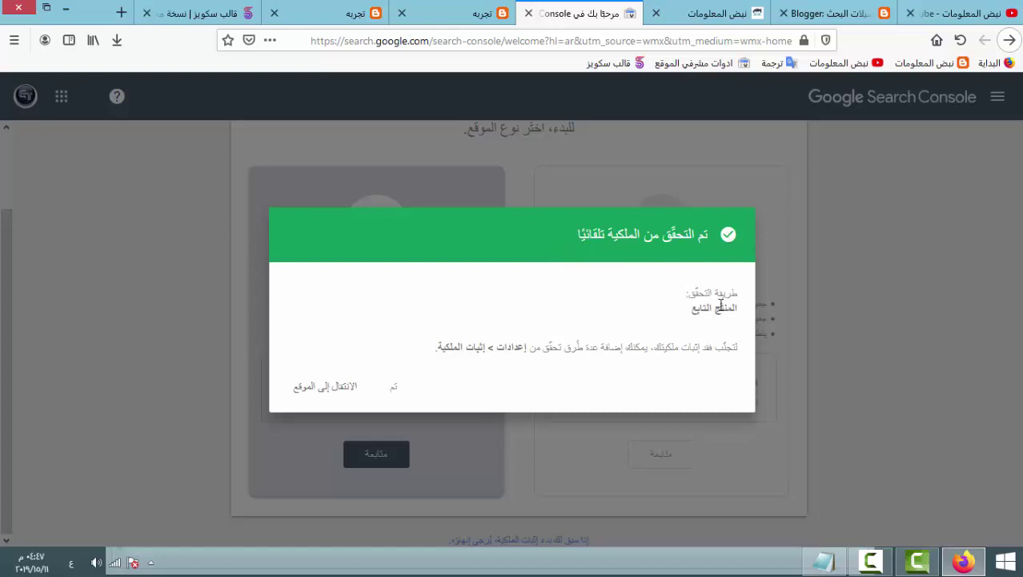
pyautogui.click(832, 13)
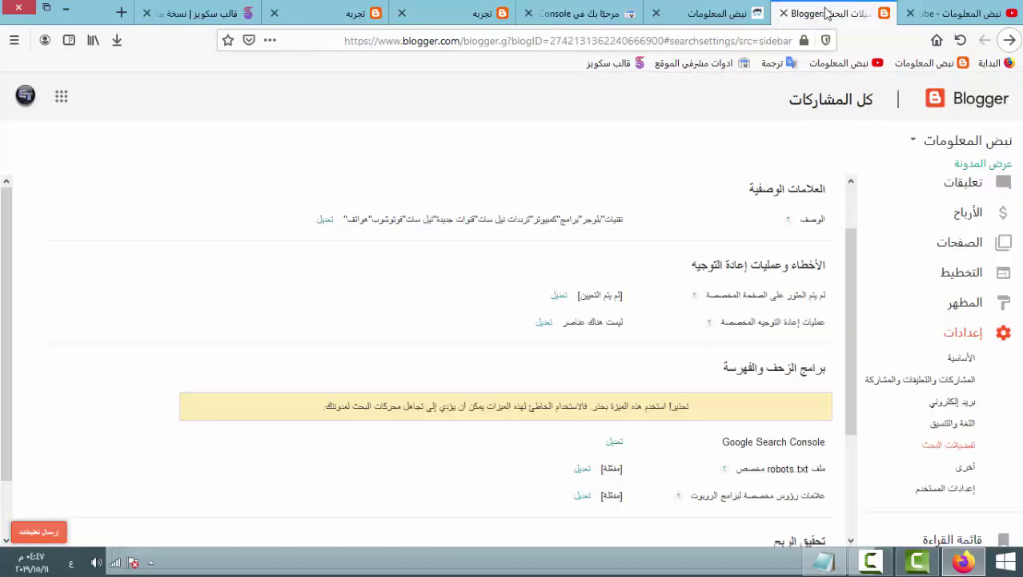
pyautogui.click(715, 15)
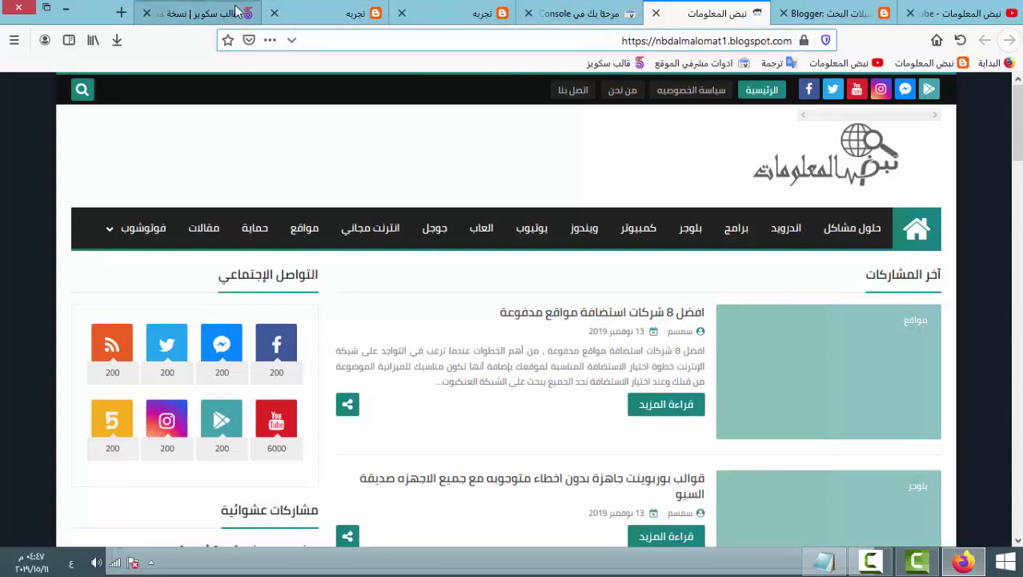
pyautogui.click(577, 13)
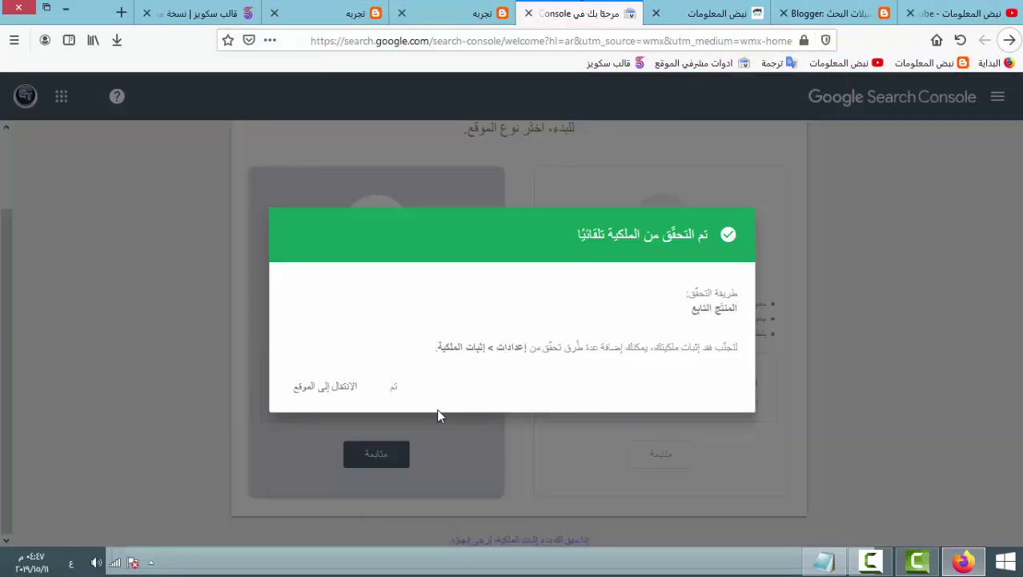
pyautogui.click(398, 390)
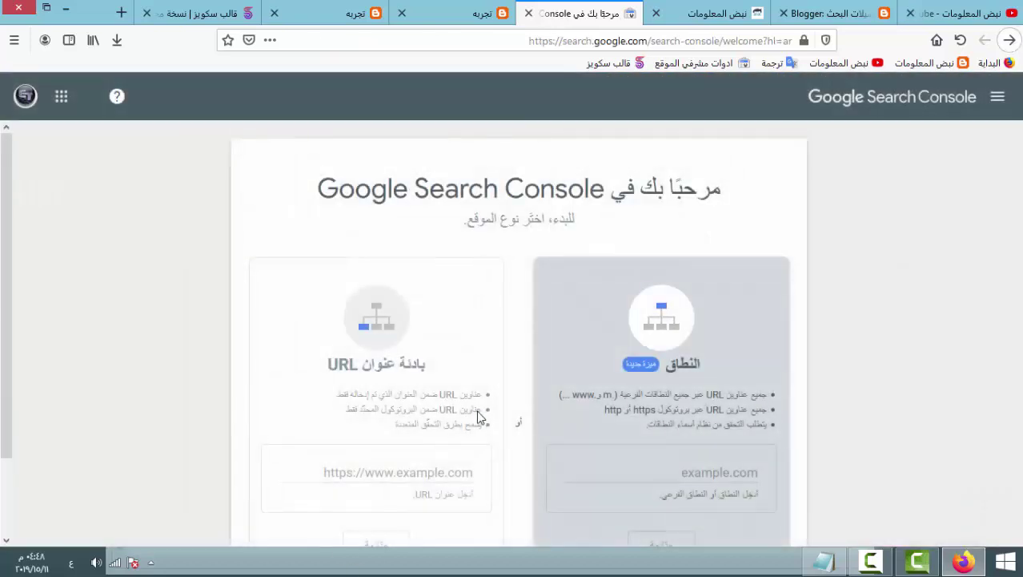
pyautogui.click(998, 97)
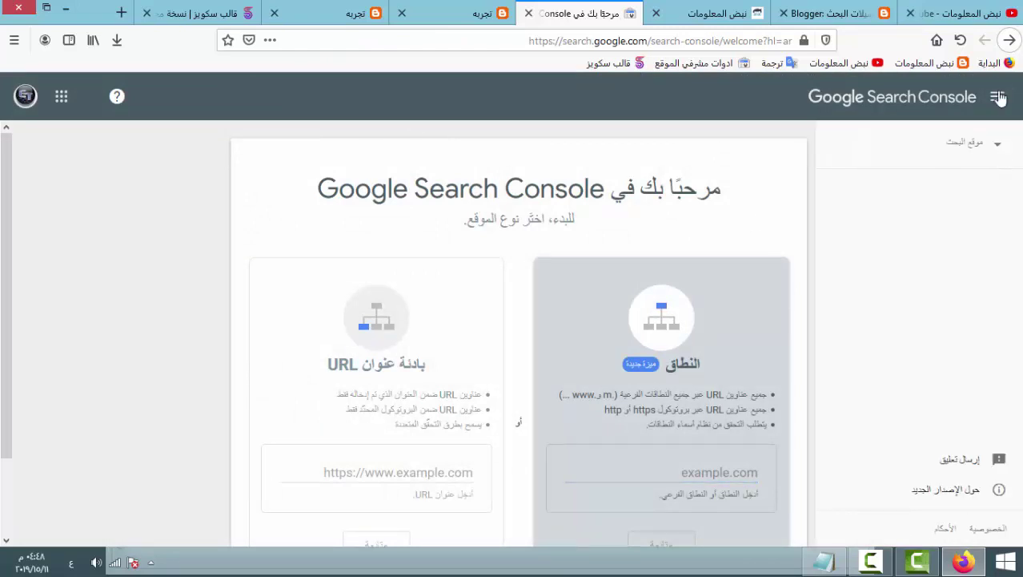
pyautogui.click(998, 148)
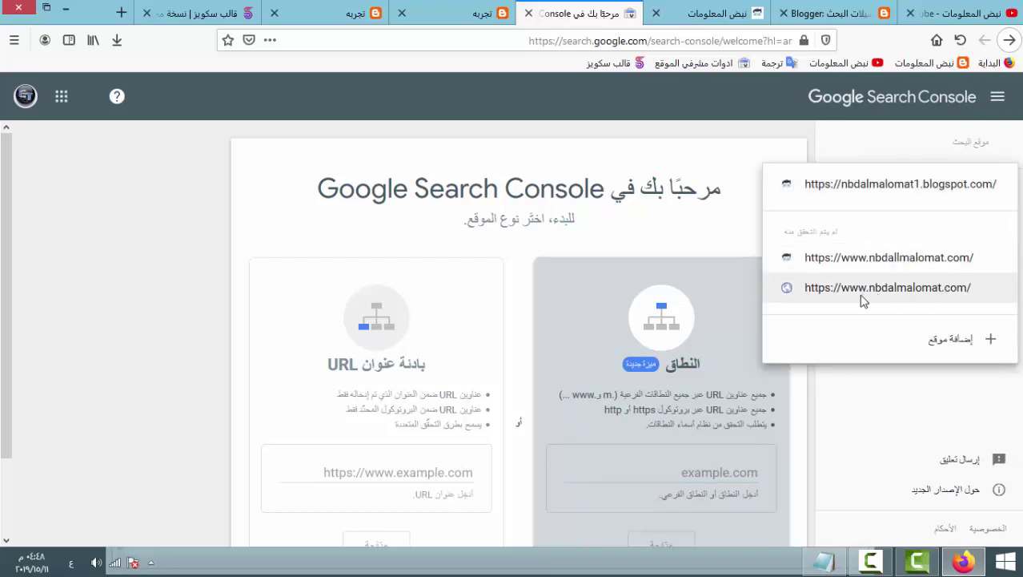
pyautogui.click(835, 193)
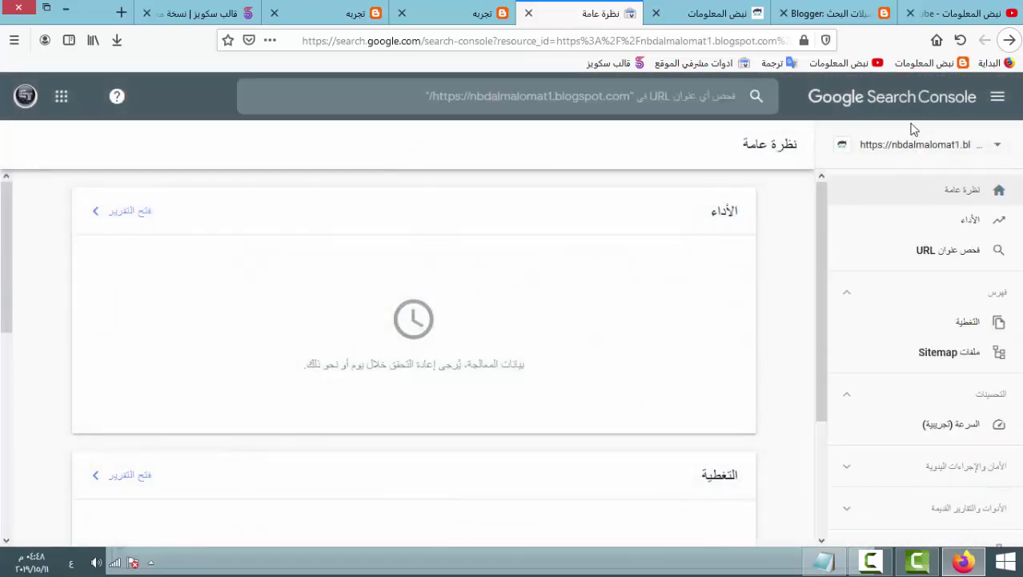
# Open the blog property's Performance report and look through it.
pyautogui.click(963, 222)
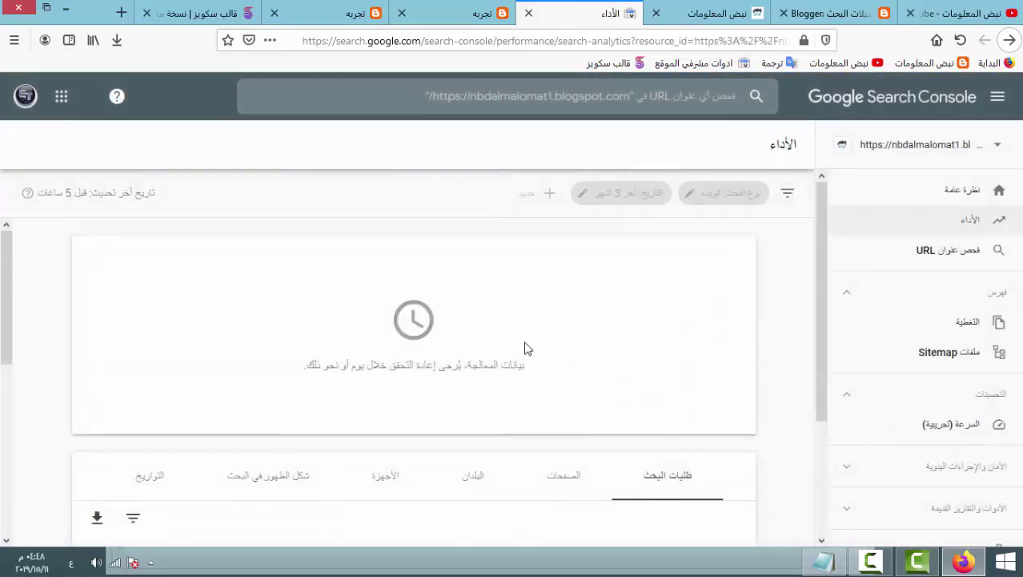
pyautogui.scroll(-3, 560, 352)
pyautogui.click(81, 495)
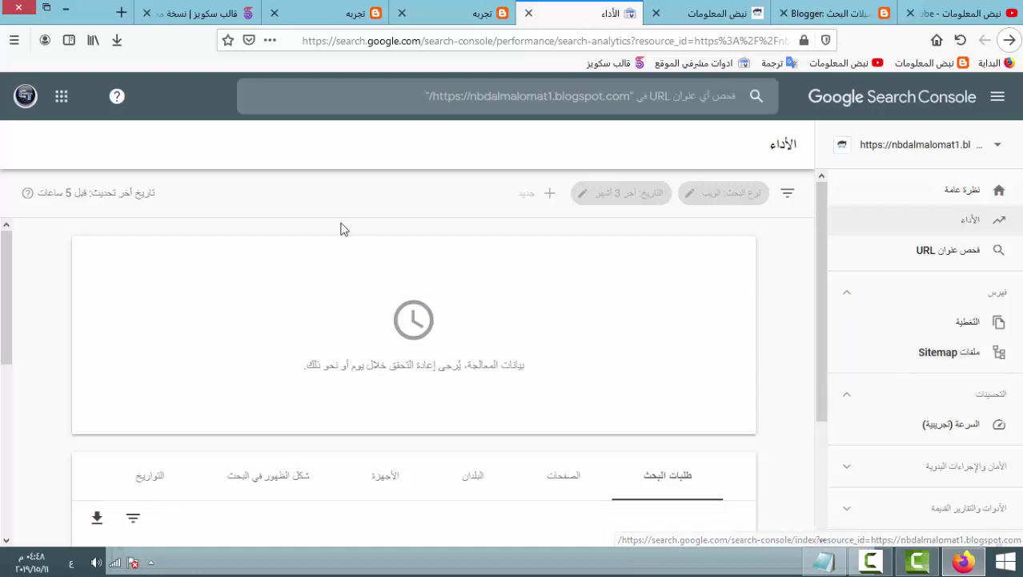
pyautogui.scroll(3, 632, 343)
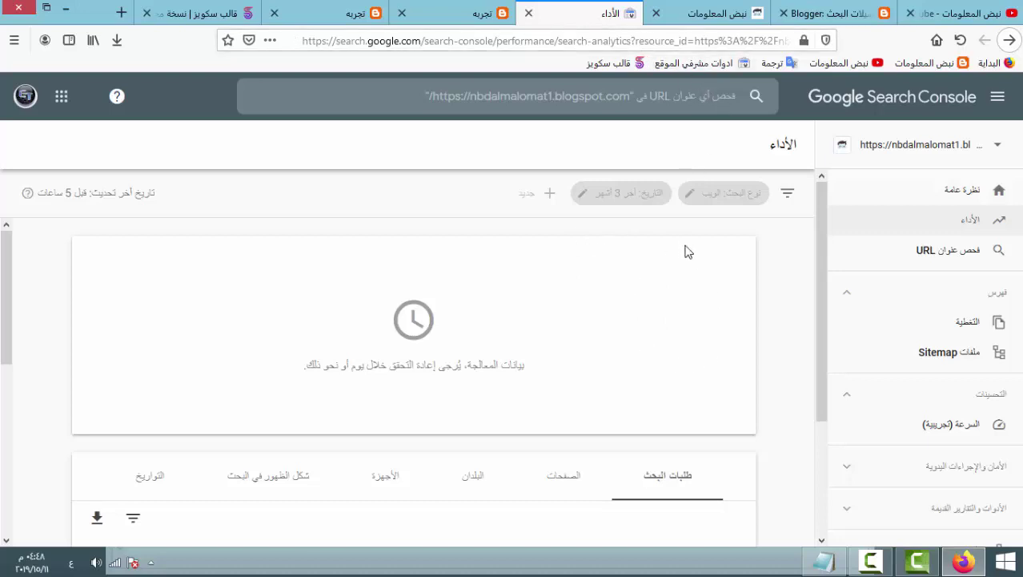
# Switch to the desktop and close the robot text file in Notepad without saving its changes.
pyautogui.click(66, 8)
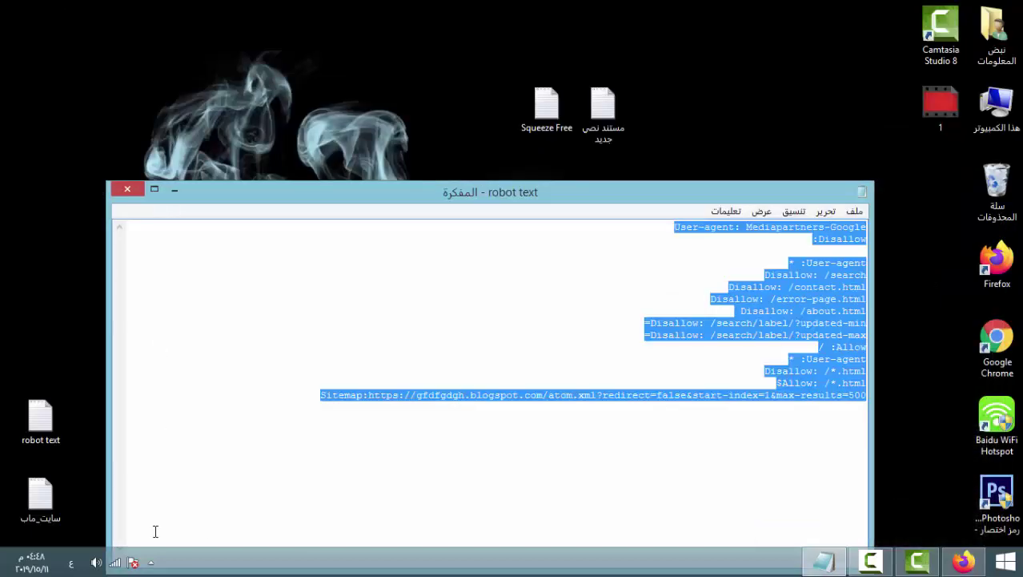
pyautogui.click(122, 195)
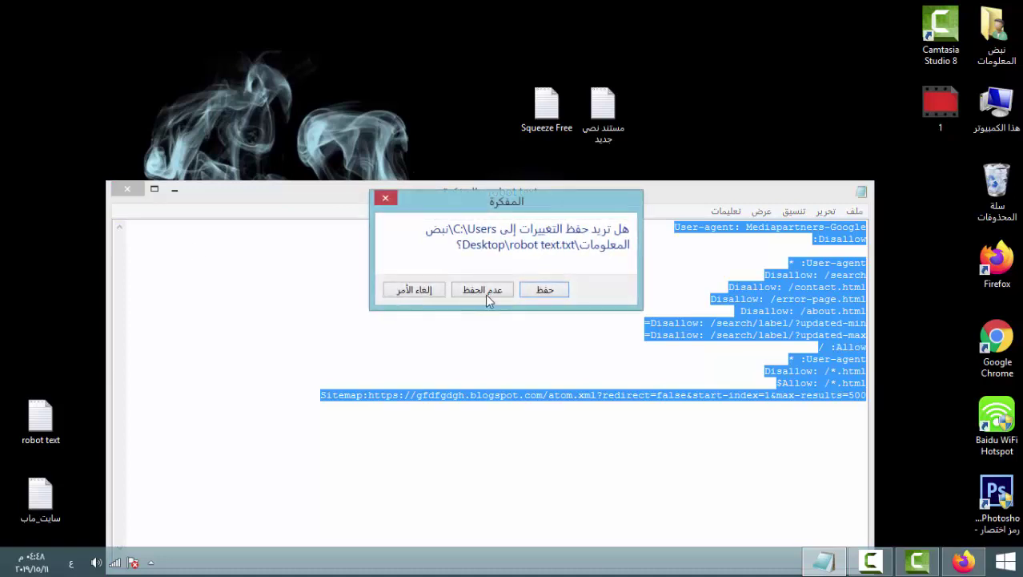
pyautogui.click(485, 295)
# Open the سايت_ماب text file from the desktop and place its window over the Search Console page.
pyautogui.moveTo(45, 512); pyautogui.dragTo(327, 202)
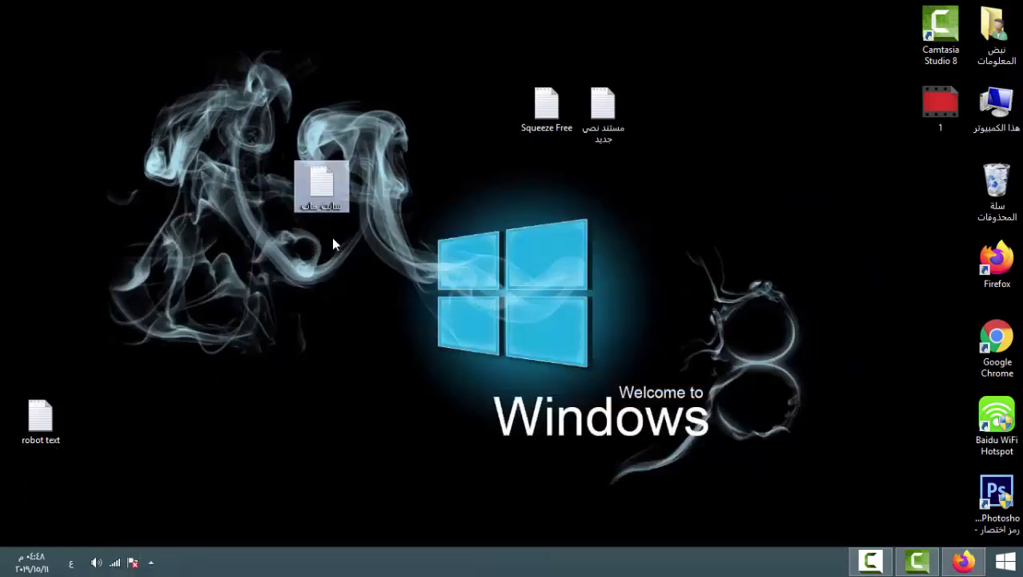
pyautogui.doubleClick(332, 183)
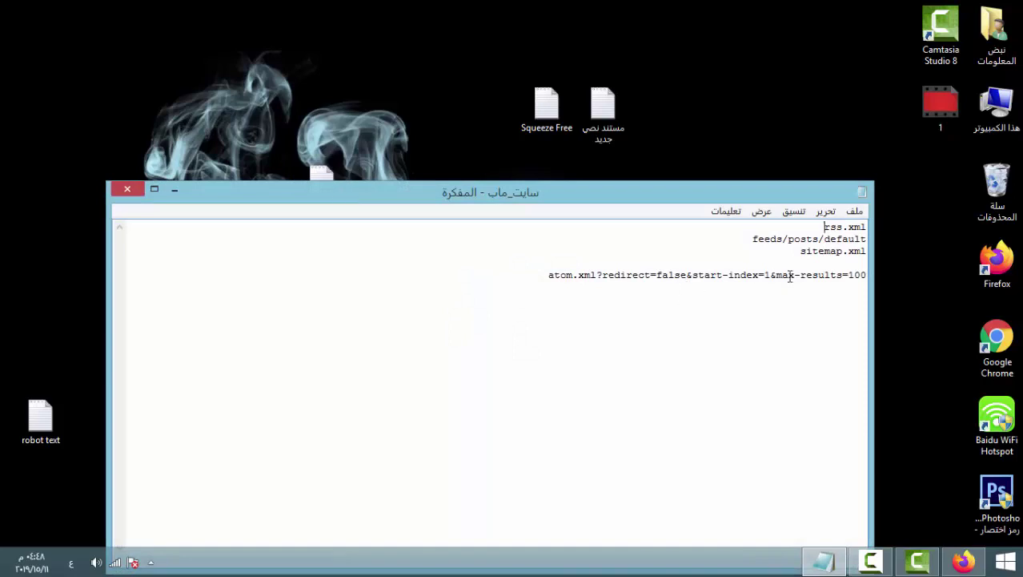
pyautogui.click(962, 561)
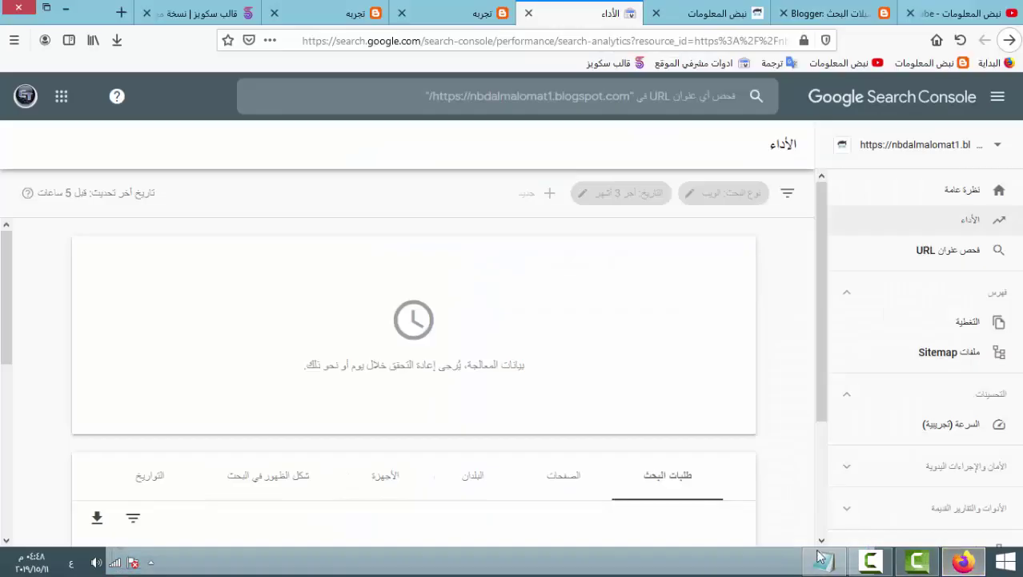
pyautogui.click(825, 565)
pyautogui.moveTo(744, 198); pyautogui.dragTo(631, 220)
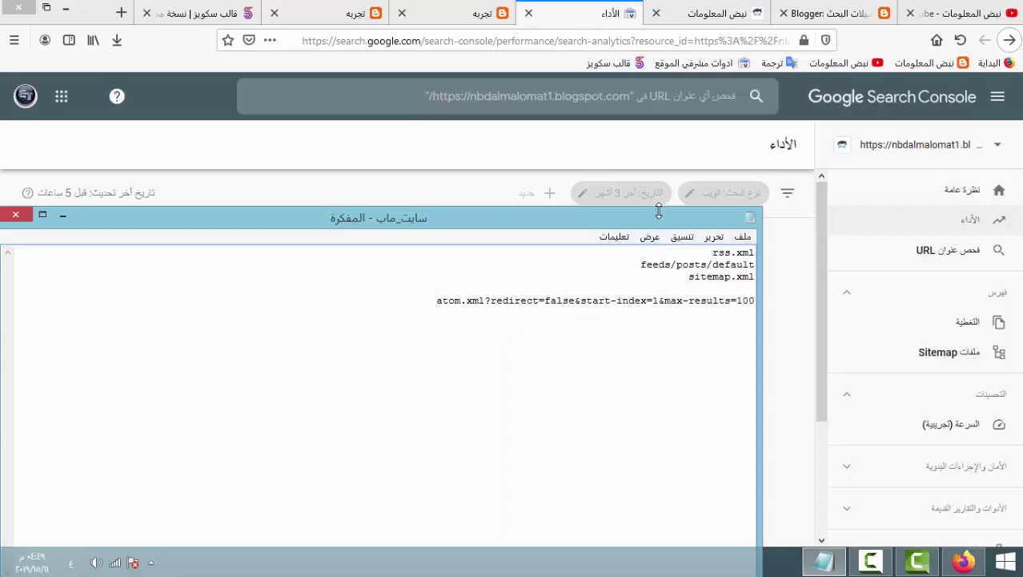
pyautogui.moveTo(704, 218); pyautogui.dragTo(658, 242)
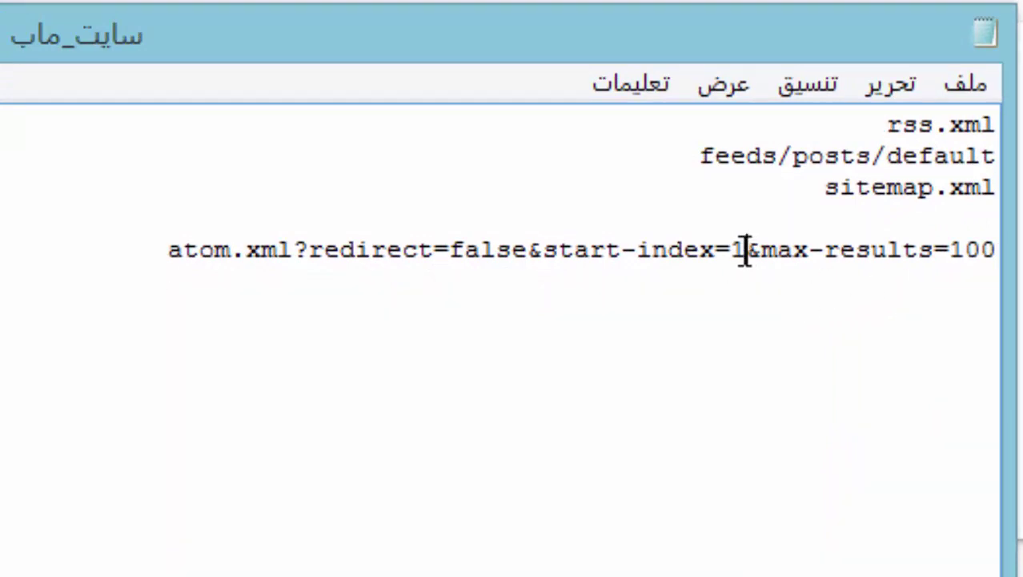
# Examine the start-index and max-results values in the atom.xml sitemap line of the text file.
pyautogui.moveTo(743, 250); pyautogui.dragTo(734, 249)
pyautogui.moveTo(950, 250); pyautogui.dragTo(998, 250)
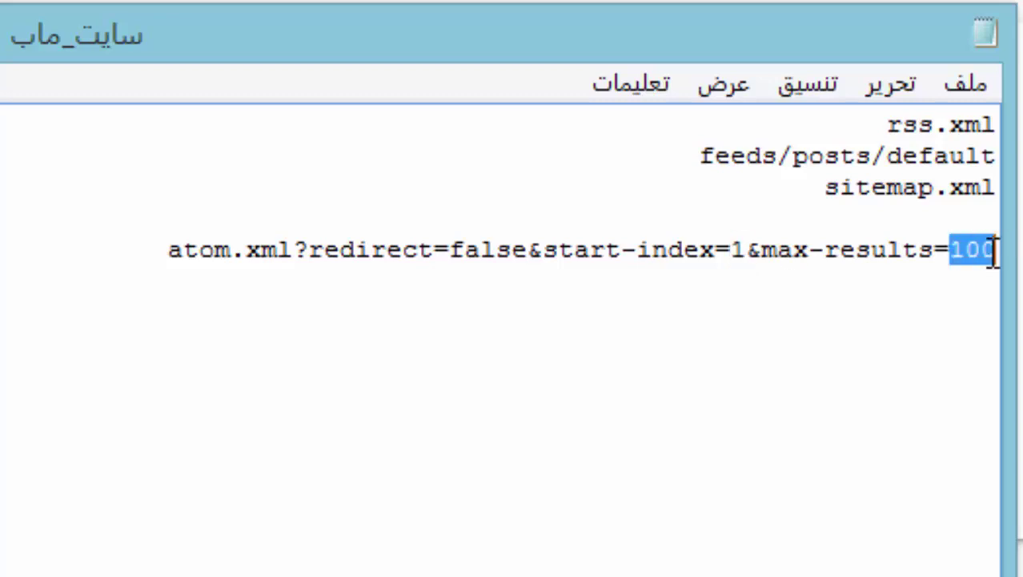
pyautogui.click(986, 250)
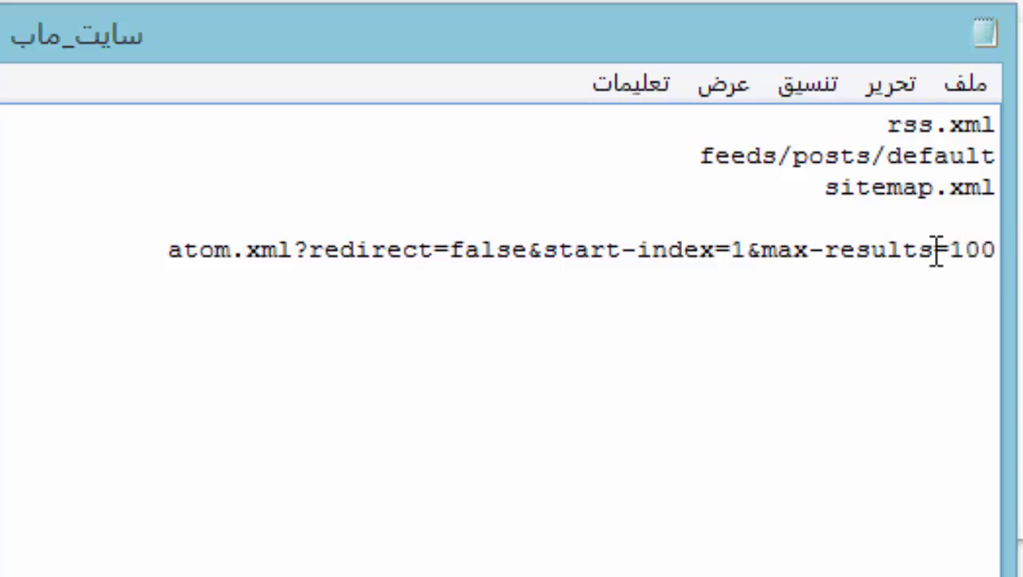
pyautogui.doubleClick(742, 250)
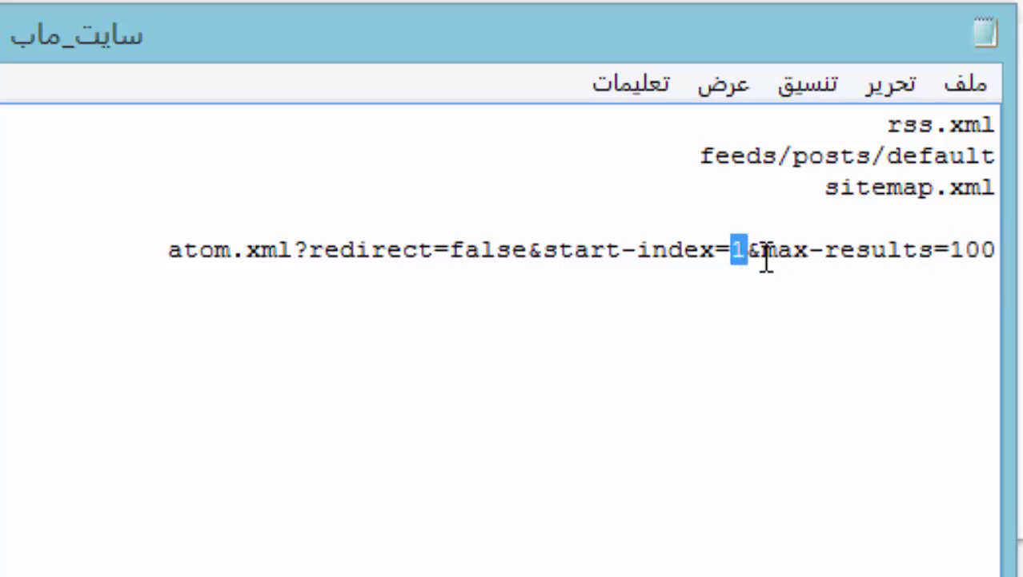
pyautogui.click(965, 250)
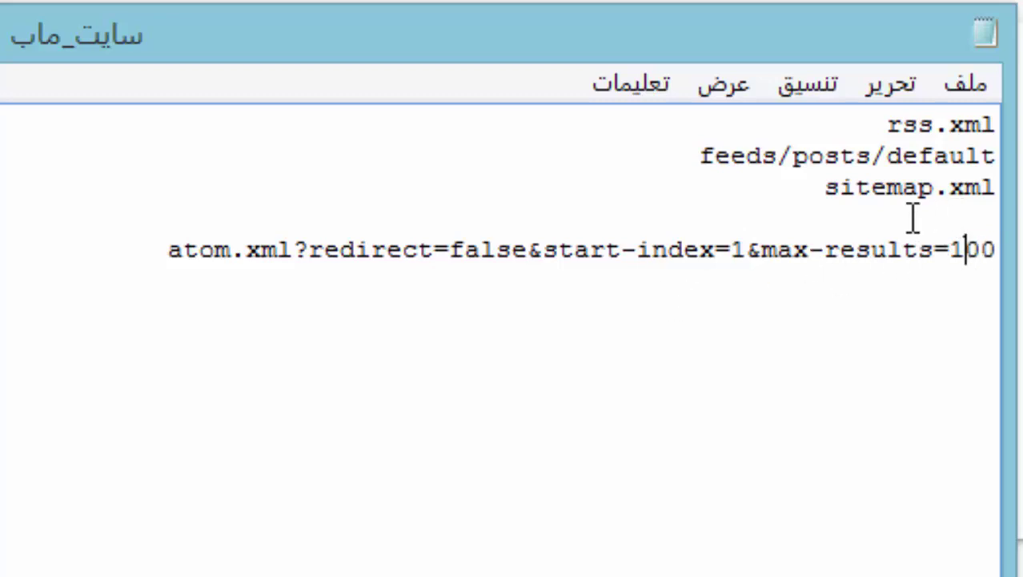
pyautogui.doubleClick(738, 250)
pyautogui.click(966, 249)
pyautogui.moveTo(967, 250); pyautogui.dragTo(985, 250)
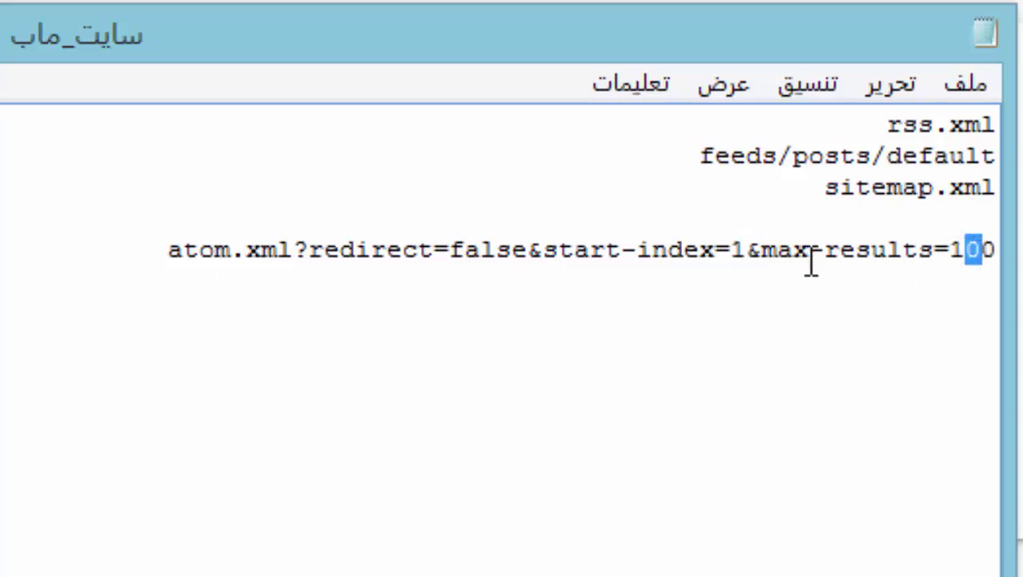
pyautogui.click(608, 222)
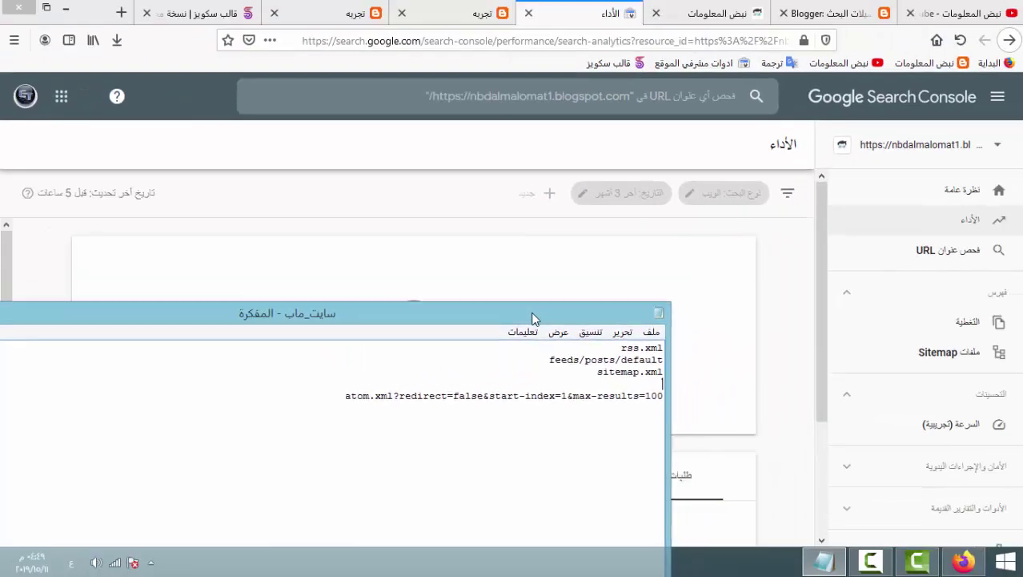
# Move the text file window out of the way and open the Sitemaps page of the blog property.
pyautogui.moveTo(534, 318); pyautogui.dragTo(517, 316)
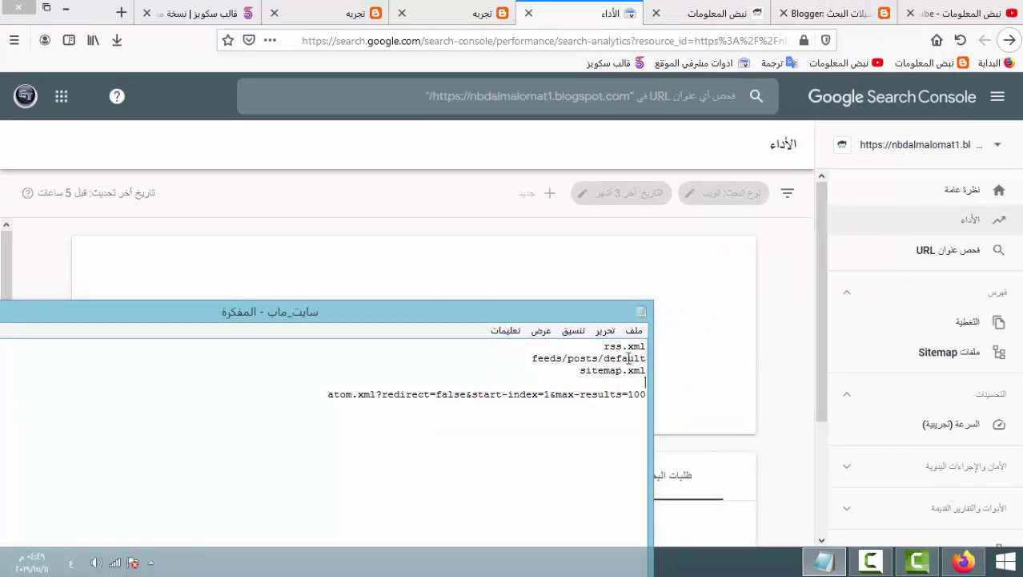
pyautogui.click(952, 358)
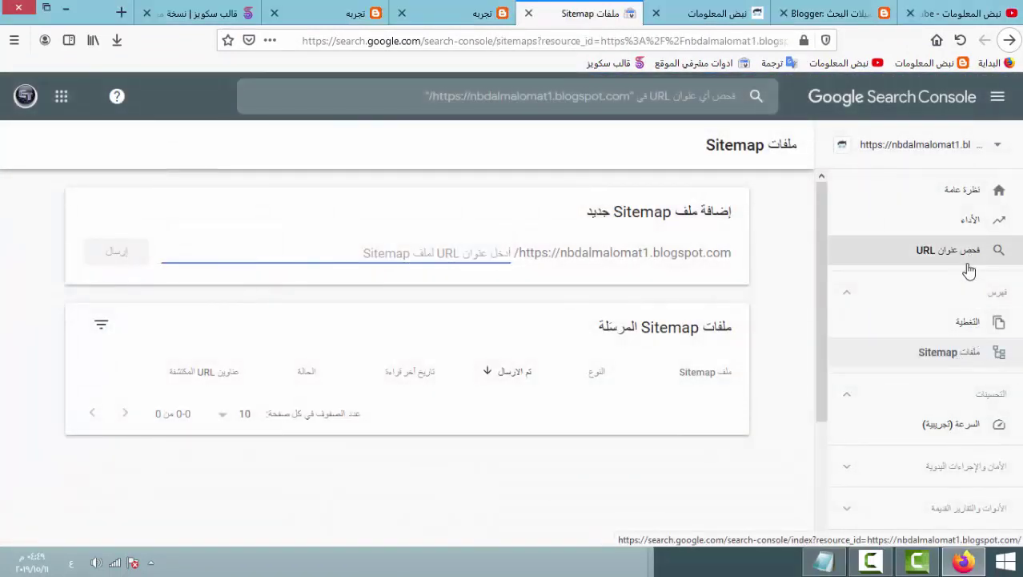
pyautogui.click(958, 361)
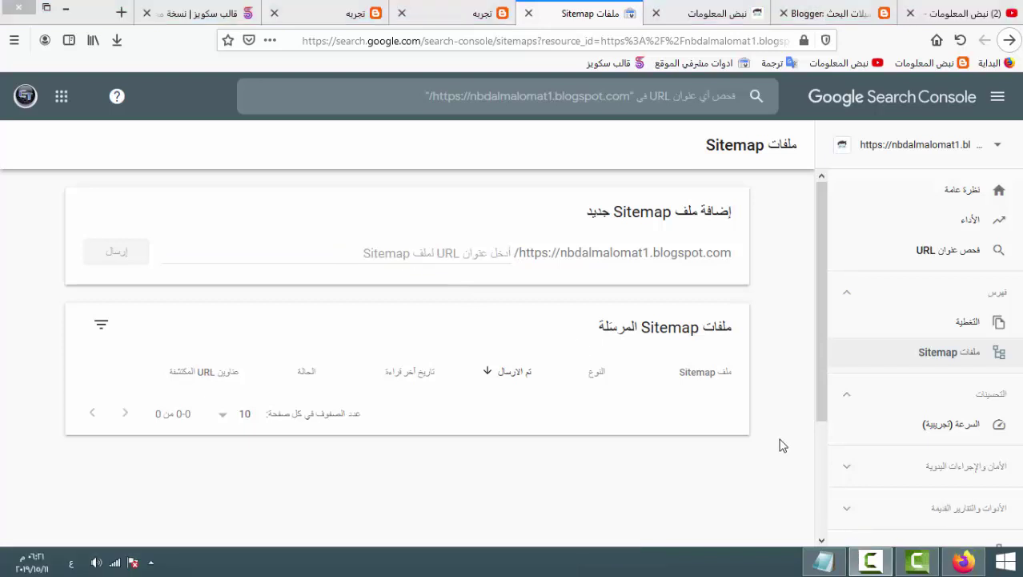
# Copy the line atom.xml?redirect=false&start-index=1&max-results=100 from the سايت_ماب text file.
pyautogui.click(826, 564)
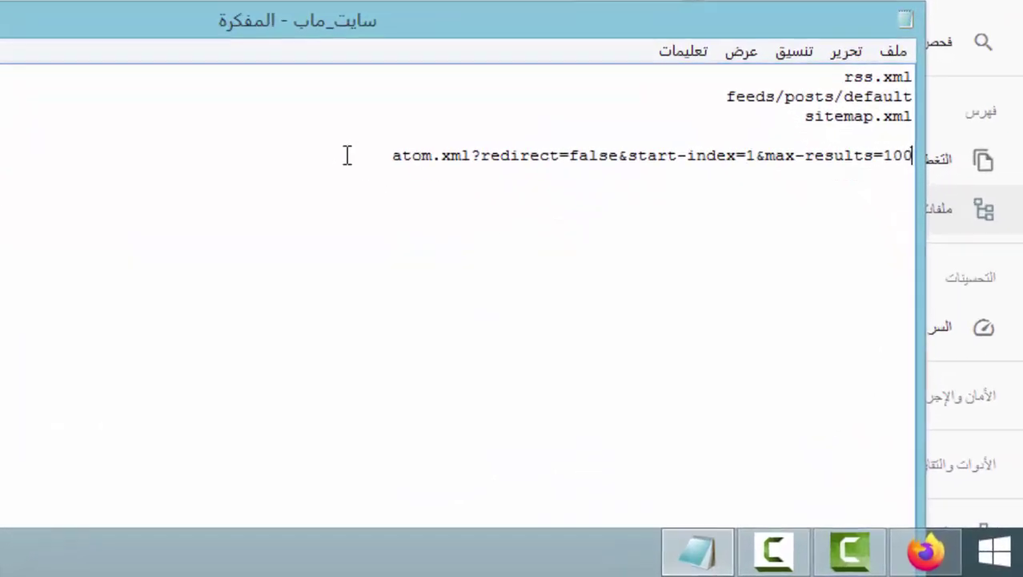
pyautogui.moveTo(609, 319); pyautogui.dragTo(638, 325)
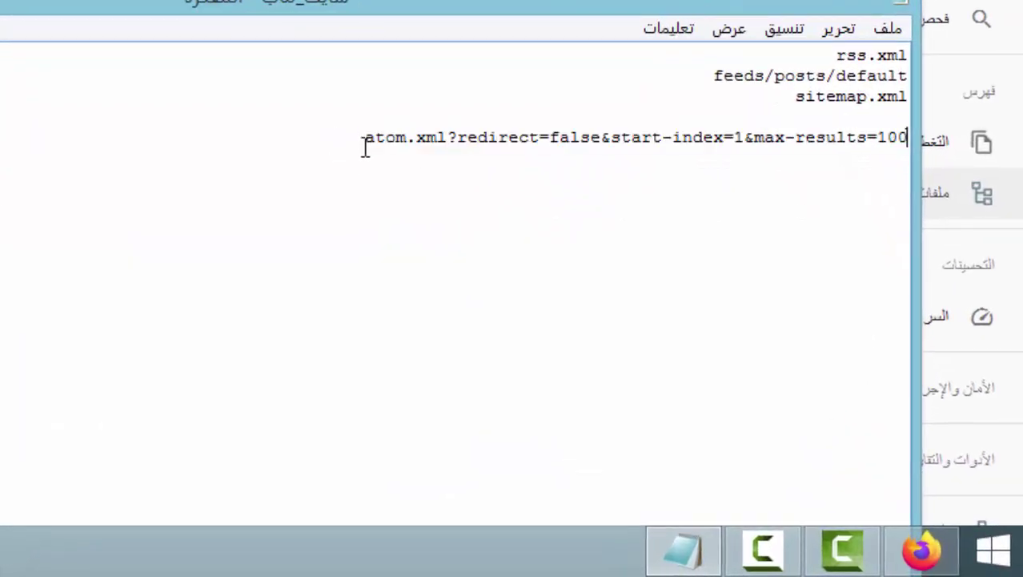
pyautogui.keyDown('shift'); pyautogui.click(374, 148); pyautogui.keyUp('shift')
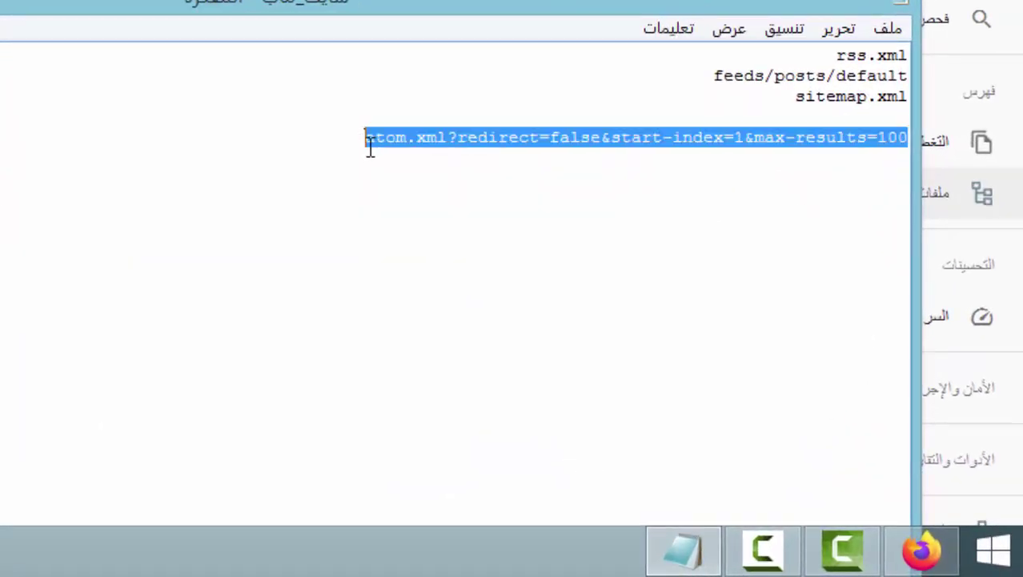
pyautogui.rightClick(406, 145)
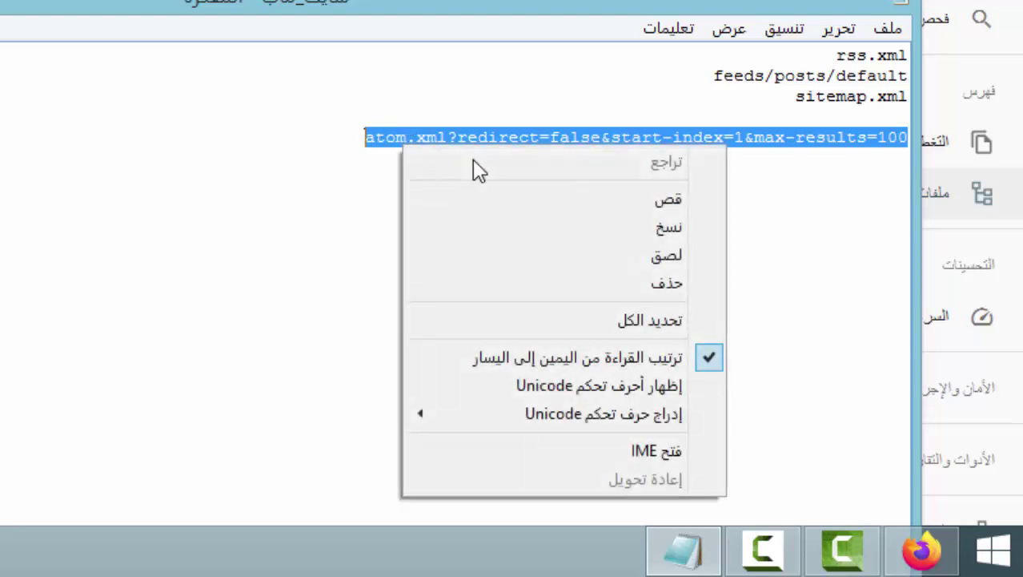
pyautogui.click(609, 229)
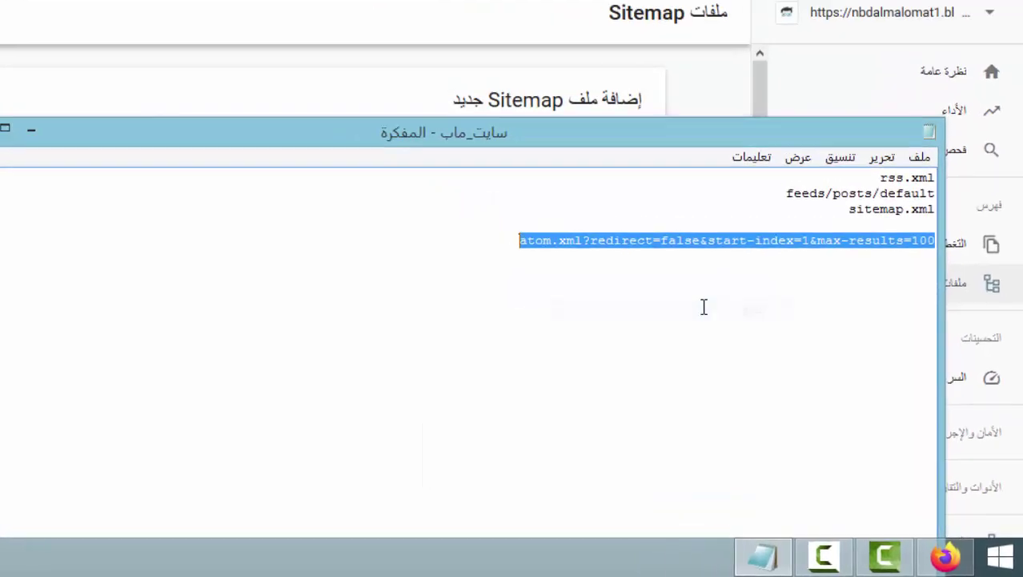
# Submit the copied atom.xml?redirect=false&start-index=1&max-results=100 path as a new sitemap for the blog and dismiss the notice.
pyautogui.click(530, 208)
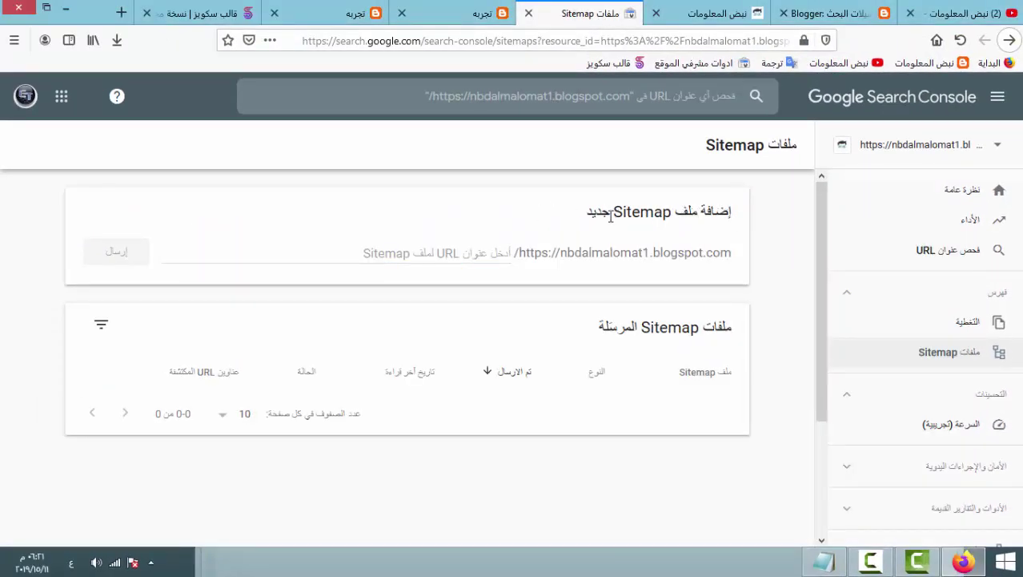
pyautogui.rightClick(484, 256)
pyautogui.click(541, 326)
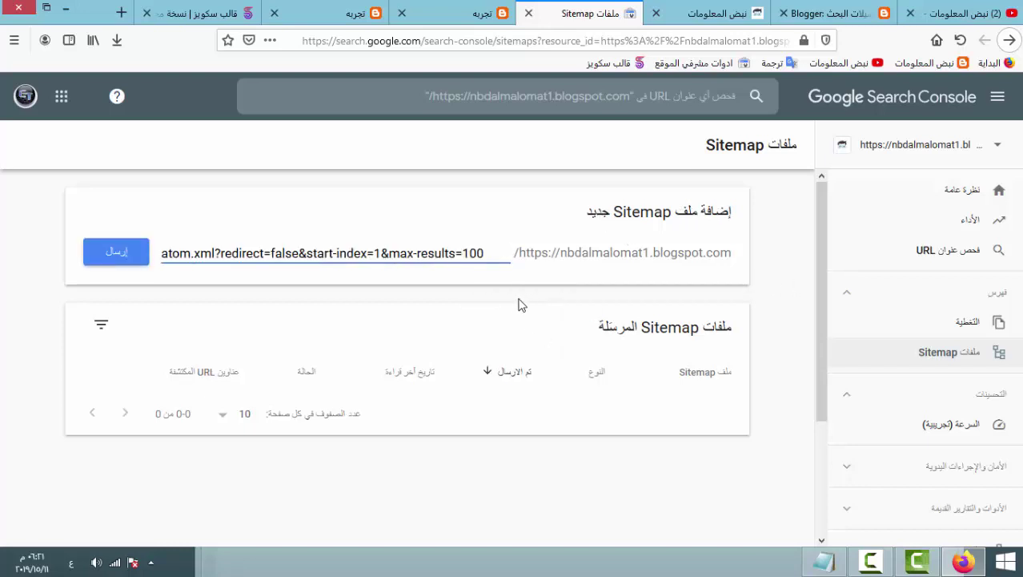
pyautogui.click(122, 257)
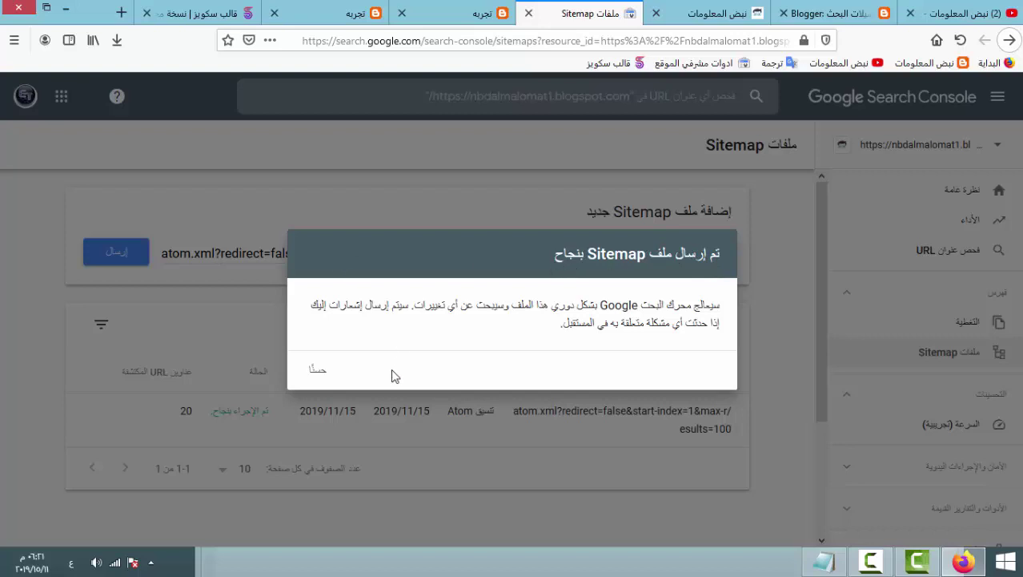
pyautogui.click(327, 374)
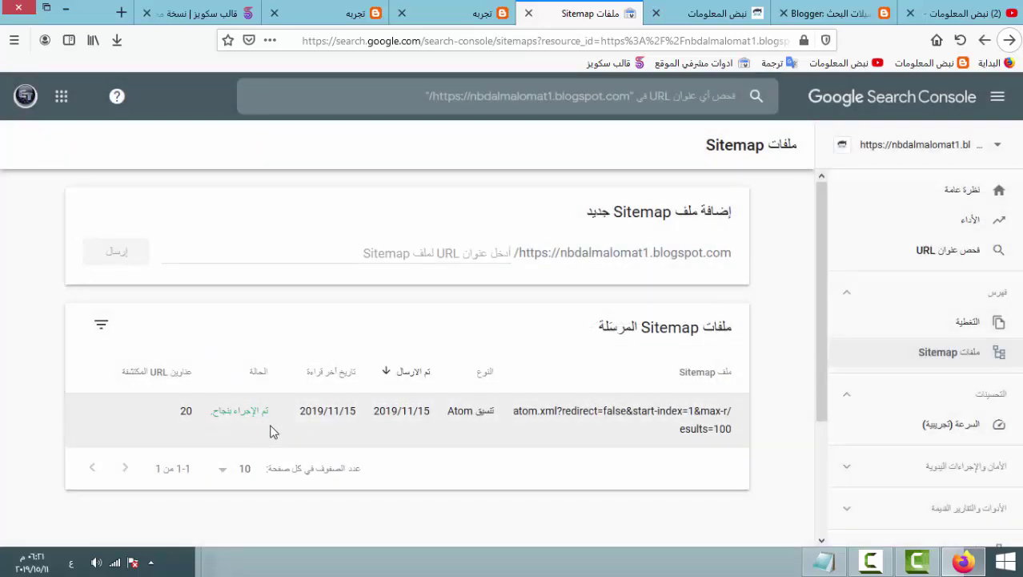
# View the details of the submitted atom.xml sitemap and return to the blog's search preferences in Blogger.
pyautogui.click(183, 410)
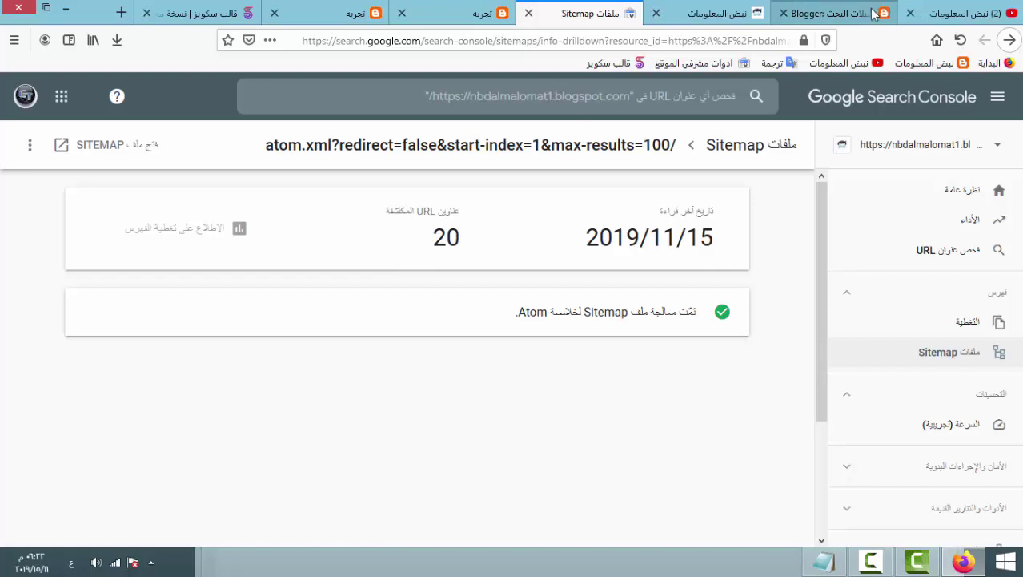
pyautogui.click(835, 19)
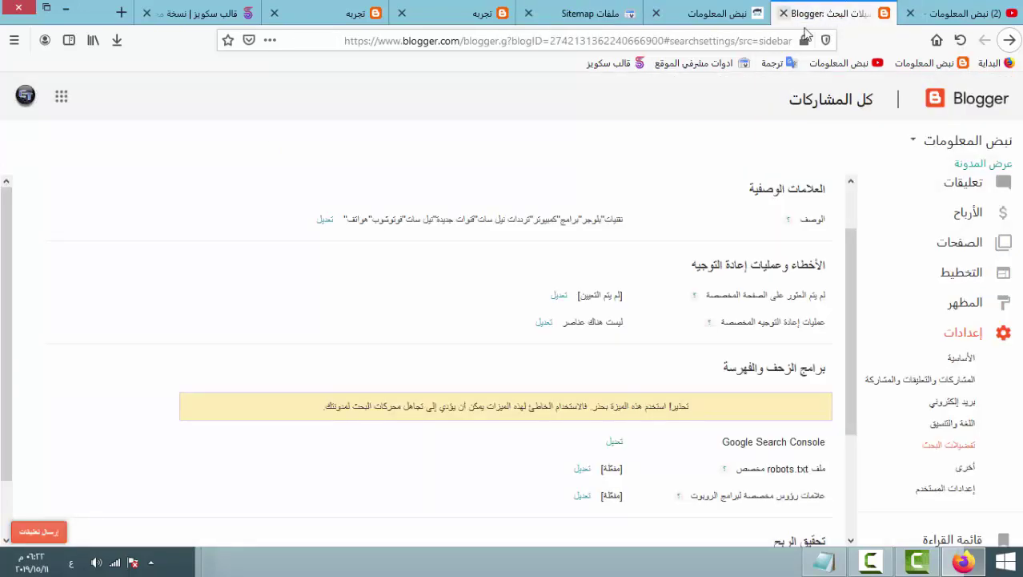
pyautogui.scroll(2, 961, 197)
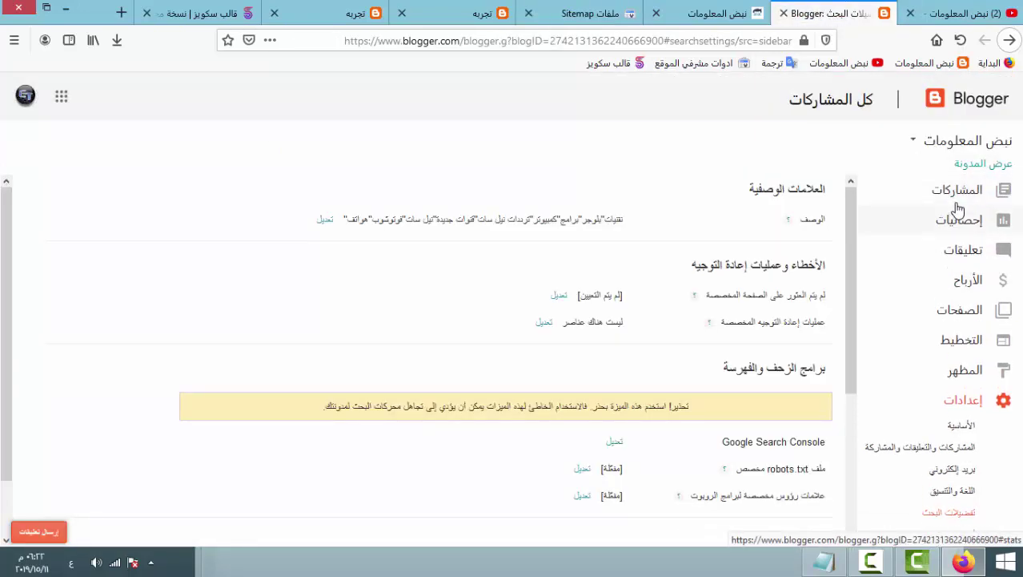
# Open the blog's list of all posts in Blogger and look through it from start to end.
pyautogui.click(957, 192)
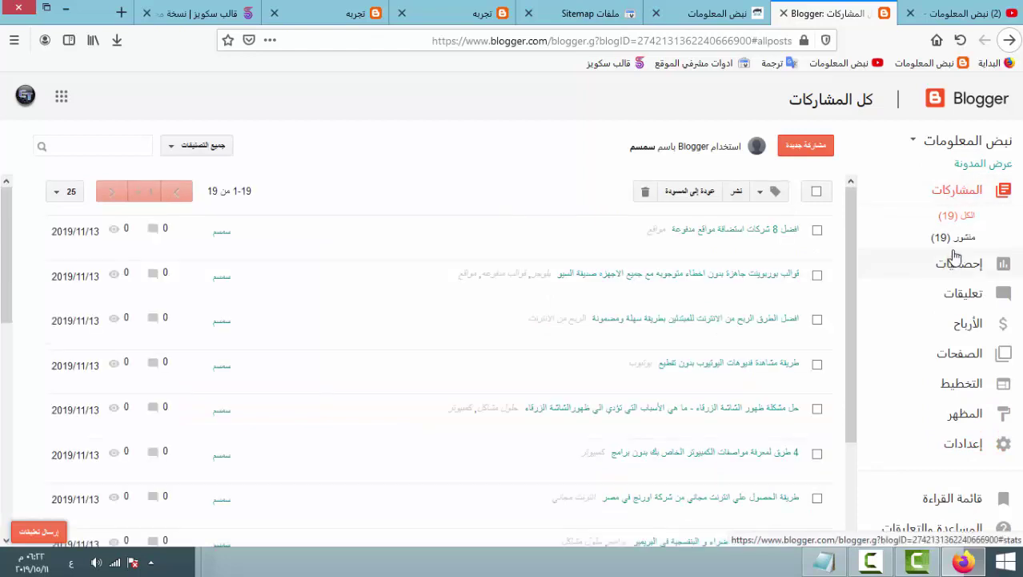
pyautogui.scroll(-5, 825, 242)
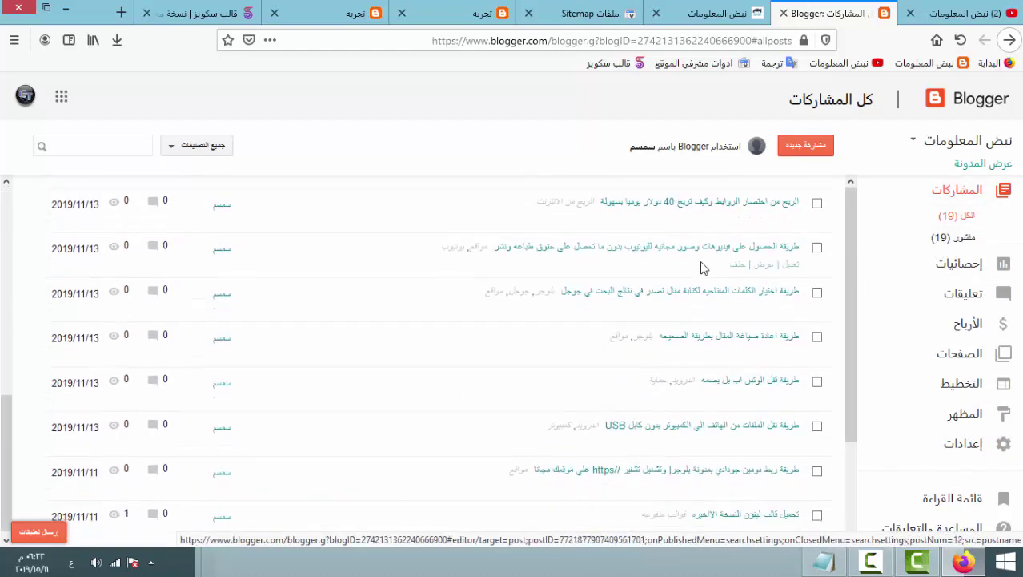
pyautogui.scroll(5, 769, 237)
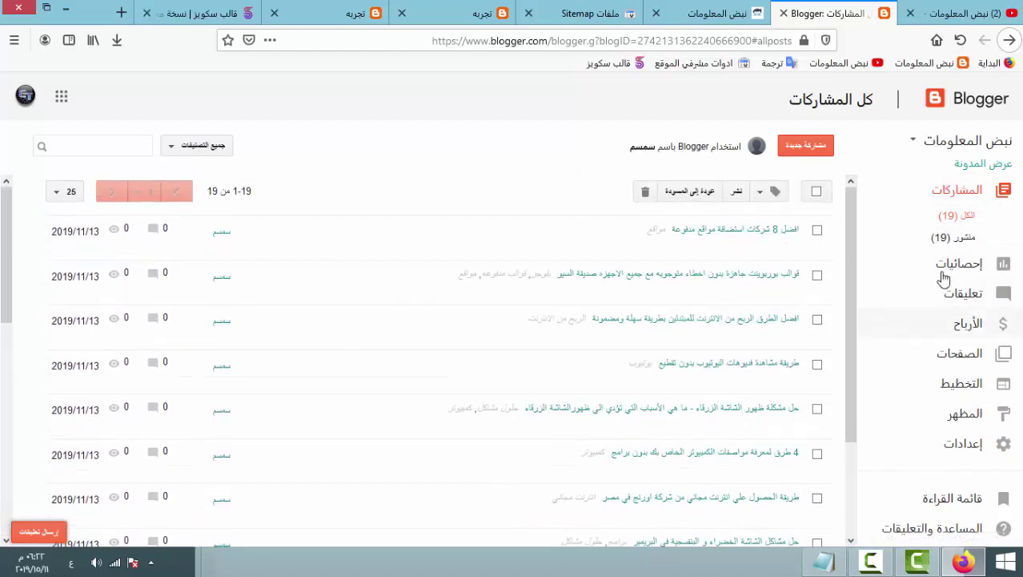
pyautogui.scroll(-5, 772, 308)
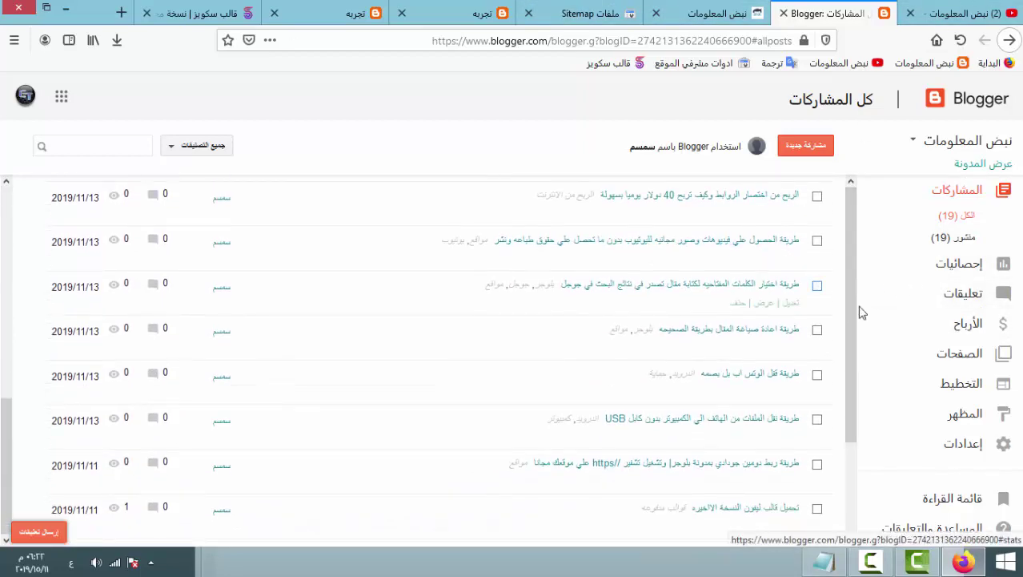
pyautogui.scroll(5, 861, 312)
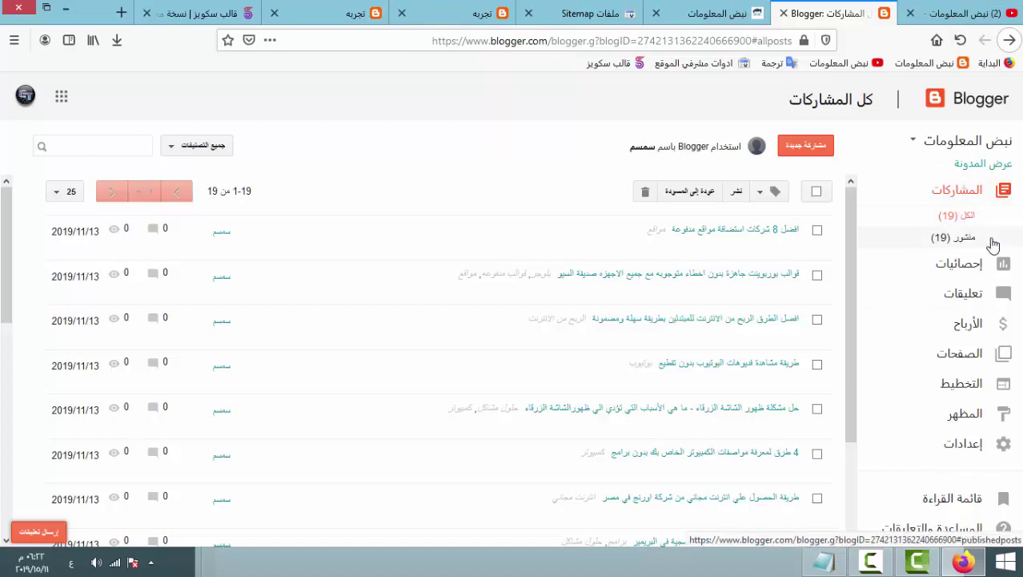
# Switch to Google Search Console and return from the atom.xml sitemap details to the Sitemaps page.
pyautogui.click(360, 12)
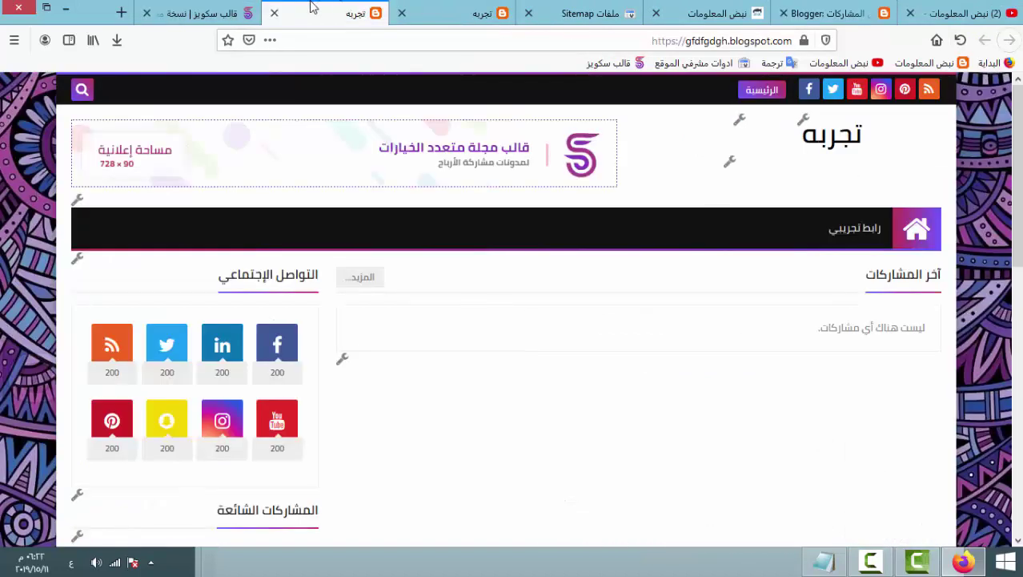
pyautogui.click(227, 11)
pyautogui.click(462, 10)
pyautogui.click(554, 17)
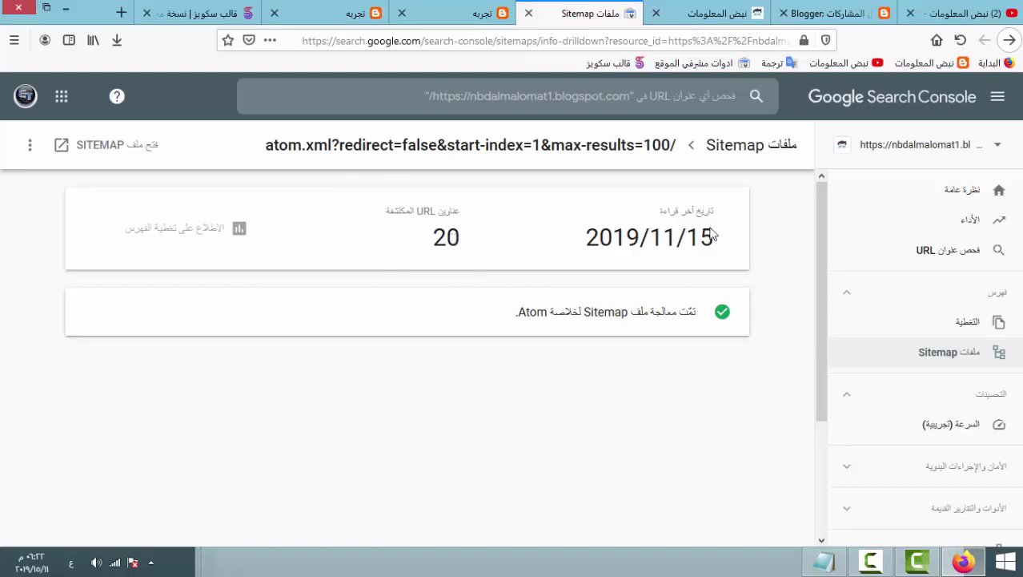
pyautogui.click(1007, 41)
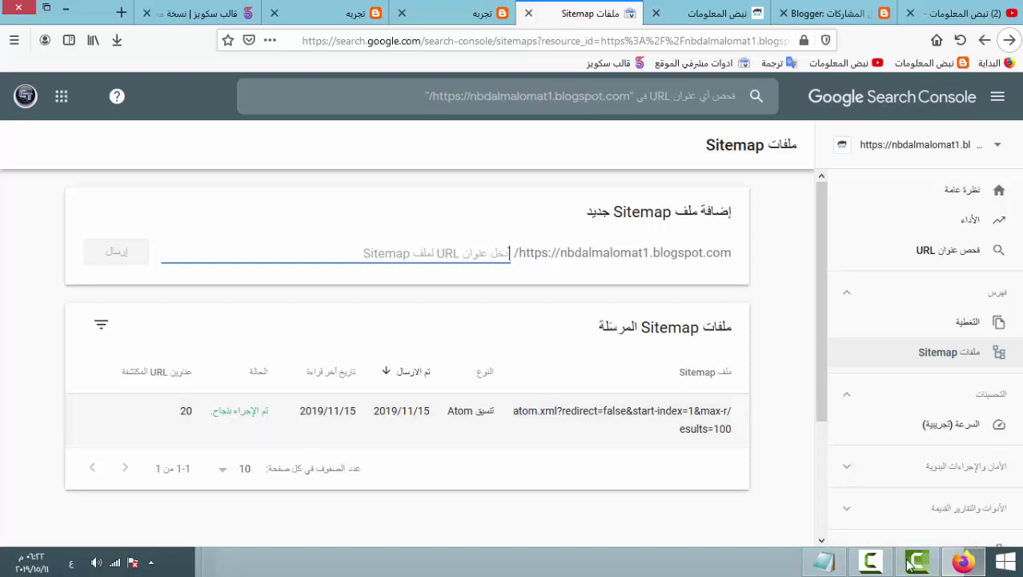
# Copy the line sitemap.xml from the سايت_ماب text file.
pyautogui.click(824, 562)
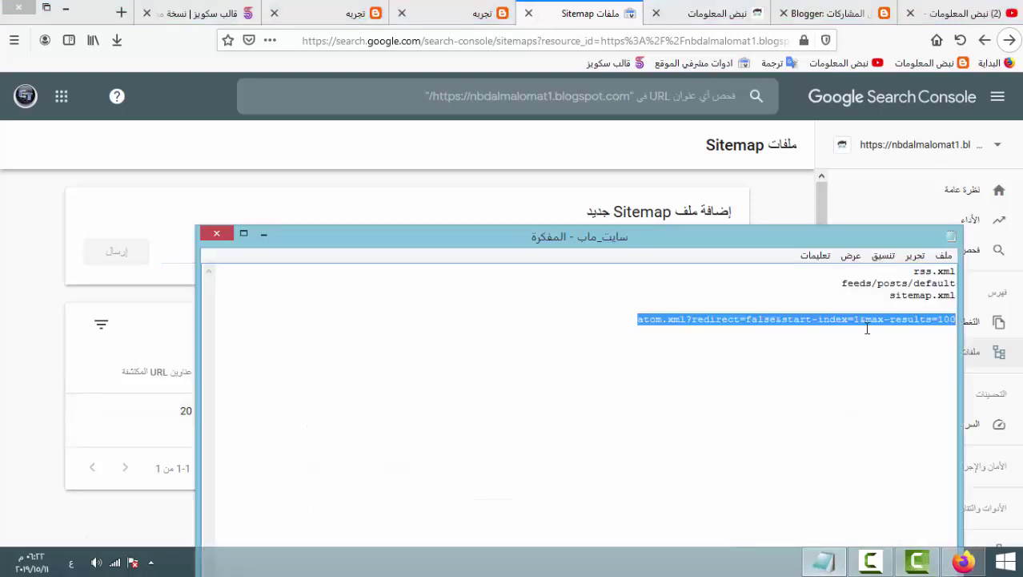
pyautogui.click(880, 297)
pyautogui.moveTo(894, 297); pyautogui.dragTo(898, 297)
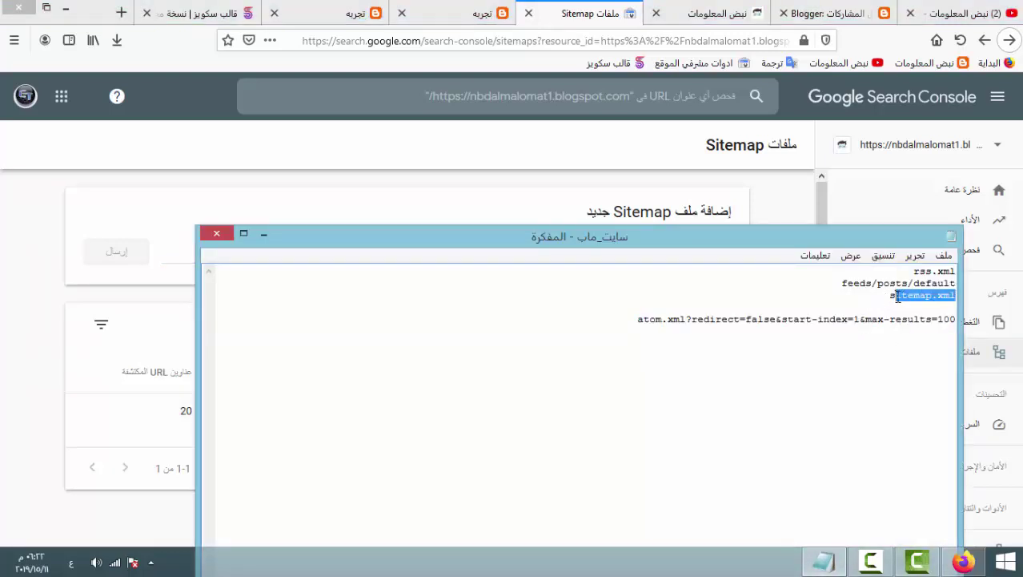
pyautogui.rightClick(892, 297)
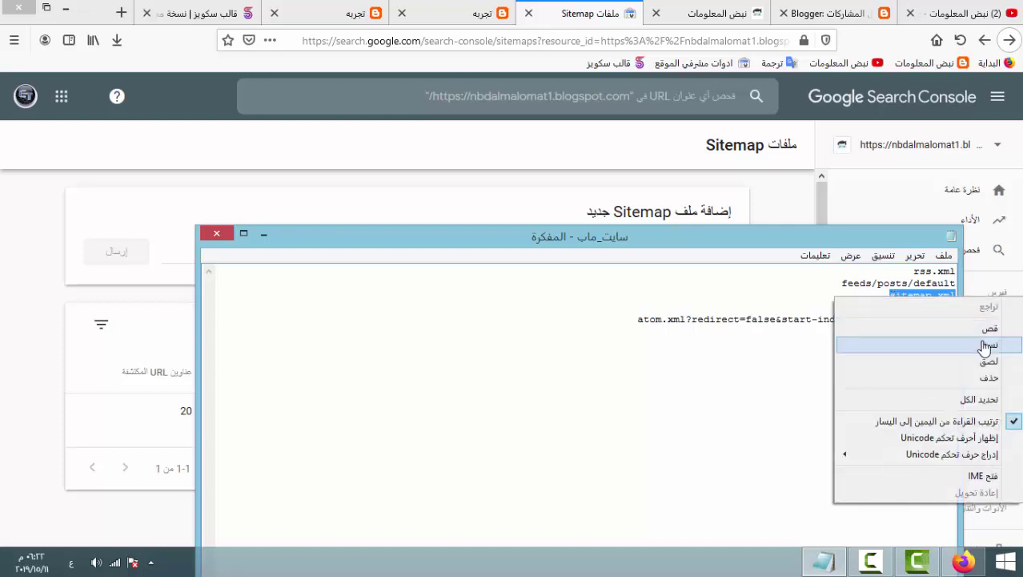
pyautogui.click(937, 342)
# Submit the copied sitemap.xml path as a new sitemap for the blog and dismiss the notice.
pyautogui.click(458, 205)
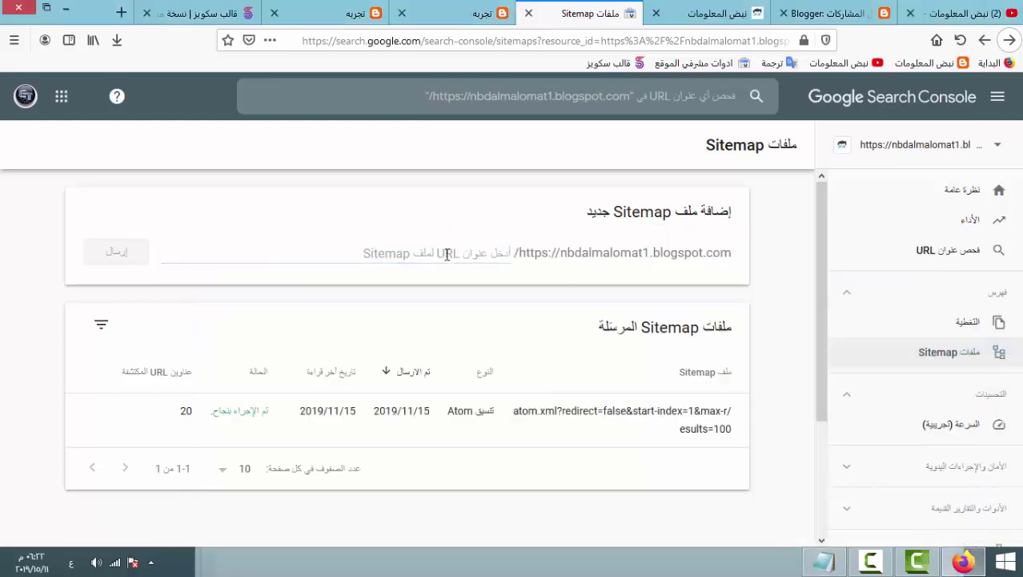
pyautogui.rightClick(447, 253)
pyautogui.click(513, 321)
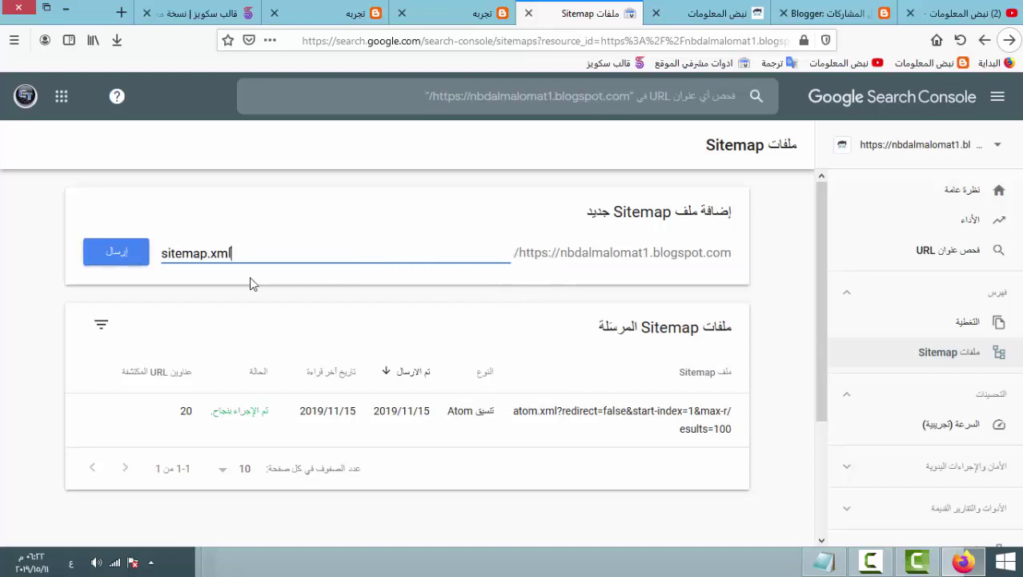
pyautogui.click(114, 253)
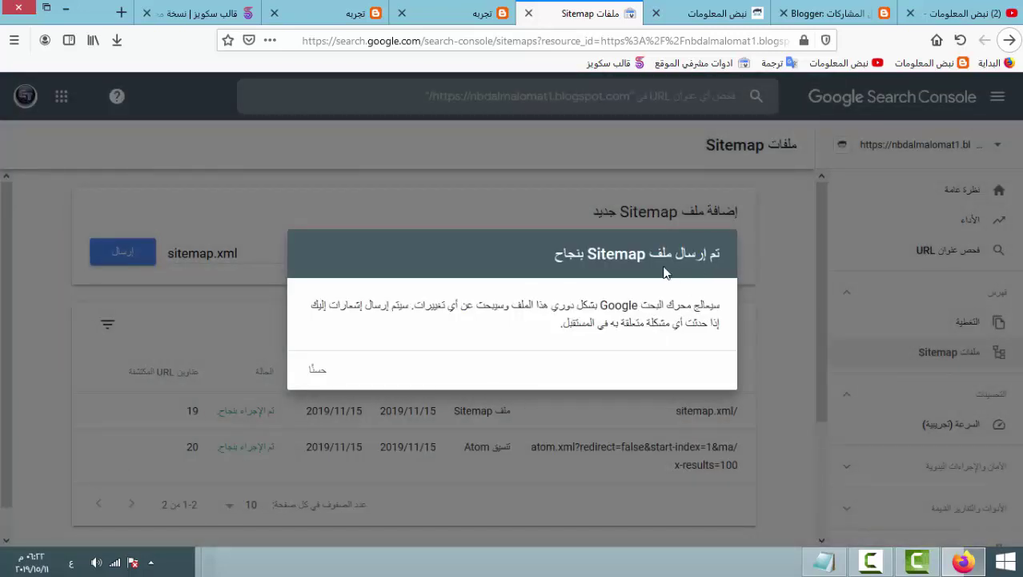
pyautogui.click(324, 369)
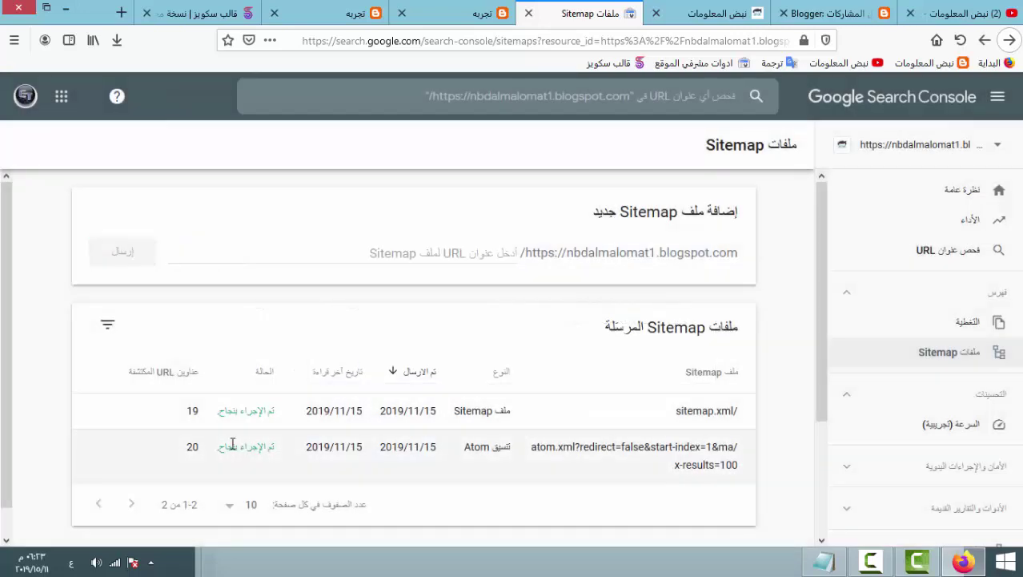
# View the details of the submitted sitemap.xml twice, returning to the Sitemaps page each time.
pyautogui.click(186, 420)
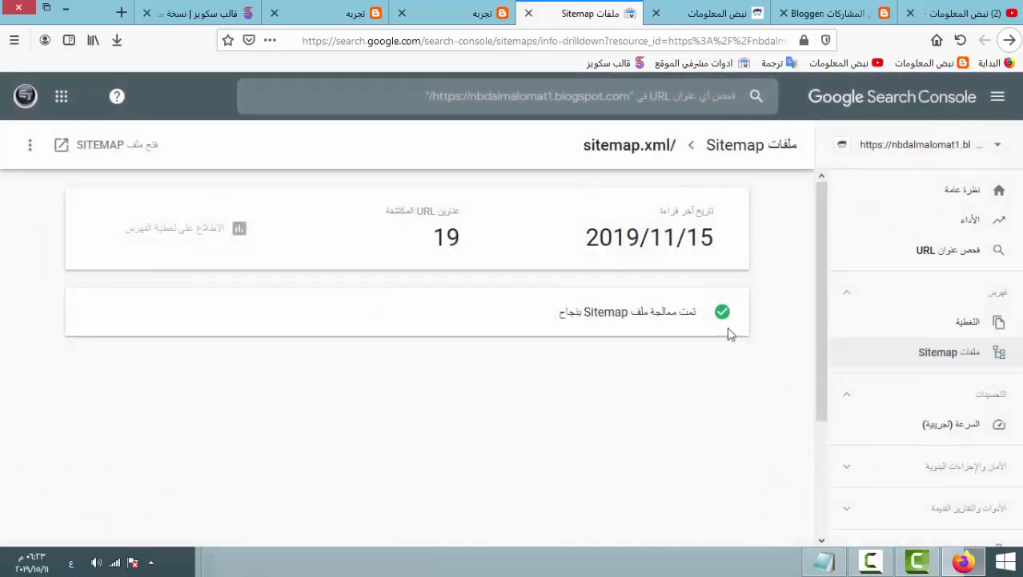
pyautogui.click(1009, 41)
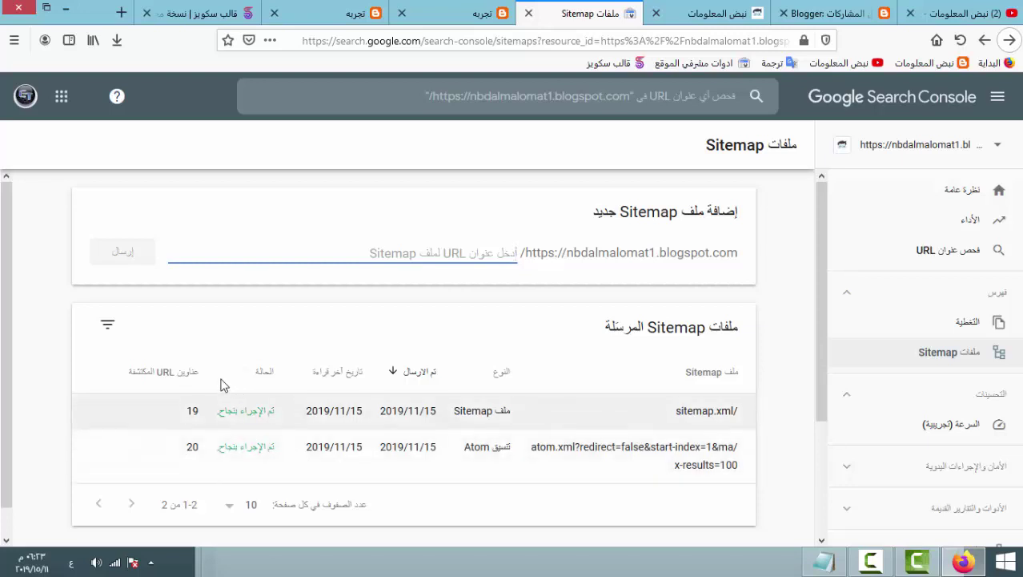
pyautogui.moveTo(198, 411); pyautogui.dragTo(187, 410)
pyautogui.click(189, 418)
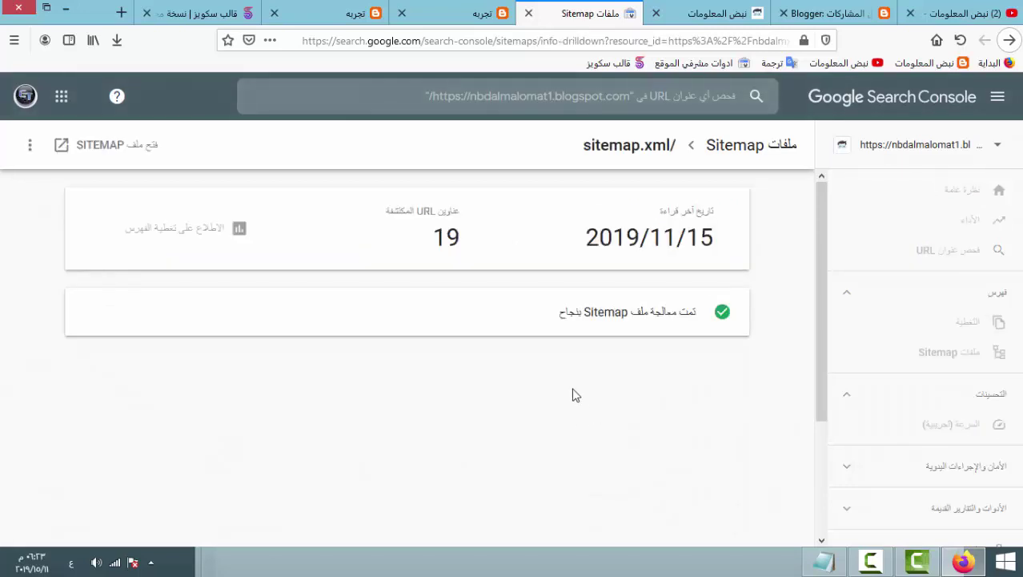
pyautogui.click(1011, 44)
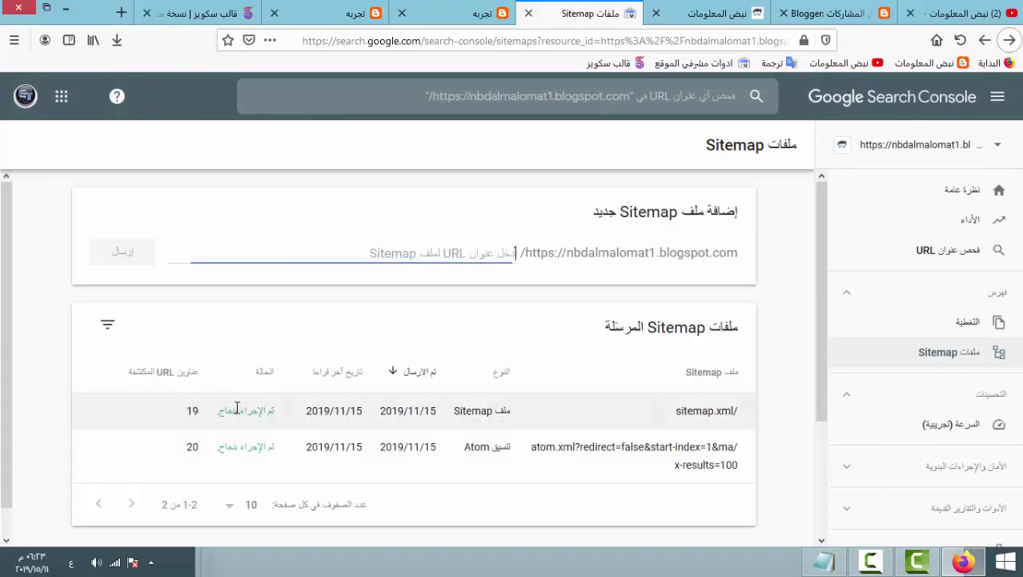
# Copy the line feeds/posts/default from the سايت_ماب text file.
pyautogui.click(824, 561)
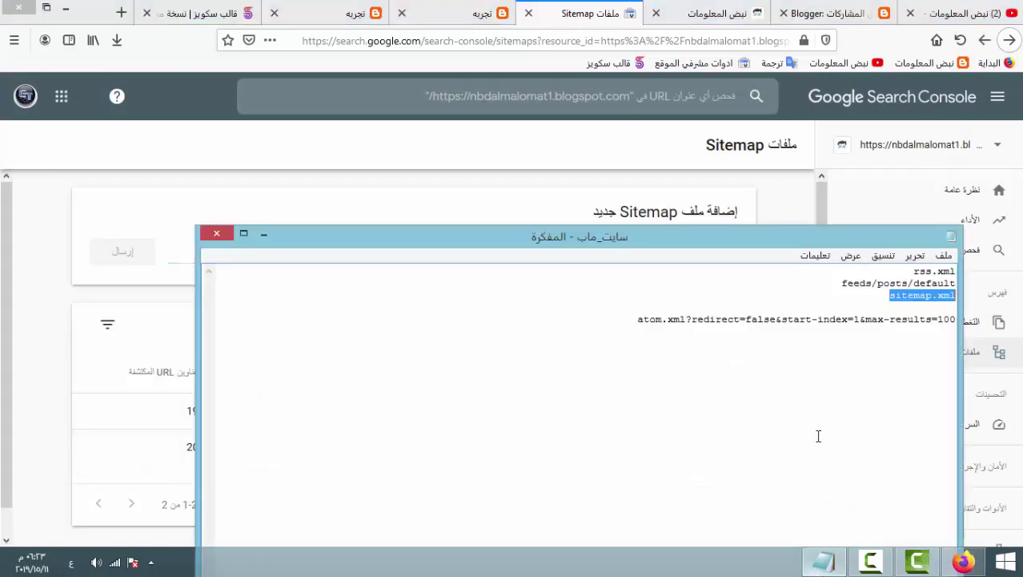
pyautogui.doubleClick(843, 286)
pyautogui.rightClick(842, 286)
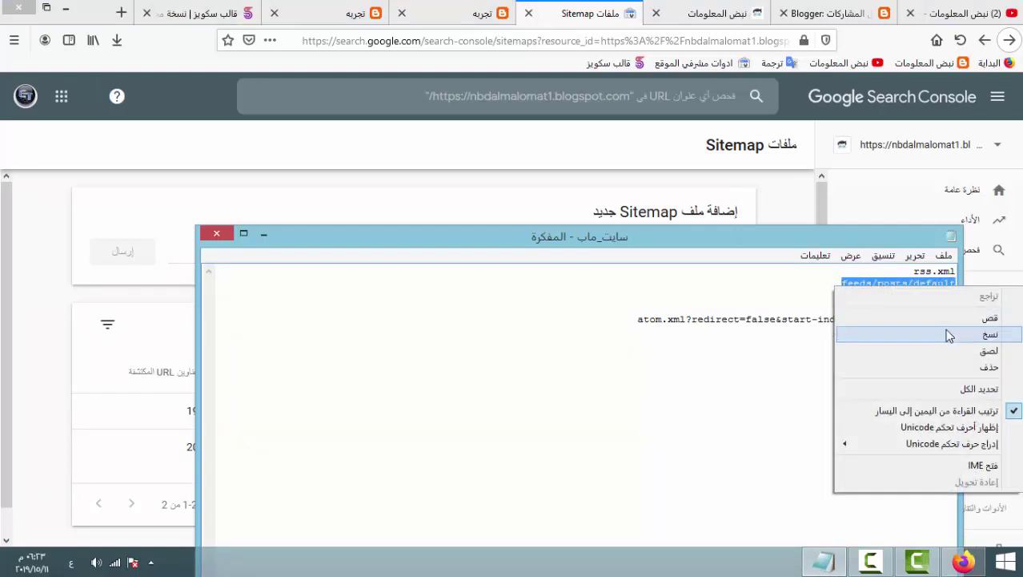
pyautogui.click(873, 332)
# Submit the copied feeds/posts/default path as a new sitemap for the blog and dismiss the notice.
pyautogui.click(575, 192)
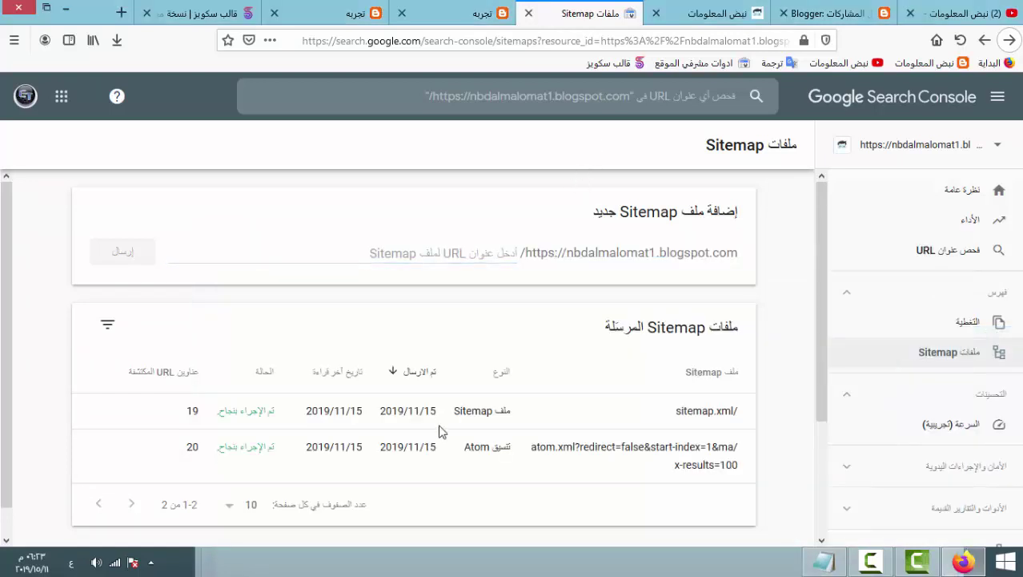
pyautogui.click(437, 258)
pyautogui.rightClick(437, 258)
pyautogui.click(481, 388)
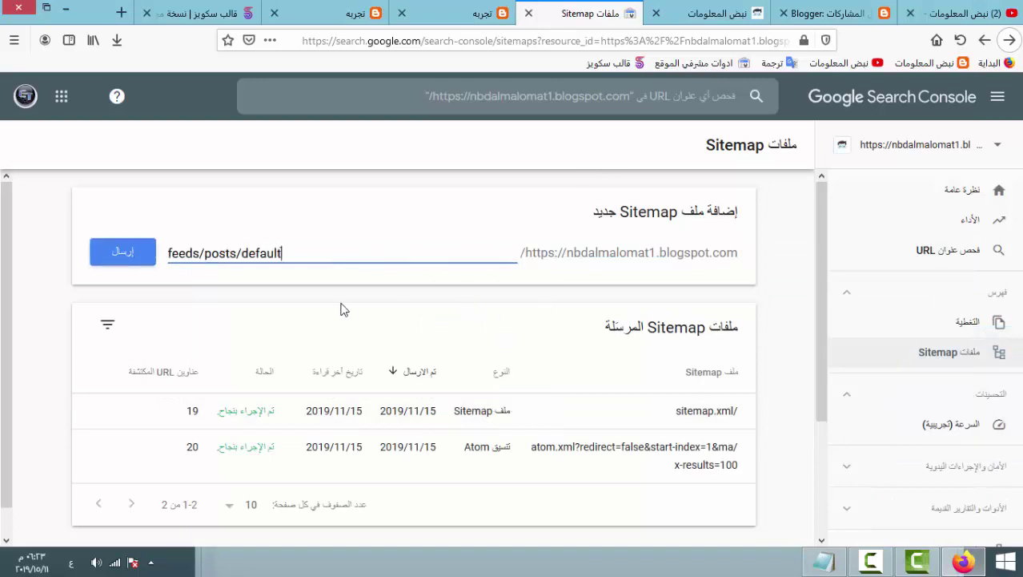
pyautogui.click(135, 261)
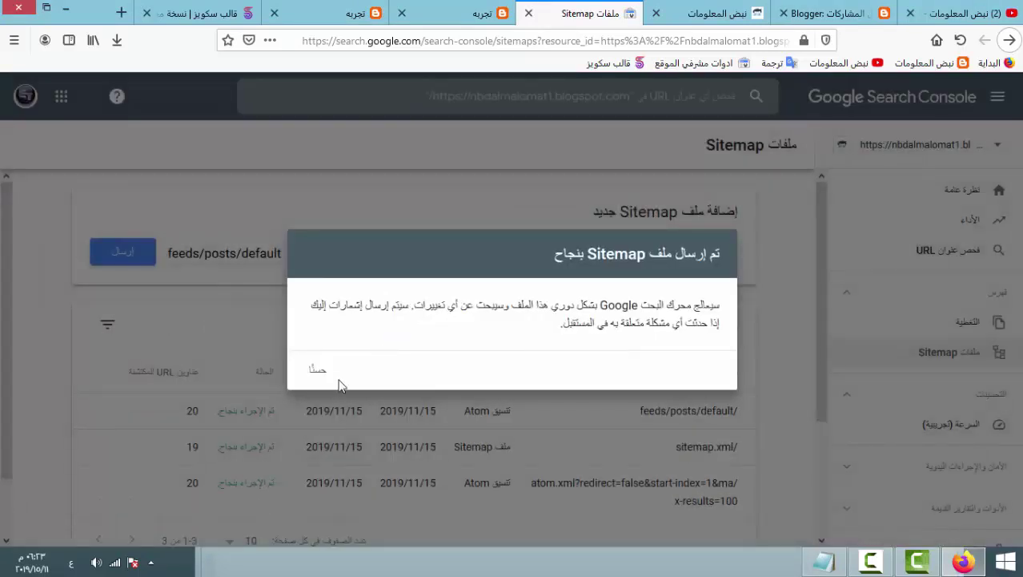
pyautogui.click(321, 375)
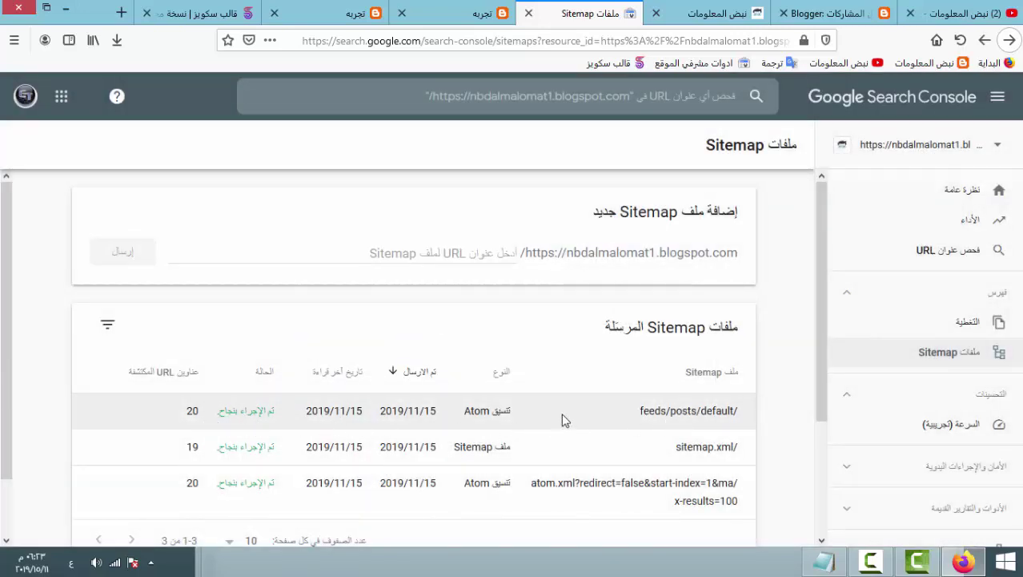
# Copy the line rss.xml from the سايت_ماب text file and minimize its window.
pyautogui.click(825, 561)
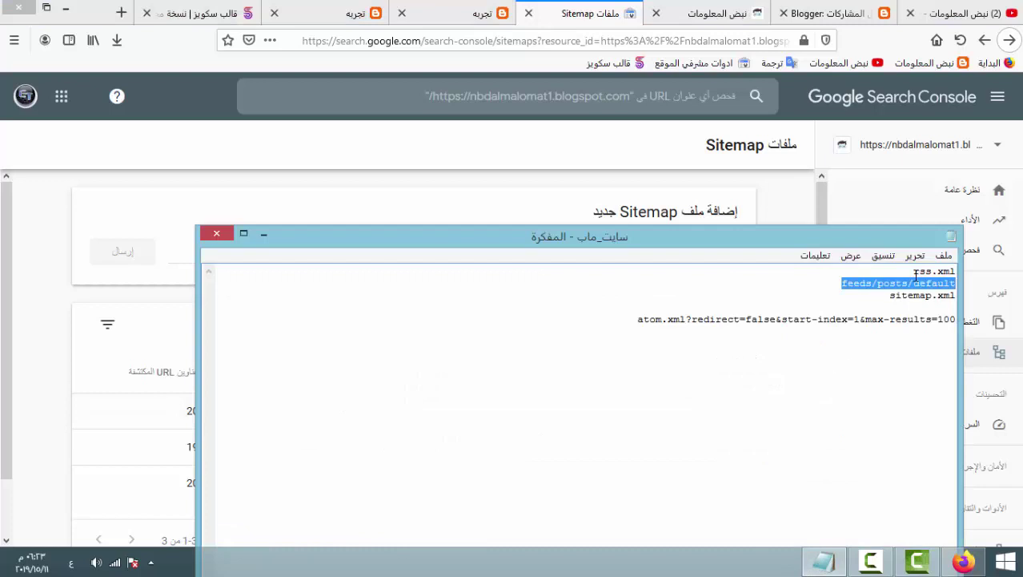
pyautogui.doubleClick(916, 273)
pyautogui.click(916, 272)
pyautogui.doubleClick(916, 273)
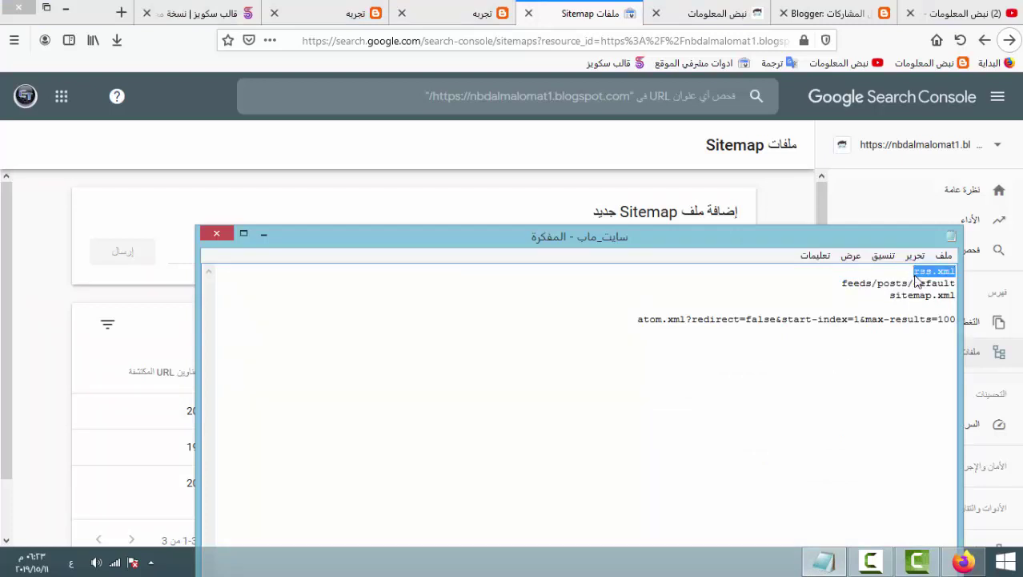
pyautogui.rightClick(917, 282)
pyautogui.click(880, 322)
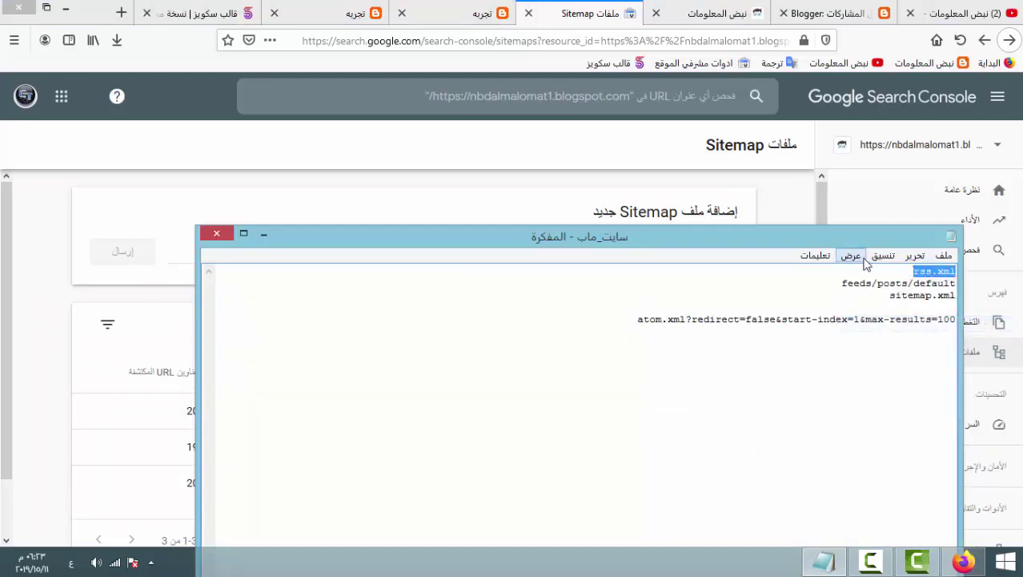
pyautogui.click(264, 238)
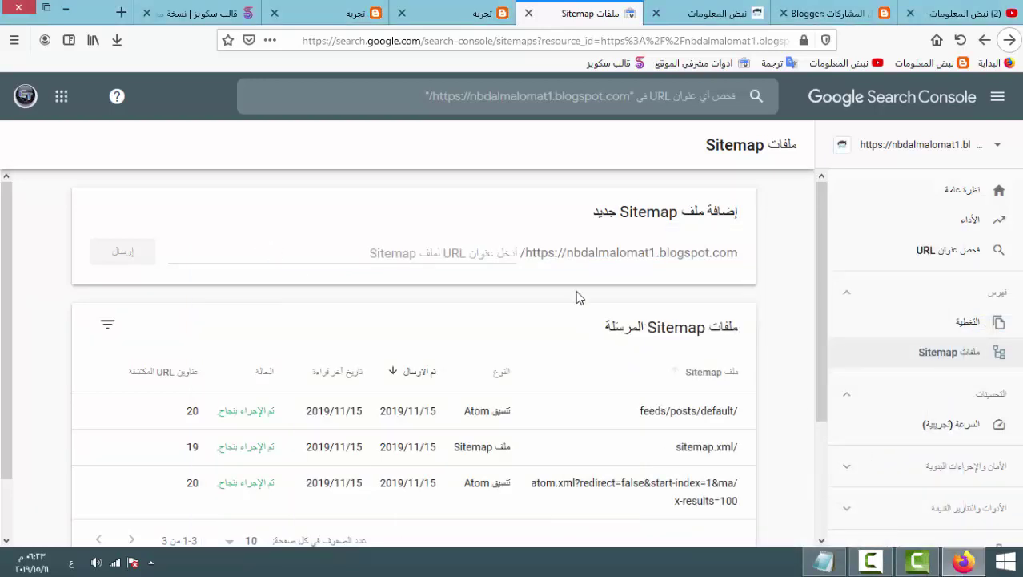
# Submit the copied rss.xml path as a new sitemap for the blog and dismiss the notice.
pyautogui.click(480, 248)
pyautogui.rightClick(480, 250)
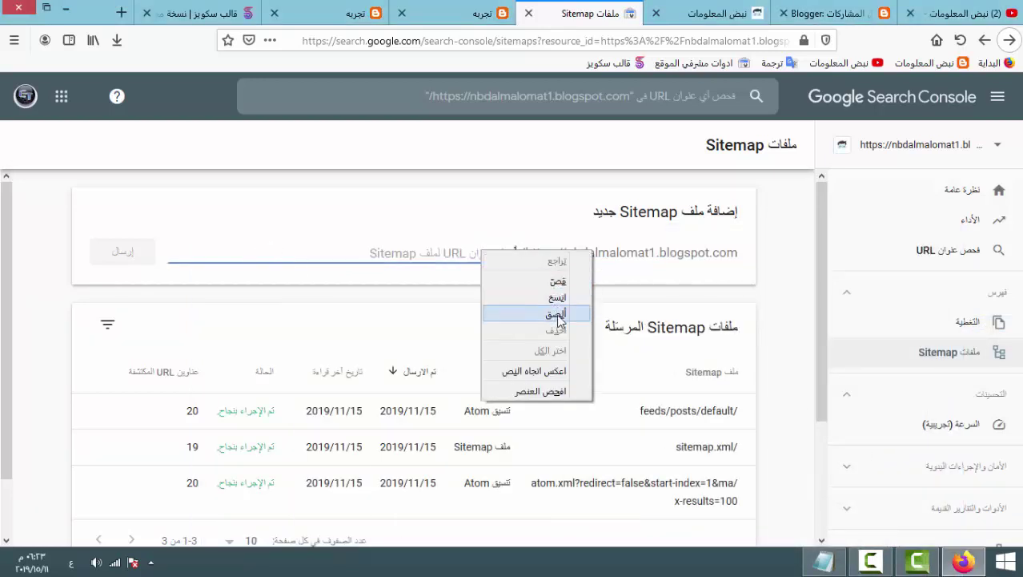
pyautogui.click(557, 324)
pyautogui.click(136, 255)
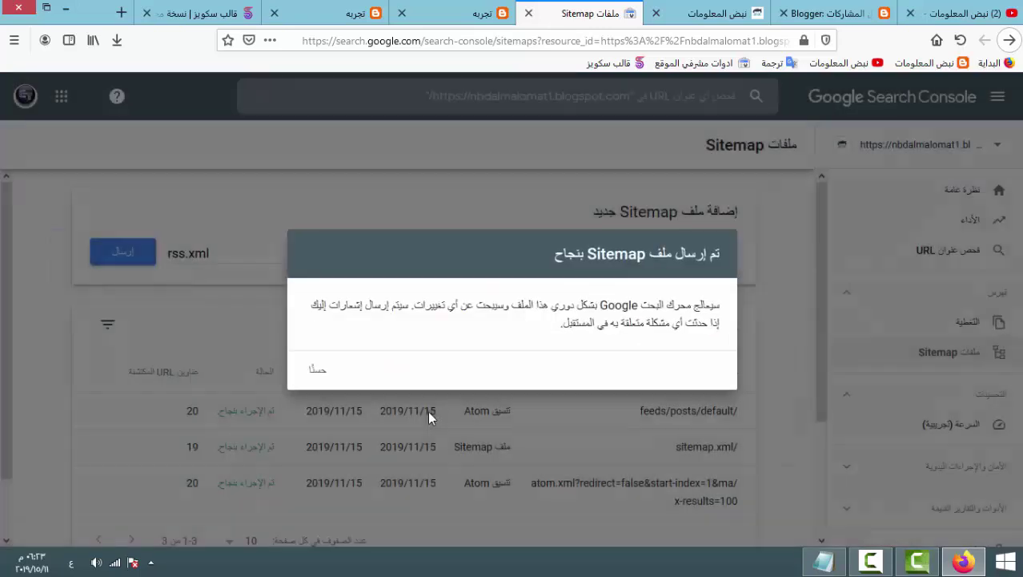
pyautogui.click(324, 371)
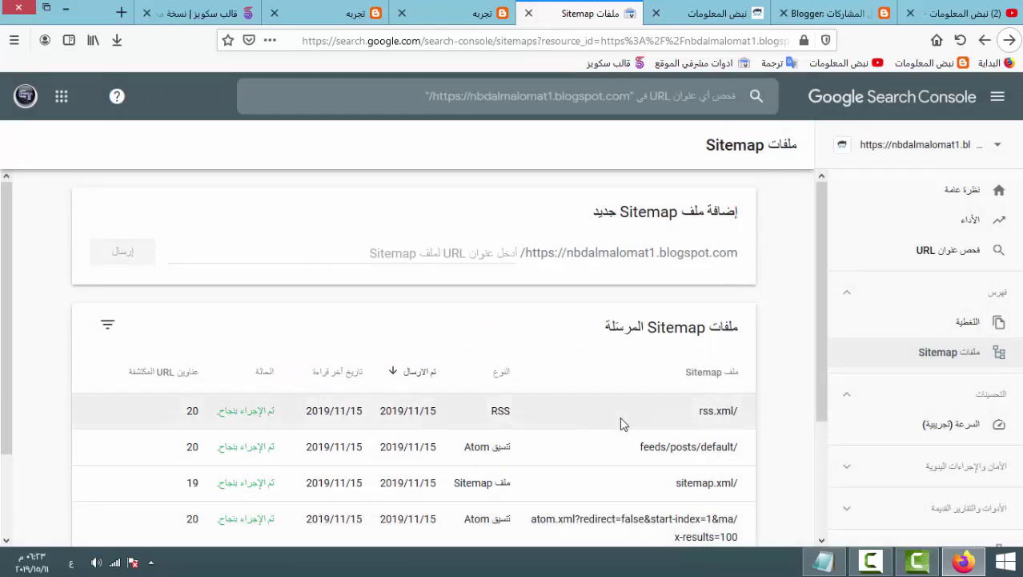
# Review the list of submitted sitemaps and bring up the سايت_ماب text file with the sitemap paths again.
pyautogui.scroll(-2, 225, 432)
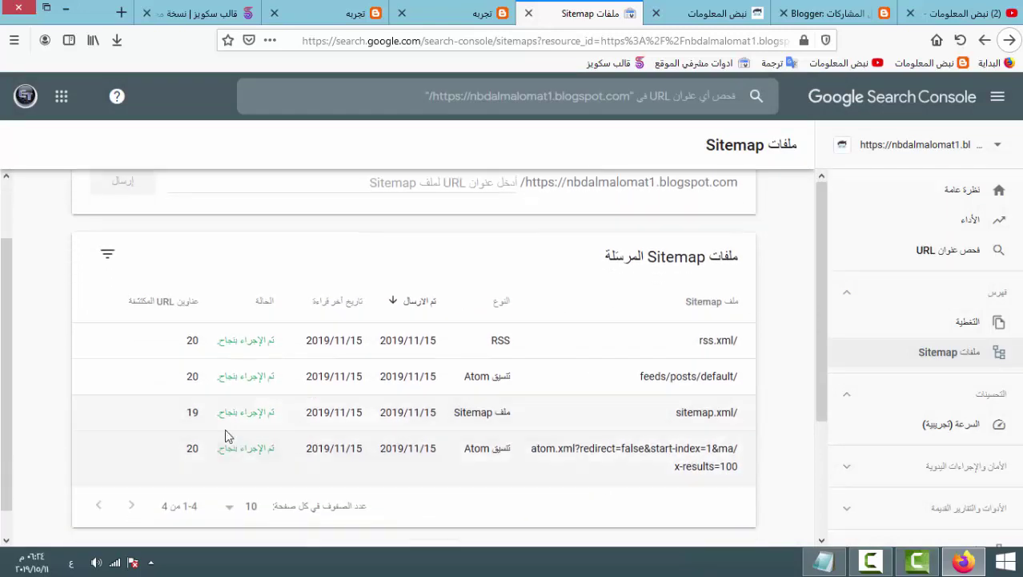
pyautogui.click(823, 560)
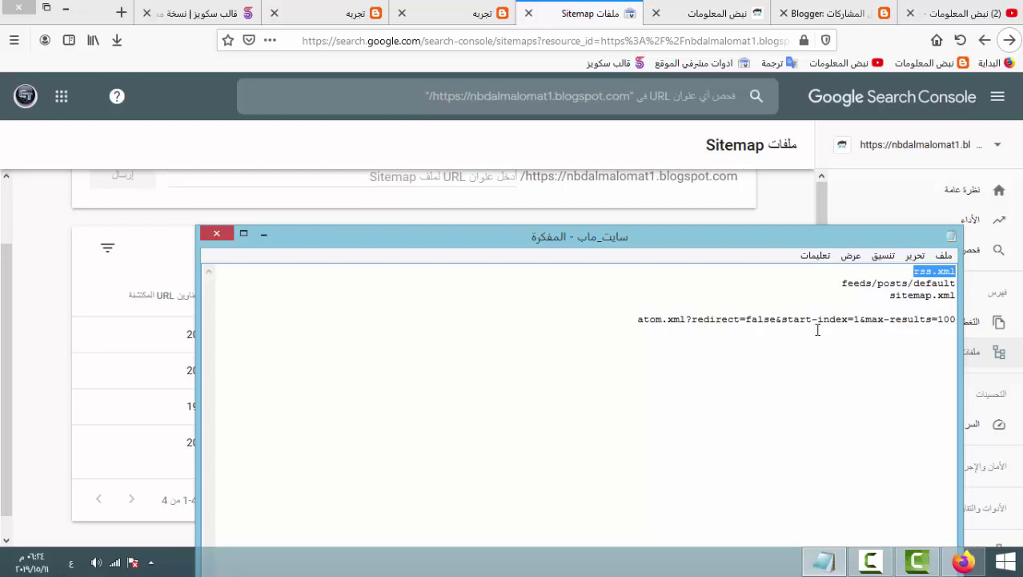
pyautogui.click(833, 369)
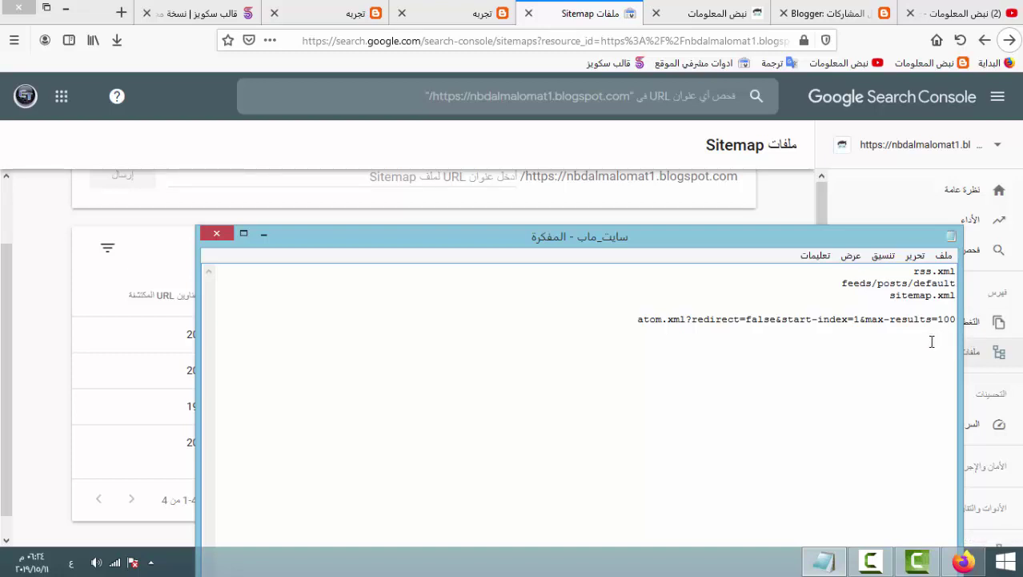
# Highlight the atom.xml path and the other sitemap paths in the سايت_ماب text file, and close the file.
pyautogui.doubleClick(637, 317)
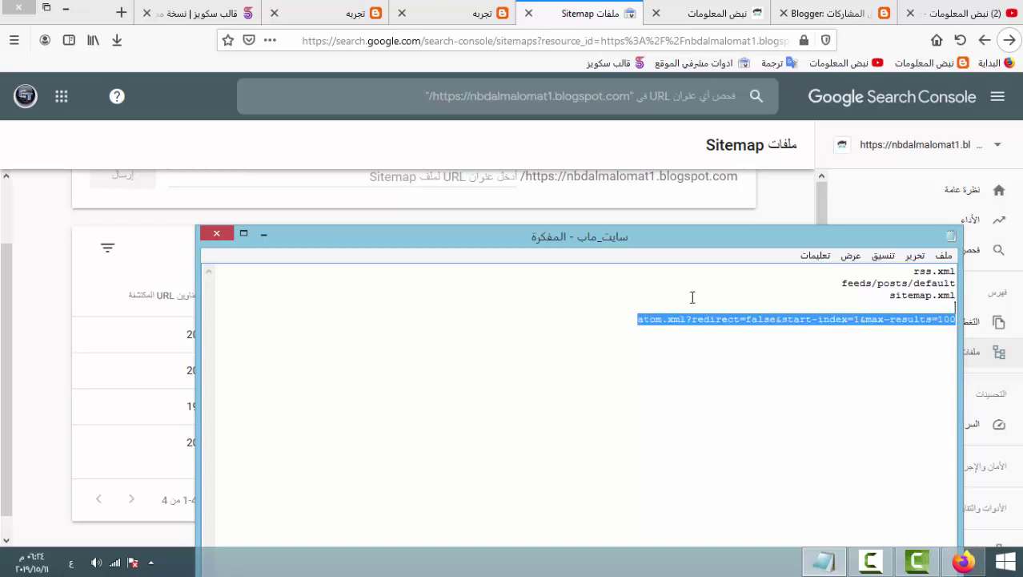
pyautogui.moveTo(854, 295); pyautogui.dragTo(913, 270)
pyautogui.click(881, 339)
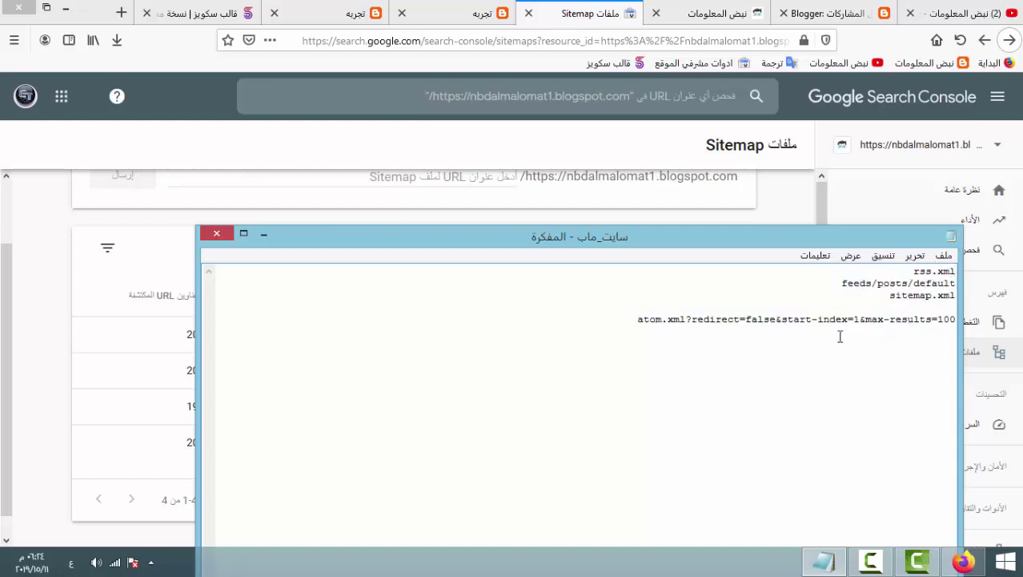
pyautogui.click(216, 233)
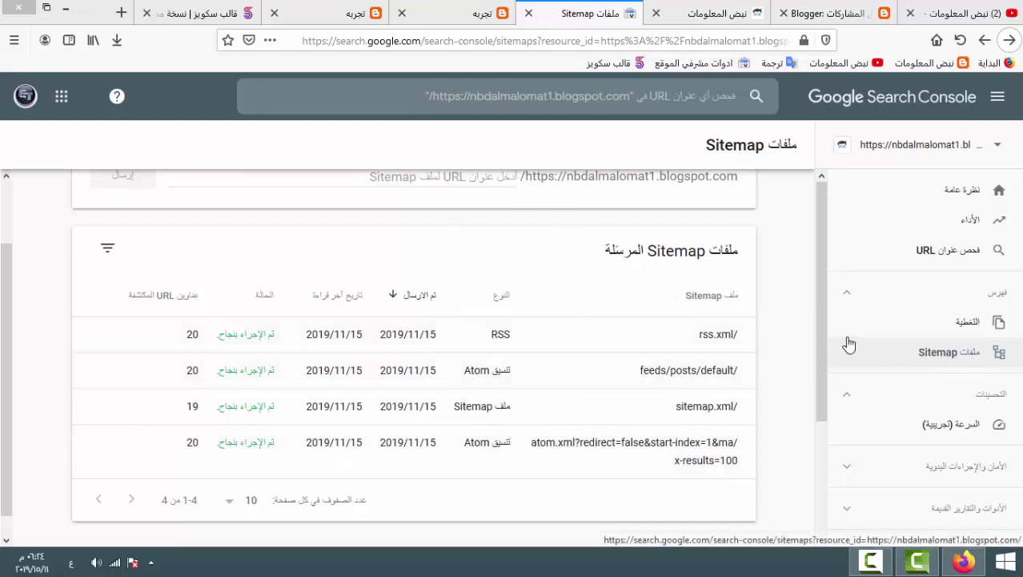
# Switch to the Blogger dashboard and open the blog's search preferences at the crawlers and indexing section.
pyautogui.click(695, 22)
pyautogui.click(833, 13)
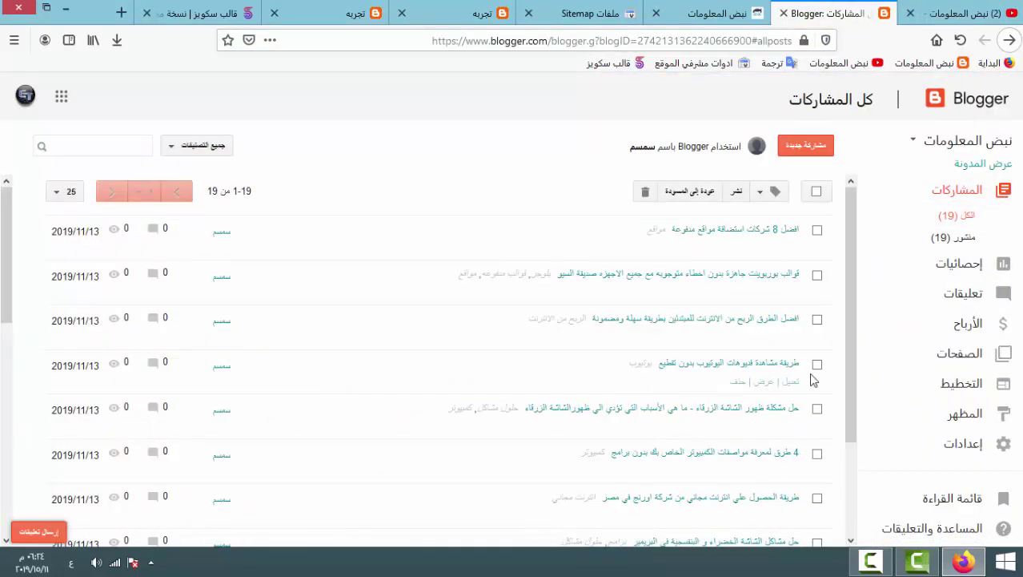
pyautogui.click(970, 443)
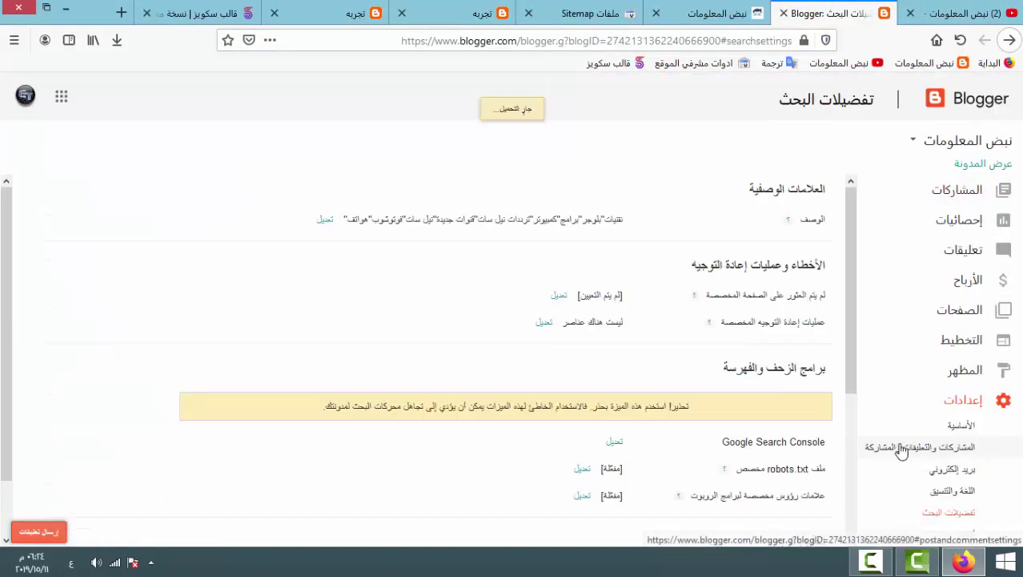
pyautogui.scroll(-2, 849, 408)
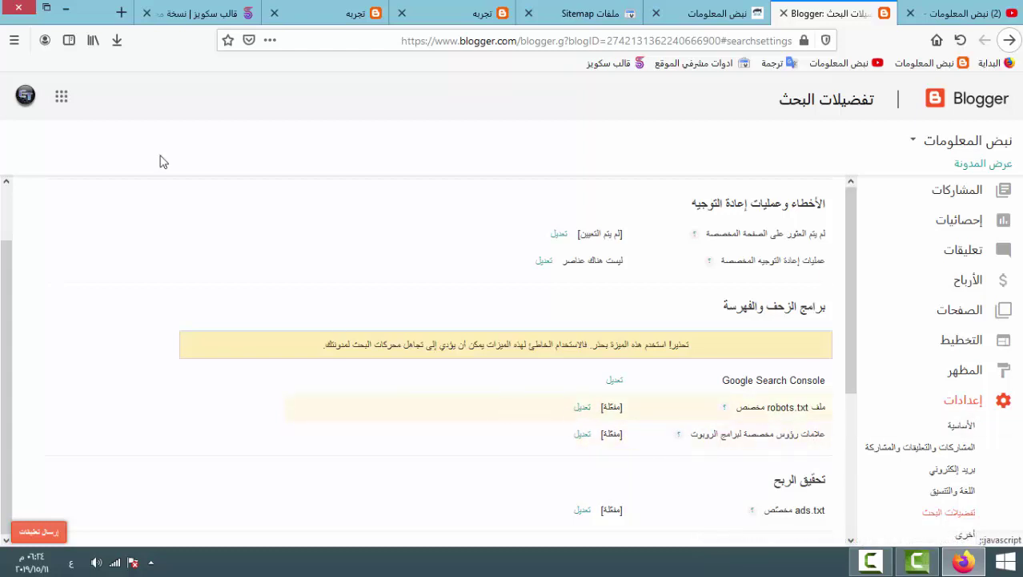
# Open the robot text file from the desktop and highlight the blog address in its Sitemap line.
pyautogui.click(65, 7)
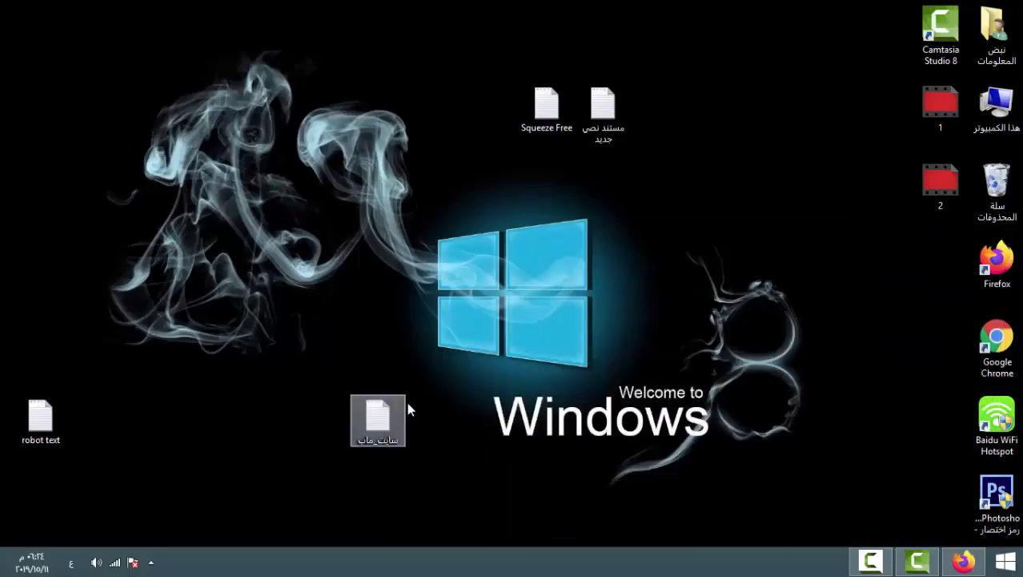
pyautogui.doubleClick(62, 404)
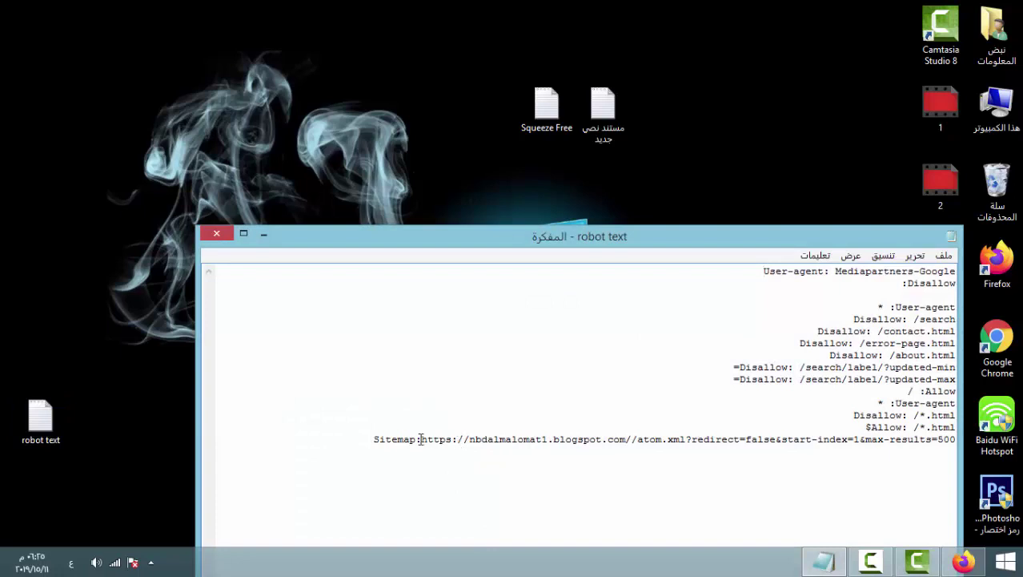
pyautogui.moveTo(429, 439); pyautogui.dragTo(617, 436)
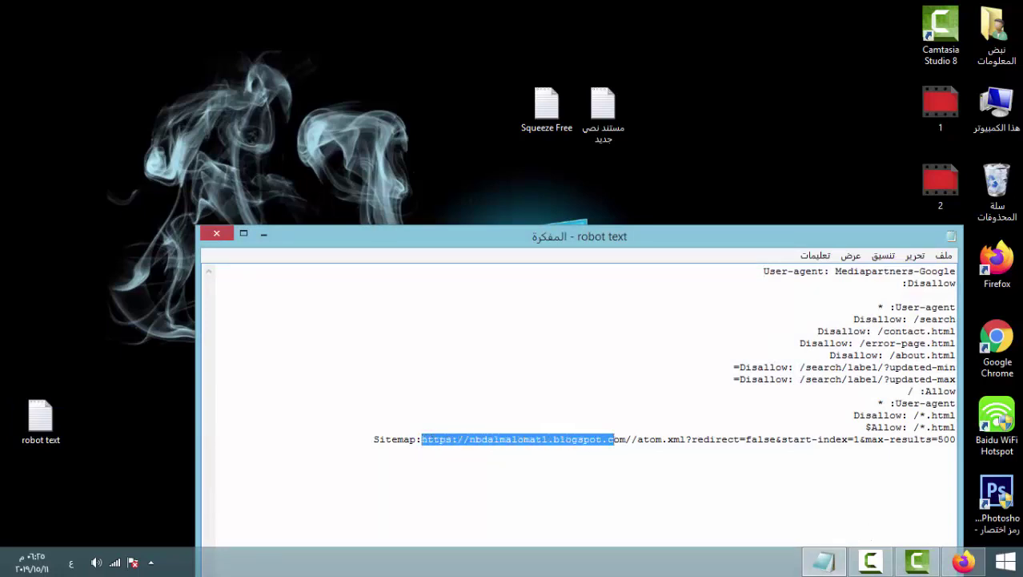
# Return to Blogger, review the custom robots header tags for the home, archive and post pages, and save them.
pyautogui.click(963, 562)
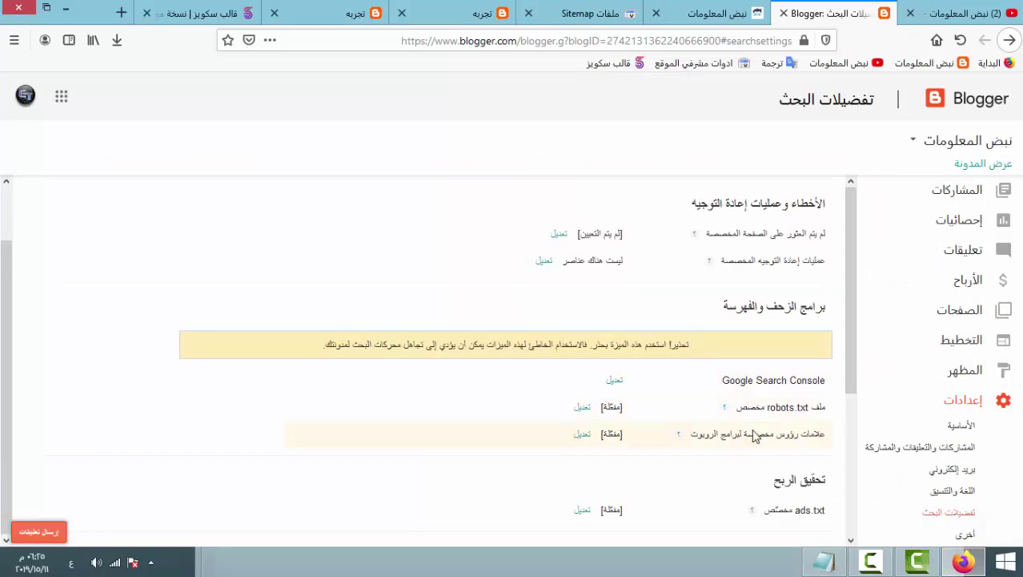
pyautogui.click(582, 434)
pyautogui.scroll(-3, 629, 437)
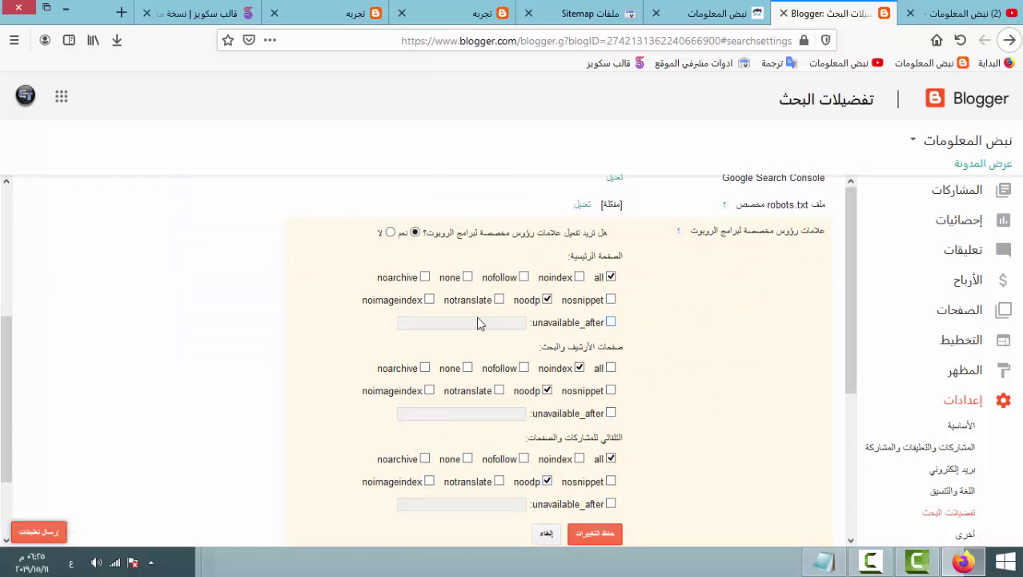
pyautogui.click(607, 537)
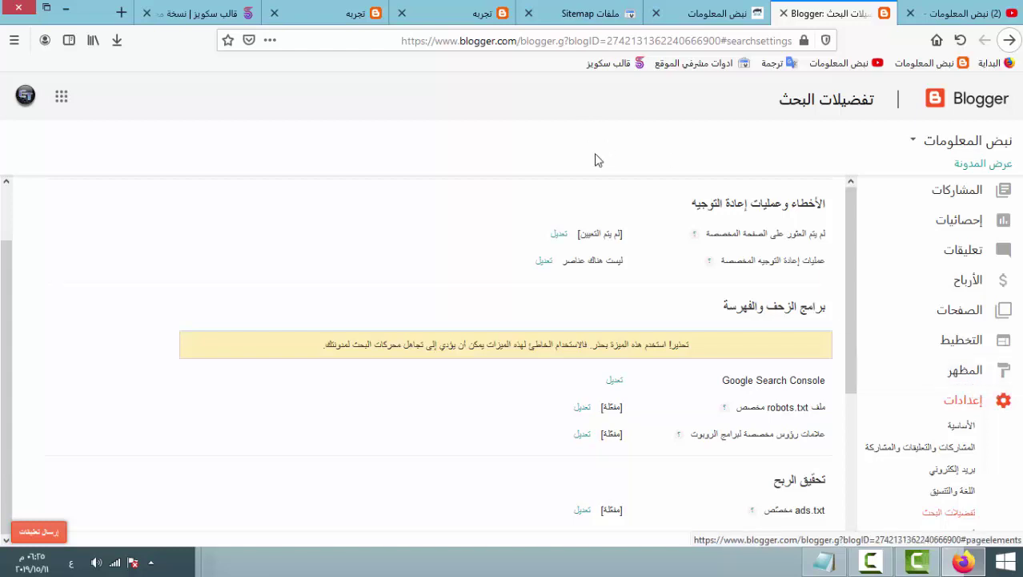
# Open the Squeeze template website and switch to the نبض المعلومات YouTube channel page.
pyautogui.click(603, 64)
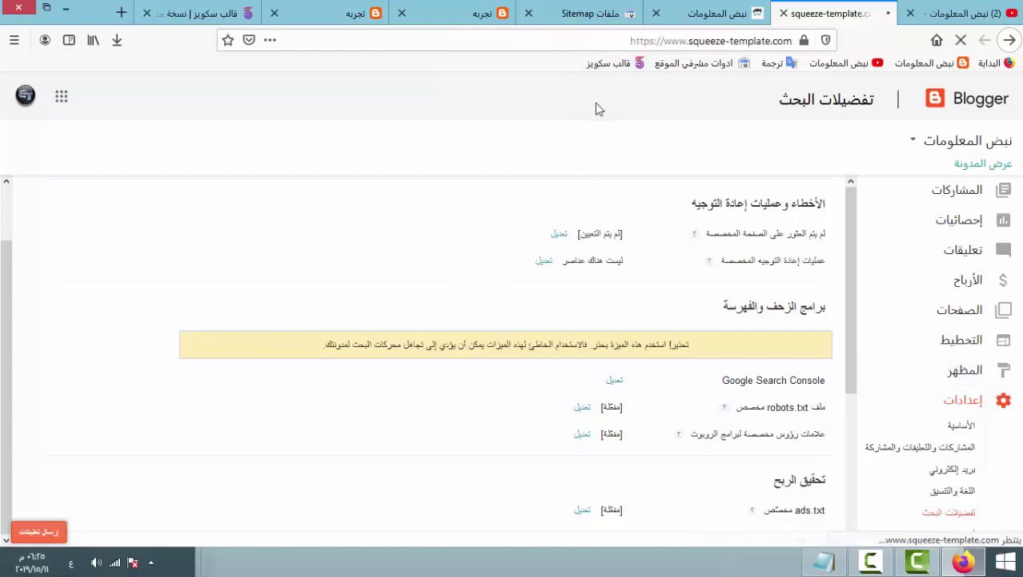
pyautogui.click(959, 16)
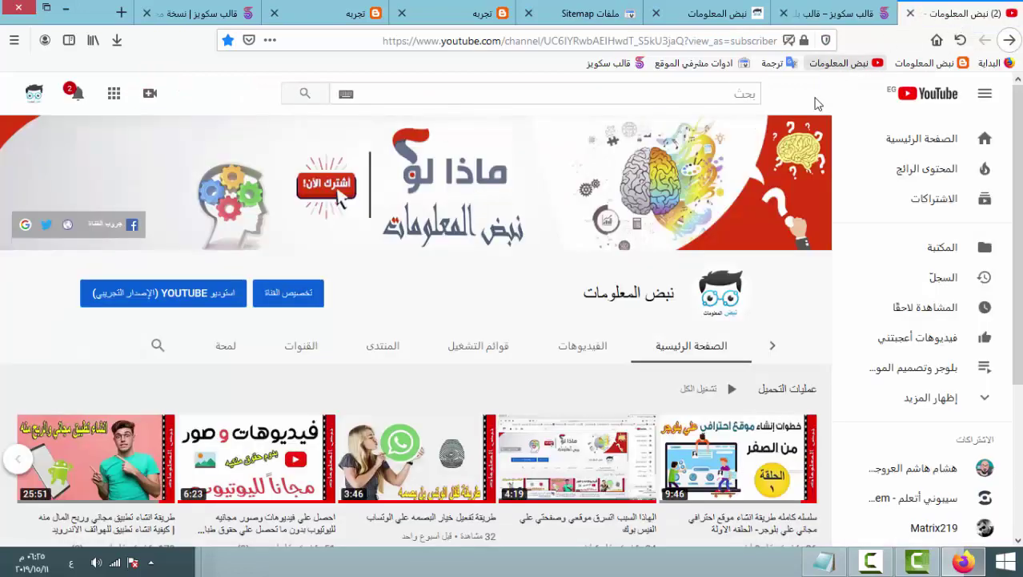